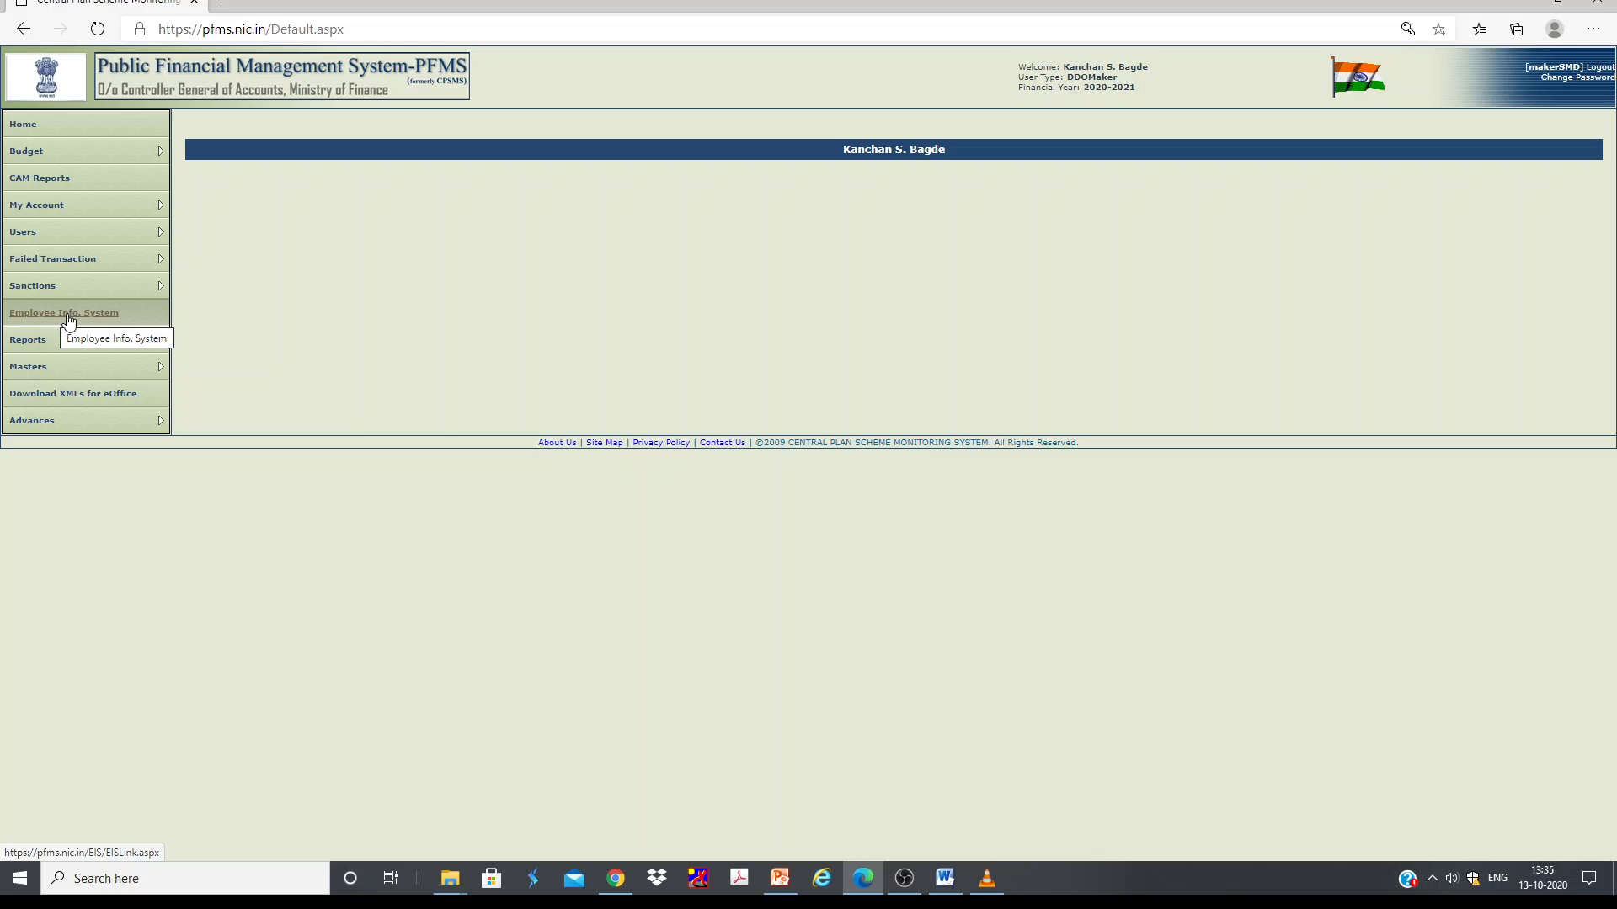
Step: Open the Employee Info. System and go to EIS
click(89, 320)
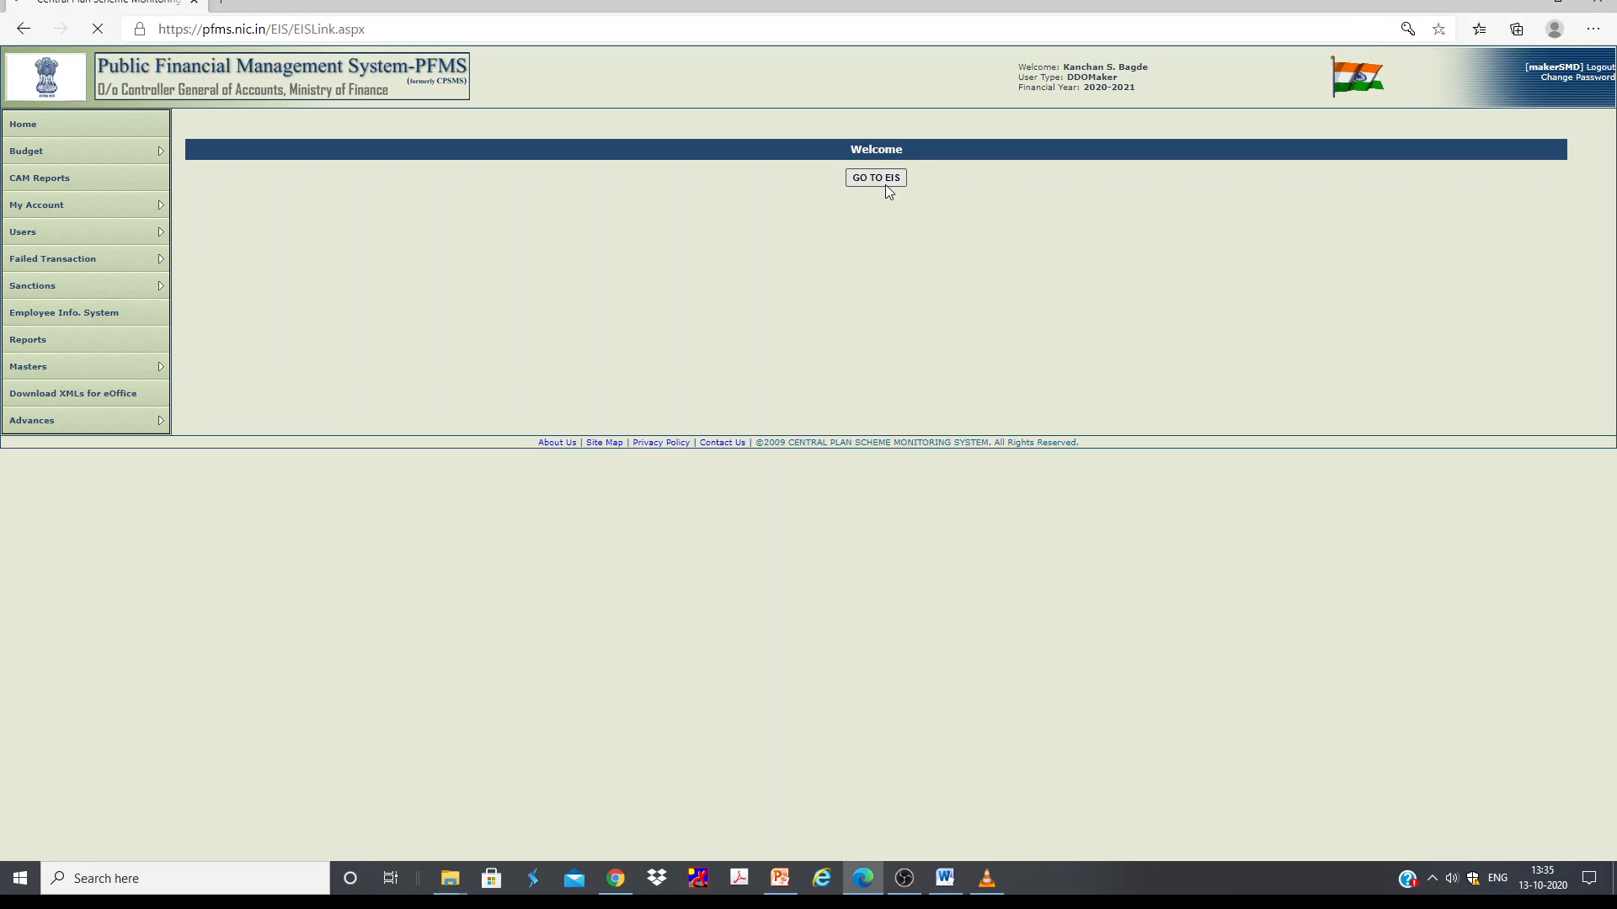
click(886, 185)
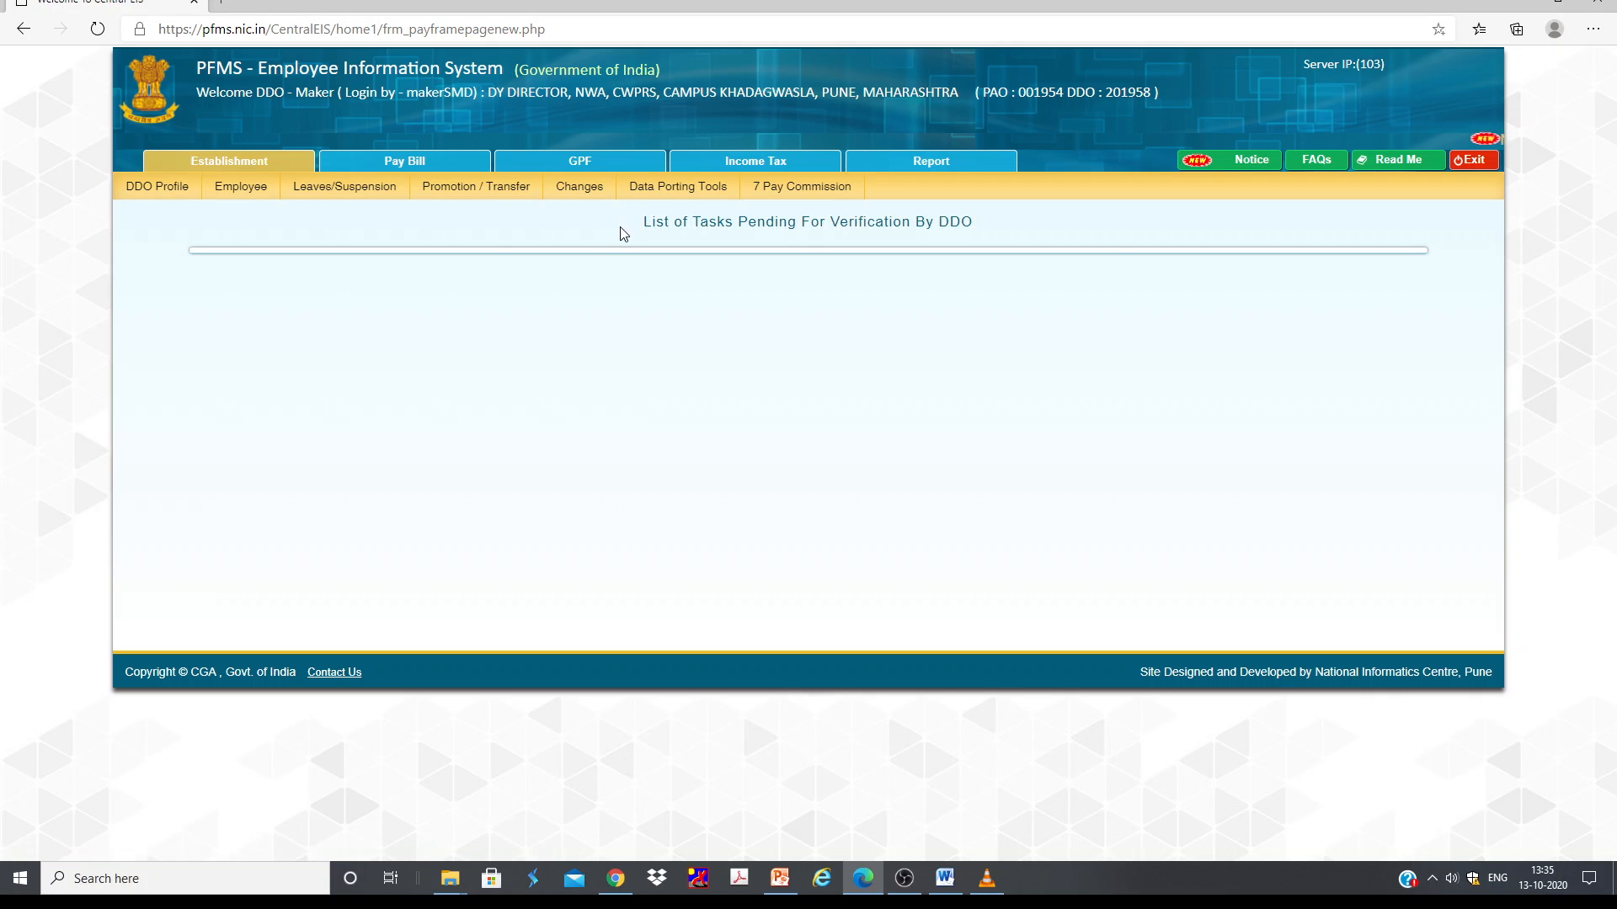
Step: Open the Income Tax module and acknowledge the tax regime disclaimer
mouse_move(749, 185)
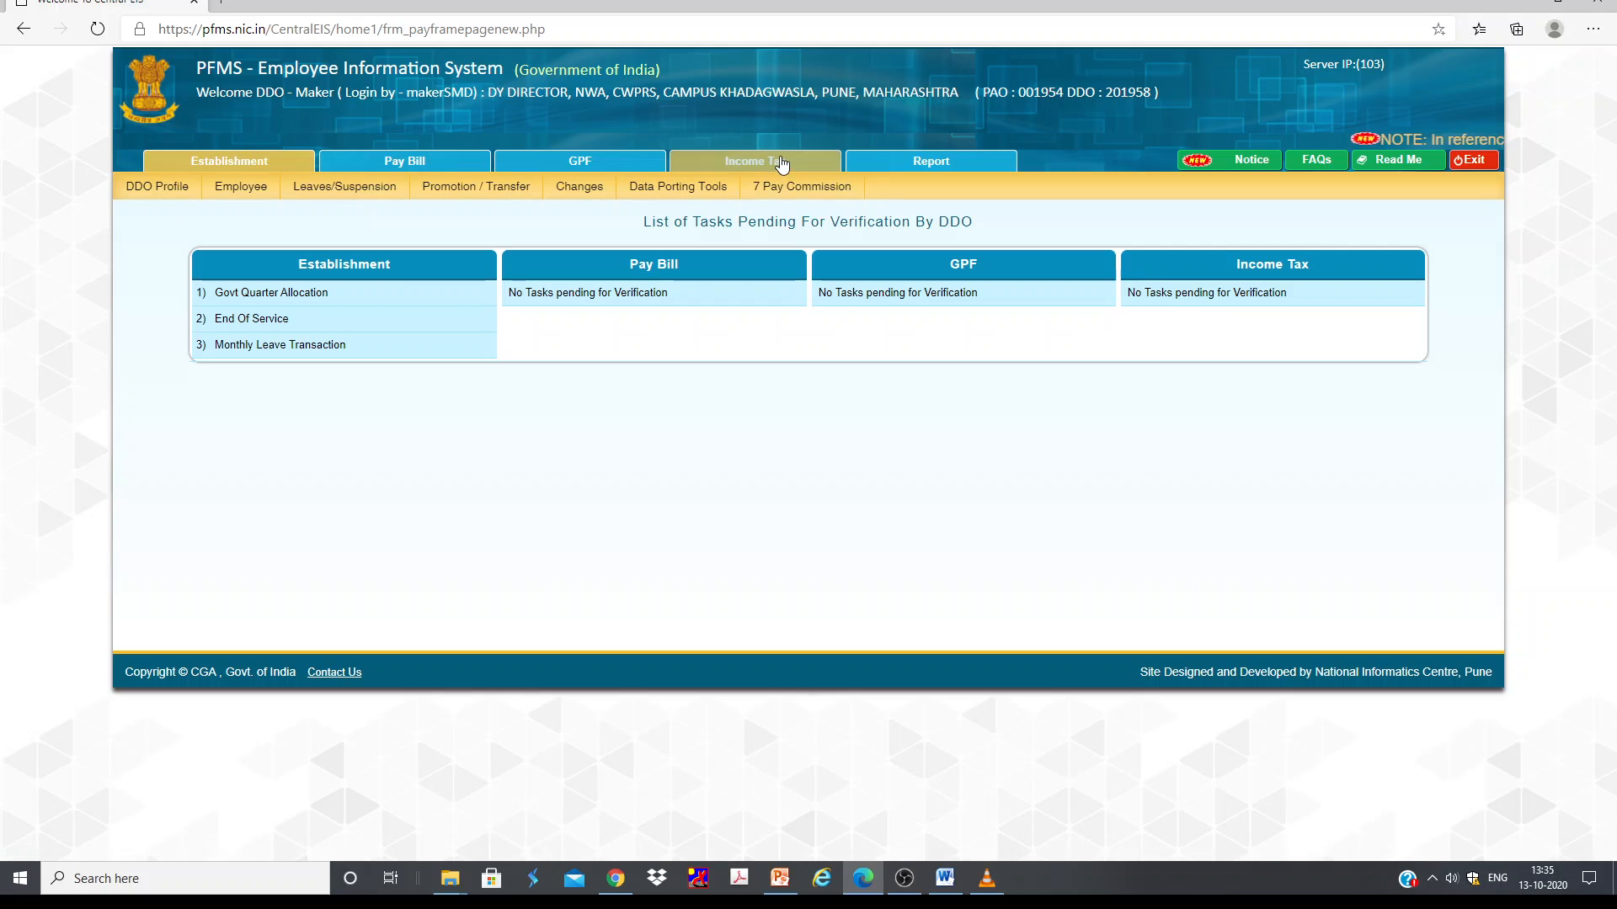
click(781, 161)
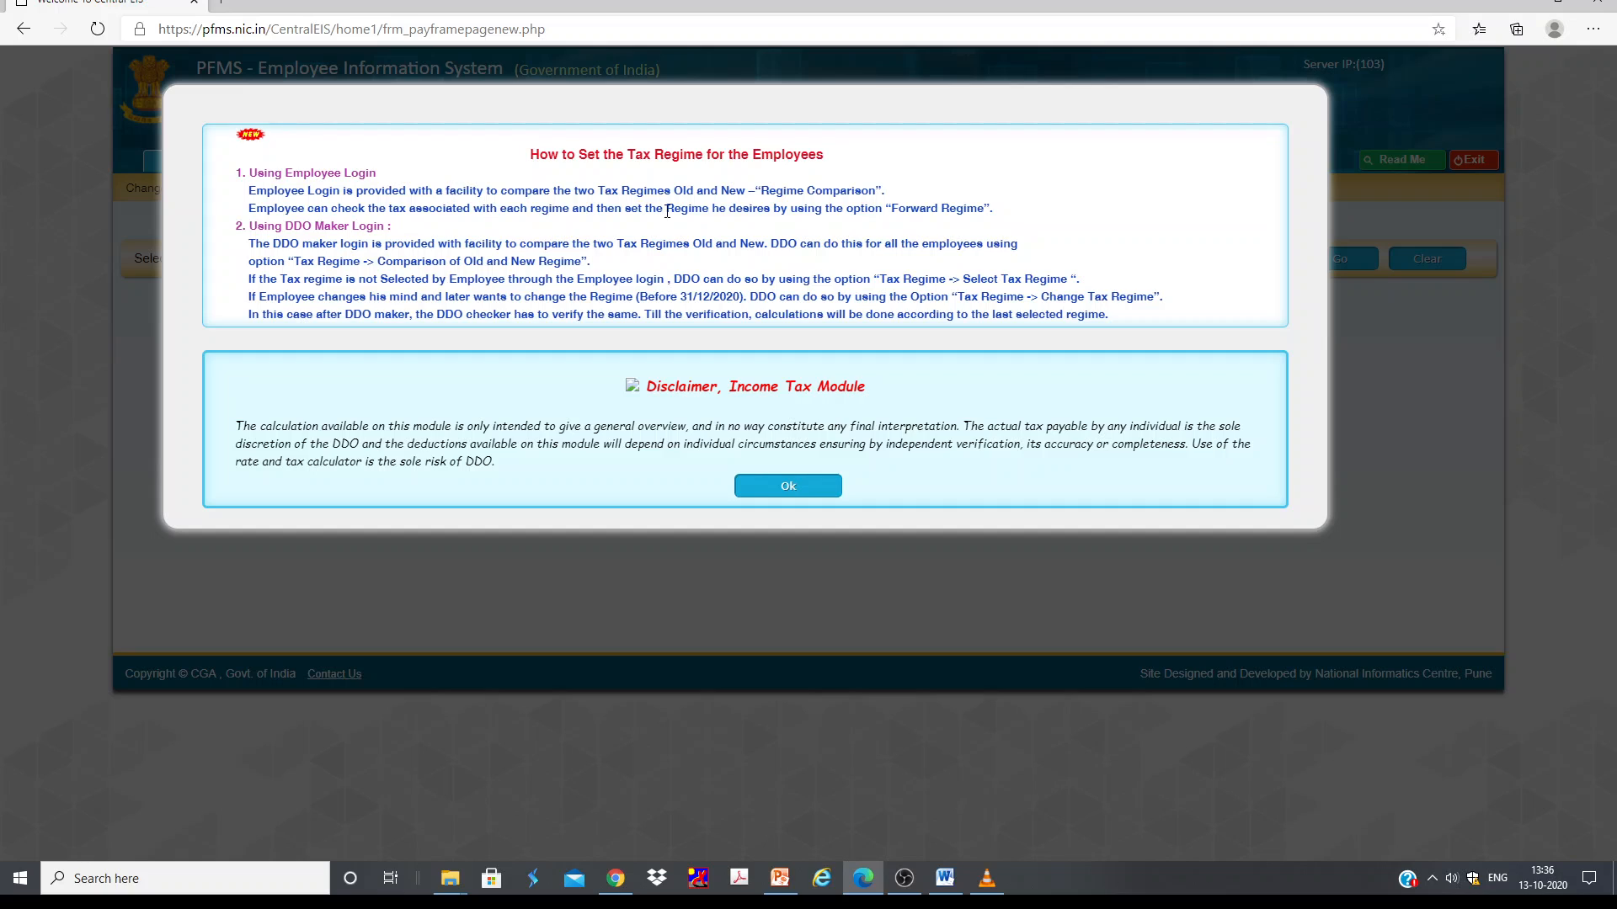
drag(897, 209, 977, 209)
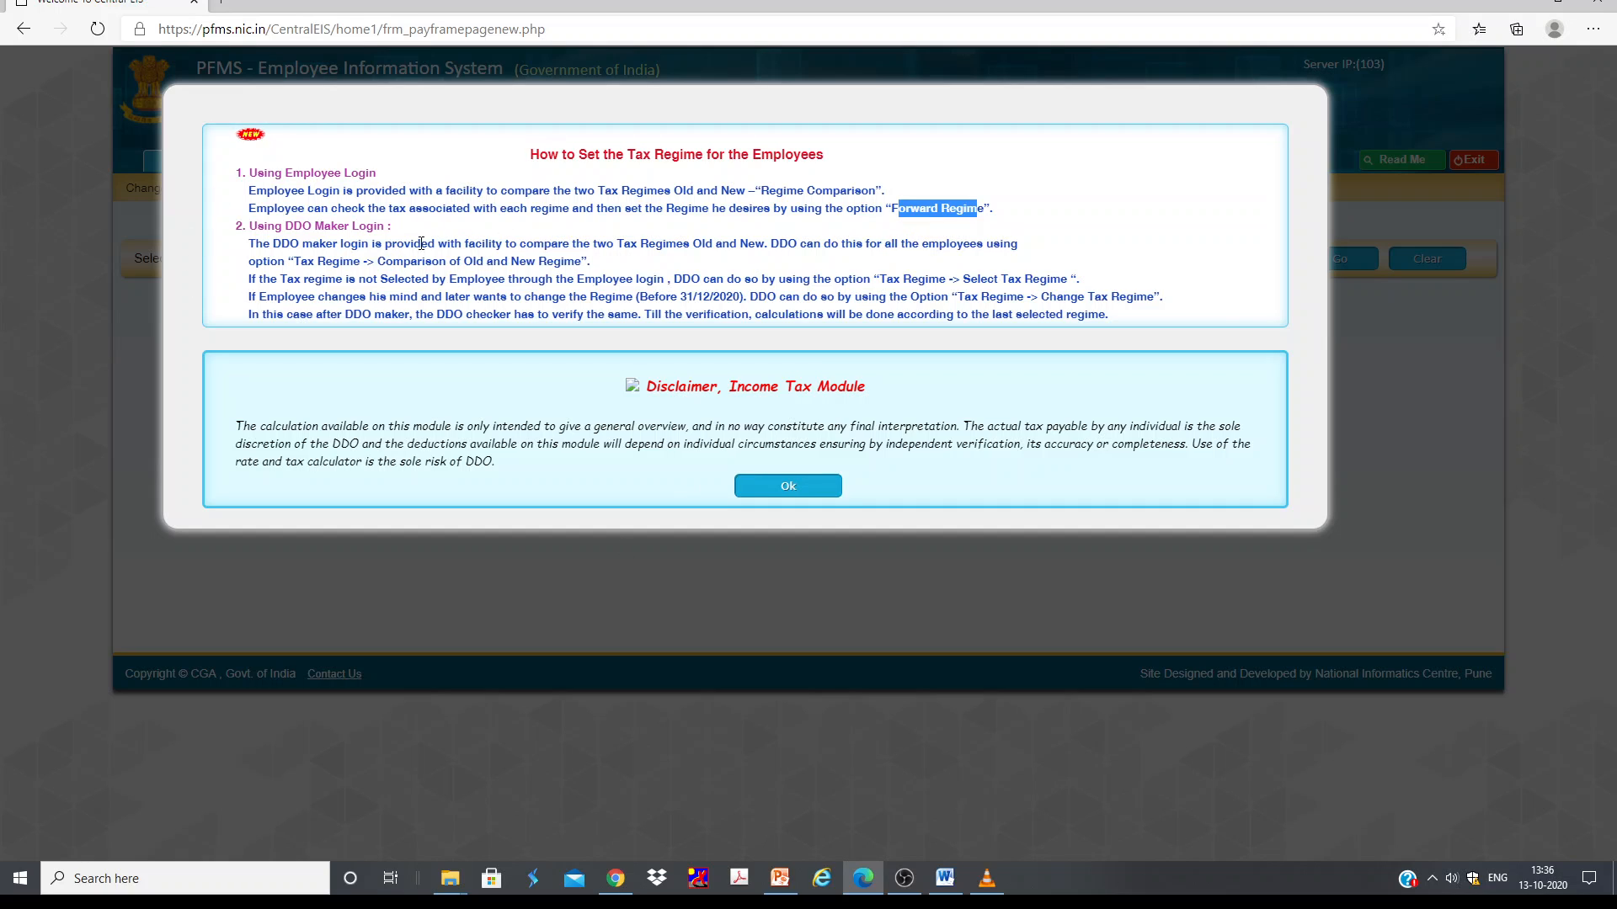
click(800, 493)
Step: Open the Employee Forward Schedule form under Other
mouse_move(926, 200)
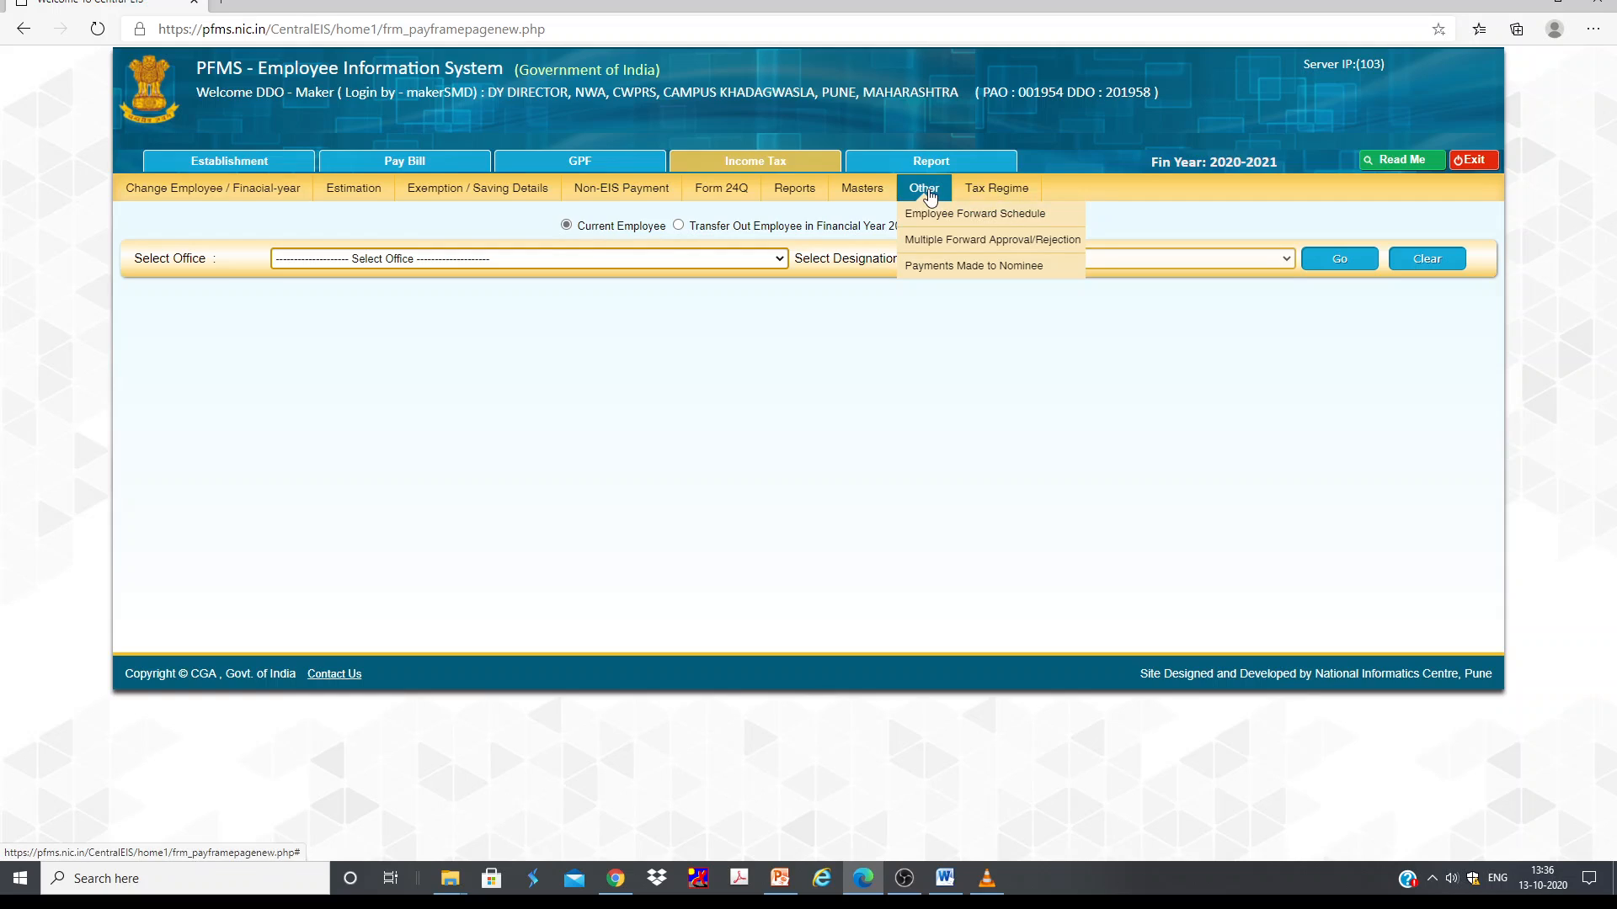
mouse_move(790, 199)
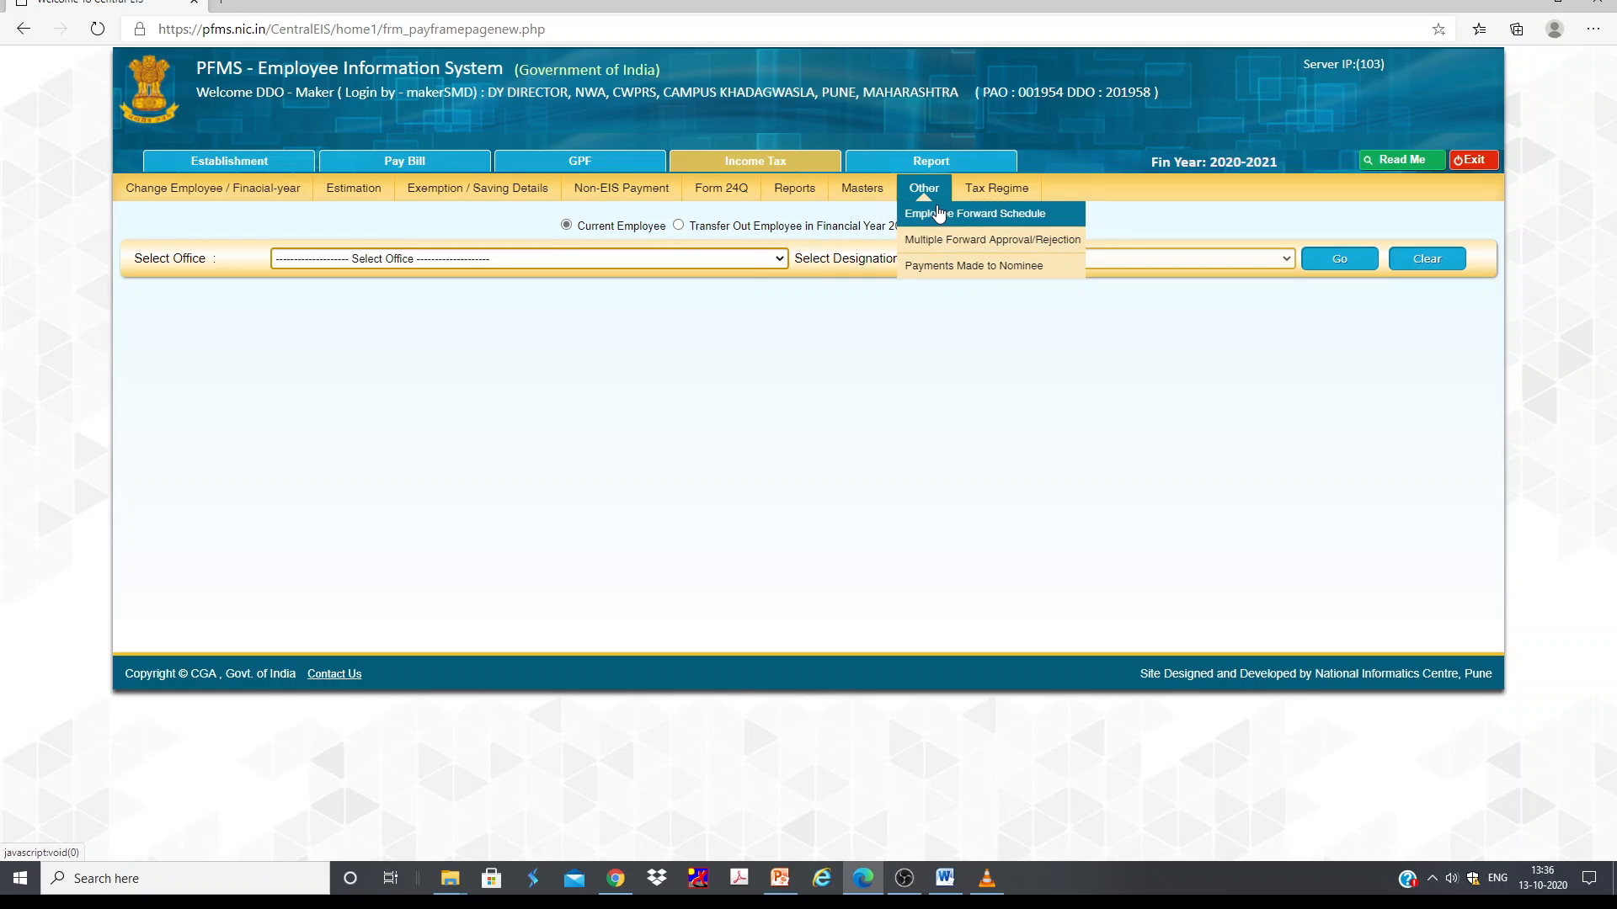
click(940, 214)
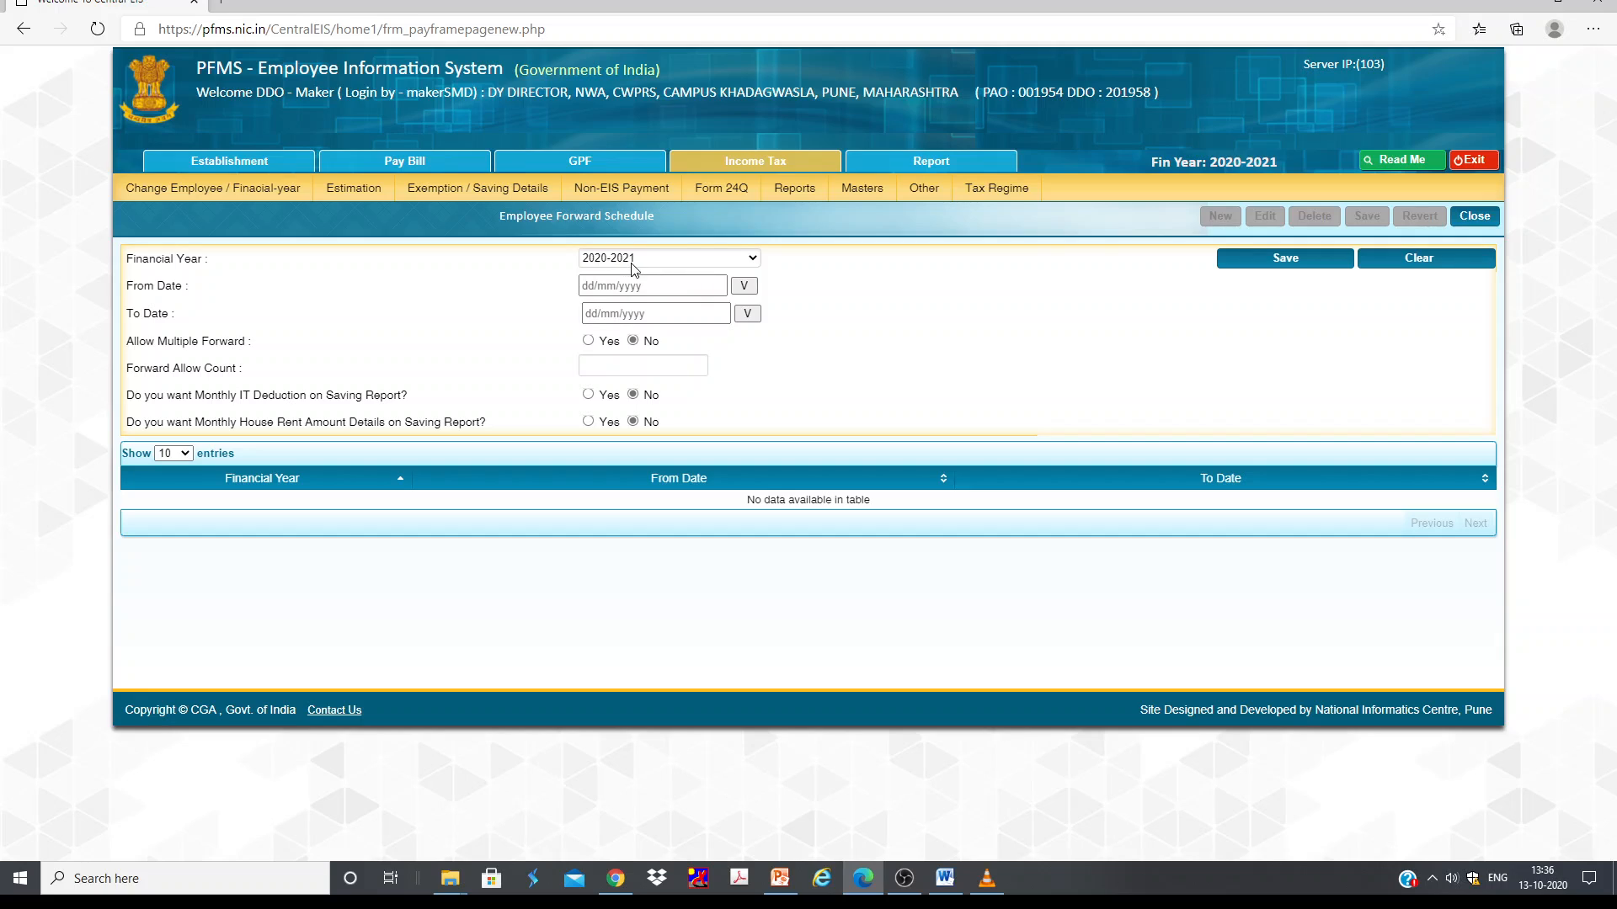
Step: Keep financial year 2020-2021 and set the From Date to 13/10/2020
click(634, 268)
click(658, 274)
click(744, 285)
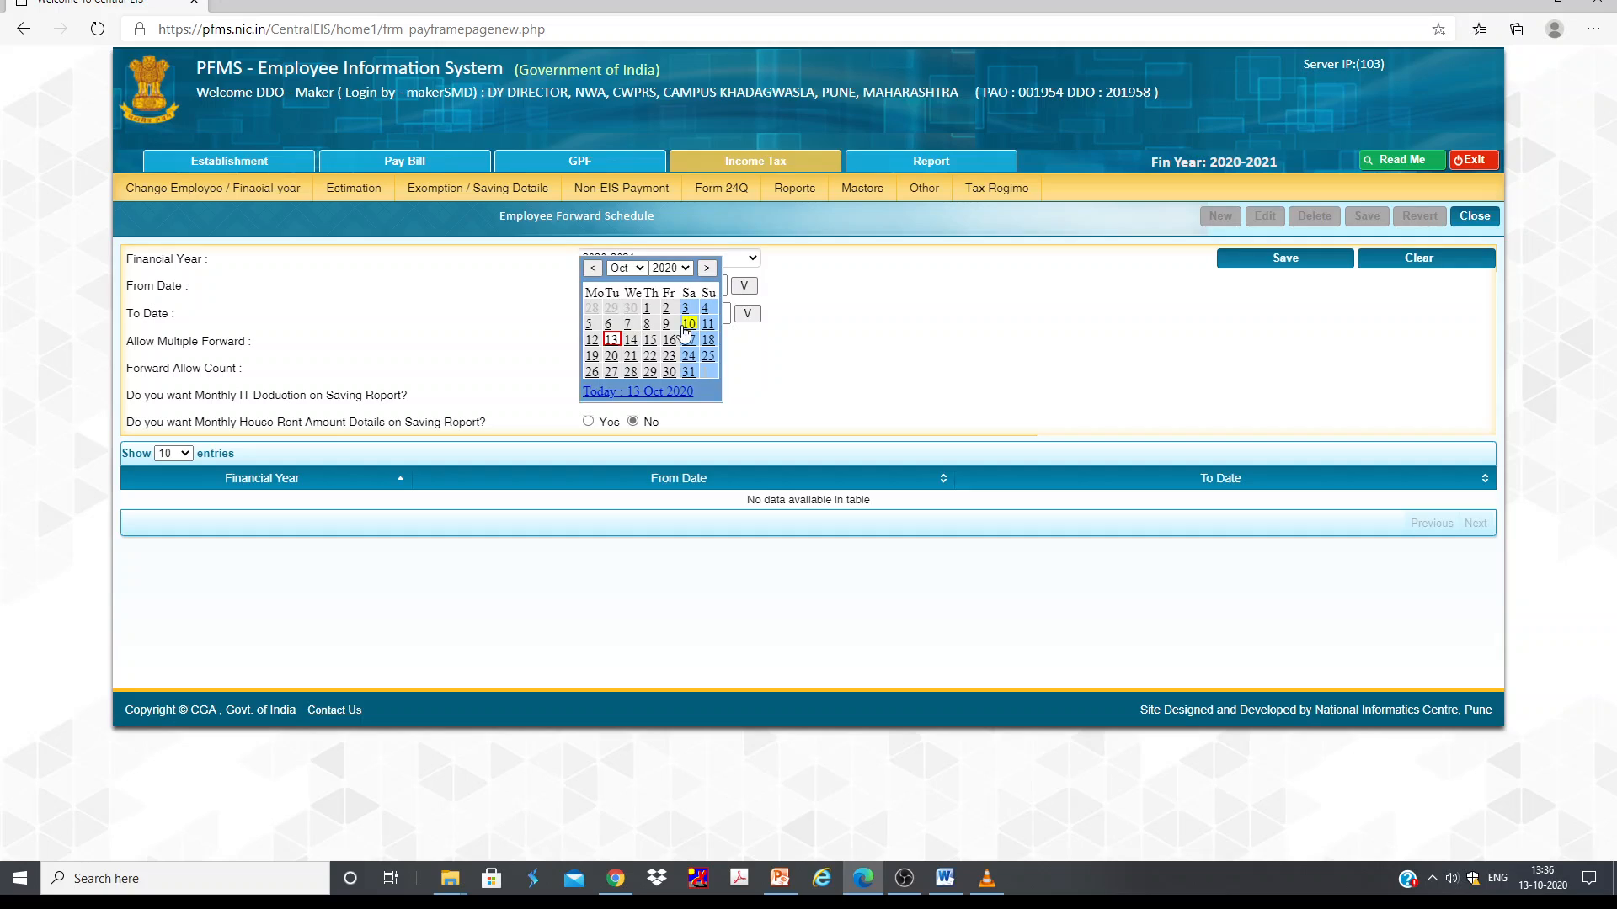
click(612, 341)
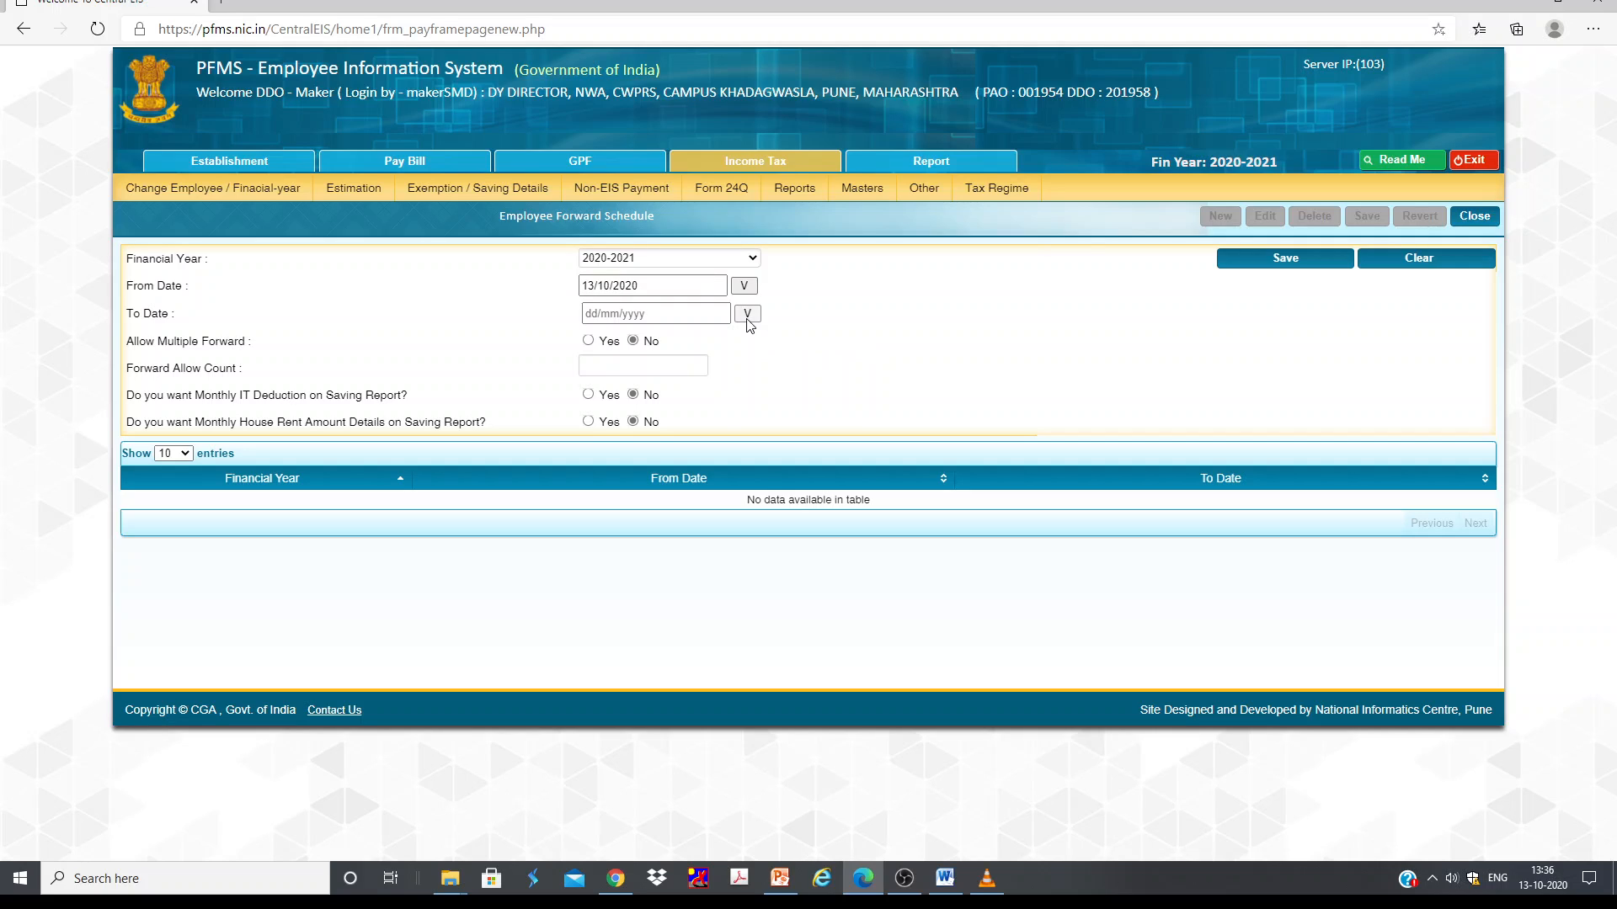
Step: Set the To Date to 31/12/2020
click(747, 315)
click(710, 297)
click(710, 297)
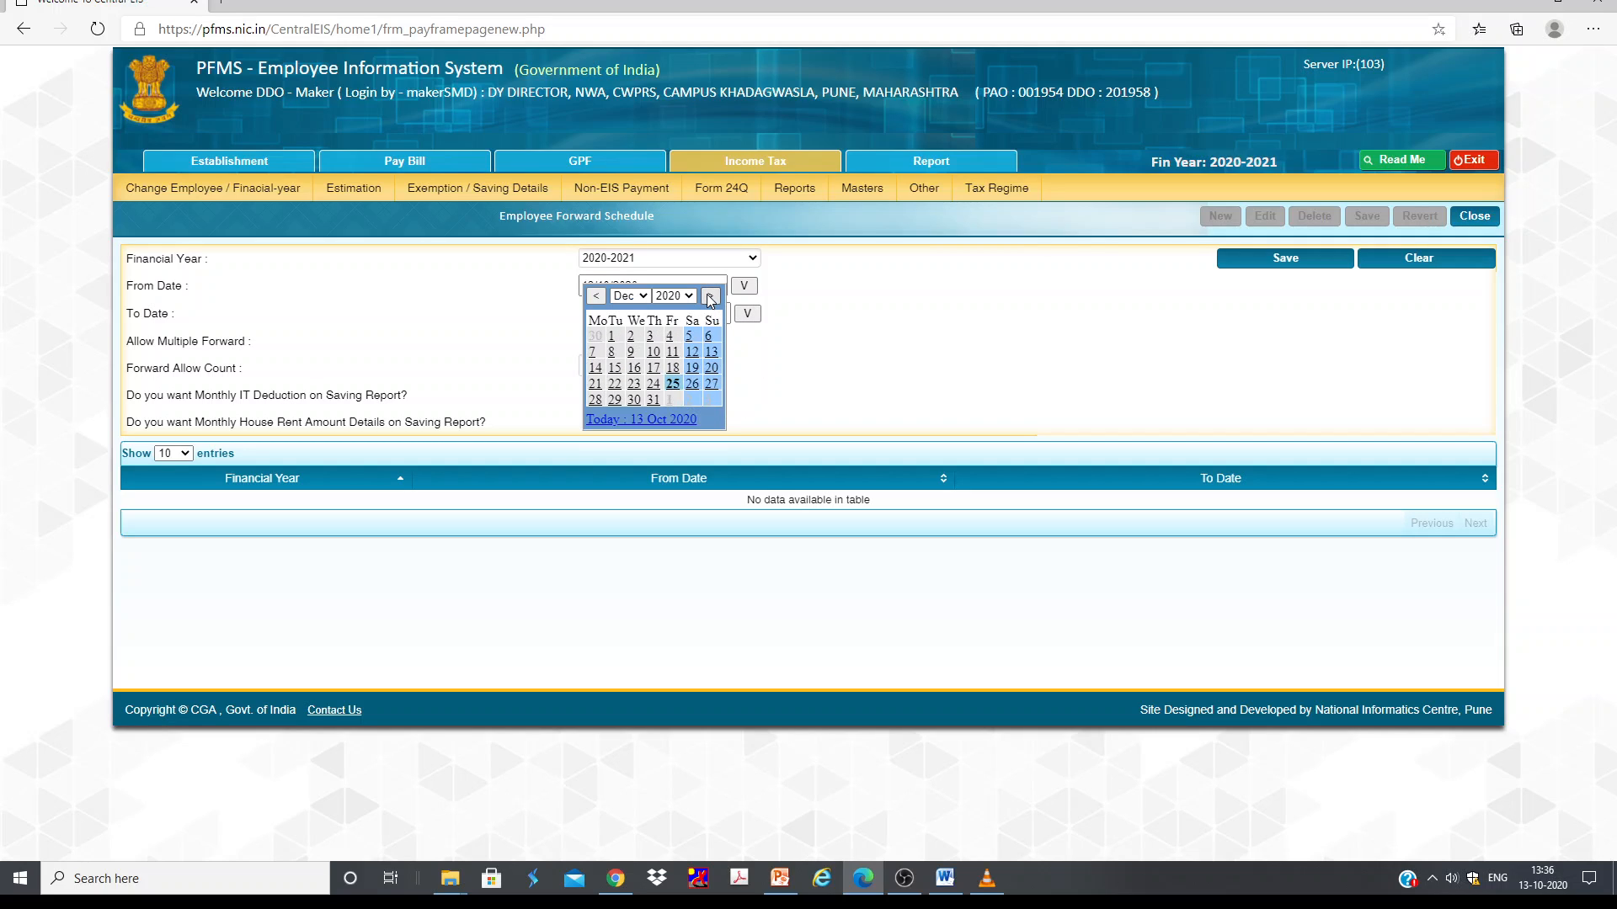
click(653, 400)
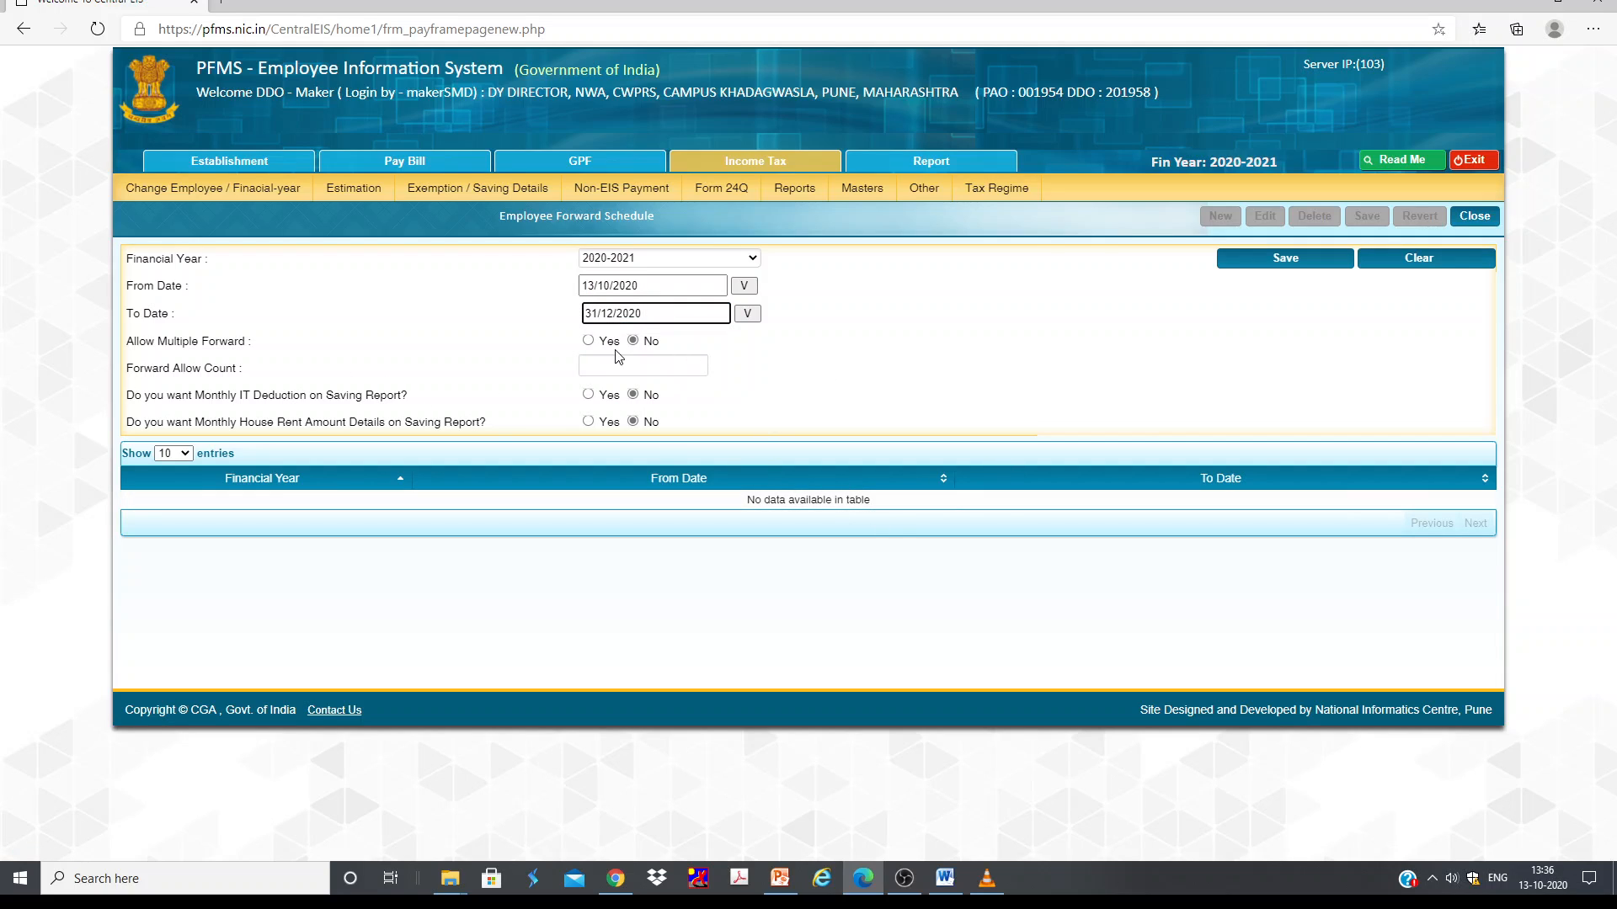
Step: Allow multiple forwards with a forward allow count of 5 and save the schedule
click(589, 341)
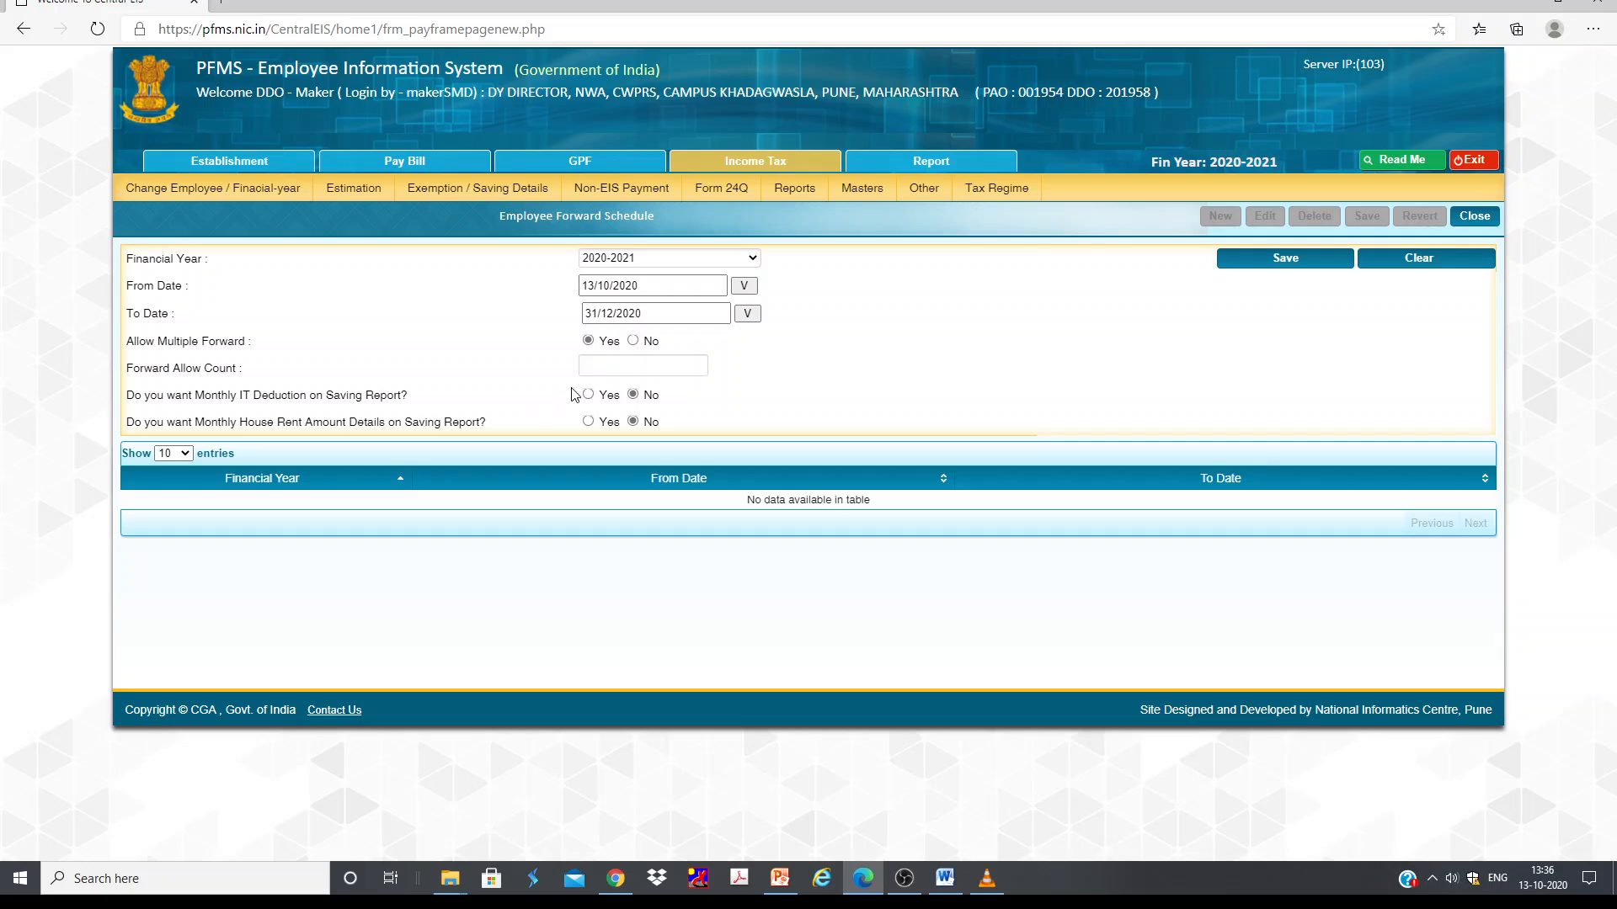
click(698, 368)
double_click(698, 364)
double_click(698, 363)
double_click(698, 372)
click(698, 364)
click(814, 385)
click(1284, 259)
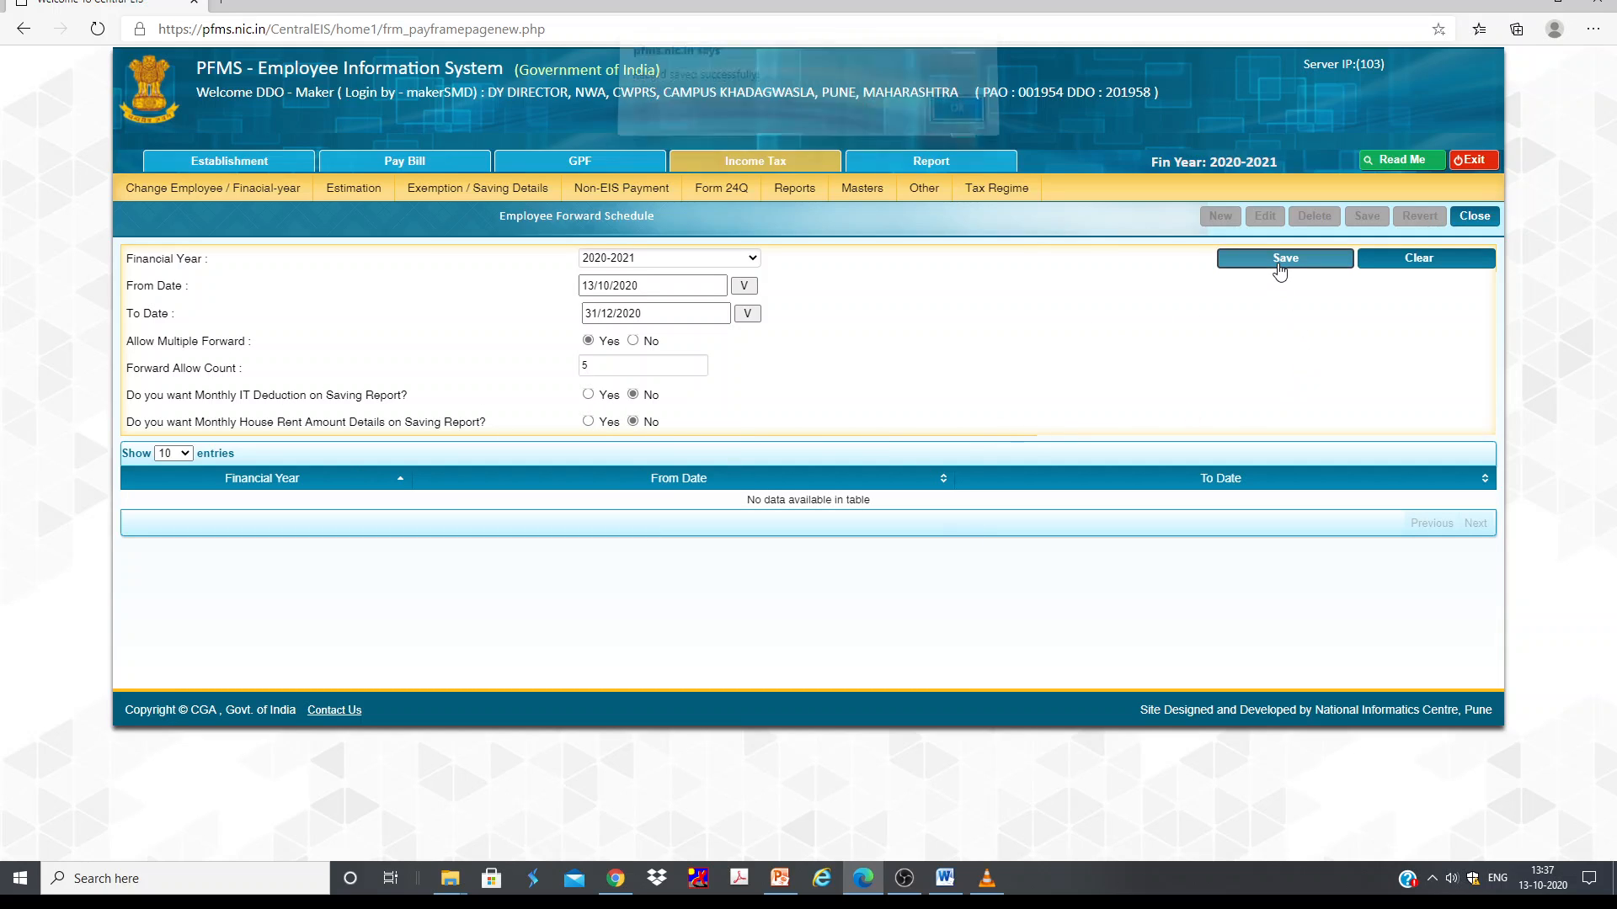
Step: Log out of the DDO maker account and pick the employee's saved login on the sign-in page
click(957, 122)
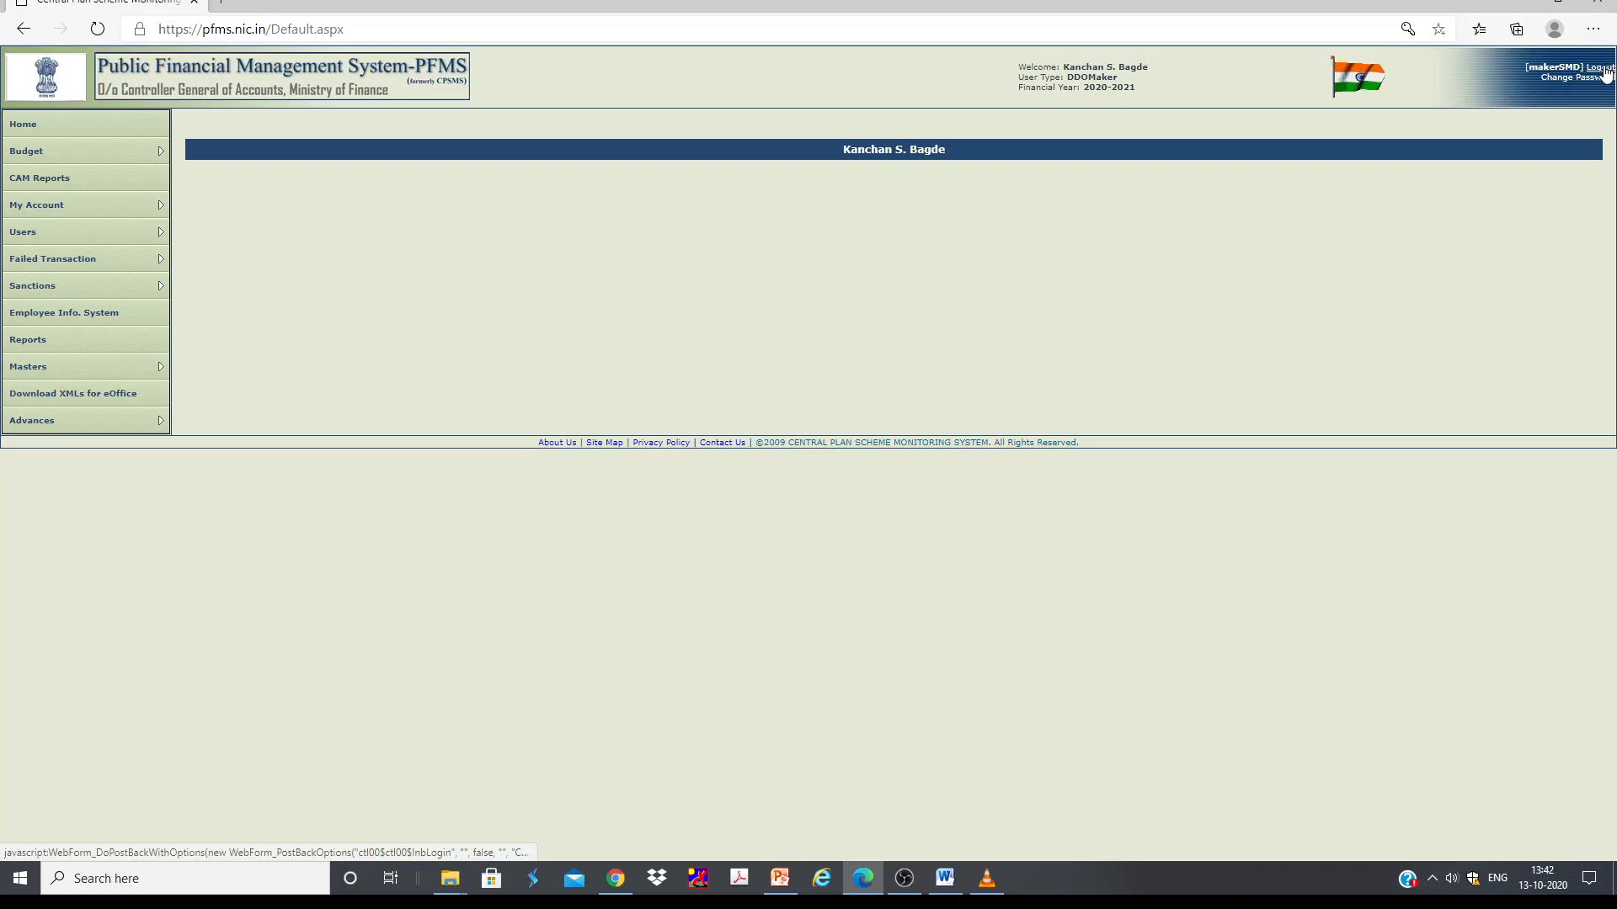
click(1605, 72)
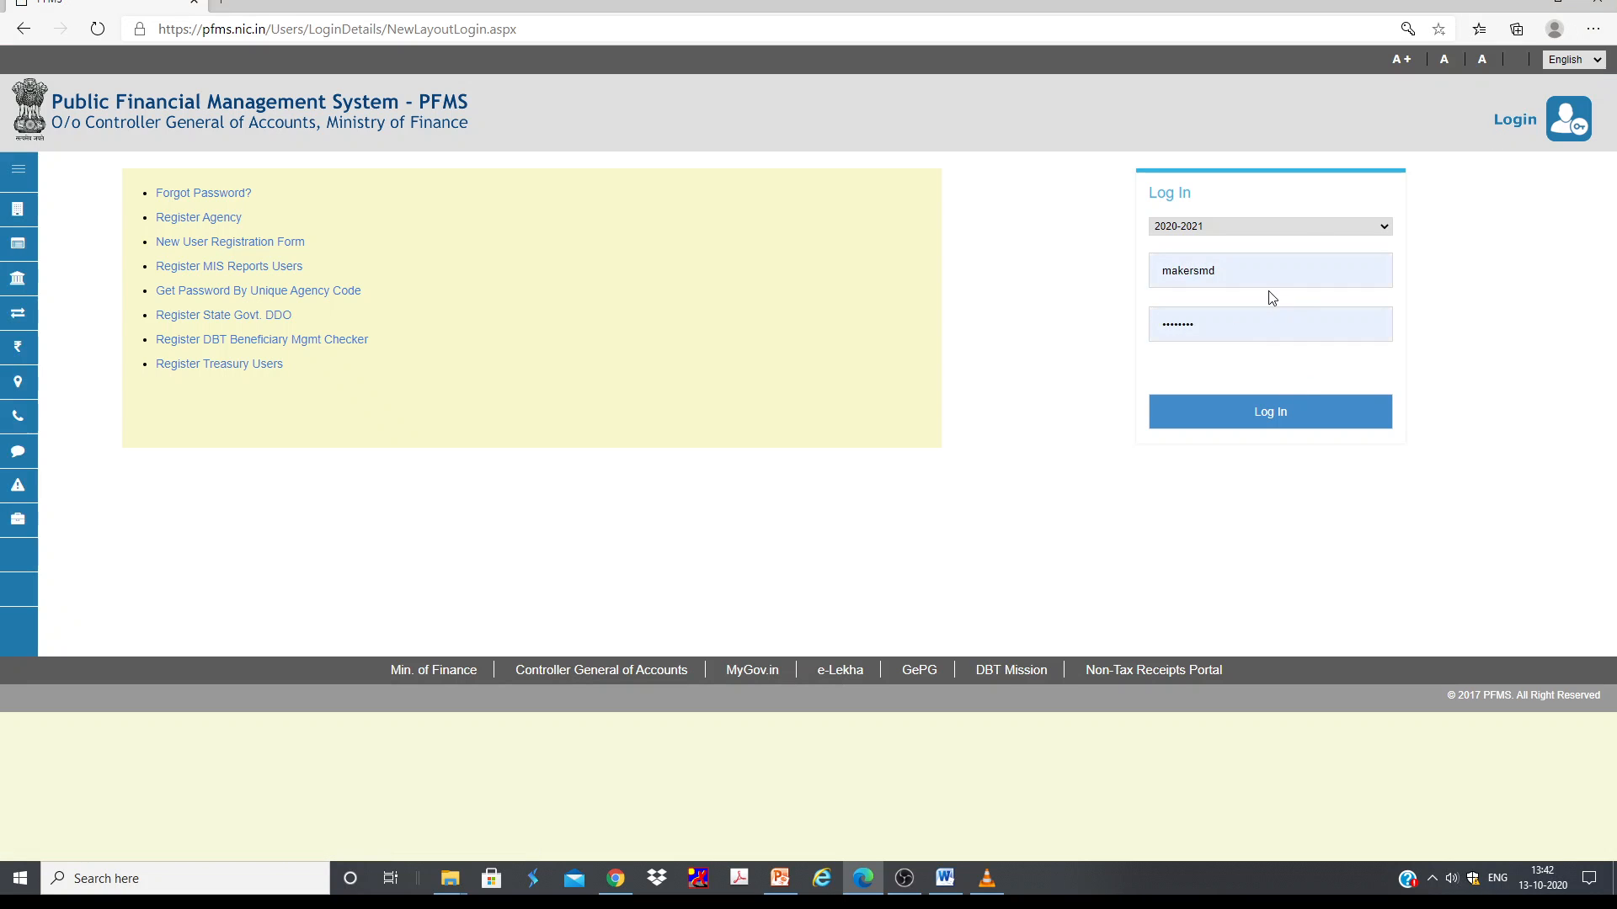
click(1267, 268)
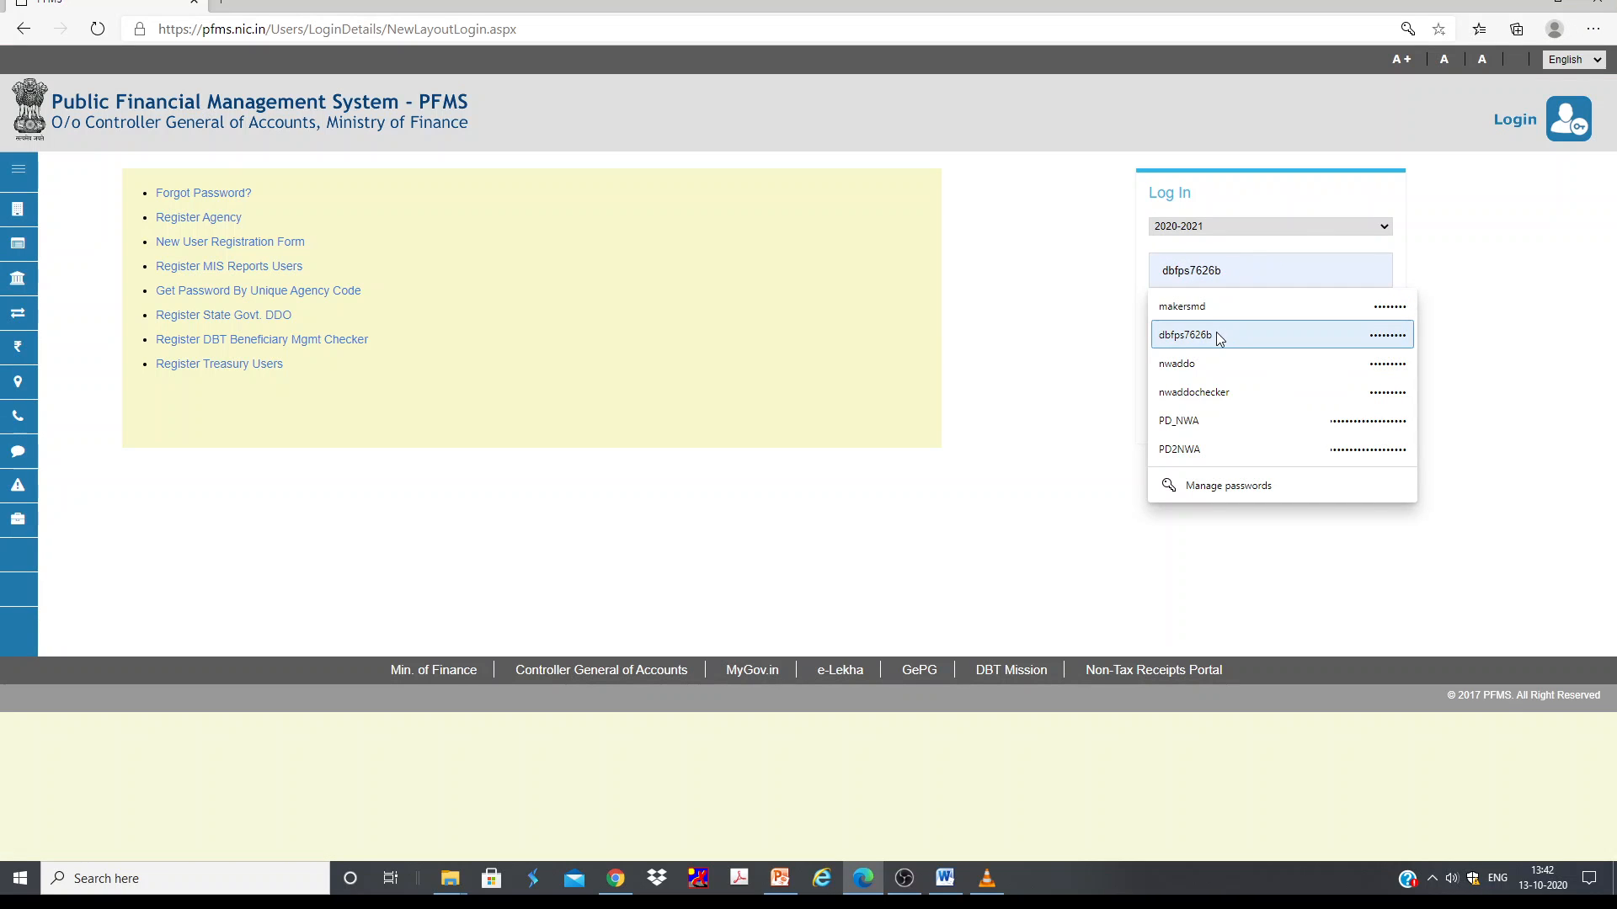
click(1216, 333)
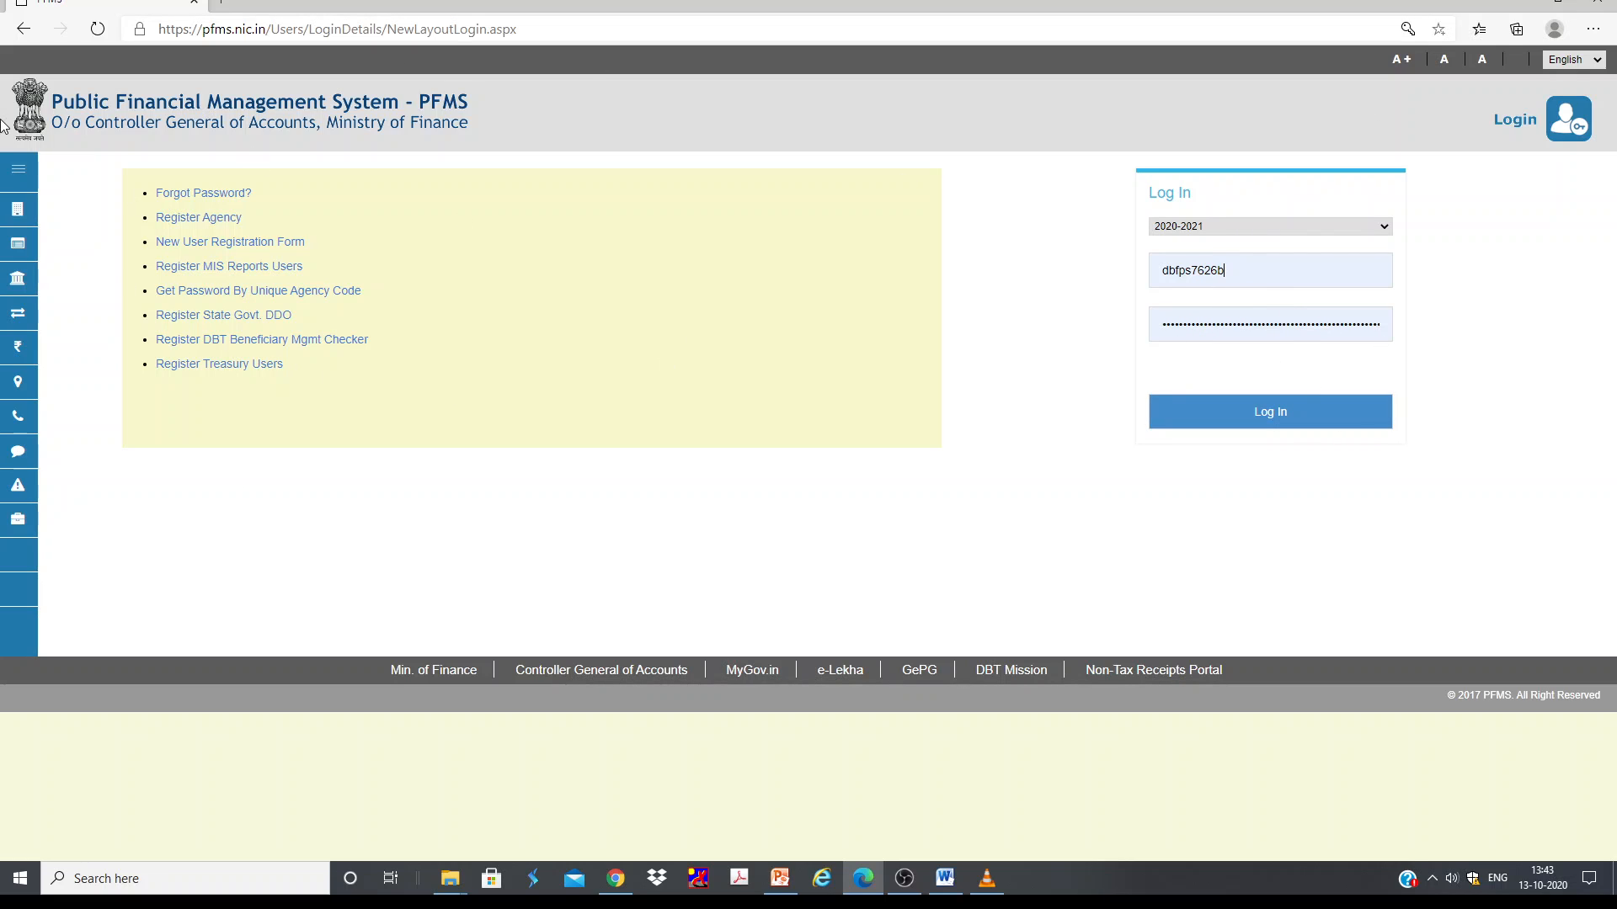
click(215, 195)
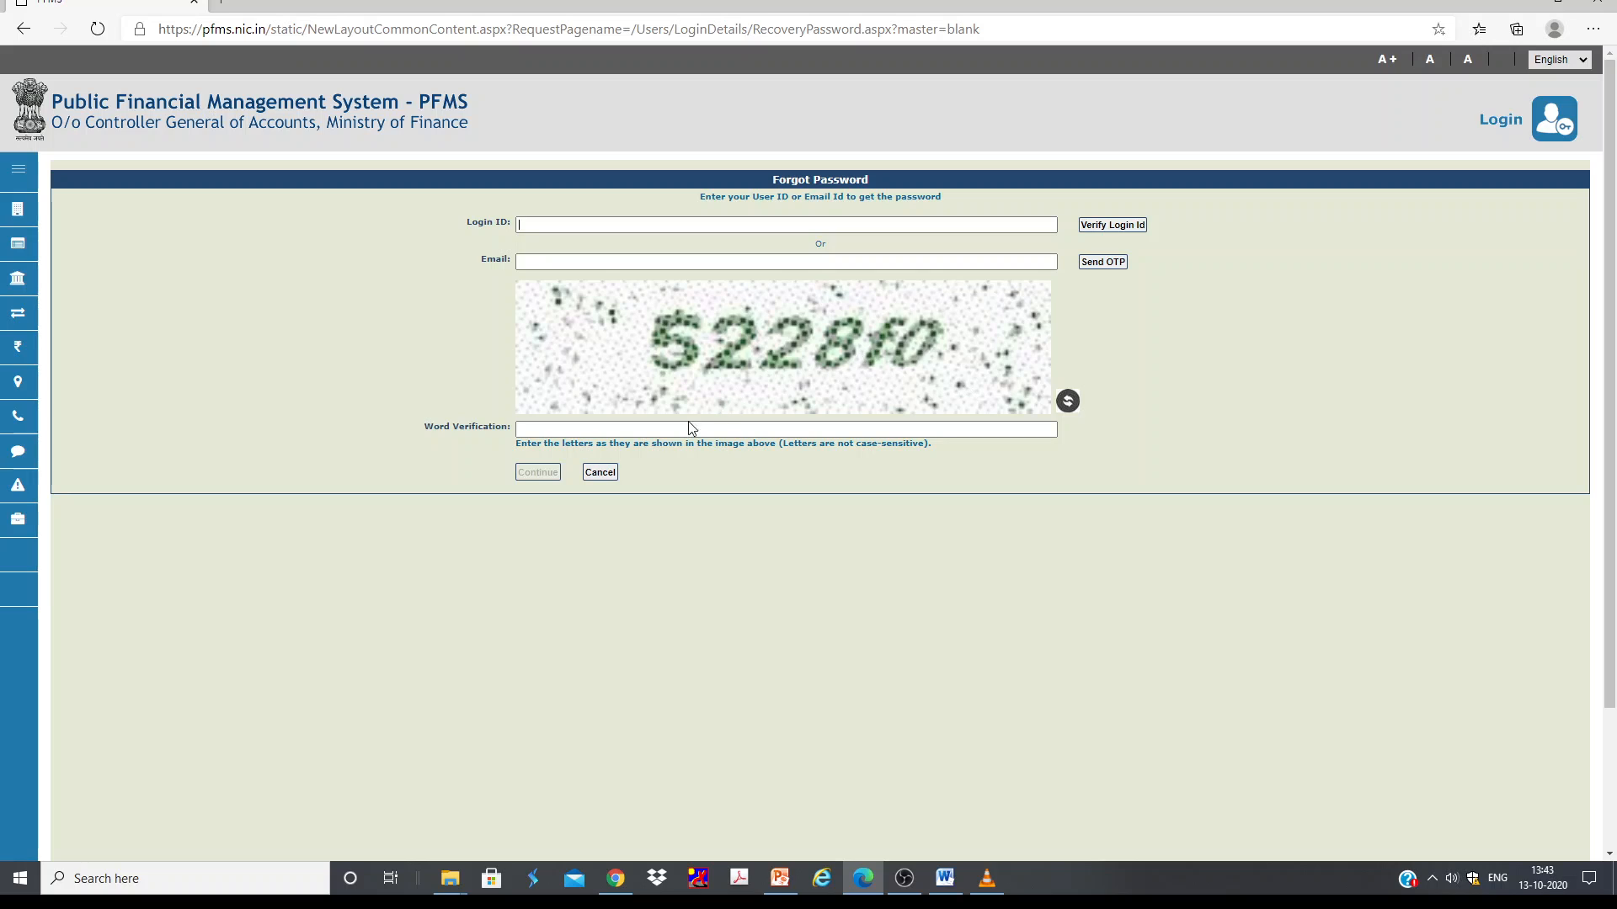
click(750, 223)
click(1498, 119)
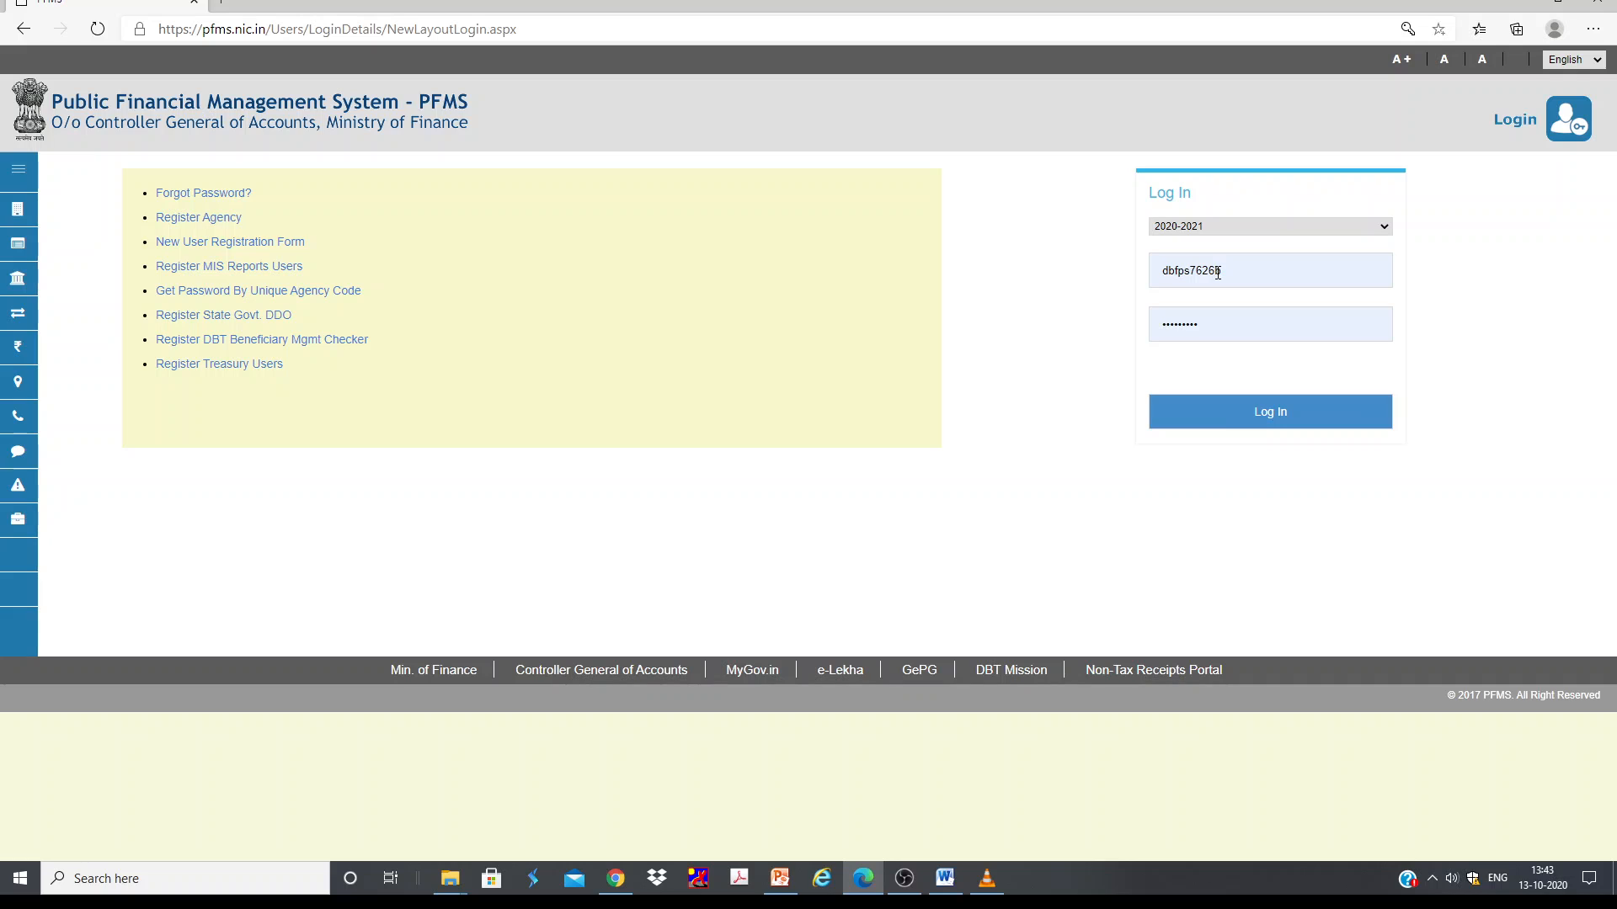
Step: Log in with the employee's saved login ID and password
drag(1217, 273, 1247, 276)
click(1425, 284)
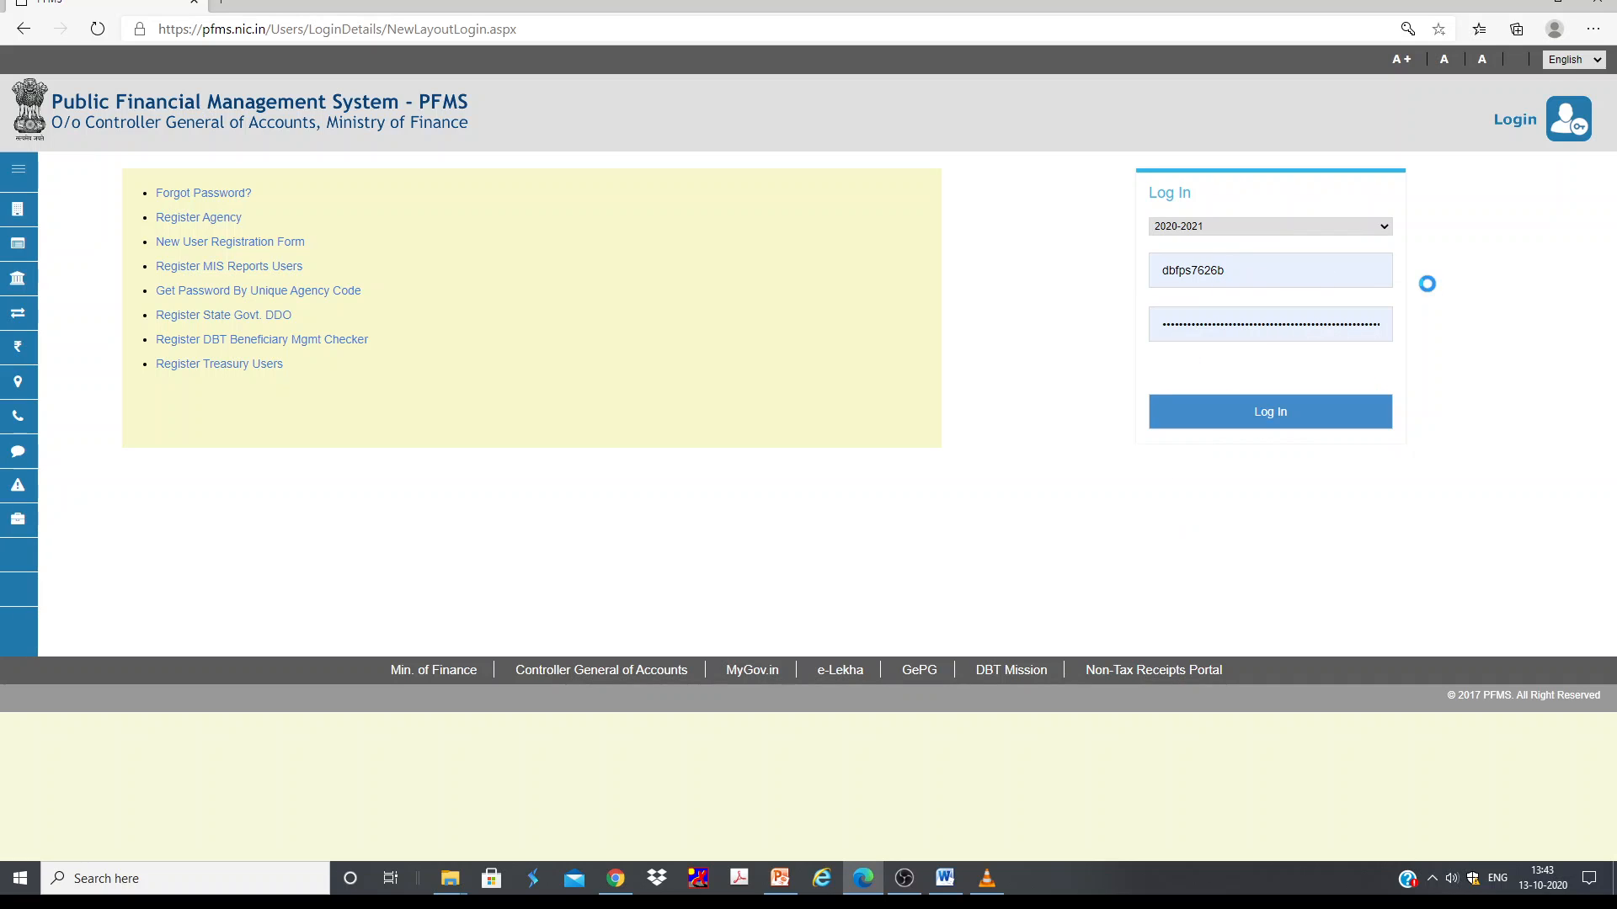
click(1247, 423)
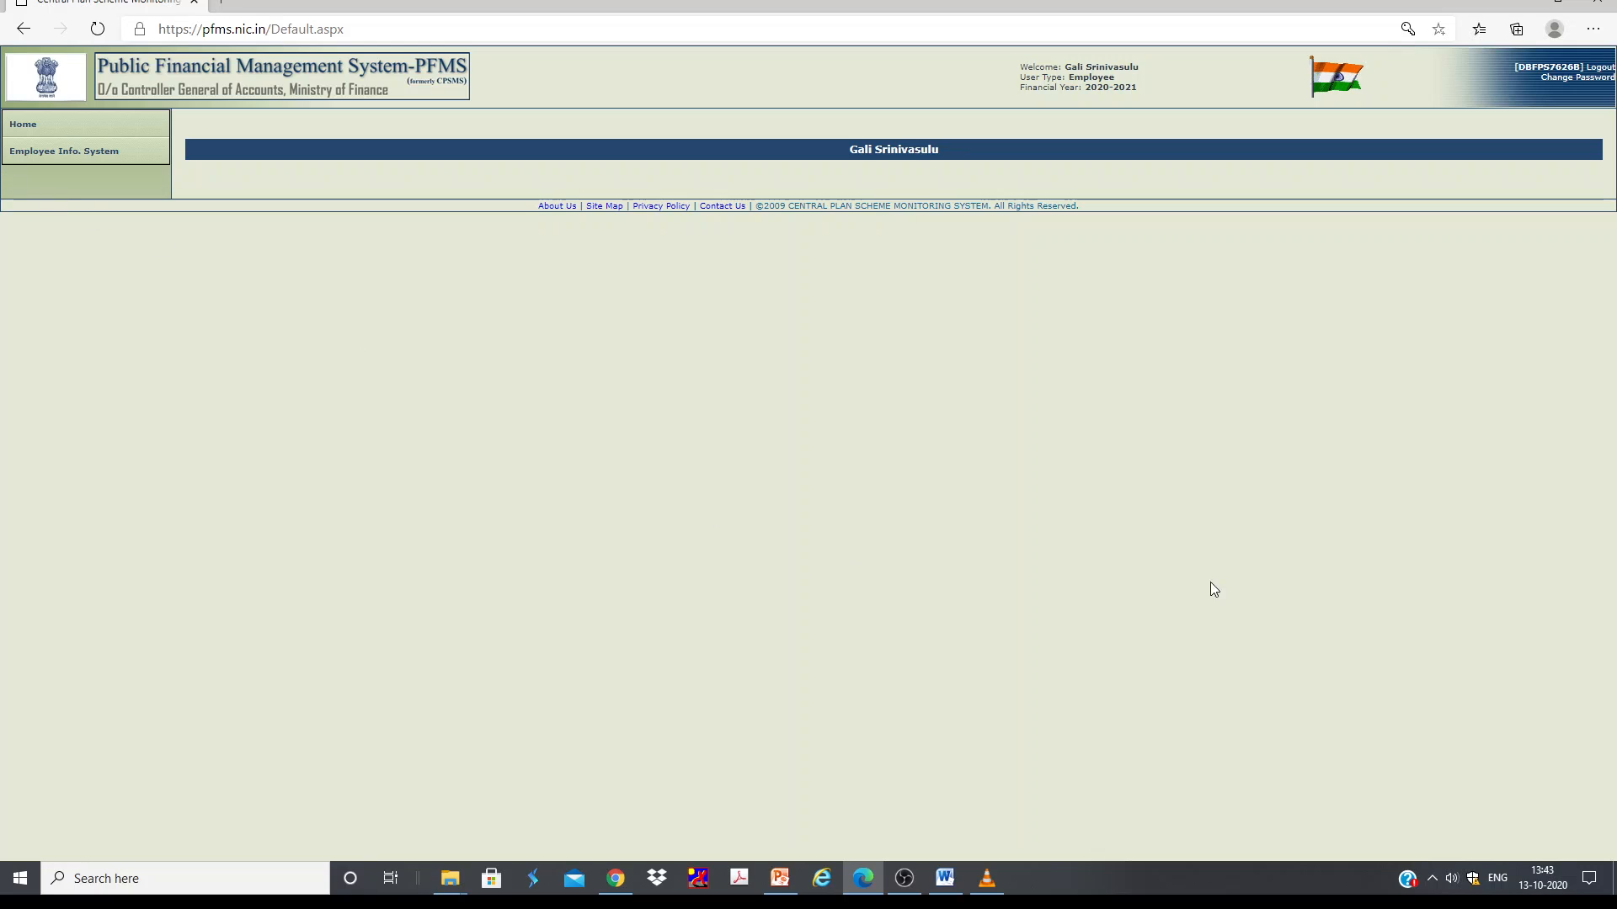
Step: Go to EIS and open View Employee Profile
click(63, 158)
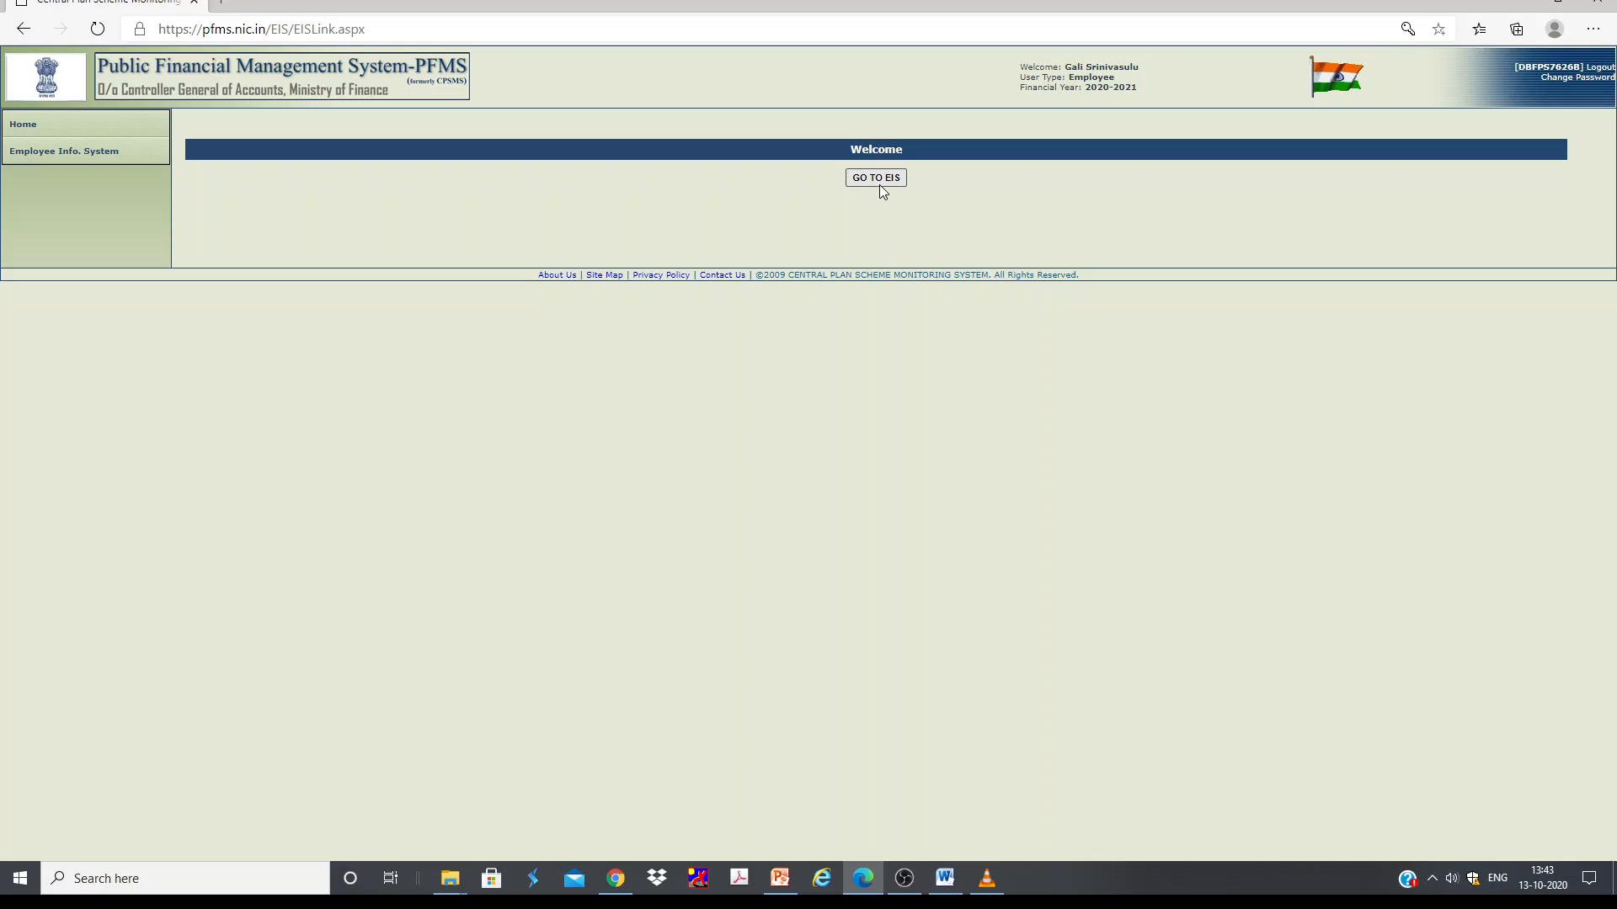
click(881, 180)
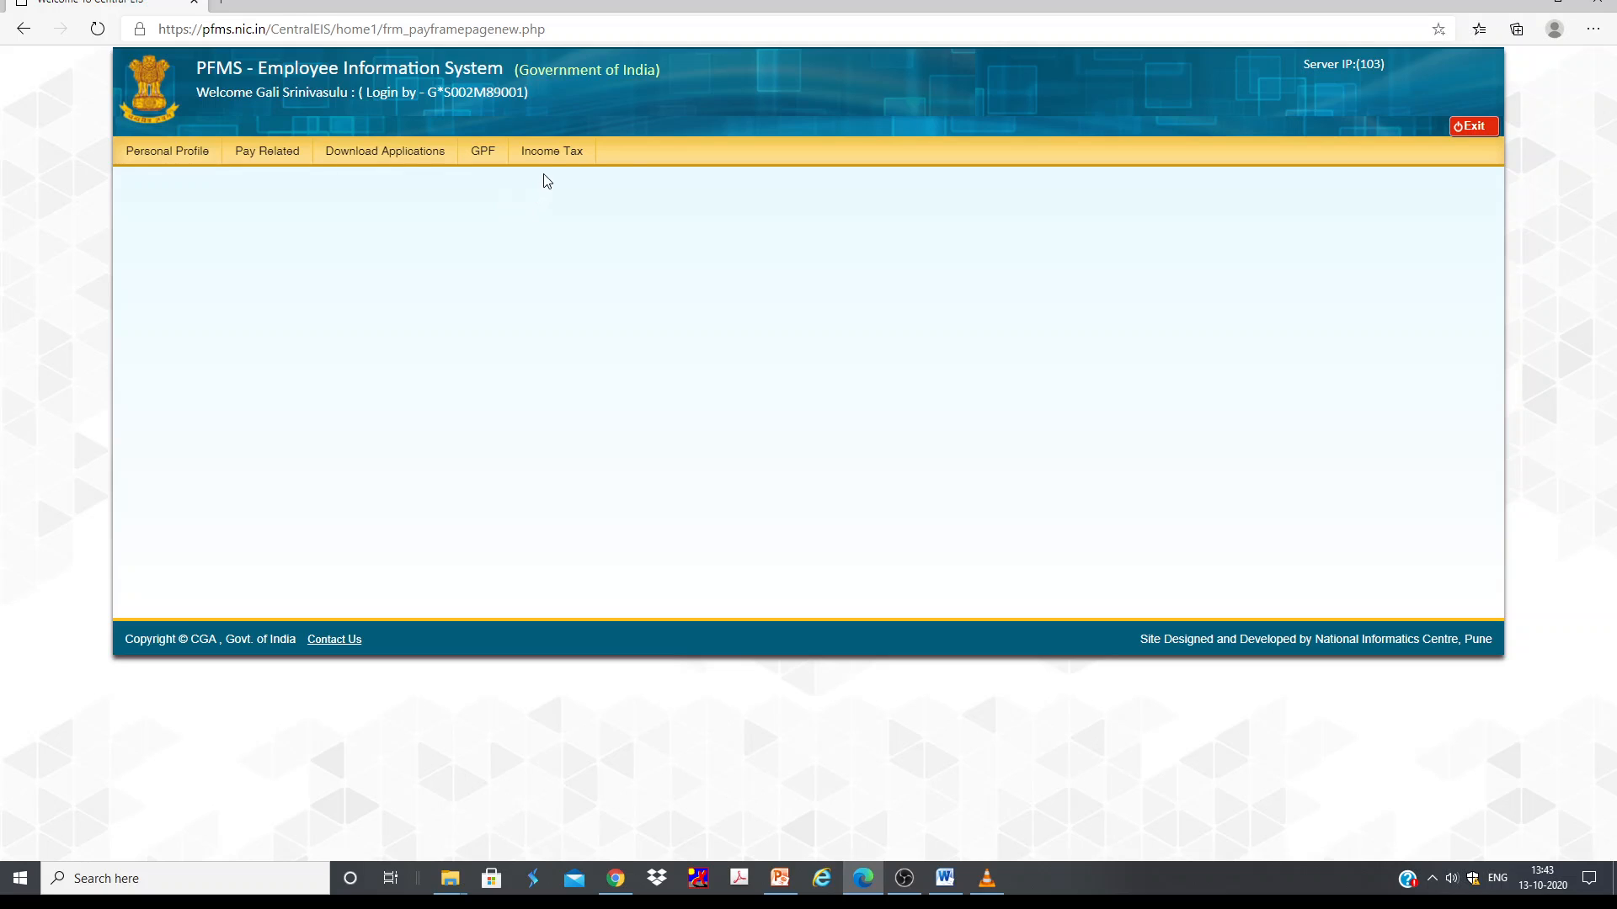
mouse_move(278, 167)
mouse_move(150, 160)
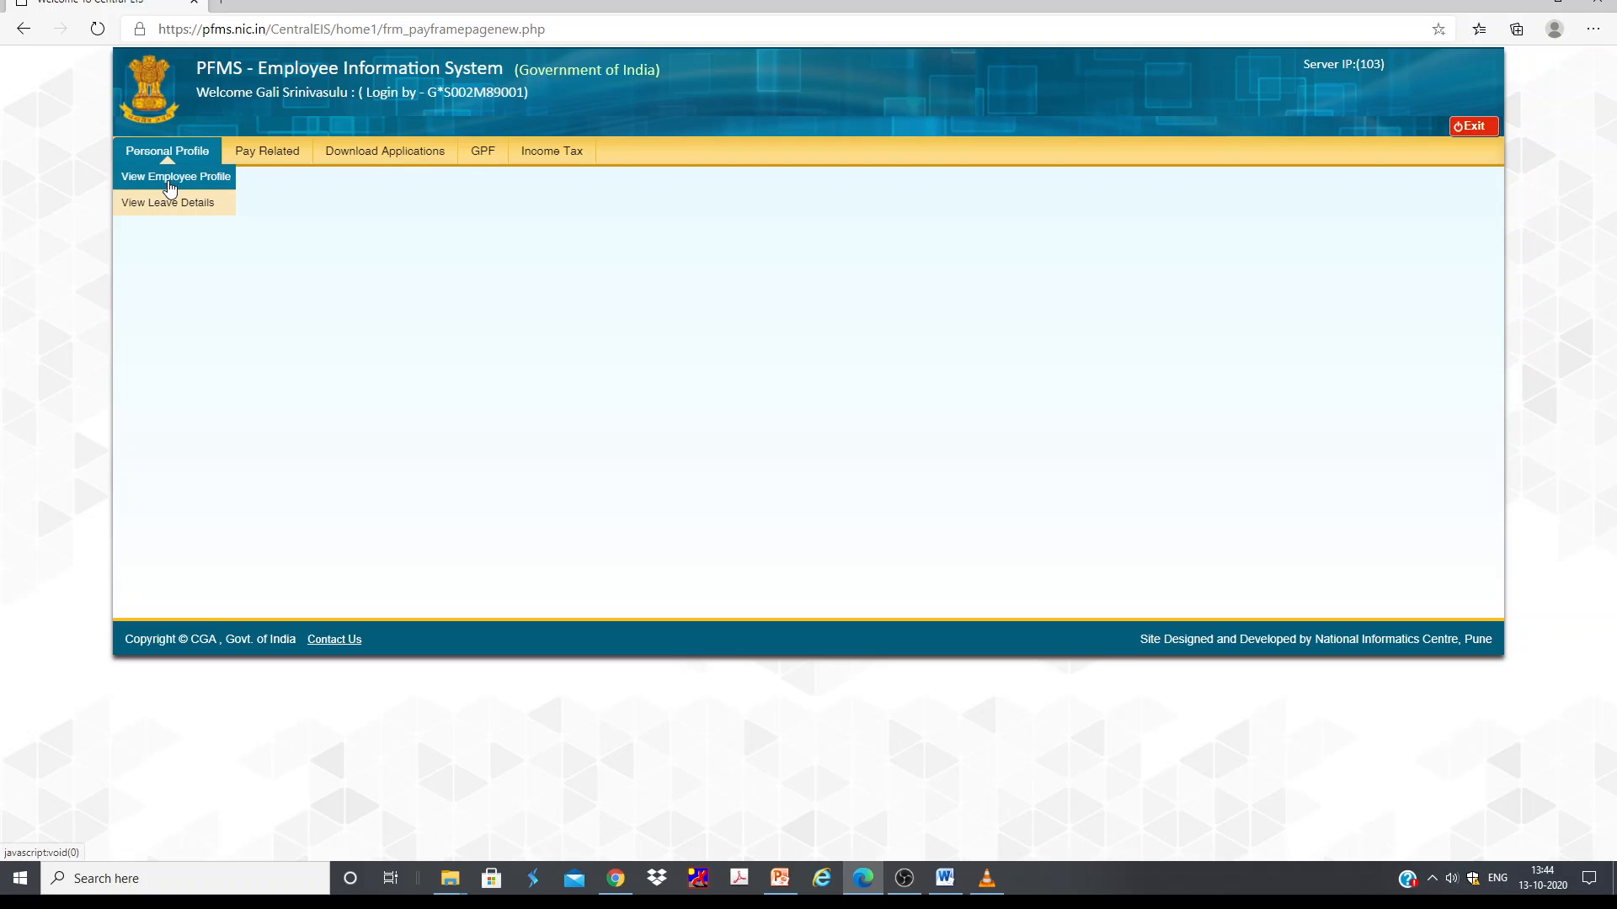
click(169, 187)
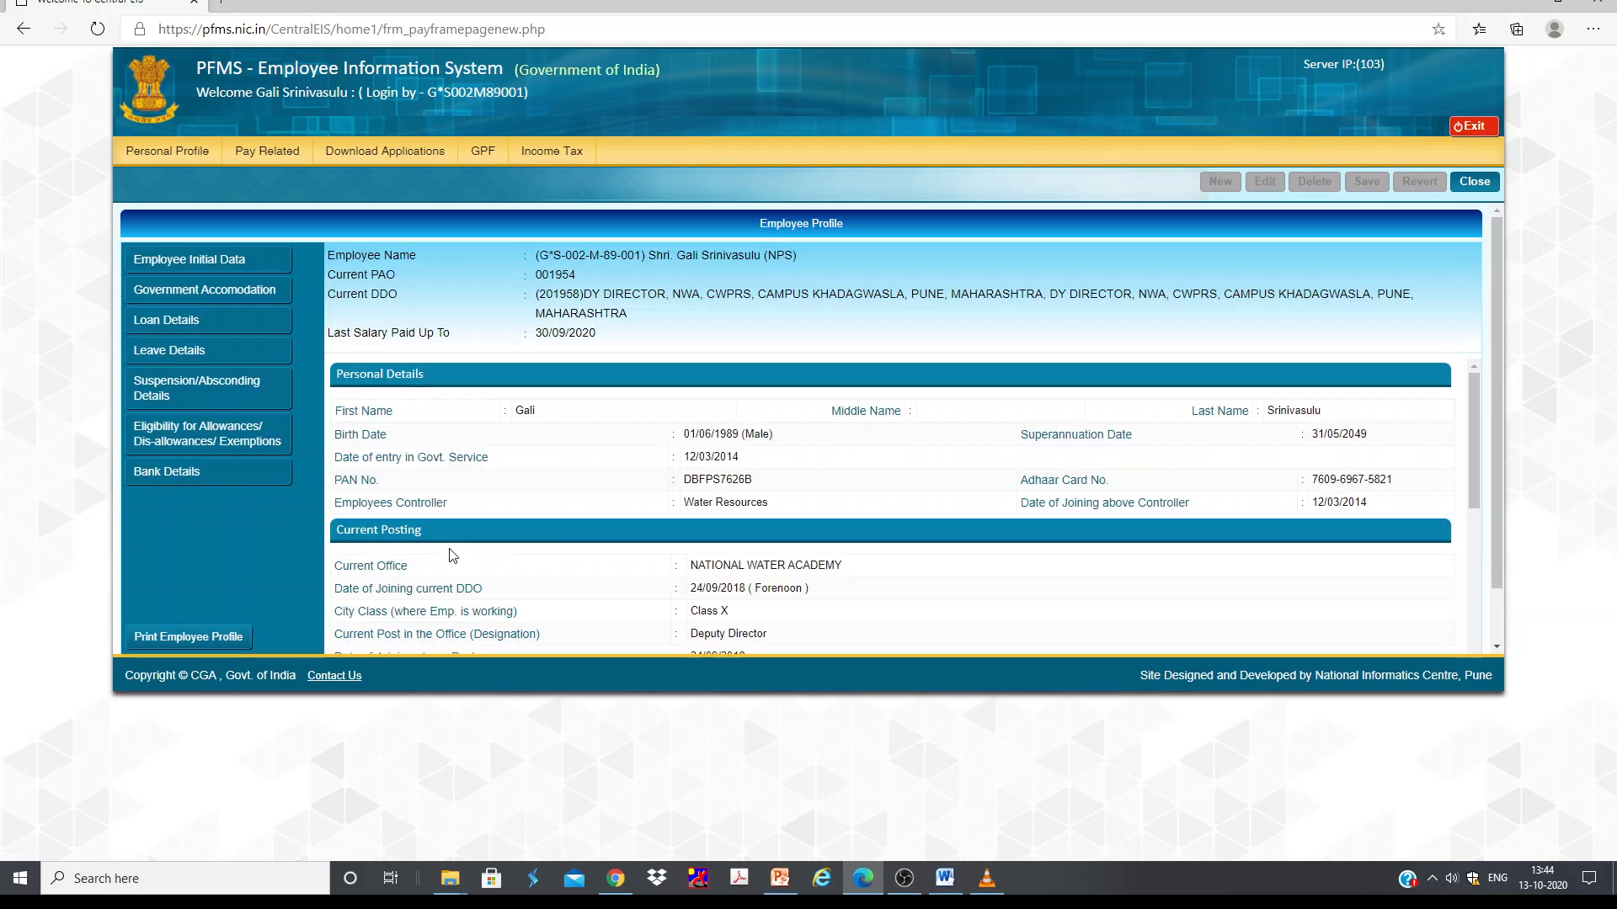
Step: Browse the employee profile sections: bank, eligibility, suspension, leave, loan, accommodation and initial data
scroll(536, 427, down, 3)
scroll(536, 427, up, 2)
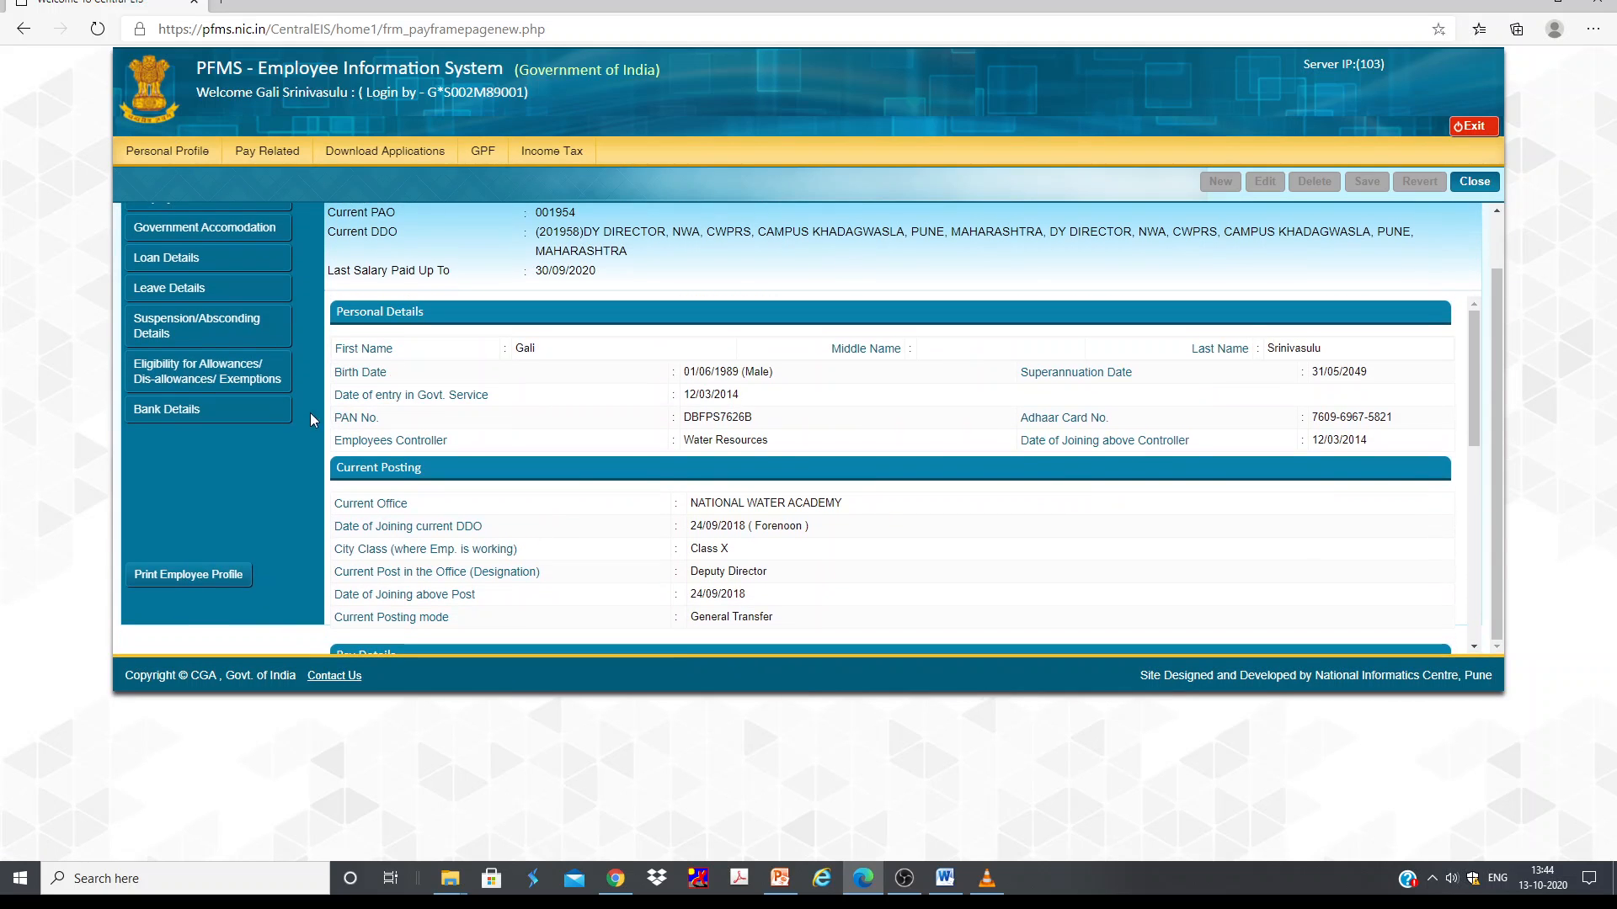
click(166, 409)
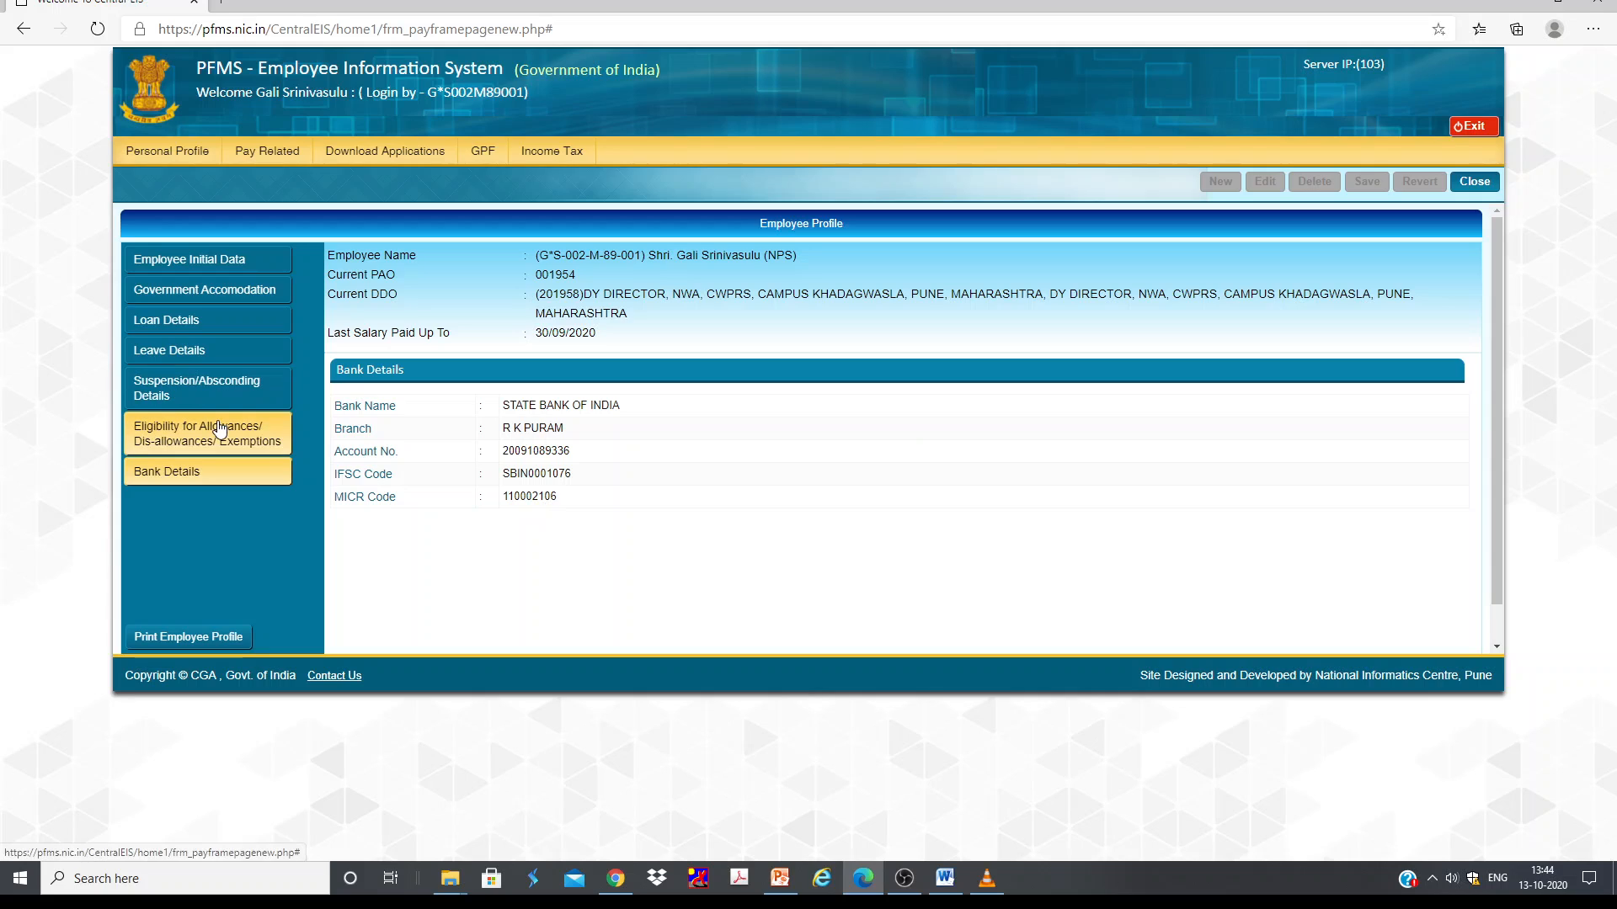
click(218, 431)
click(223, 388)
click(212, 354)
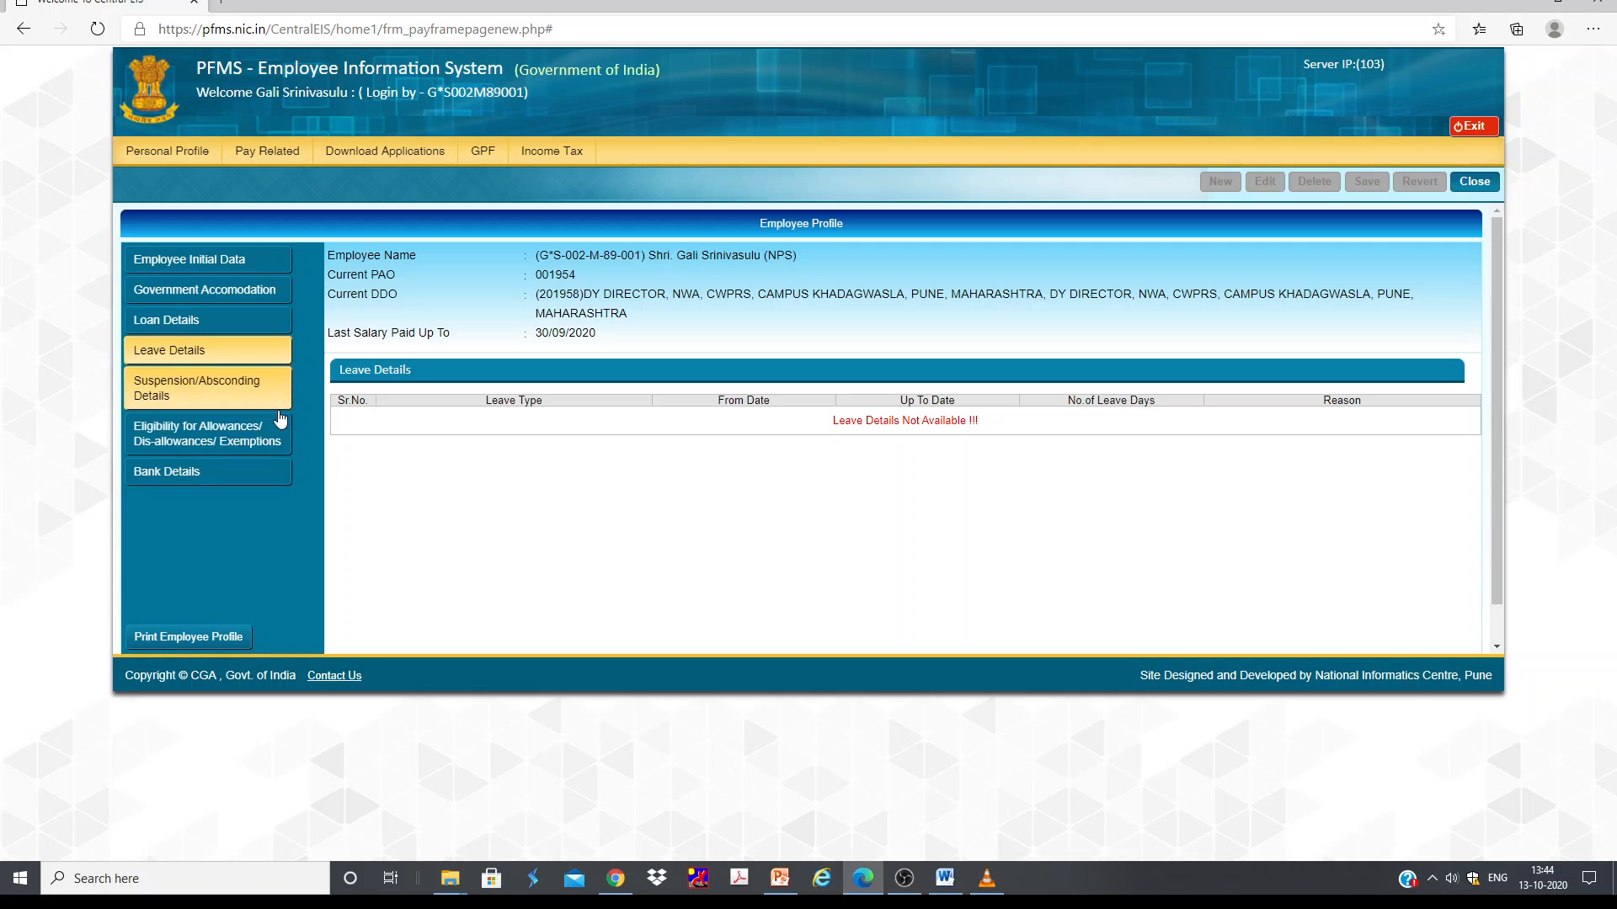
click(226, 324)
click(227, 290)
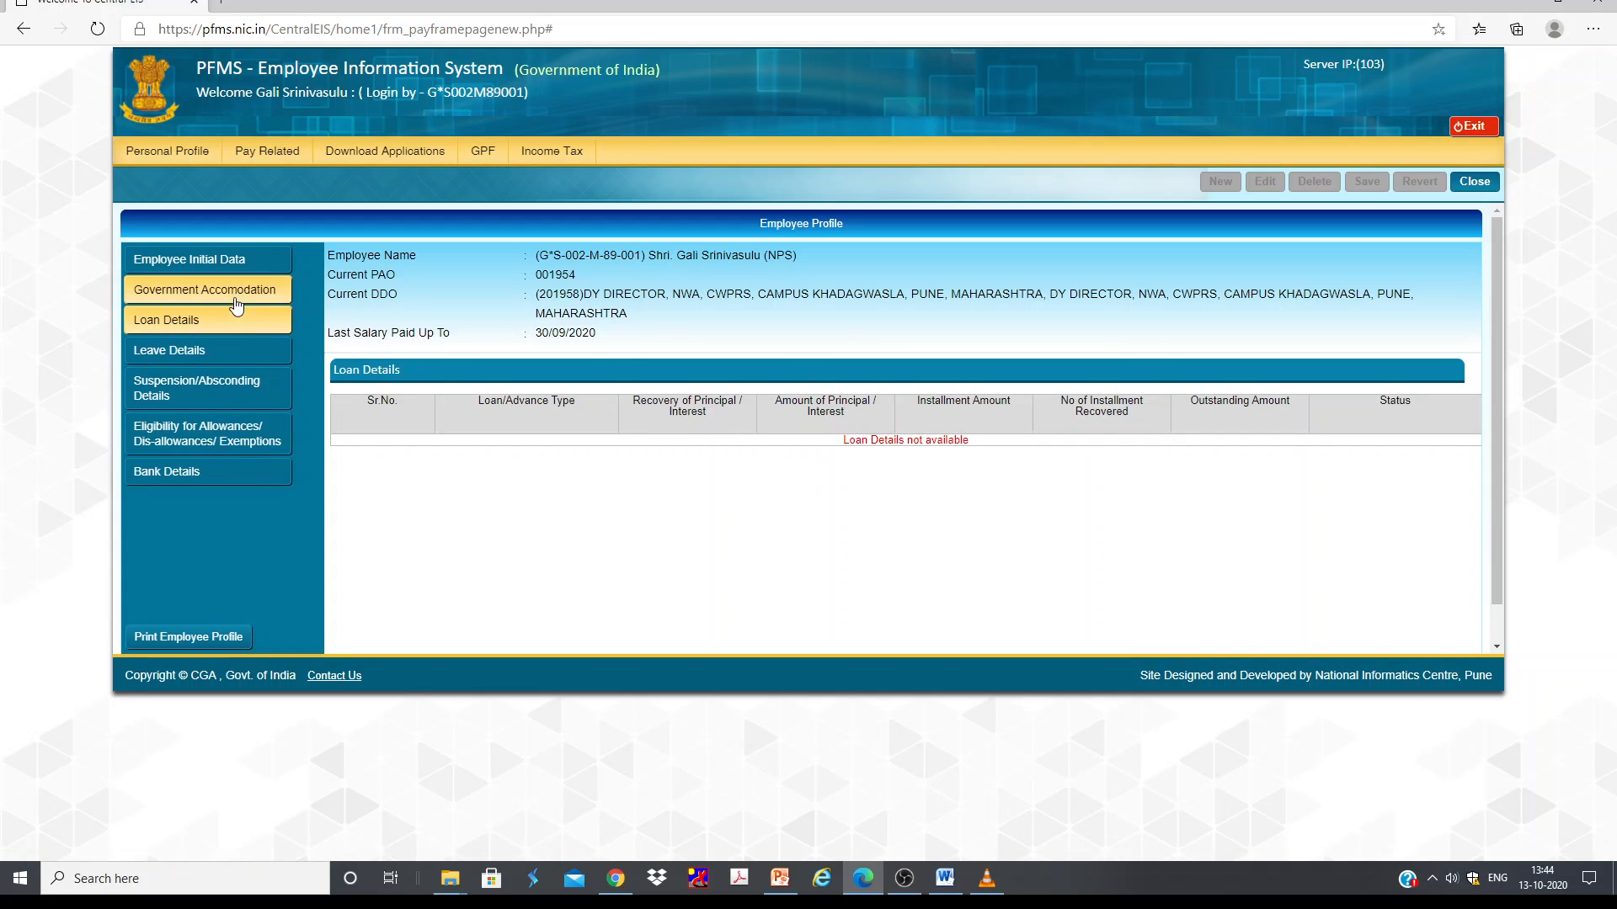
click(203, 258)
scroll(722, 360, down, 2)
scroll(723, 360, down, 8)
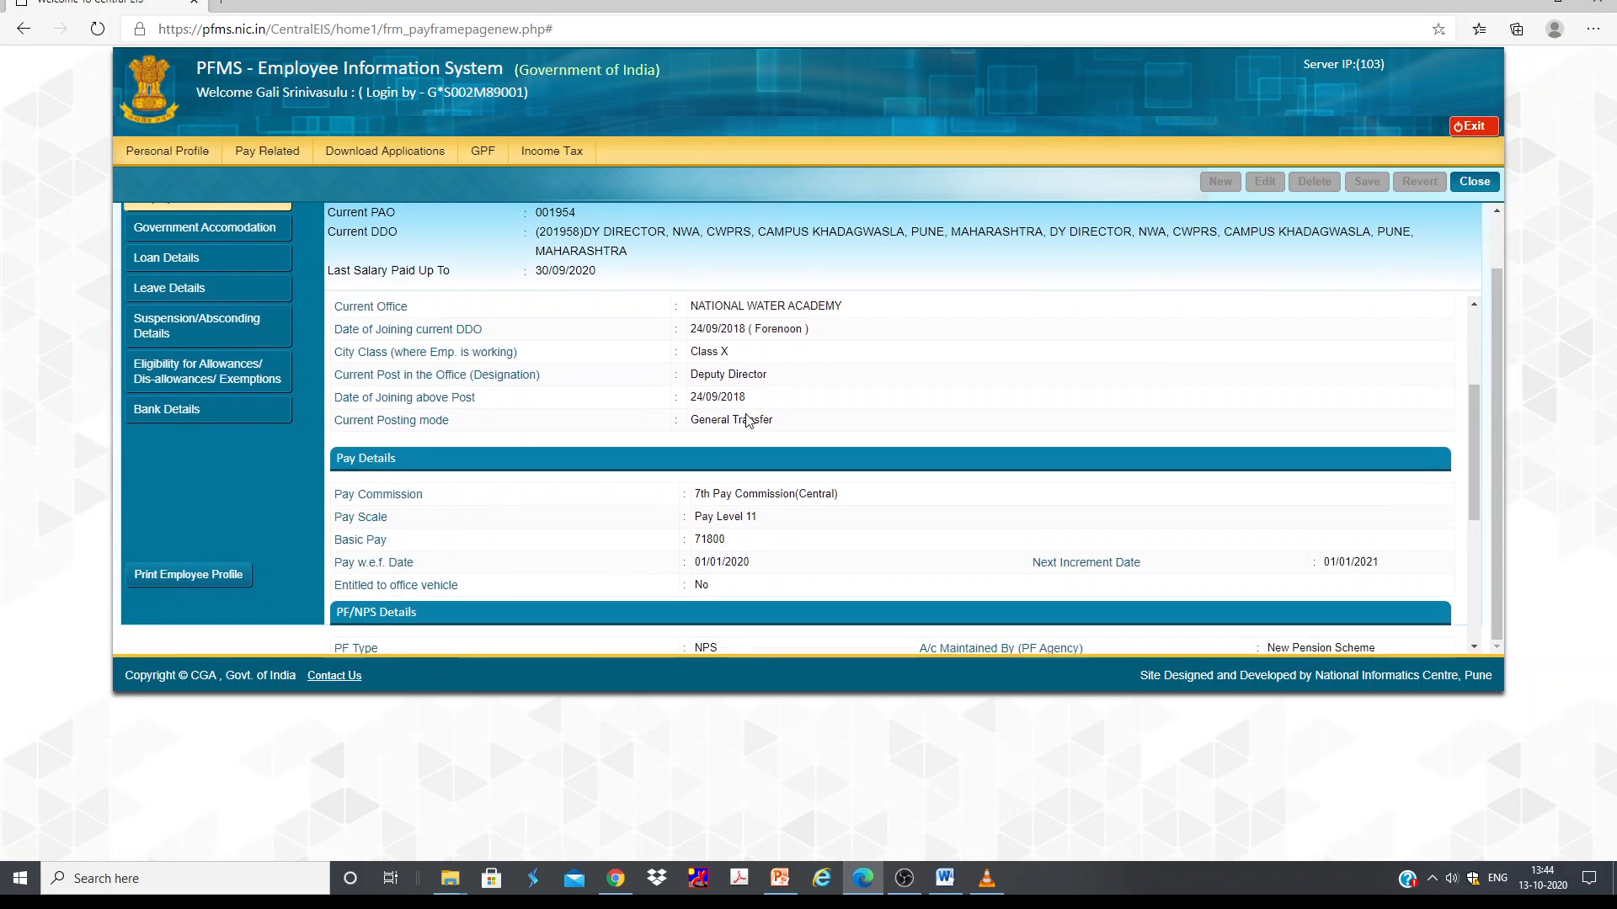
scroll(562, 435, up, 4)
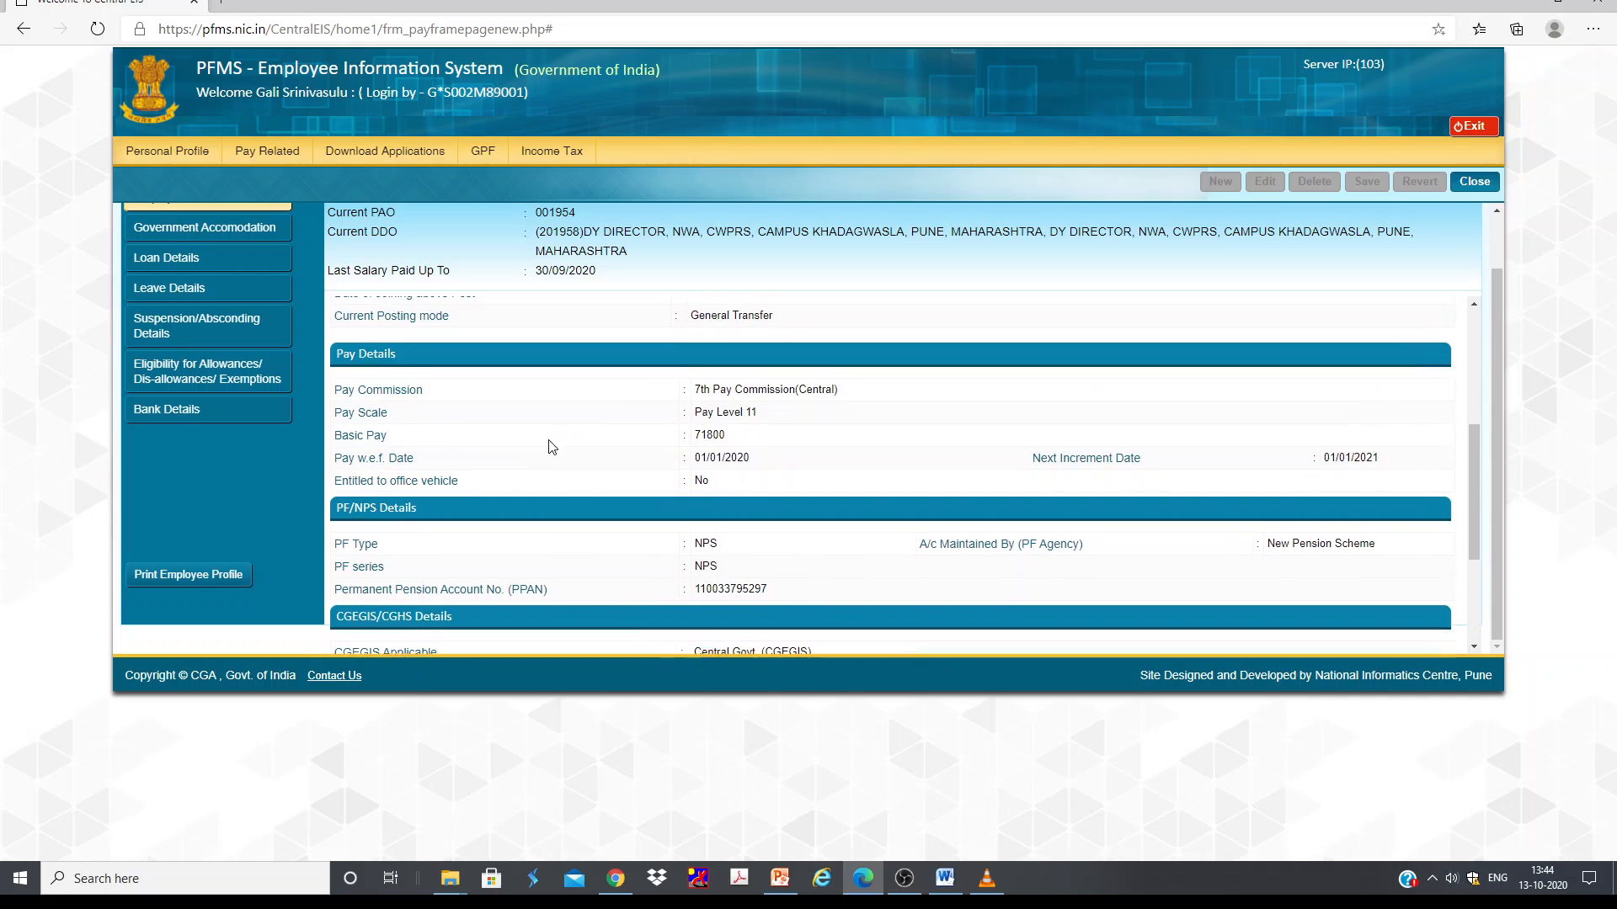
Step: Open the employee's pay slip for April 2020
mouse_move(268, 156)
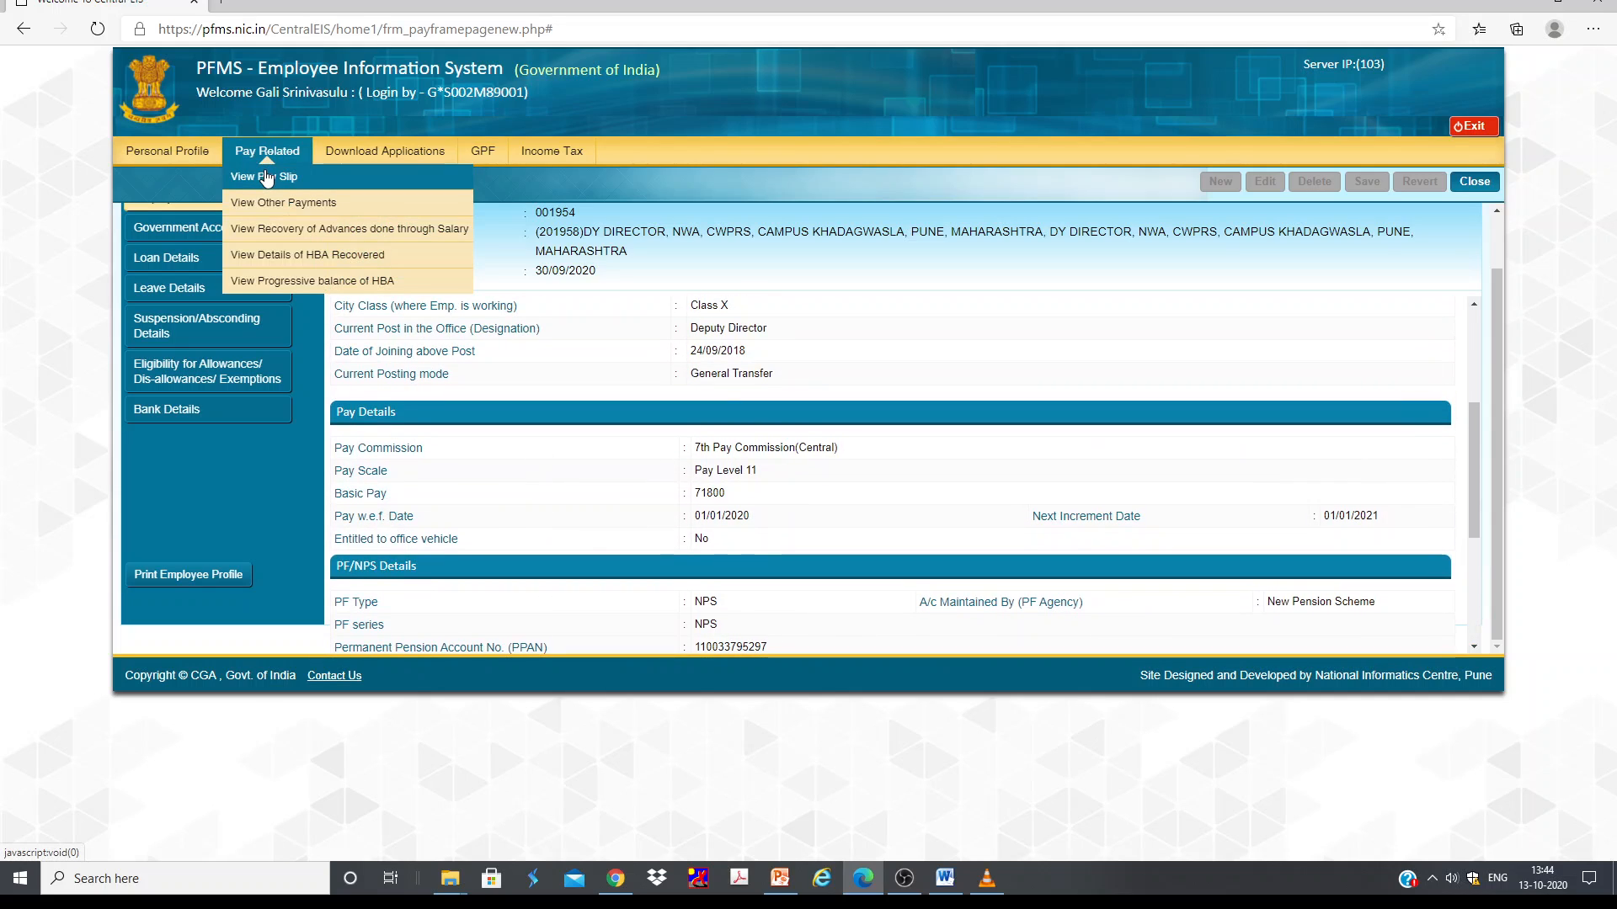
click(266, 177)
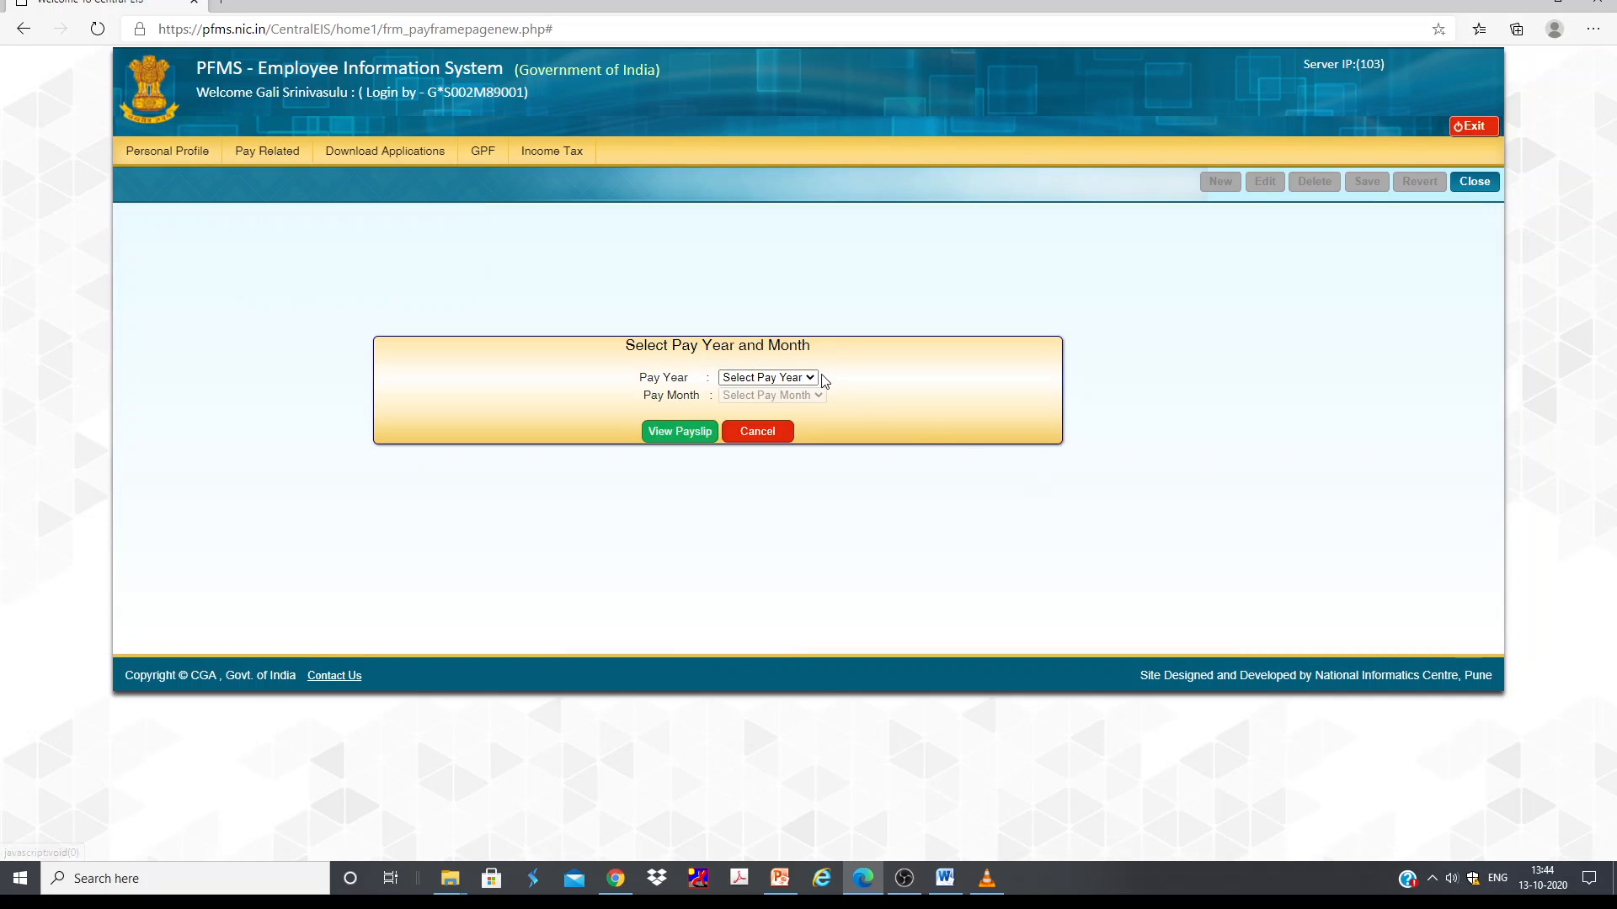
click(769, 377)
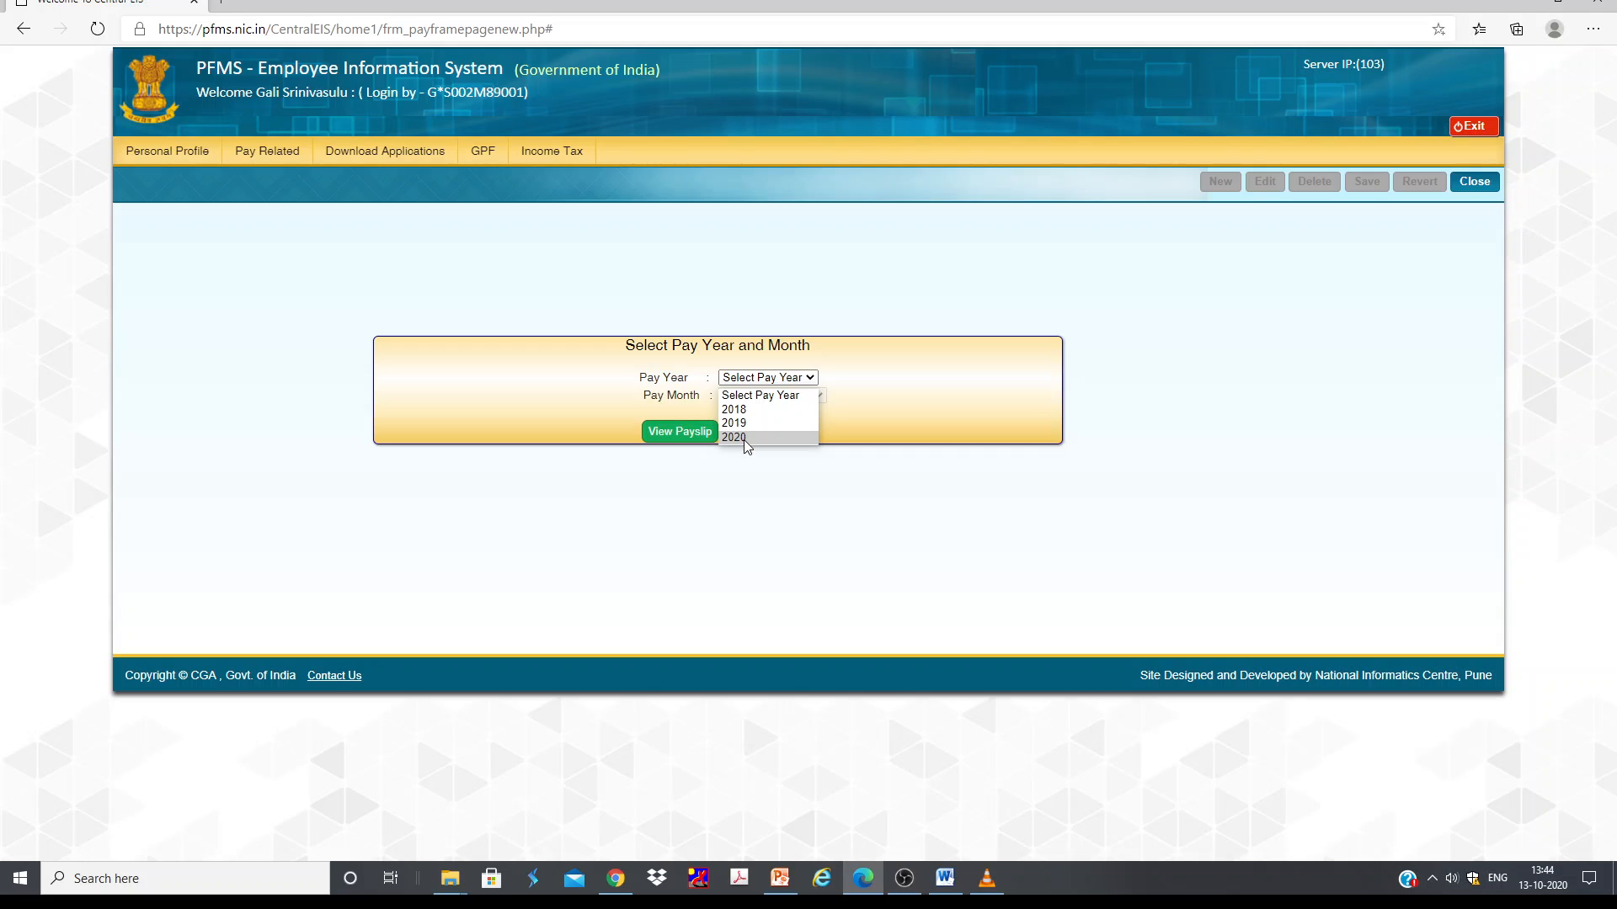
click(744, 440)
click(762, 396)
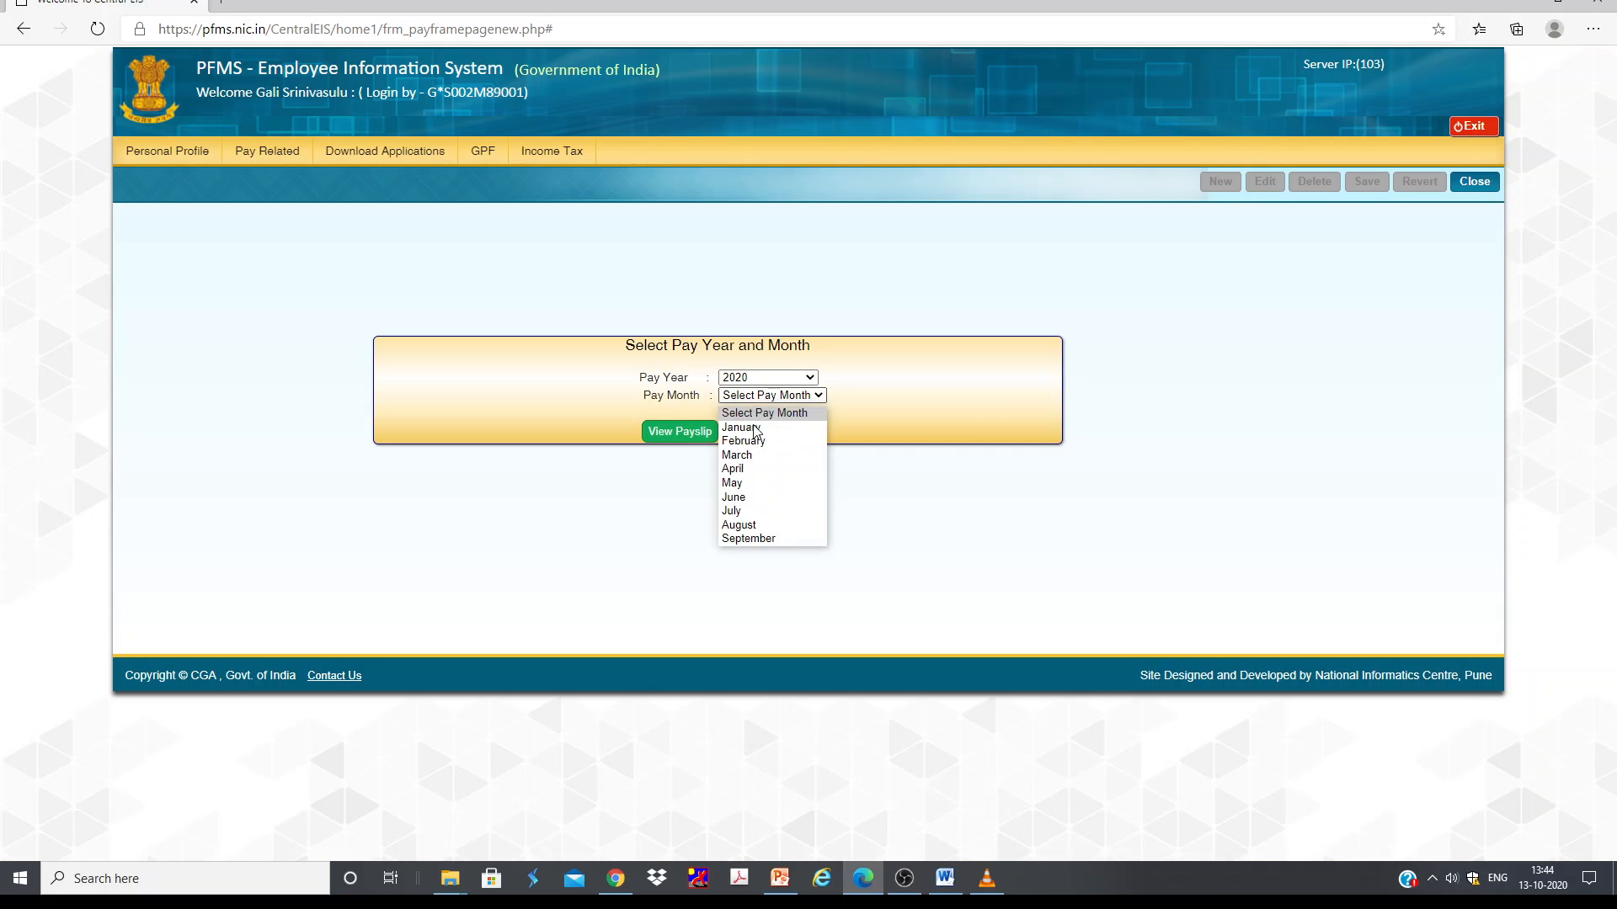
click(733, 468)
click(686, 436)
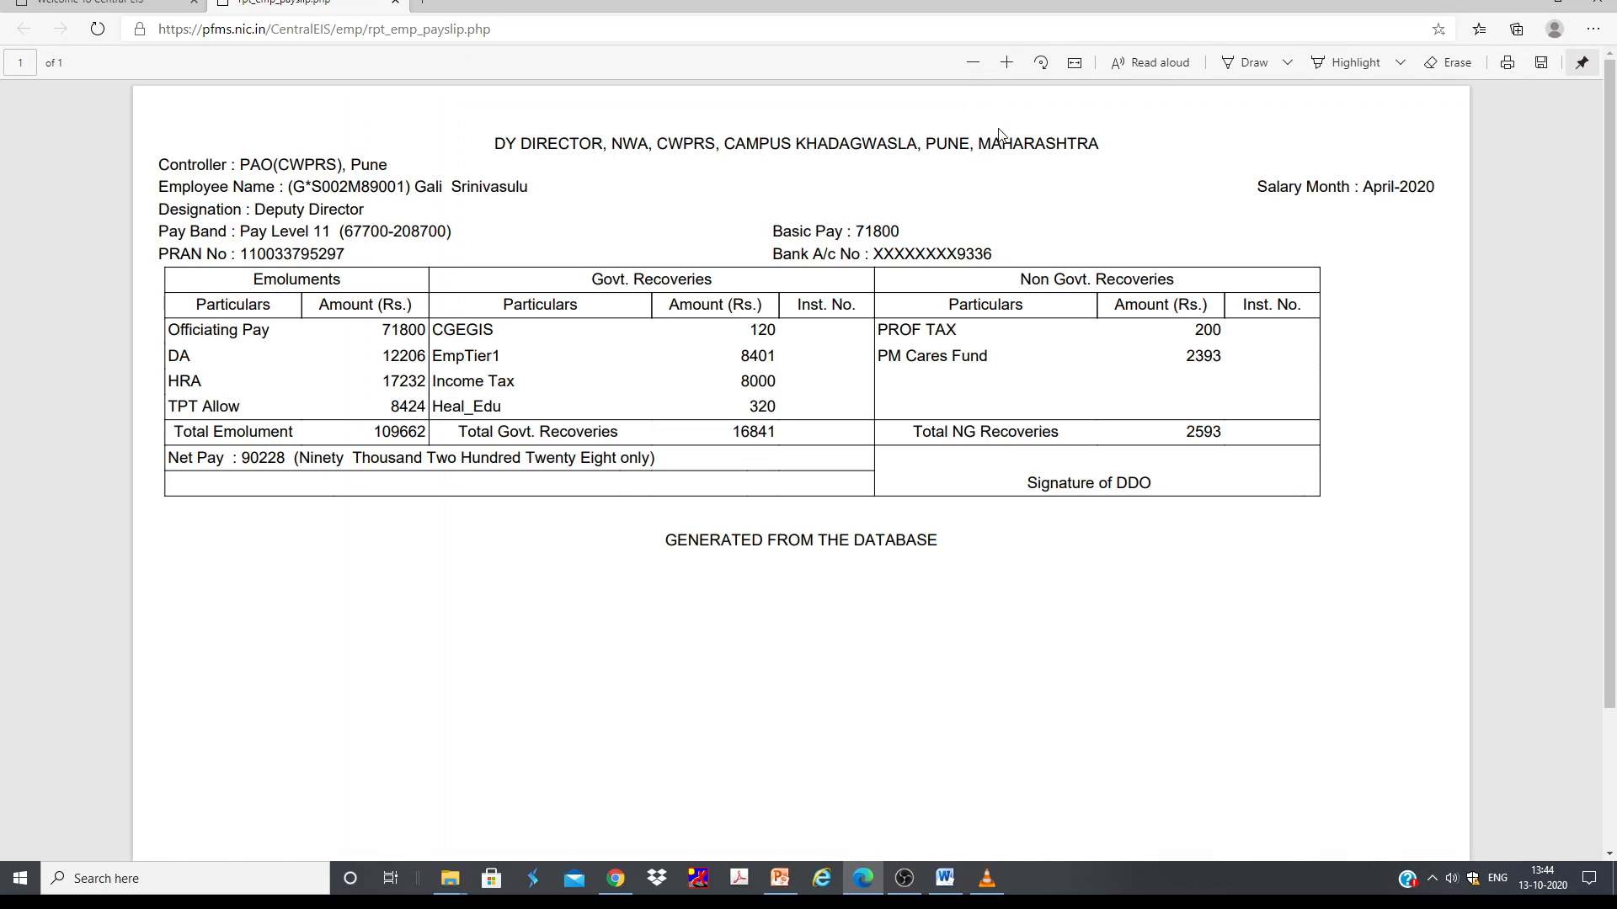
Step: Return to the portal and view the employee's other payments for May 2020
click(101, 5)
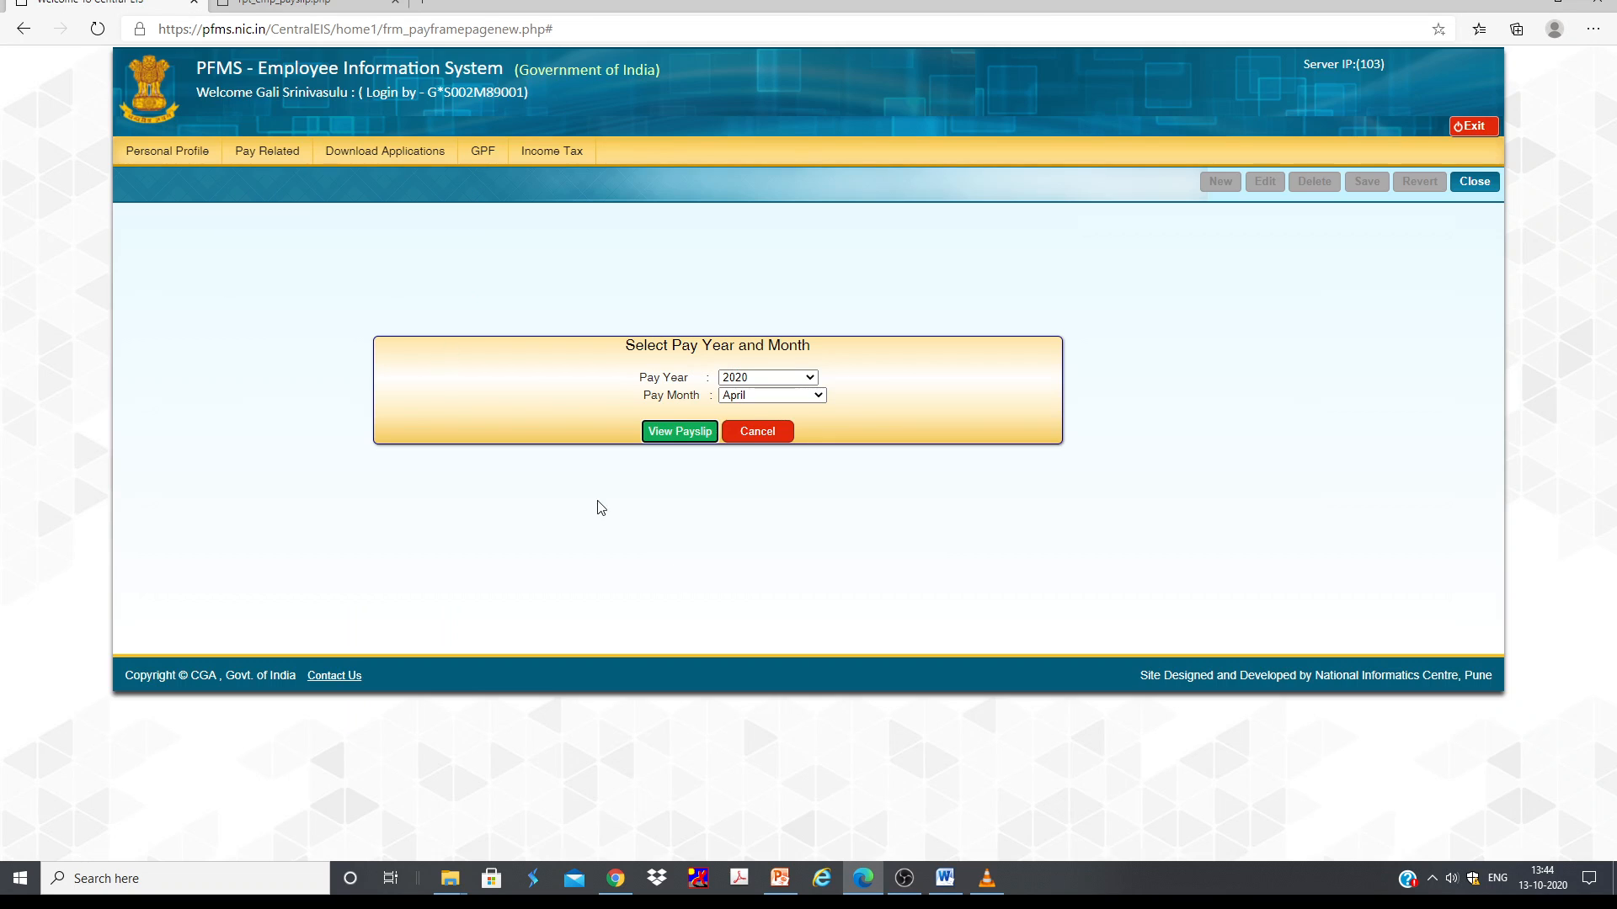
mouse_move(275, 155)
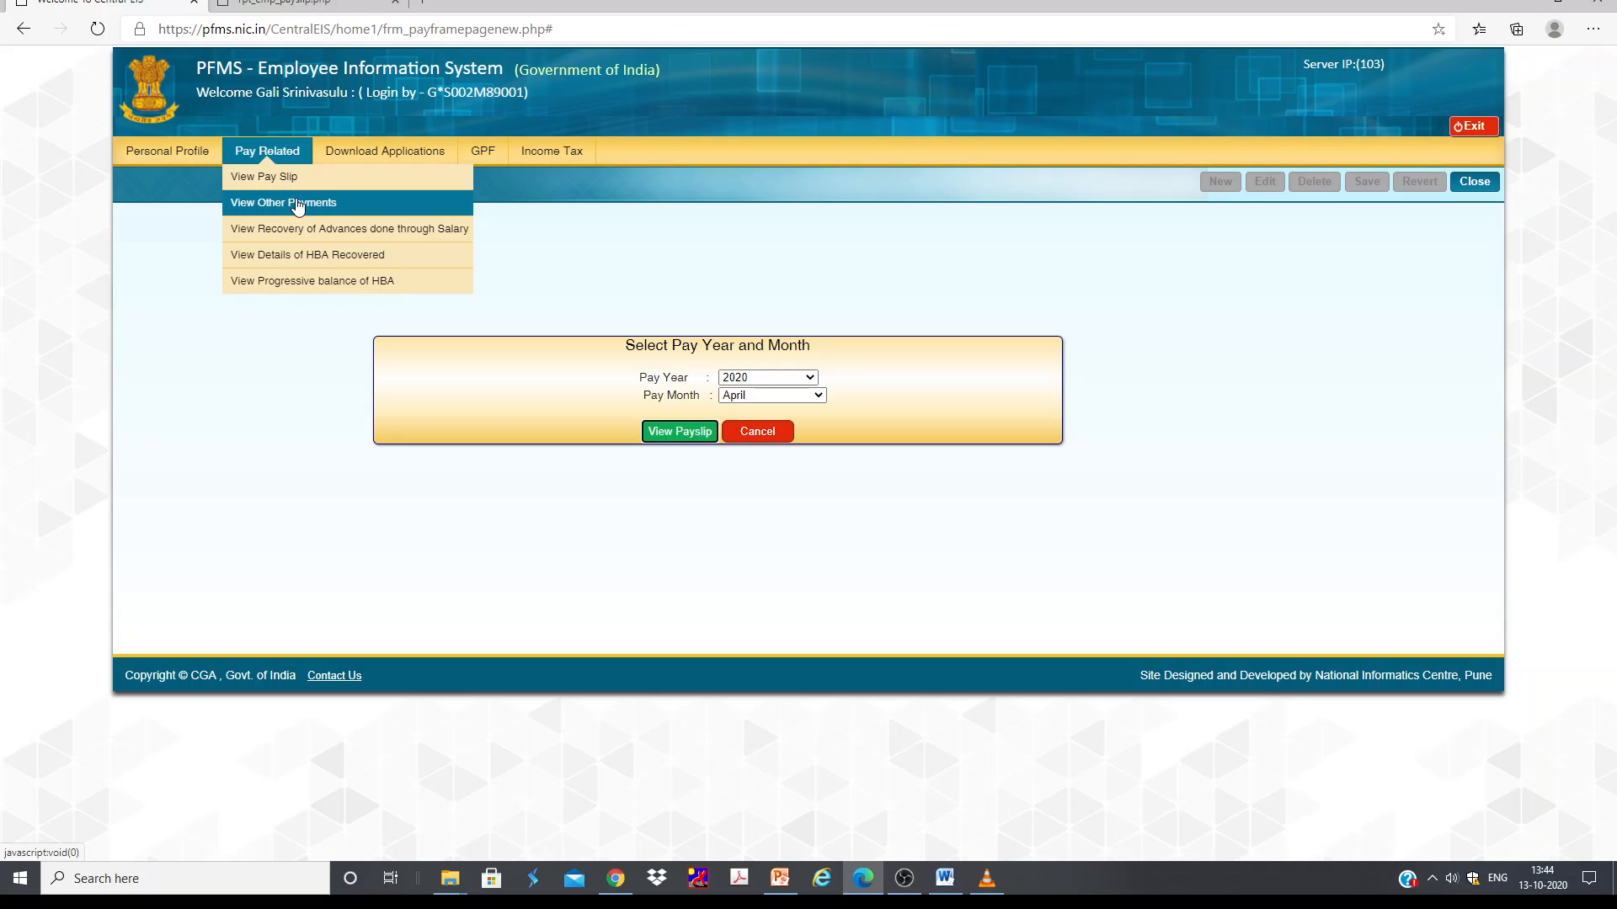
click(298, 205)
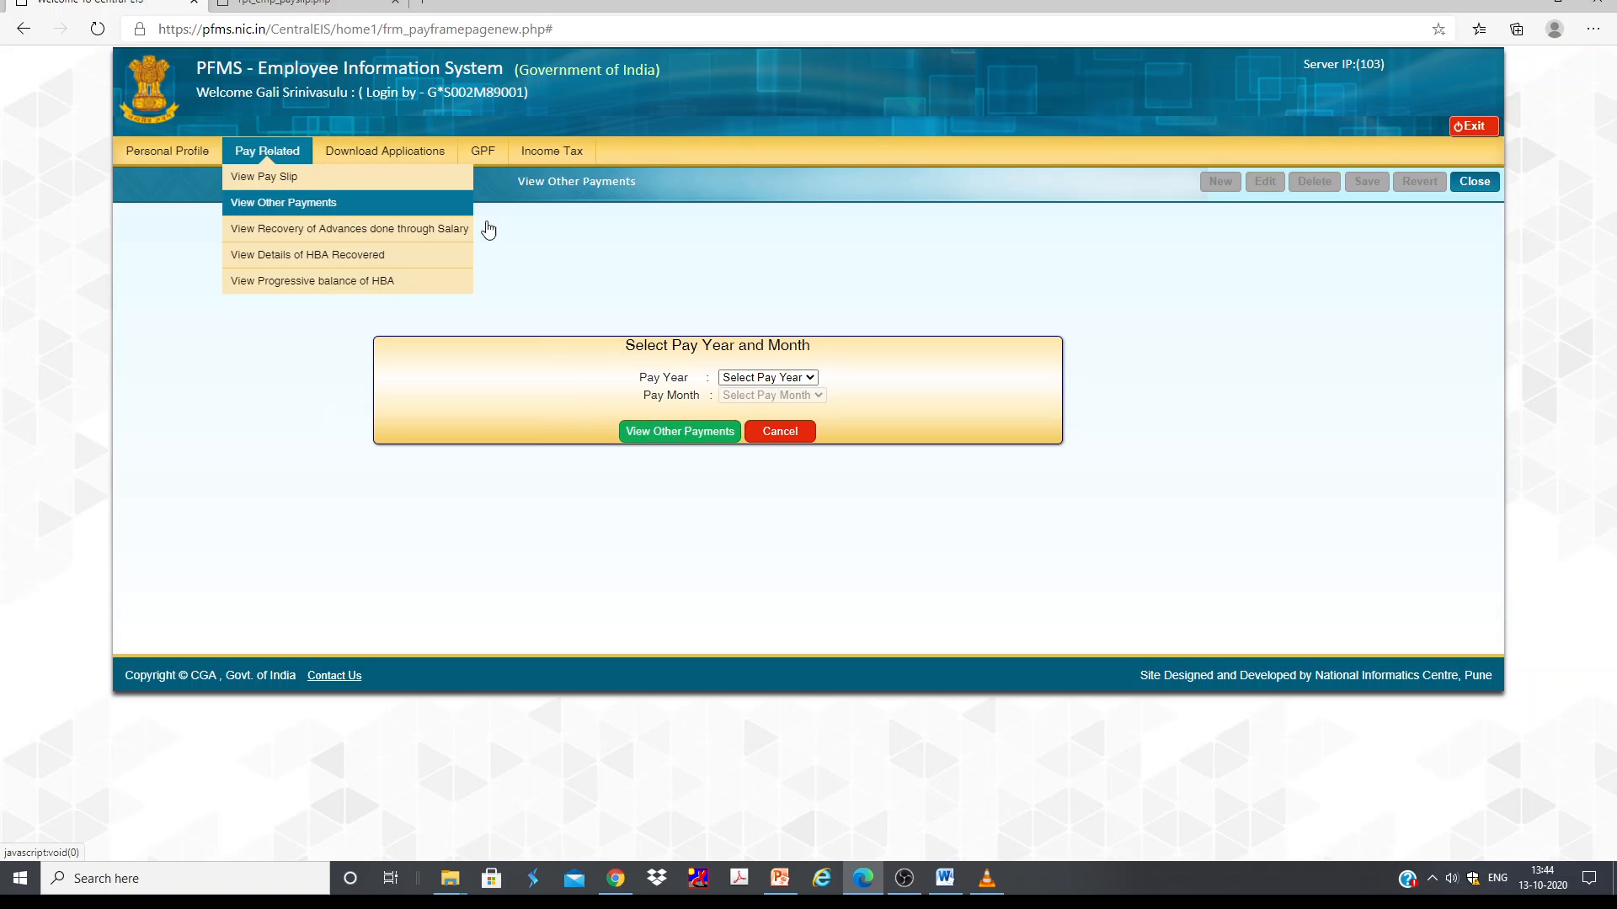
click(766, 377)
click(753, 410)
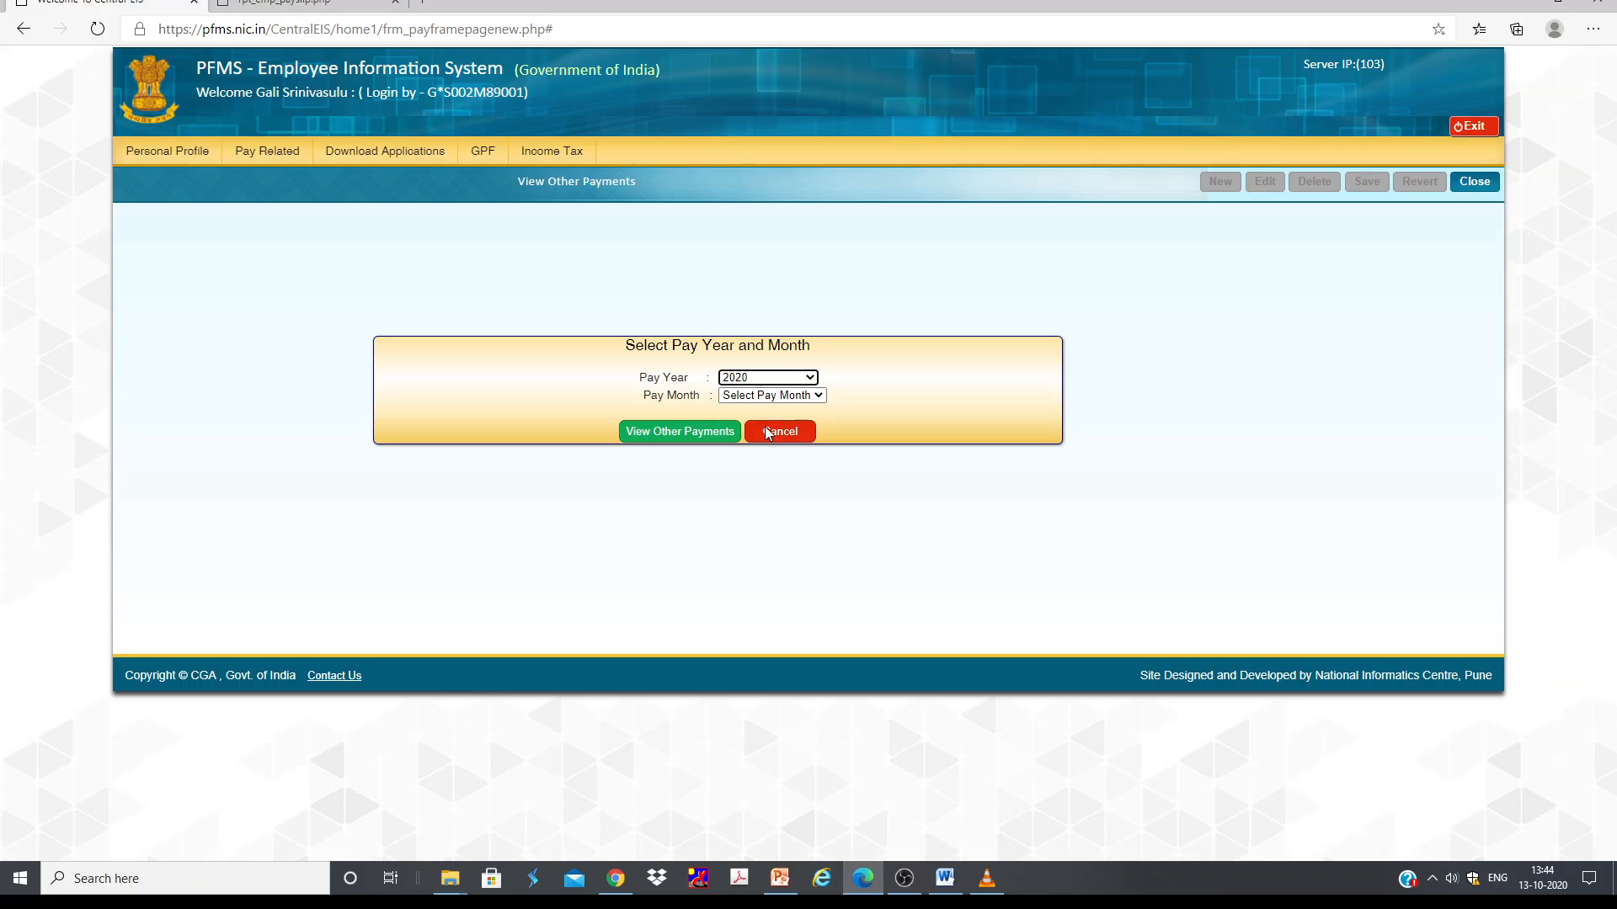
click(752, 396)
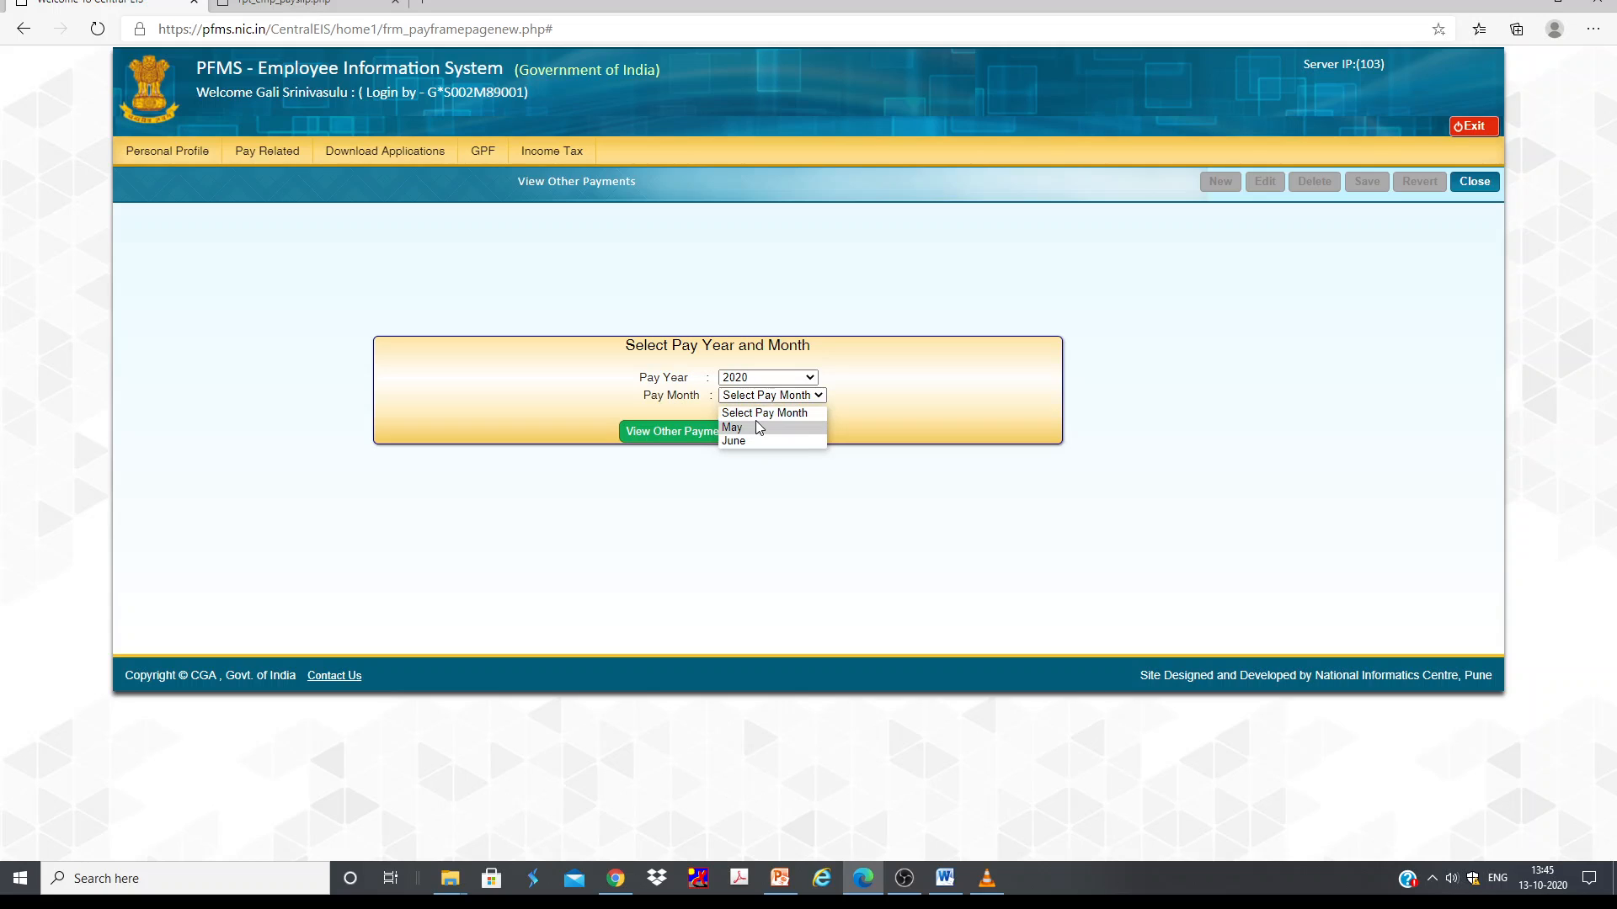
click(900, 412)
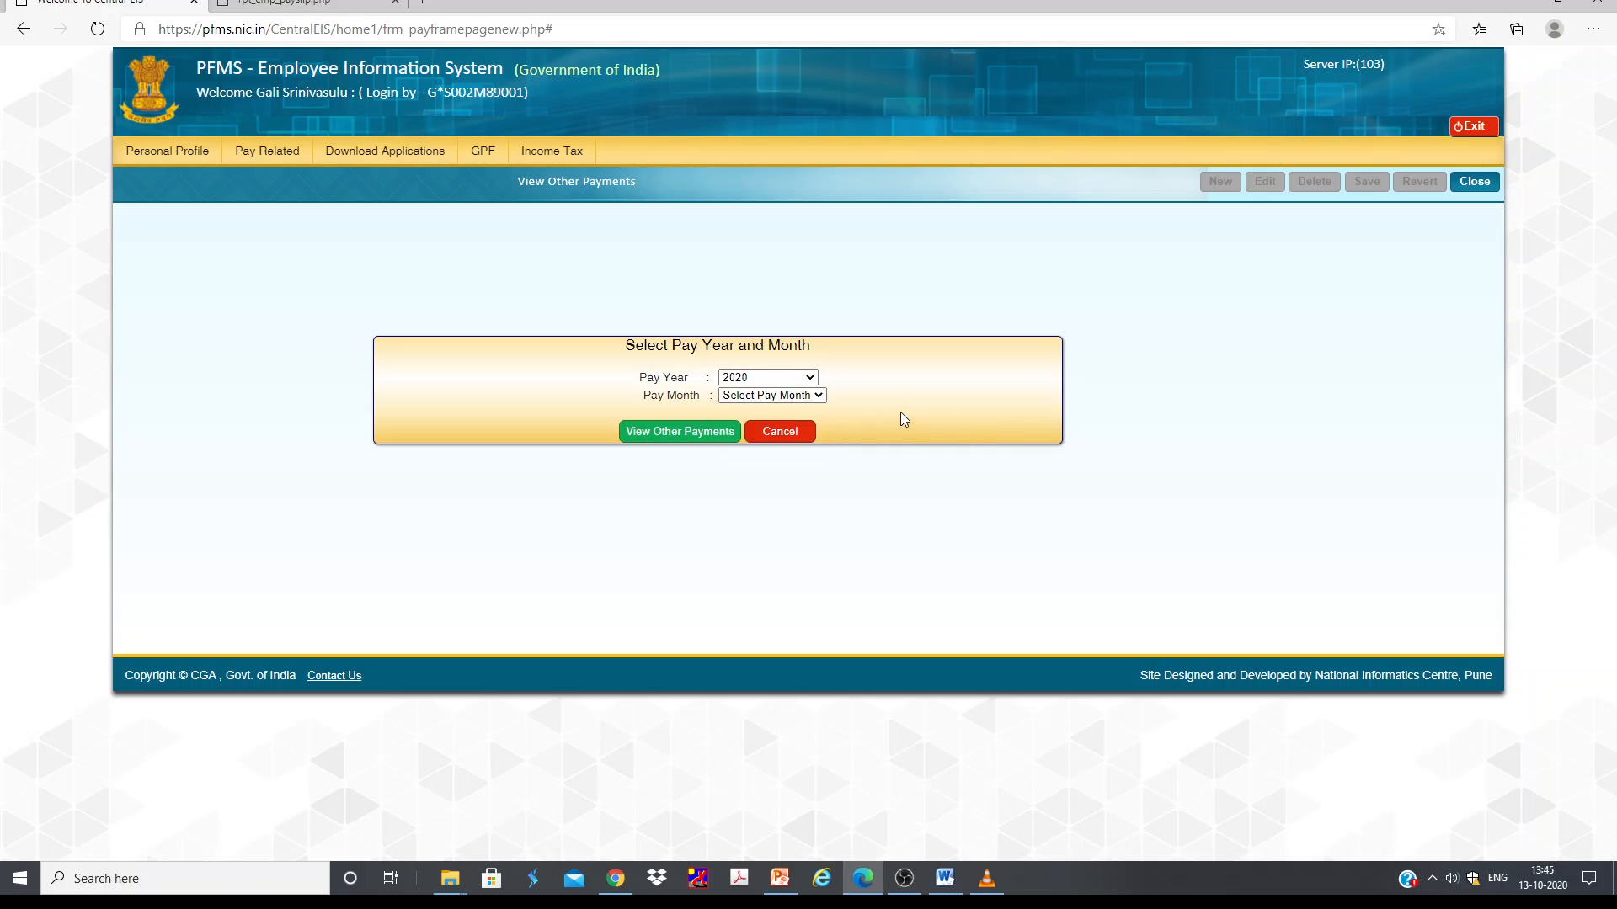
click(768, 397)
click(767, 428)
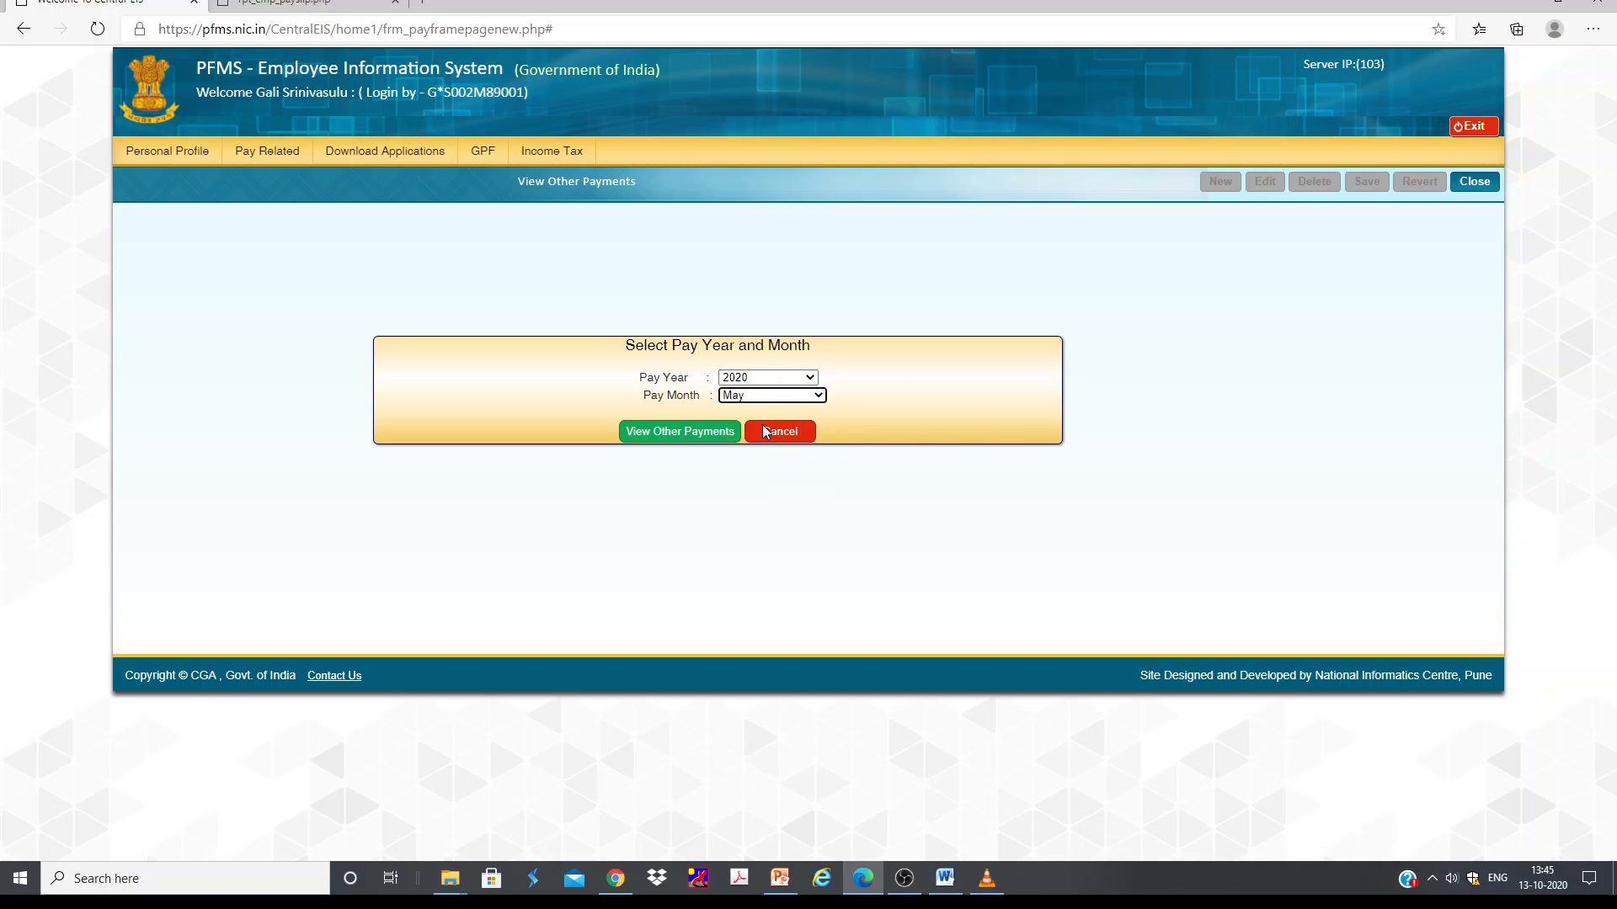
click(718, 433)
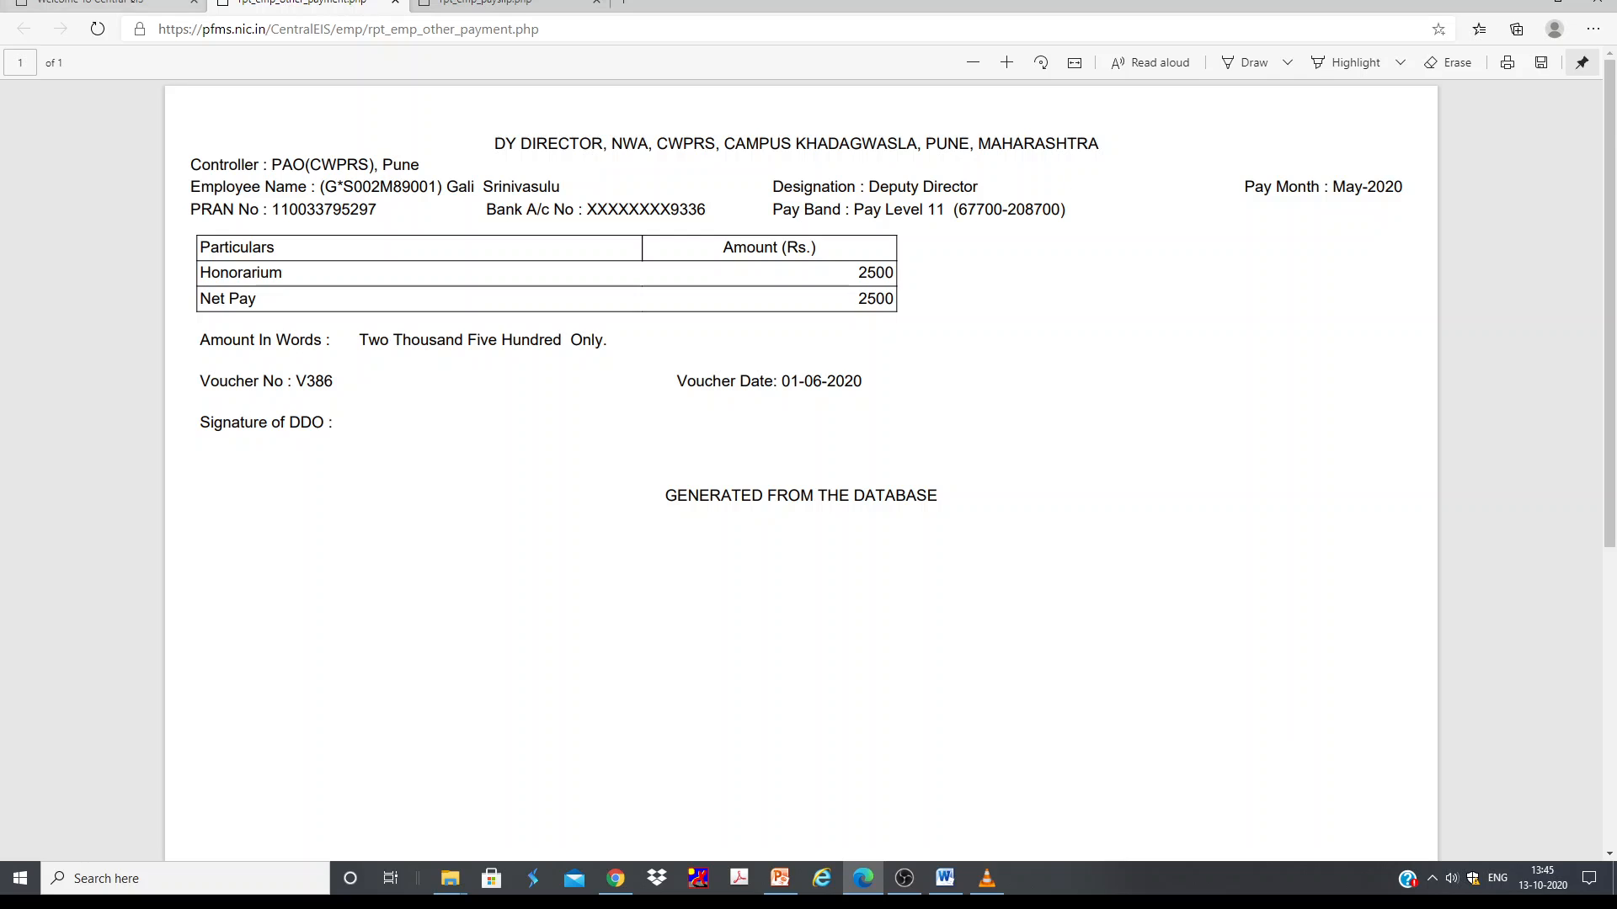
Step: View the employee's other payments for June 2020
key(ctrl+shift+Tab)
click(761, 395)
click(740, 444)
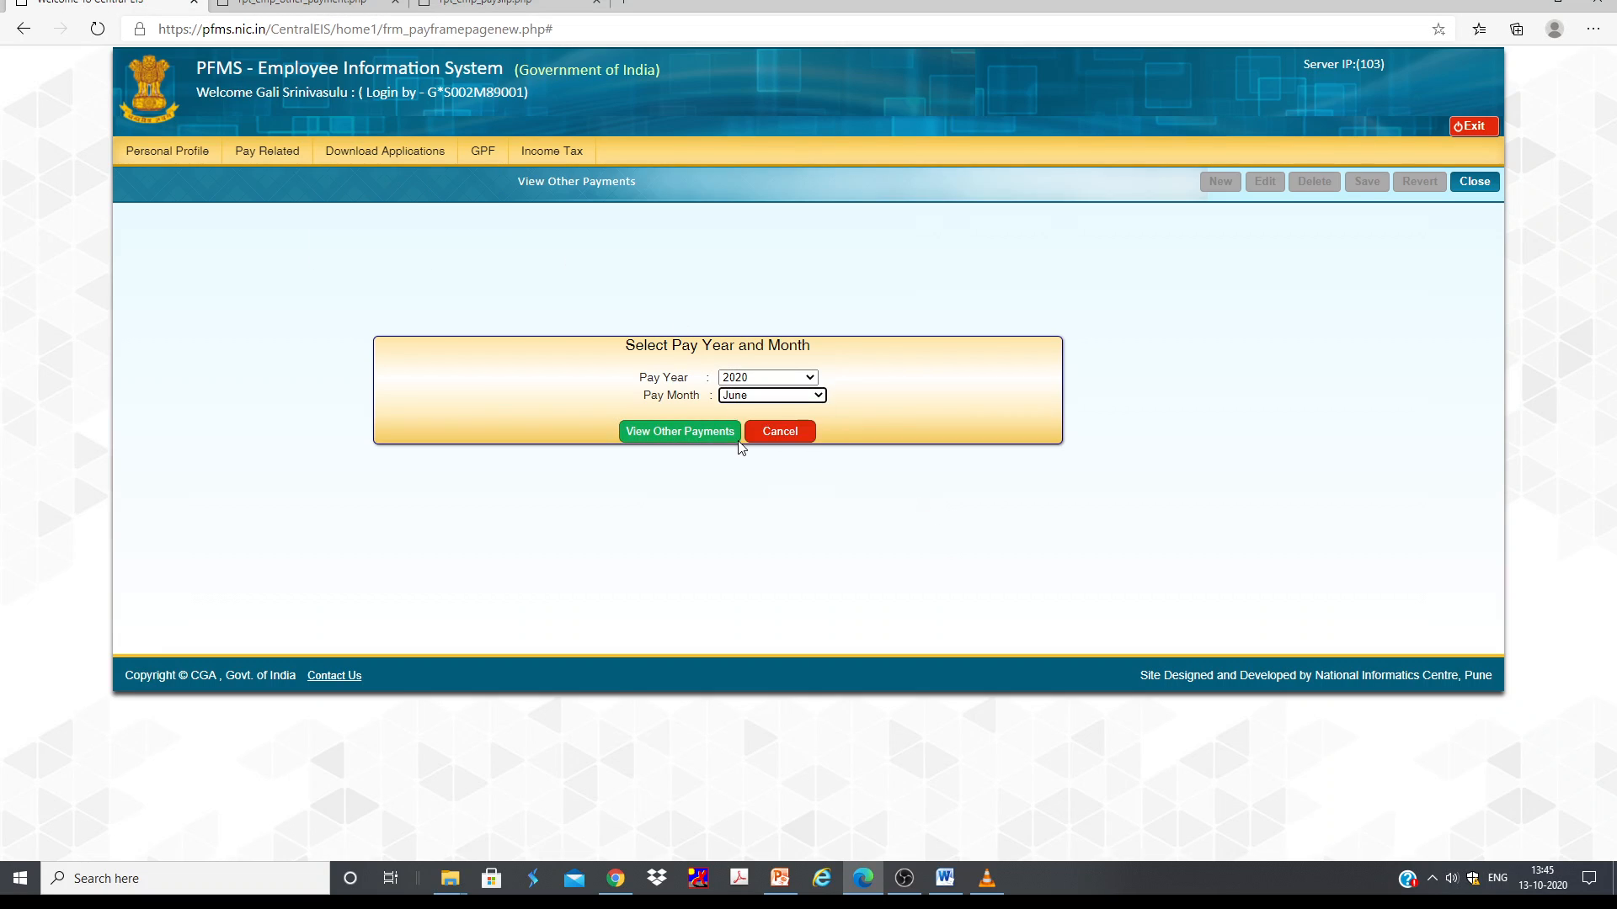
click(704, 433)
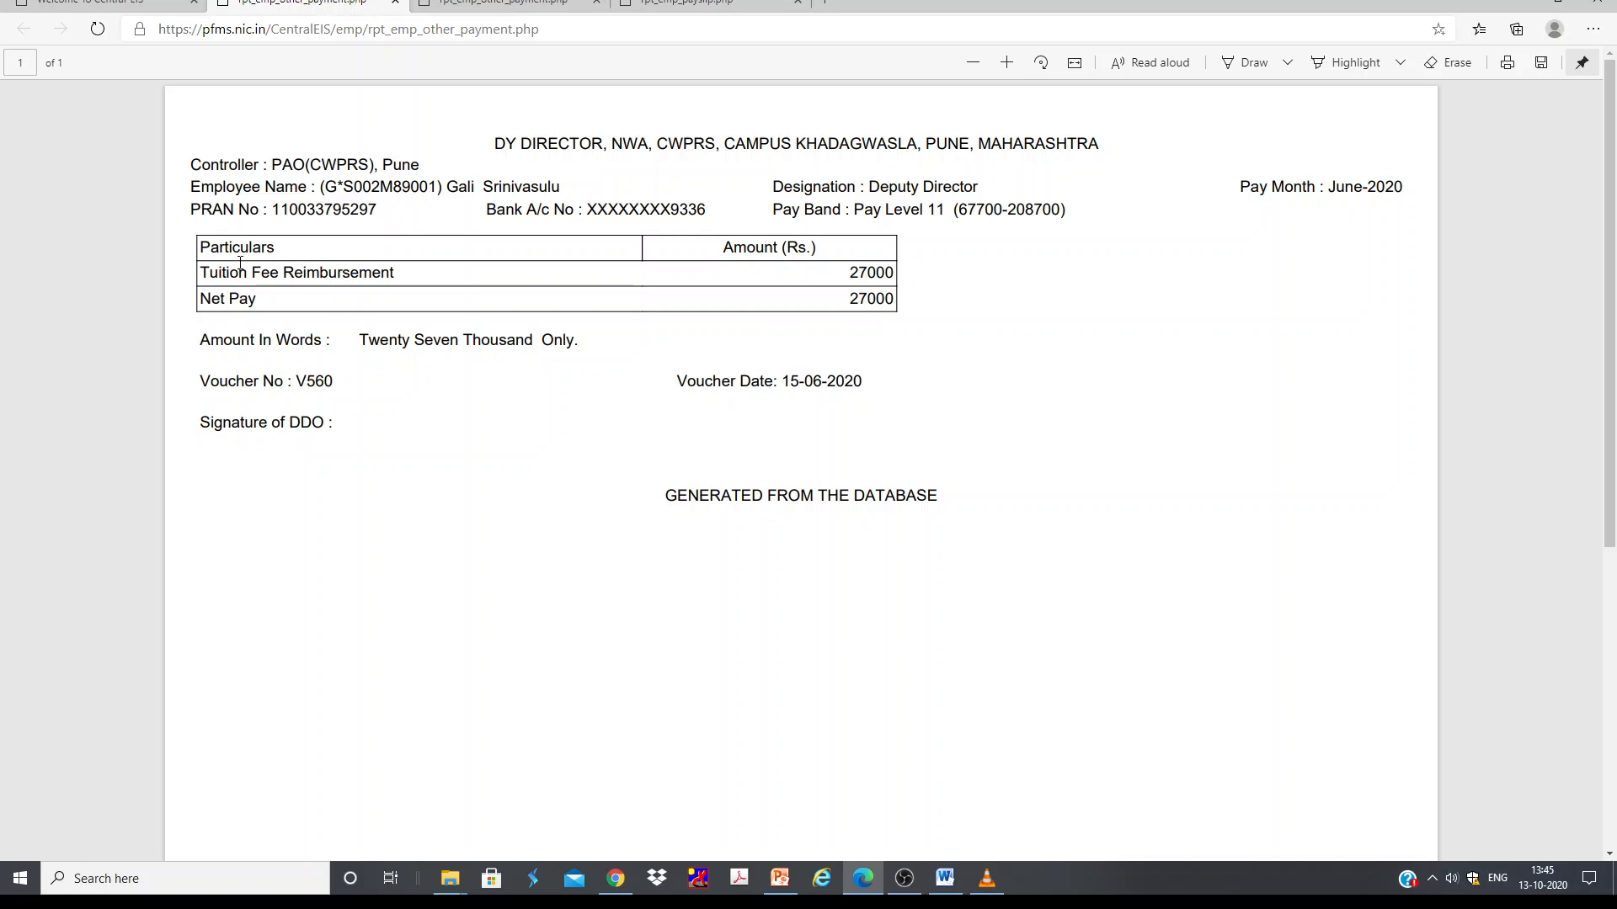
double_click(218, 271)
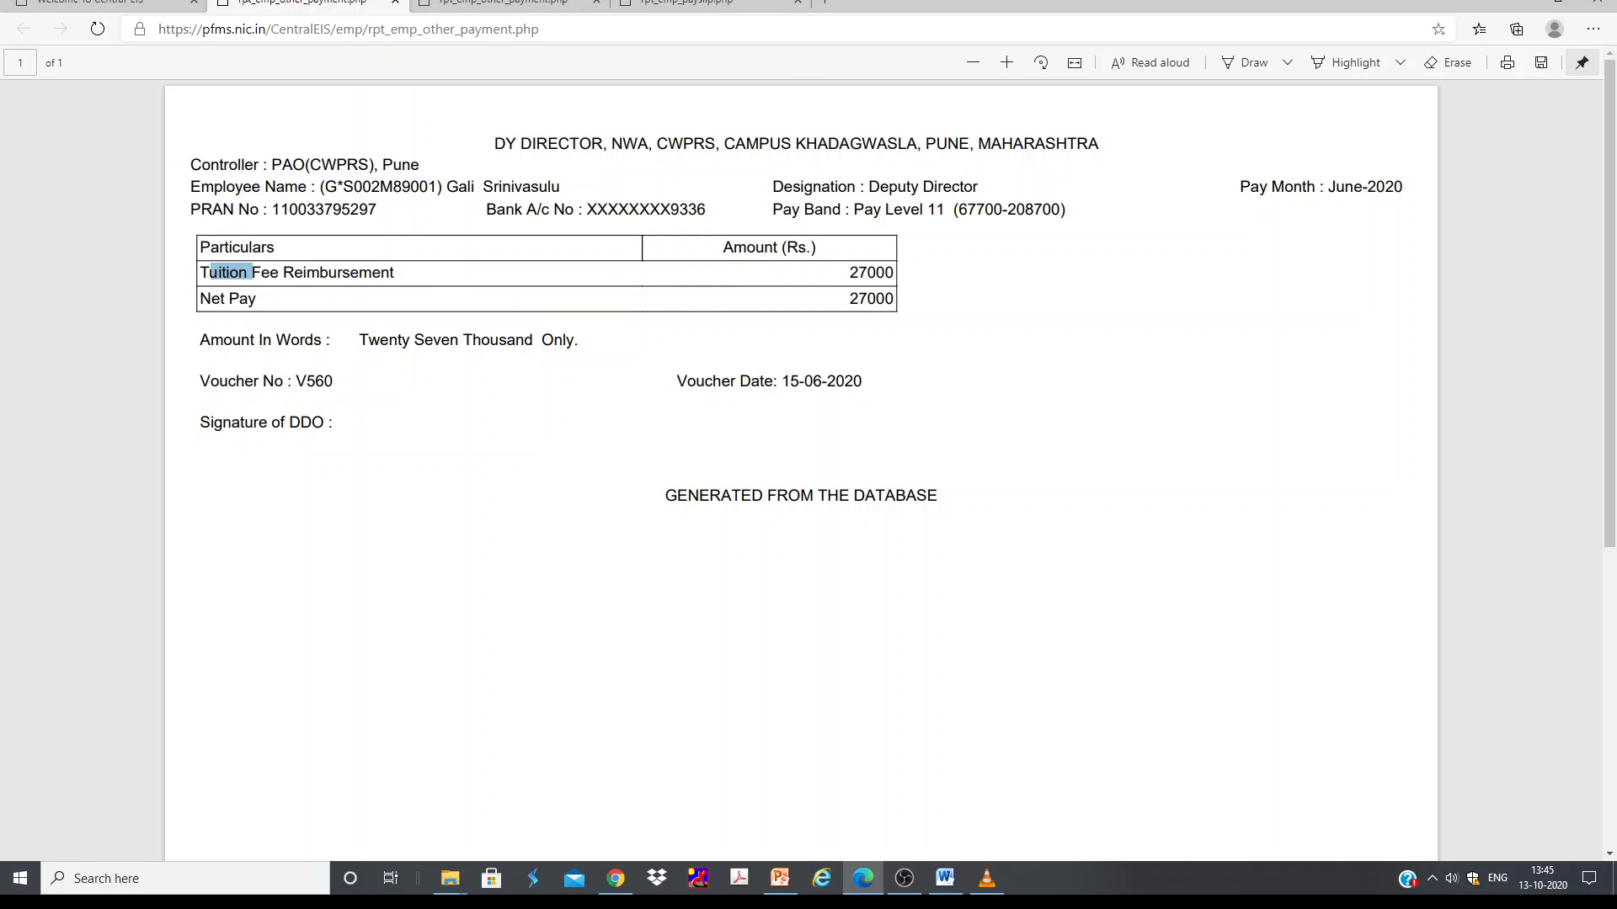
Step: Open the GPF advance application form, start a new application, and review the main and sub reason lists
click(109, 4)
mouse_move(385, 153)
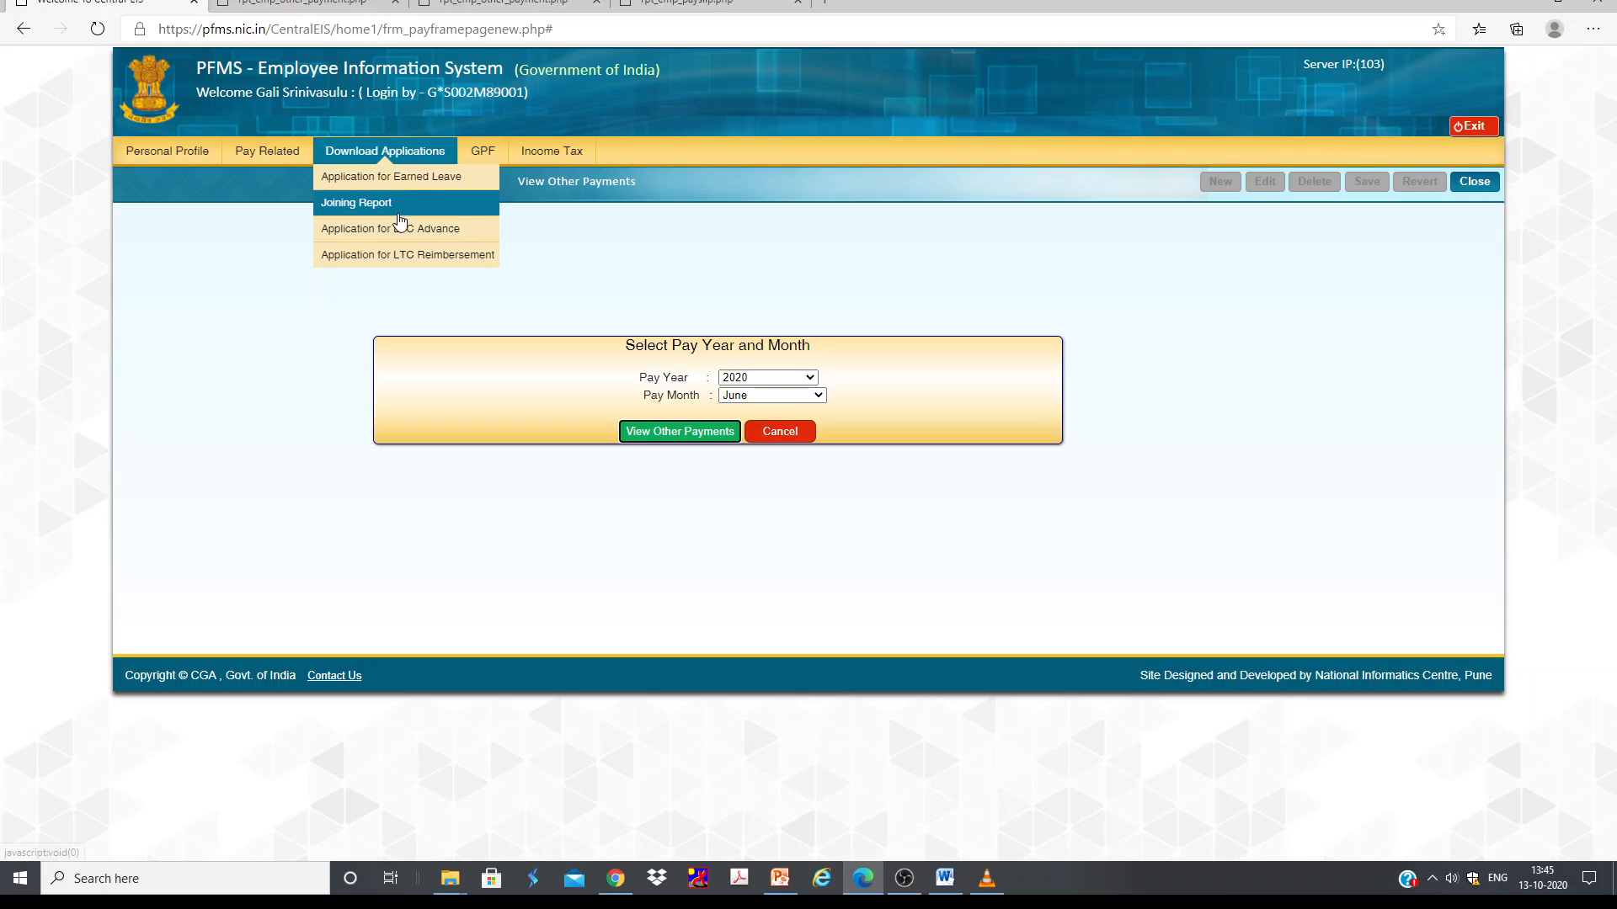
mouse_move(498, 156)
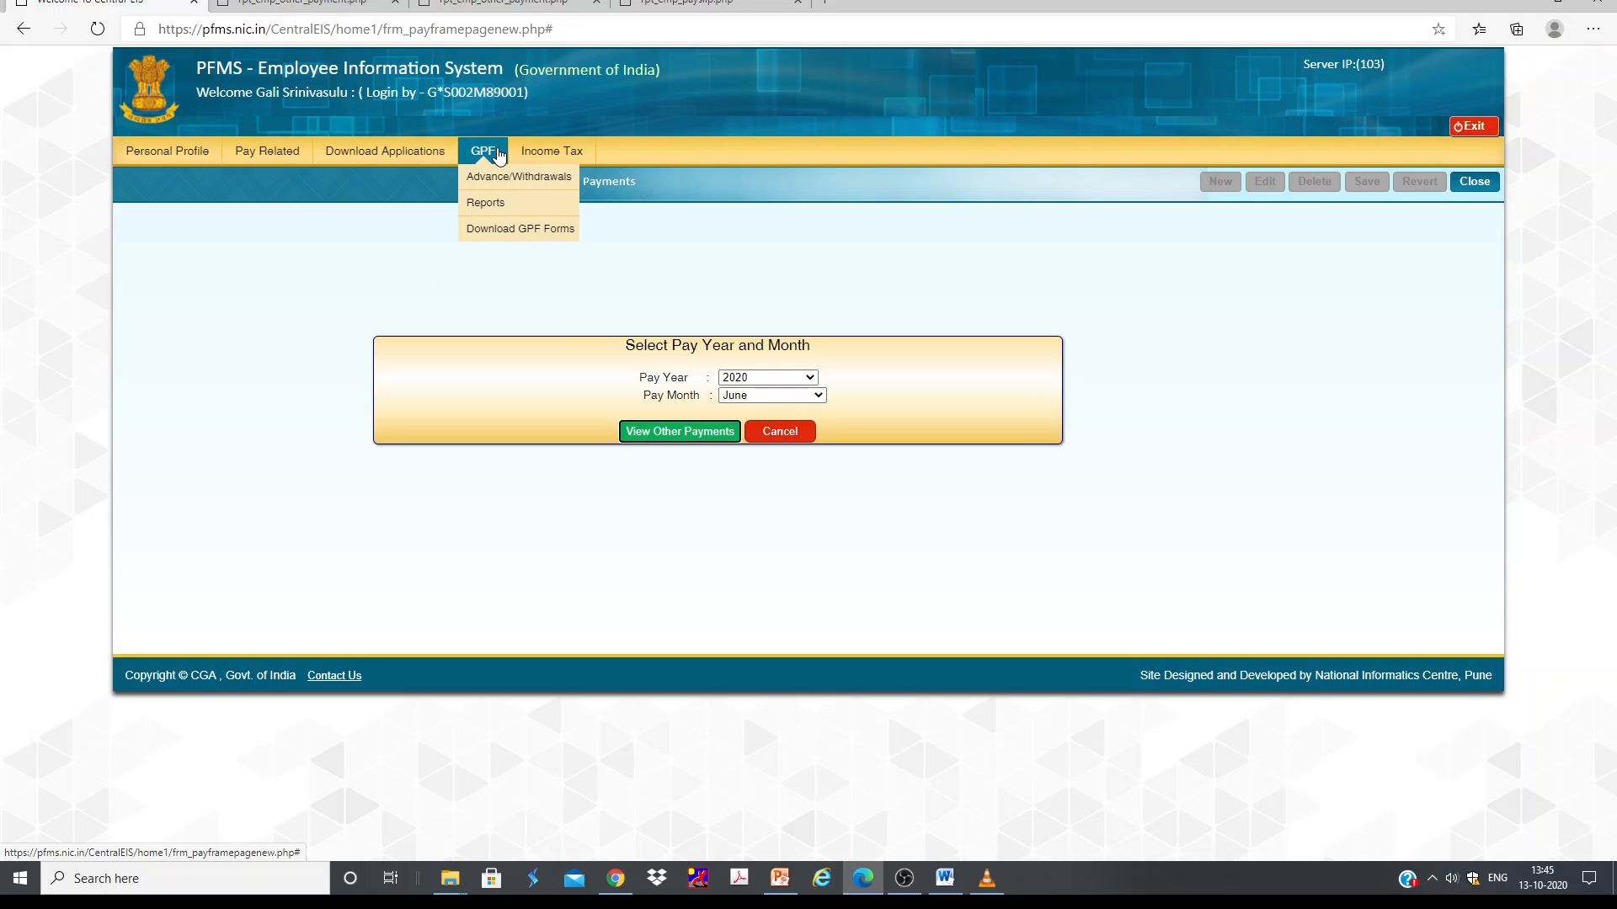
mouse_move(508, 183)
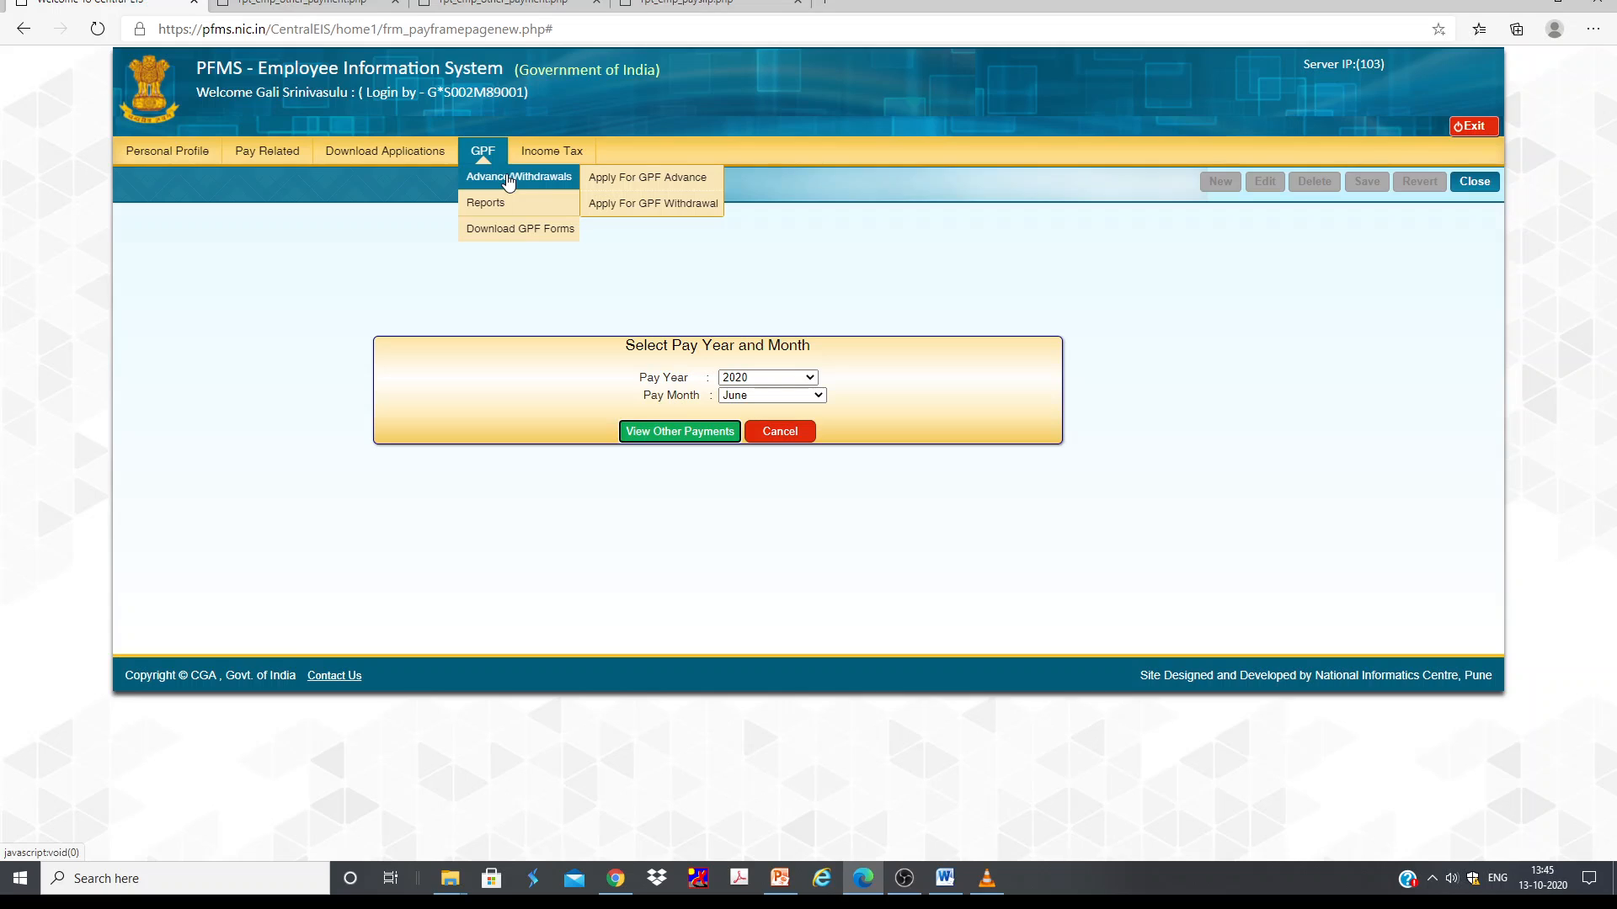
click(642, 178)
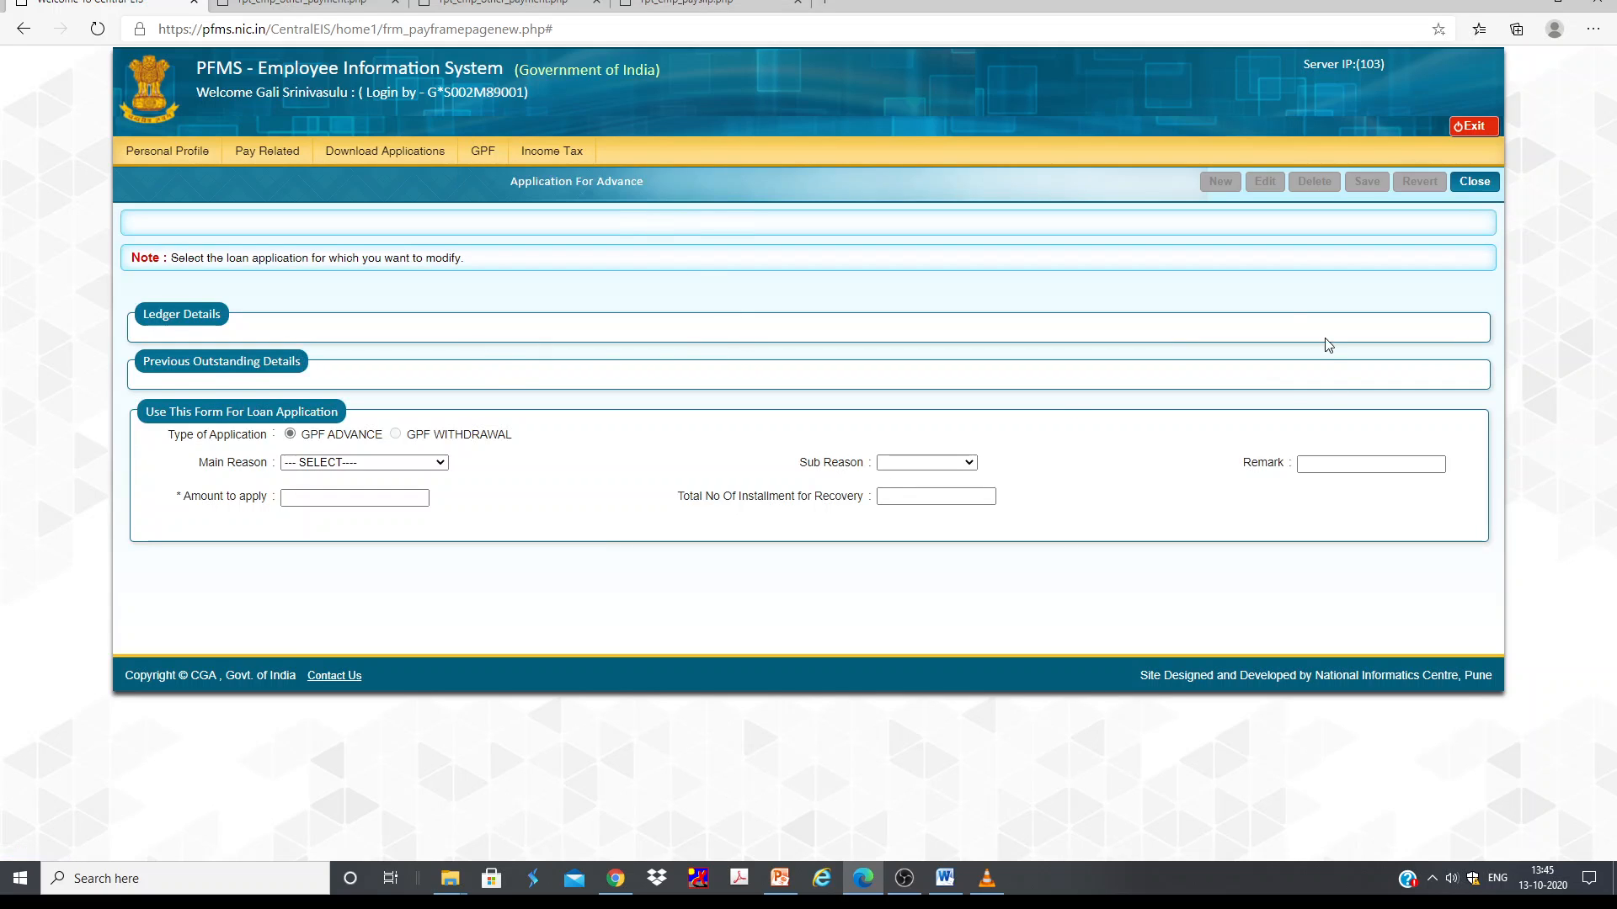
click(1234, 189)
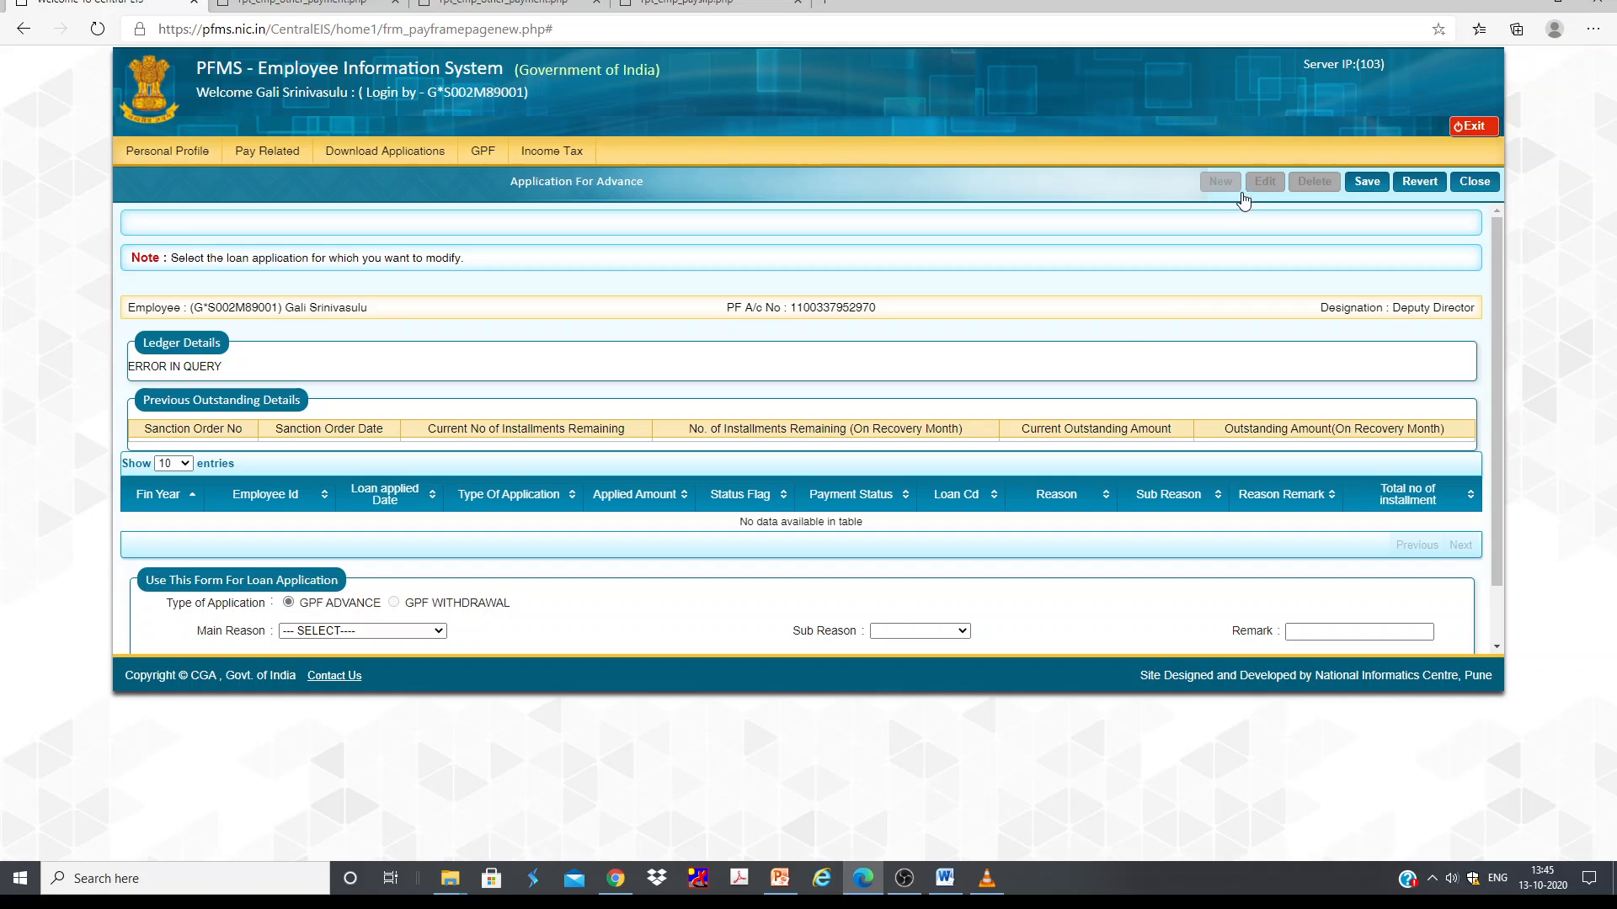
scroll(669, 605, down, 1)
click(357, 563)
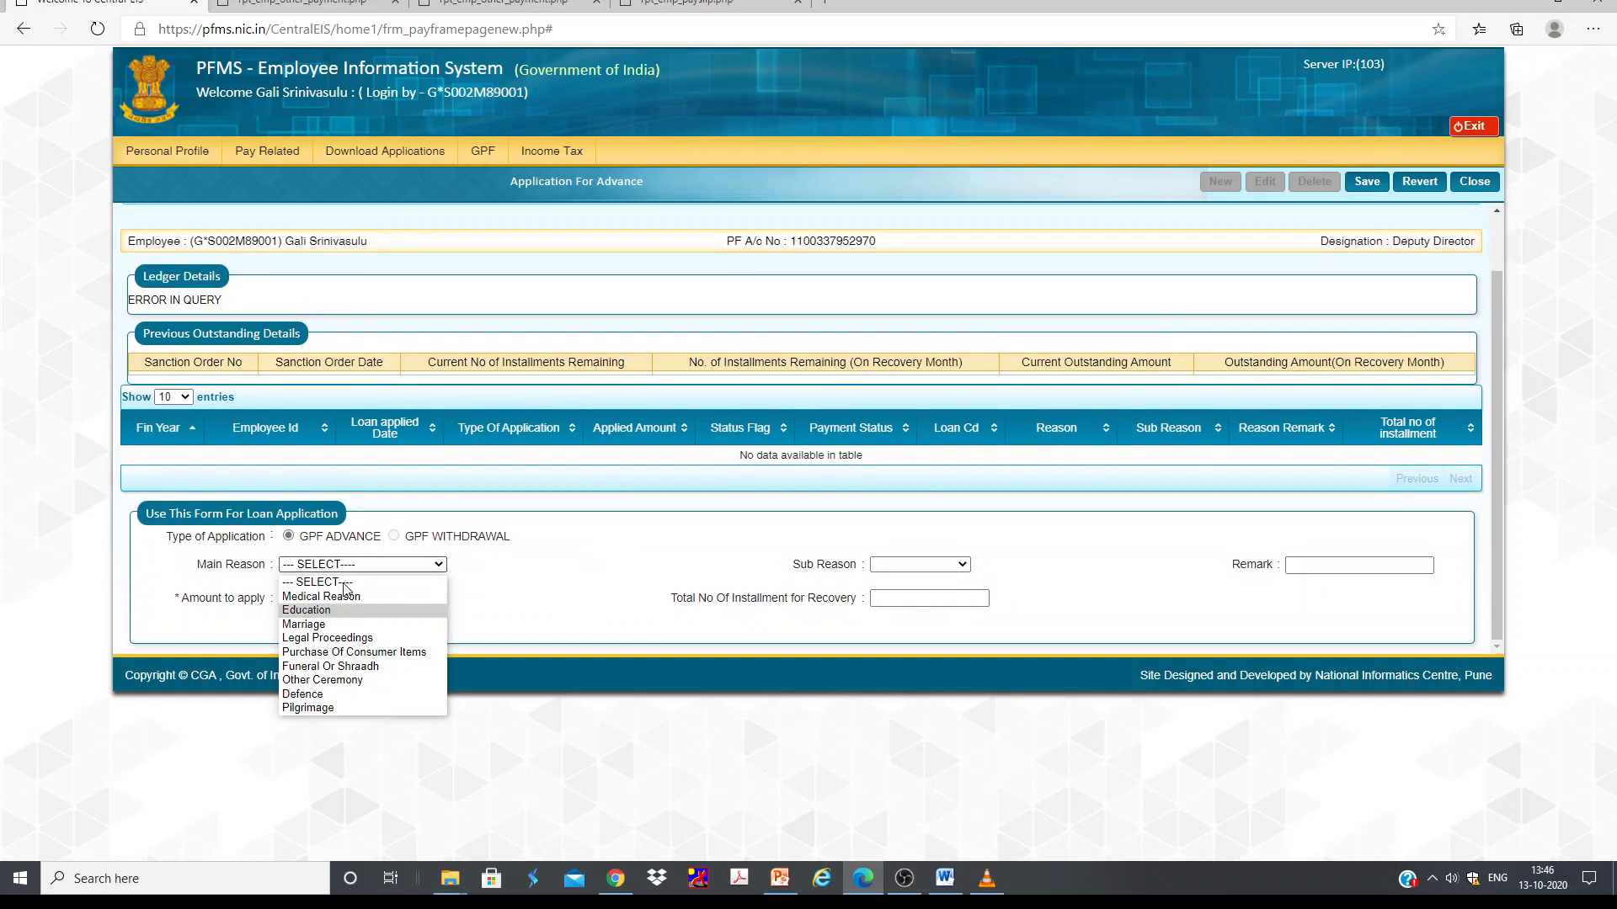
click(919, 564)
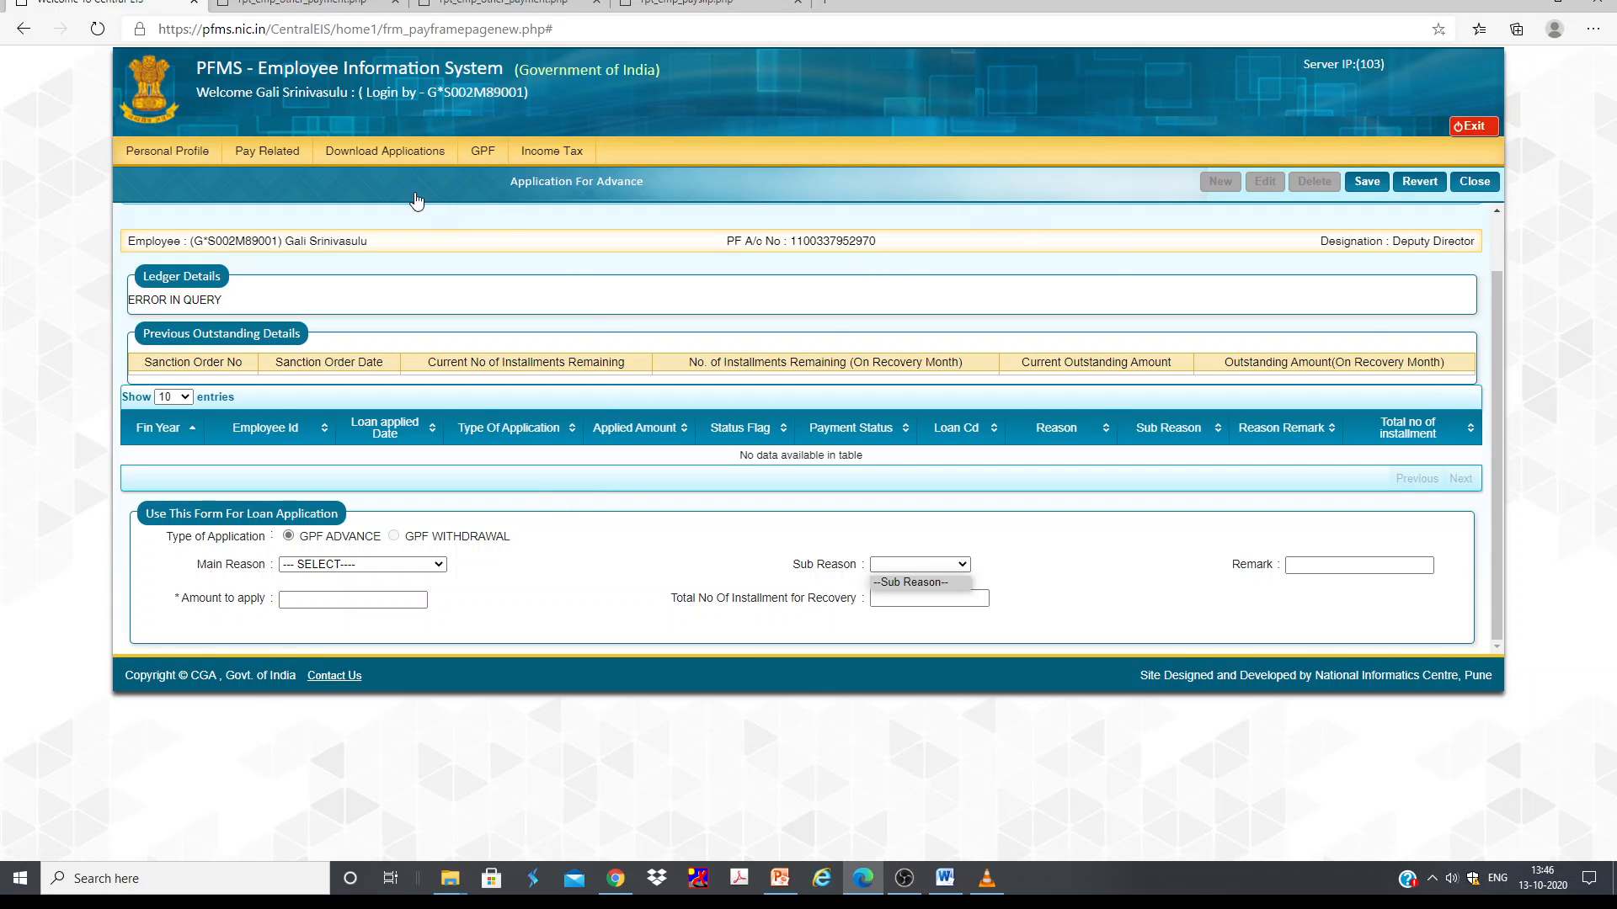
Step: Open the income tax consolidated statement and review the 2020-2021 tax calculation sheet
mouse_move(552, 153)
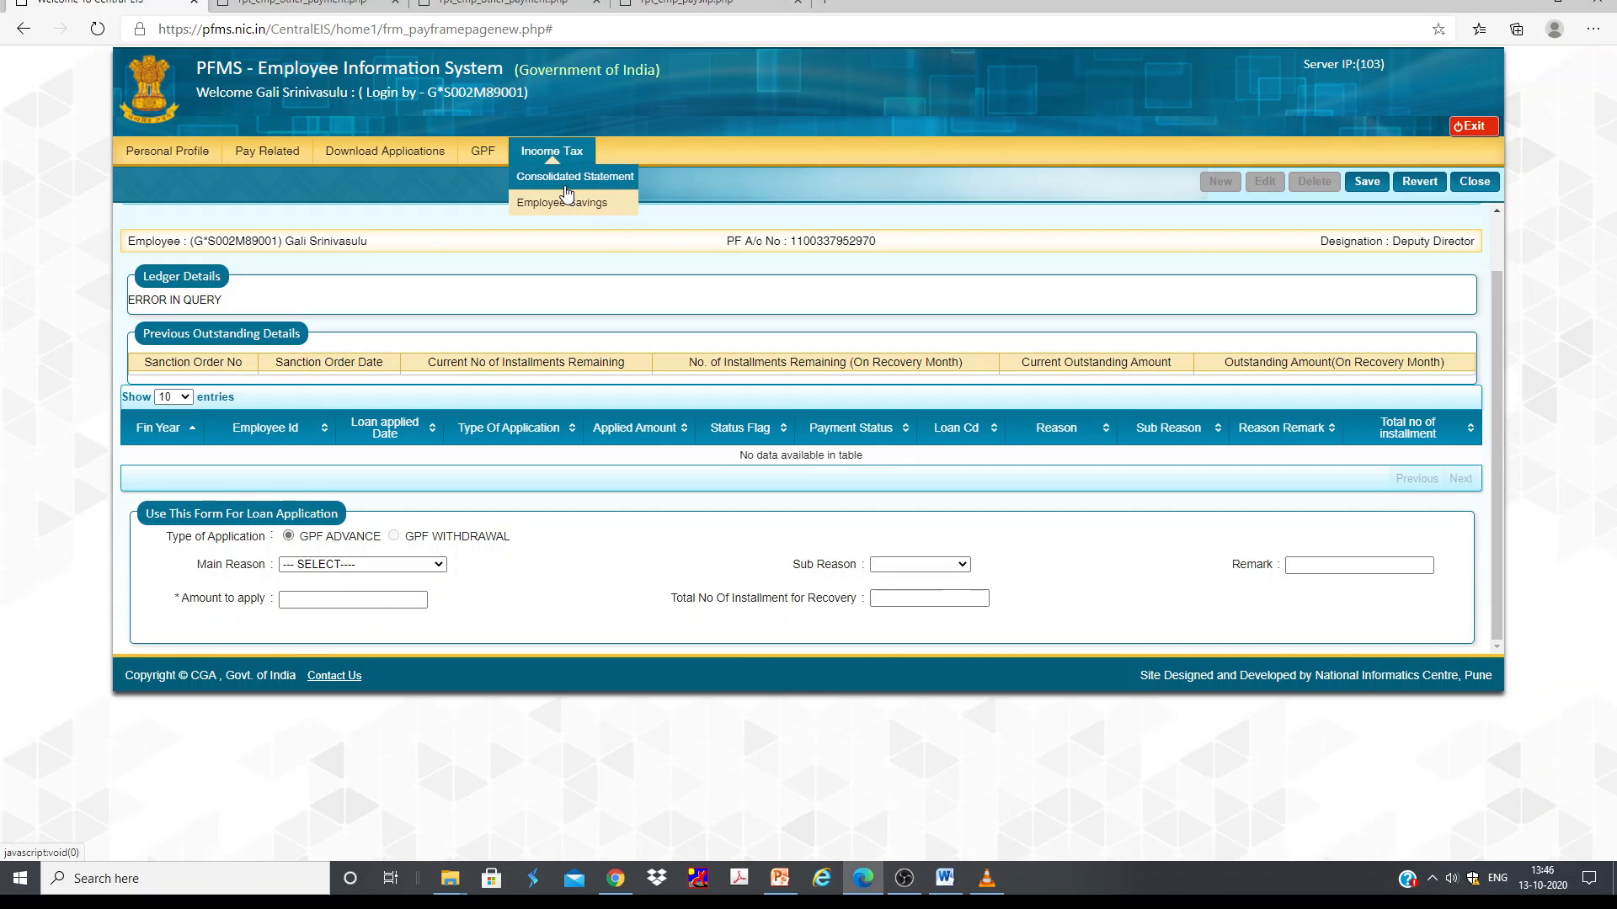
click(566, 188)
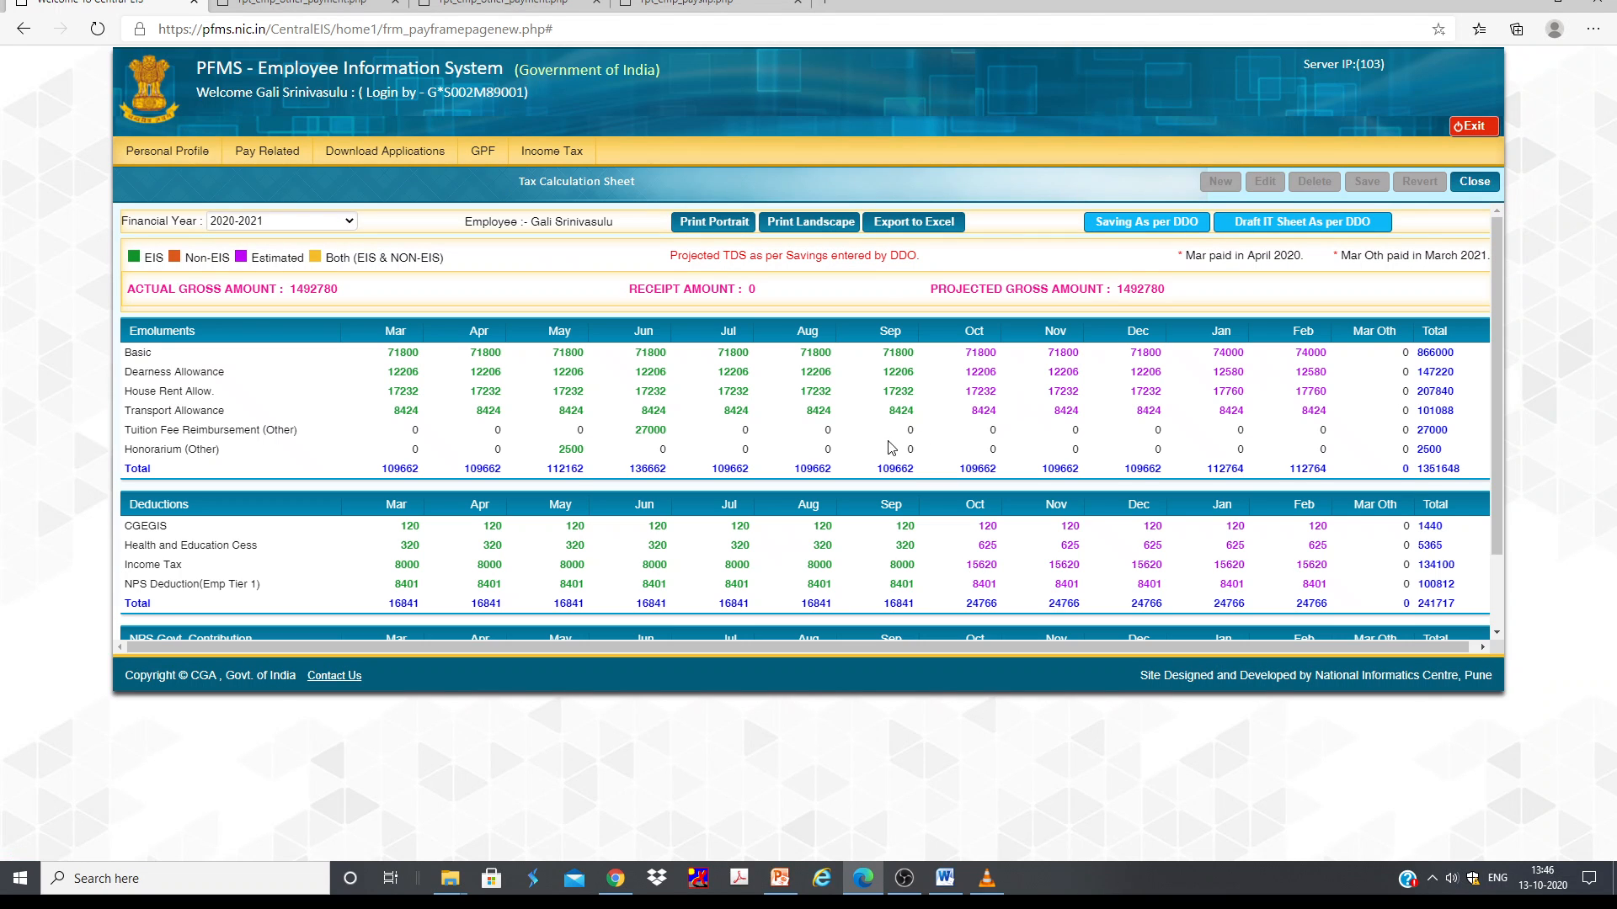
scroll(1019, 425, down, 1)
scroll(747, 471, up, 1)
double_click(1227, 354)
scroll(1310, 406, down, 2)
scroll(695, 295, up, 2)
scroll(725, 488, down, 2)
scroll(505, 374, up, 2)
drag(347, 295, 301, 297)
scroll(1077, 387, down, 1)
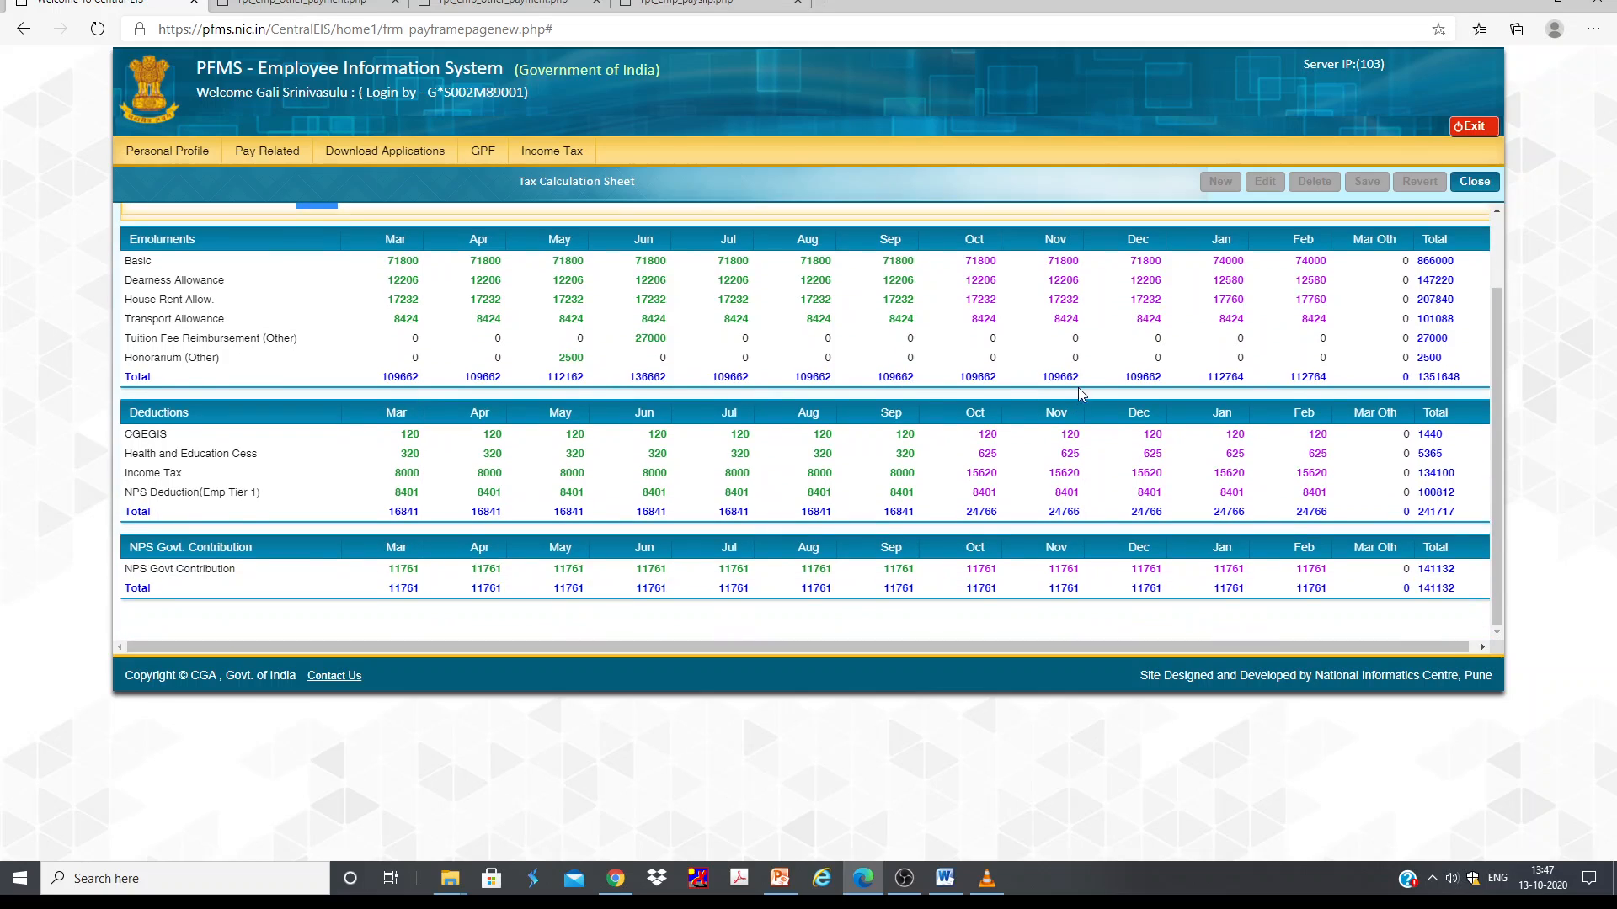
scroll(1078, 387, up, 1)
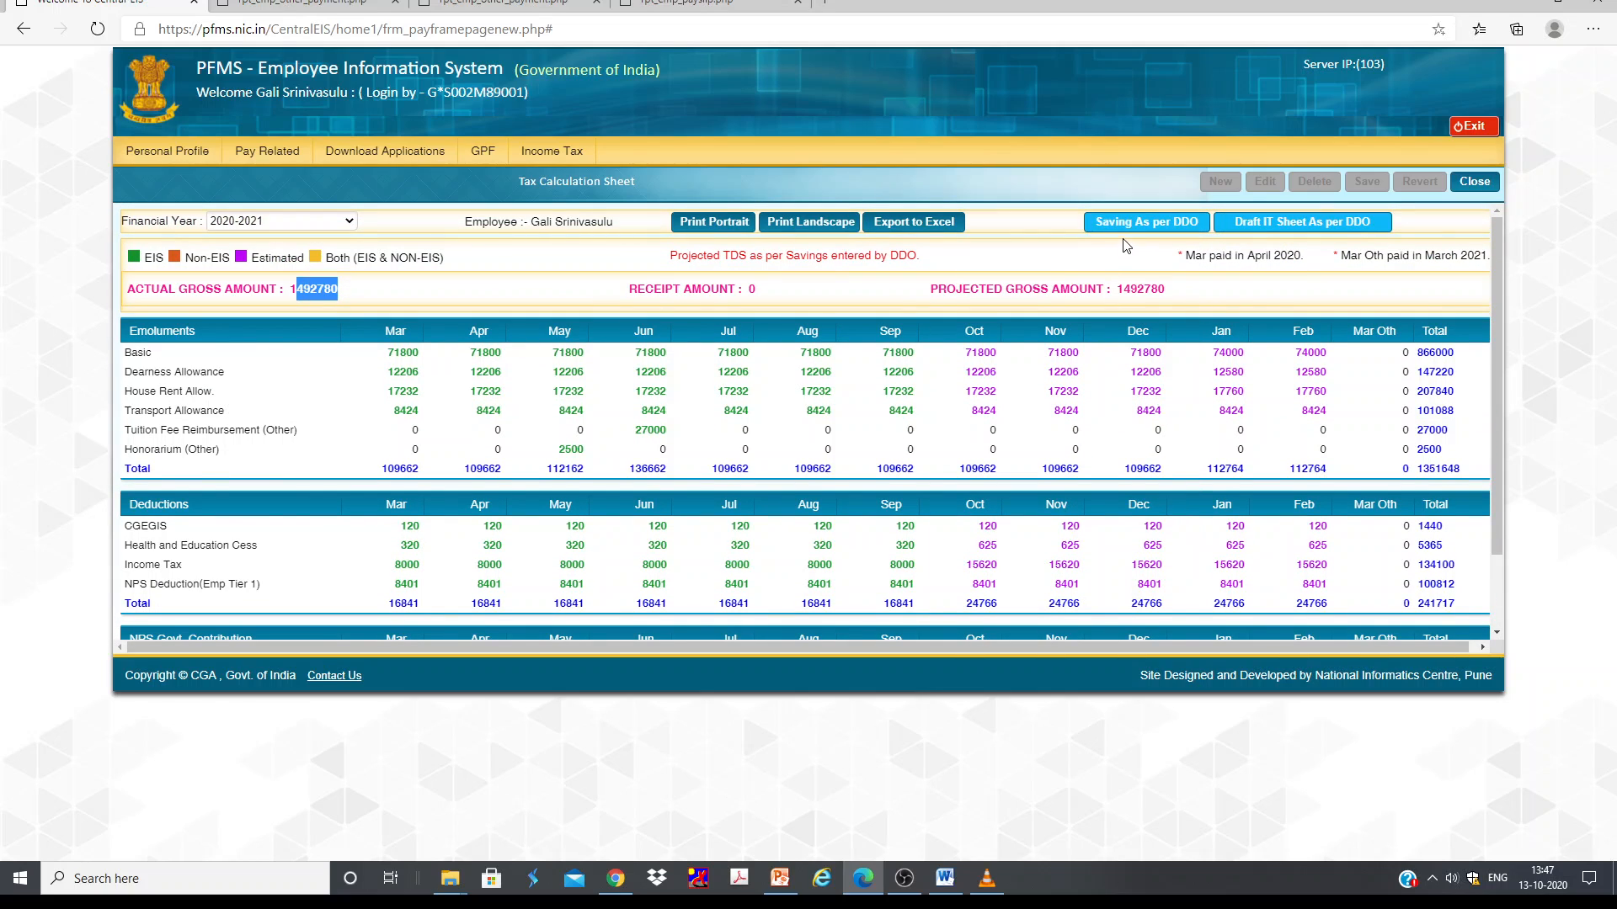
Step: Try the Saving As per DDO view, then download and open the Draft IT Sheet As per DDO
click(1140, 225)
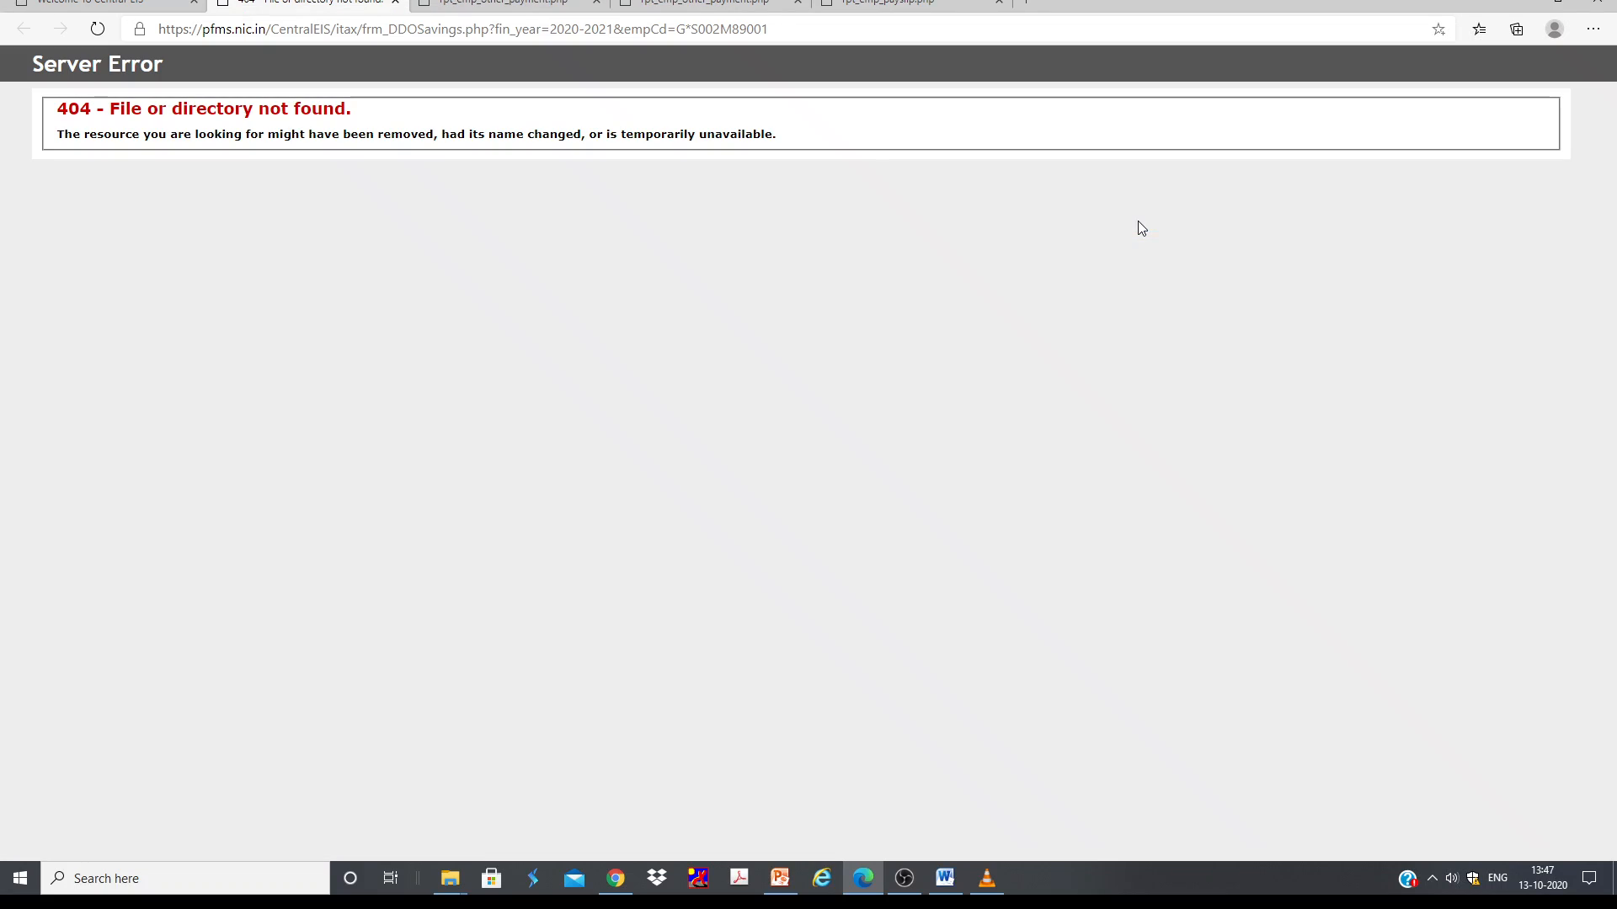
click(83, 2)
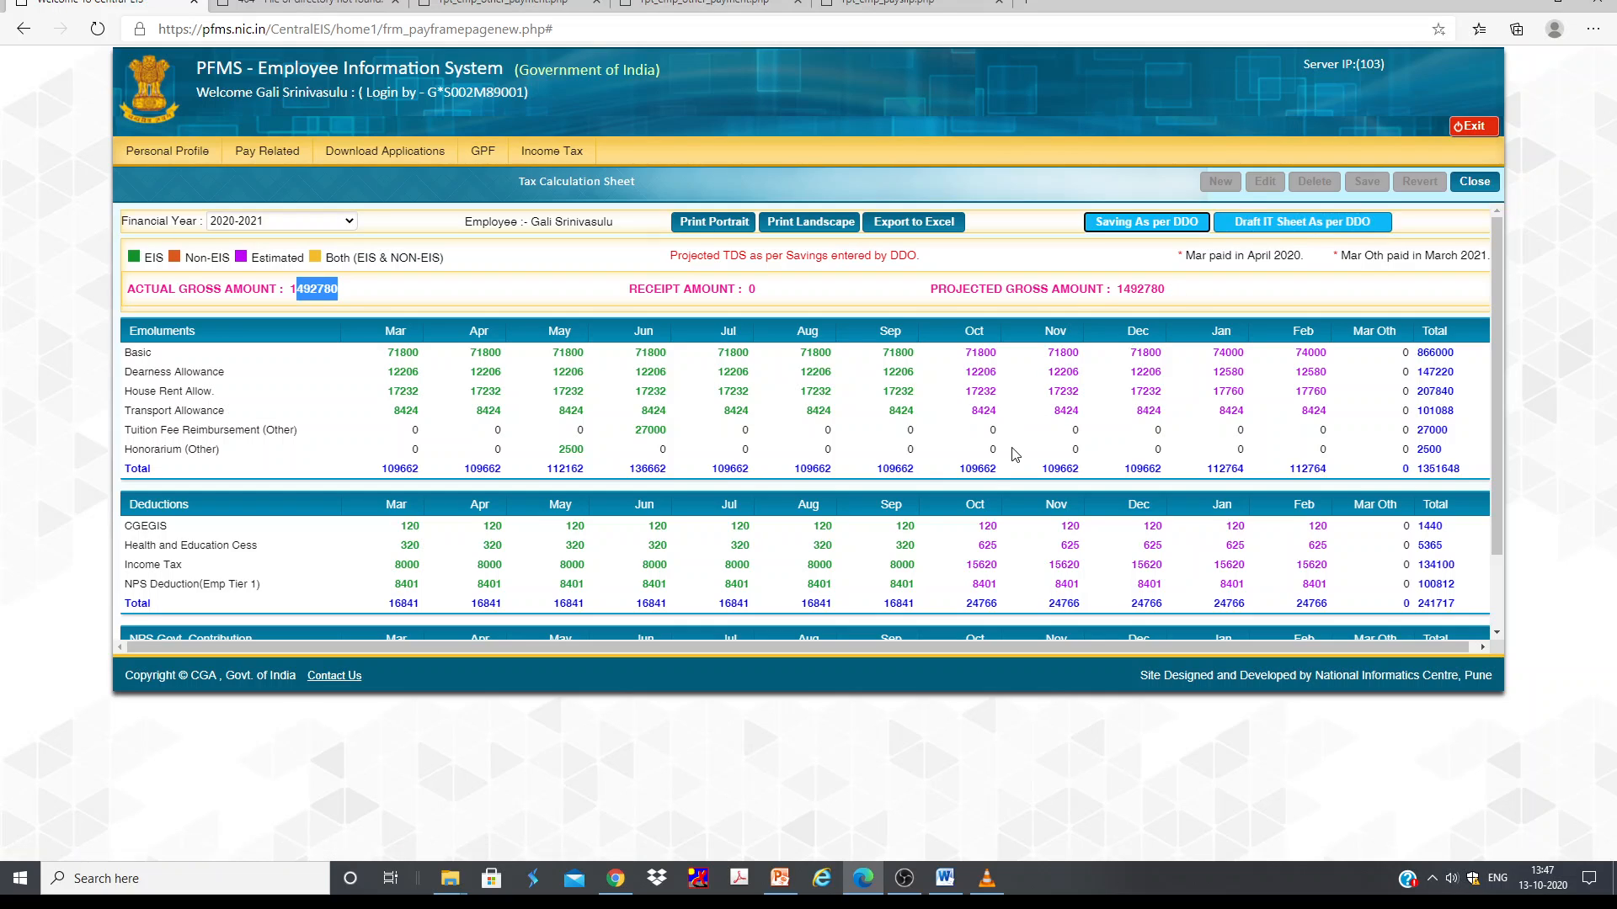
click(1272, 228)
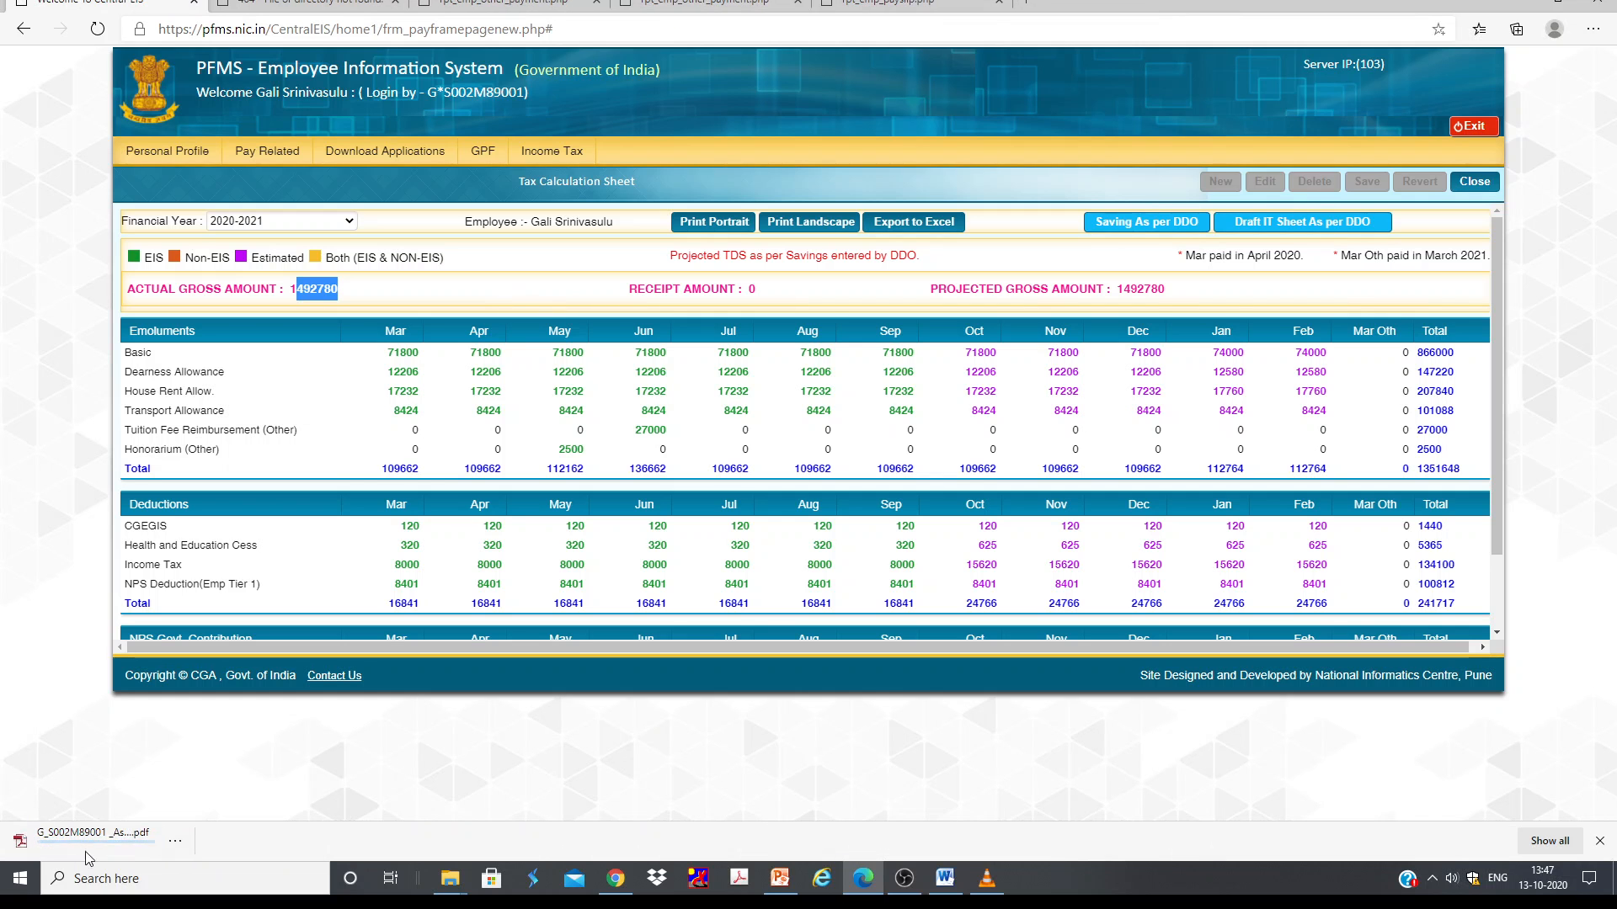
click(152, 850)
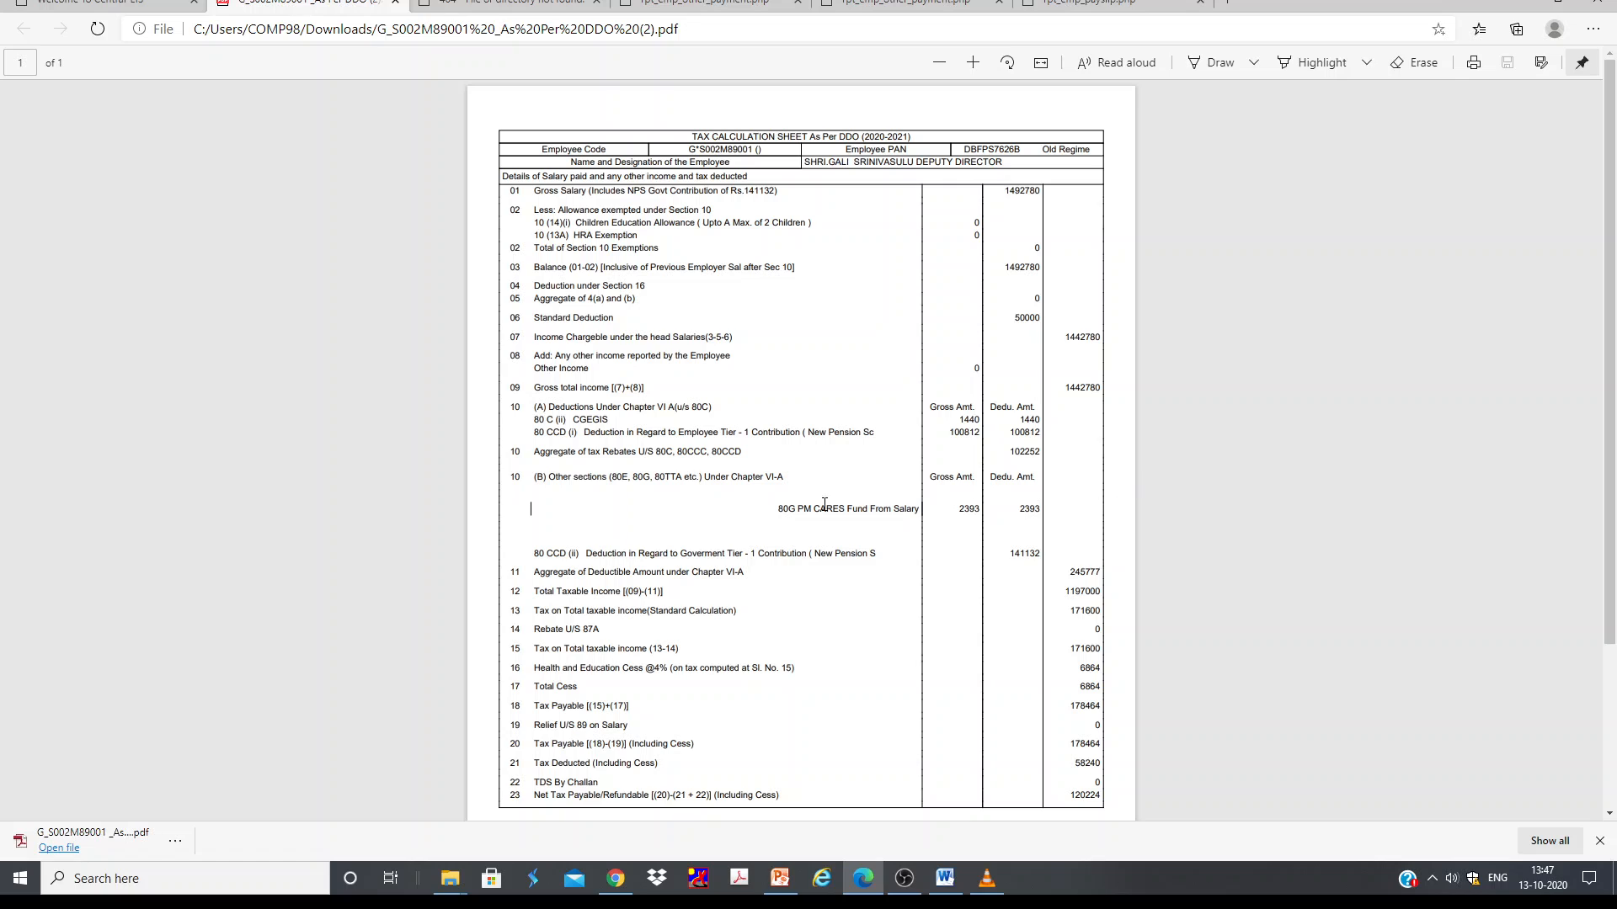
Step: Review the downloaded tax calculation sheet's Chapter VI-A deduction entries
scroll(876, 516, down, 3)
scroll(994, 544, up, 3)
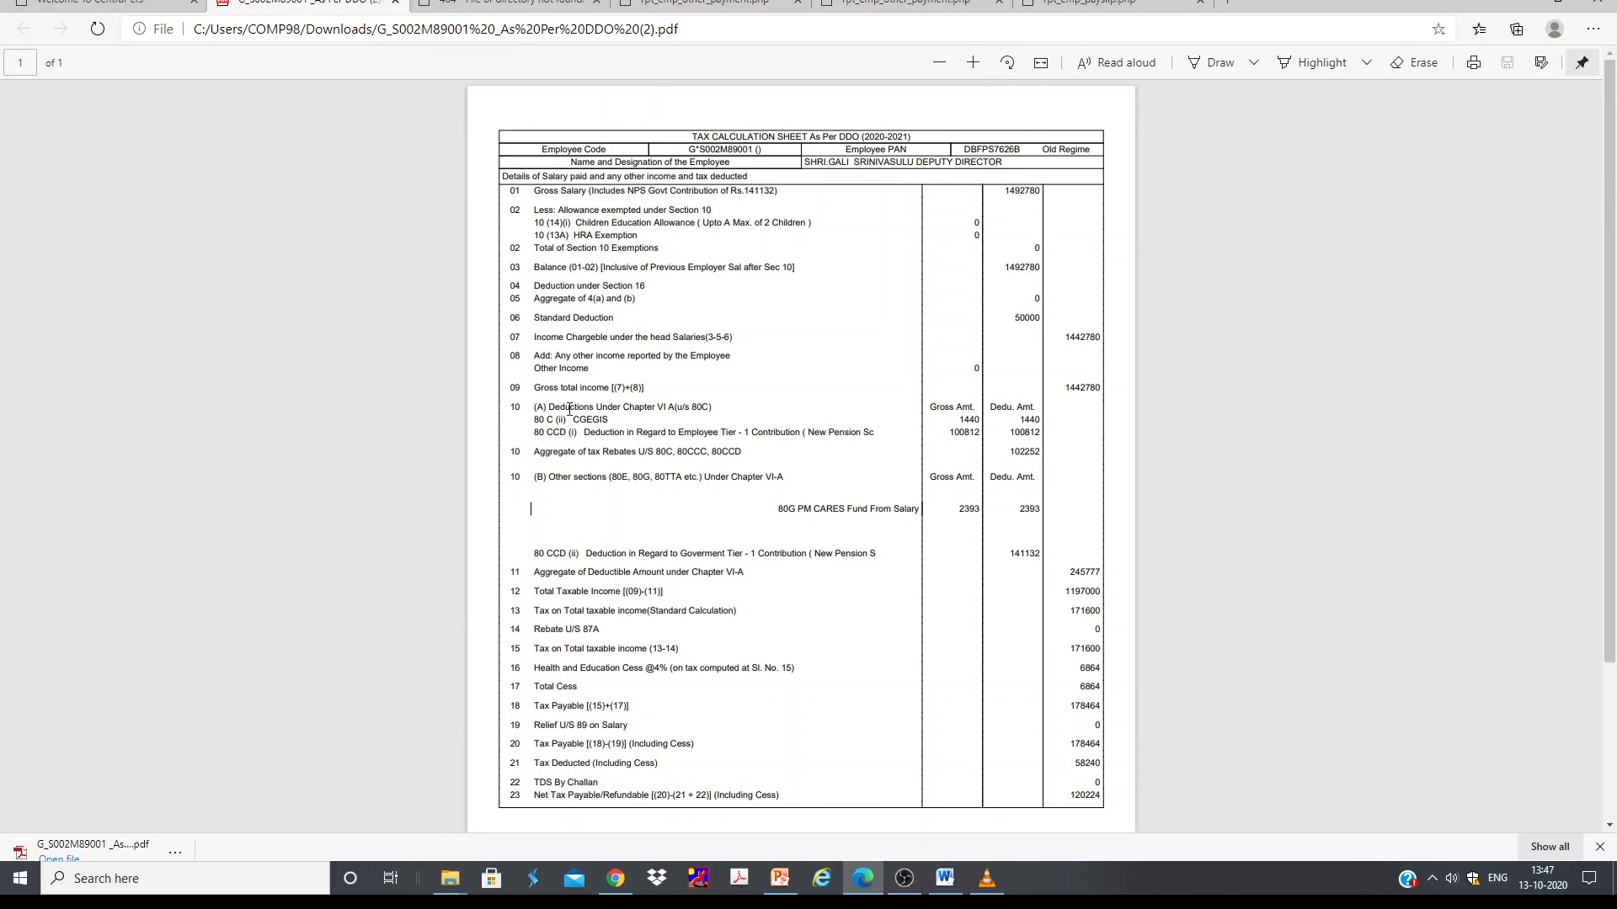
drag(573, 419, 604, 420)
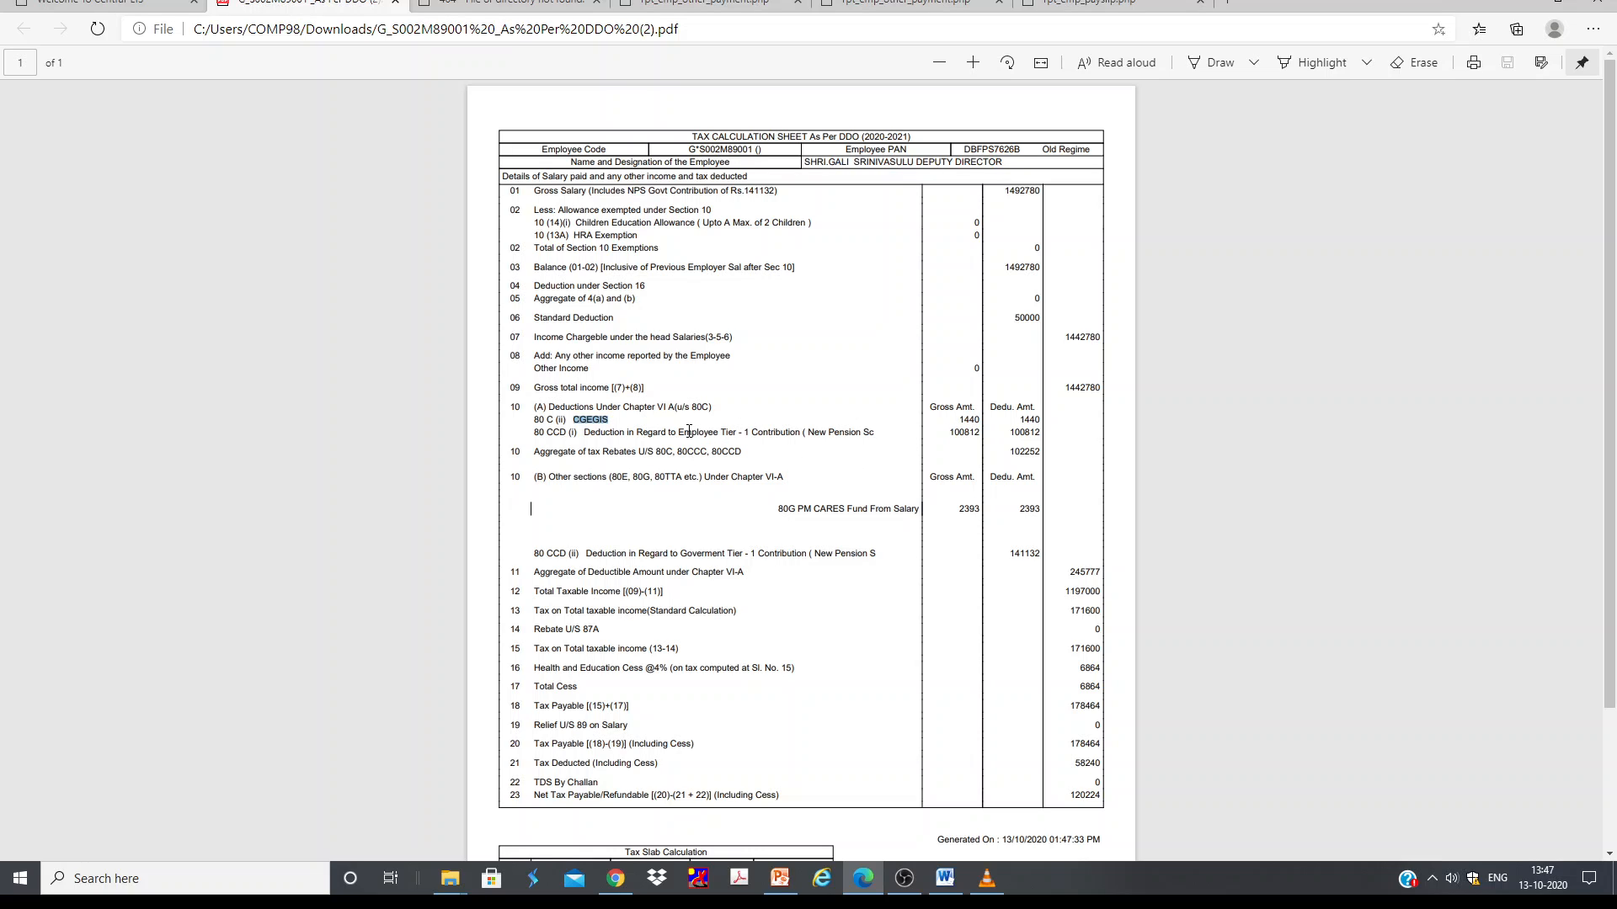
drag(689, 431, 885, 439)
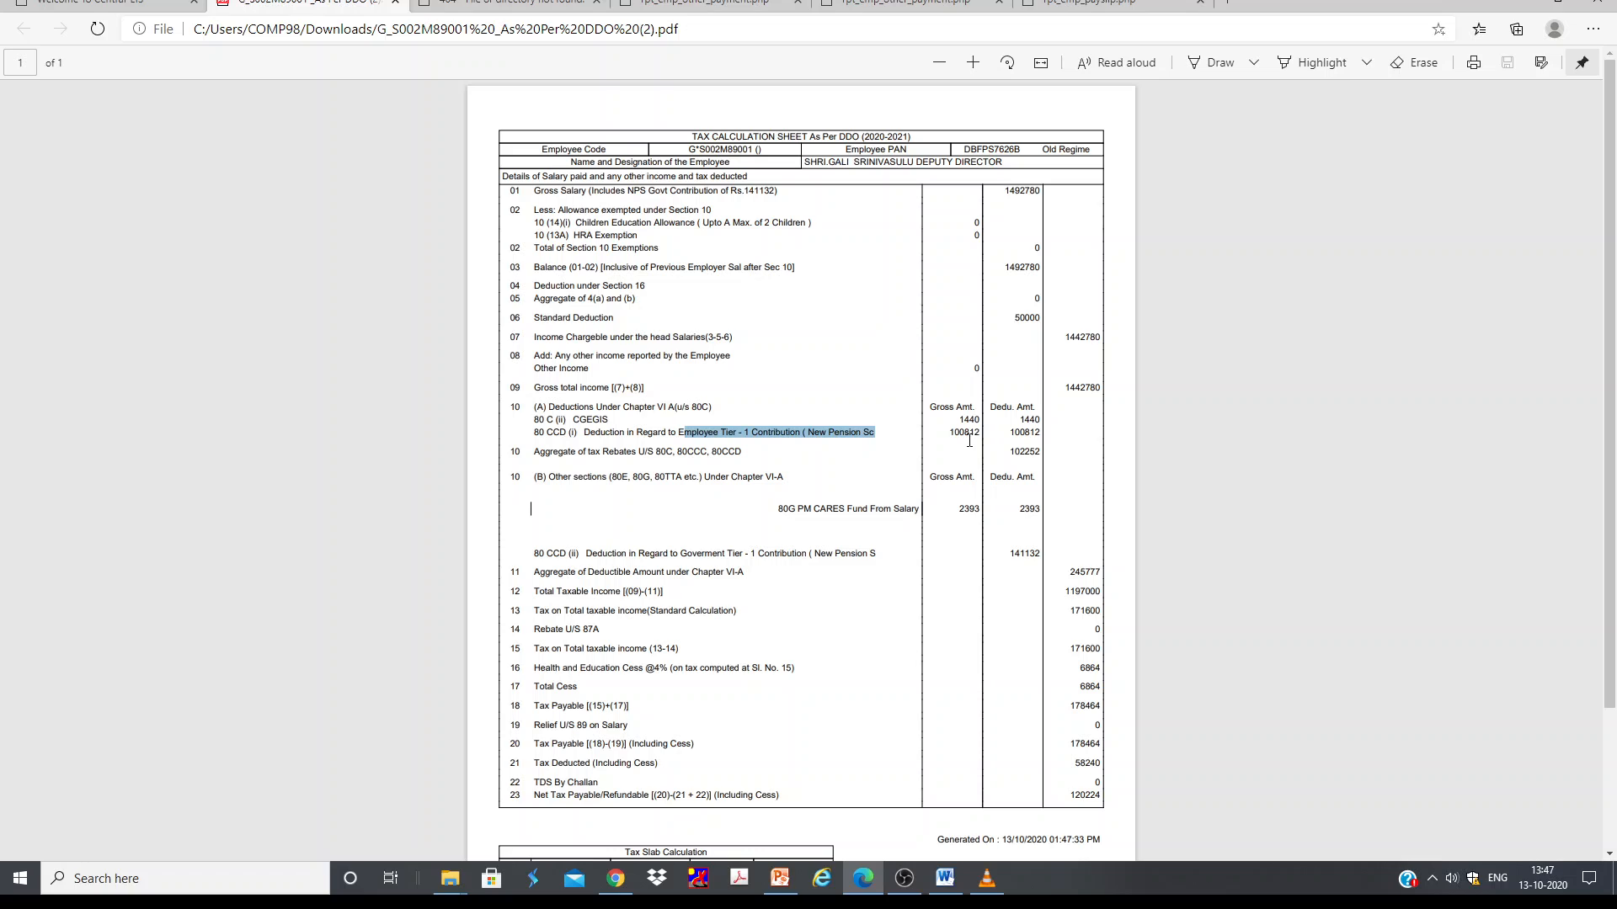
drag(780, 509, 1008, 513)
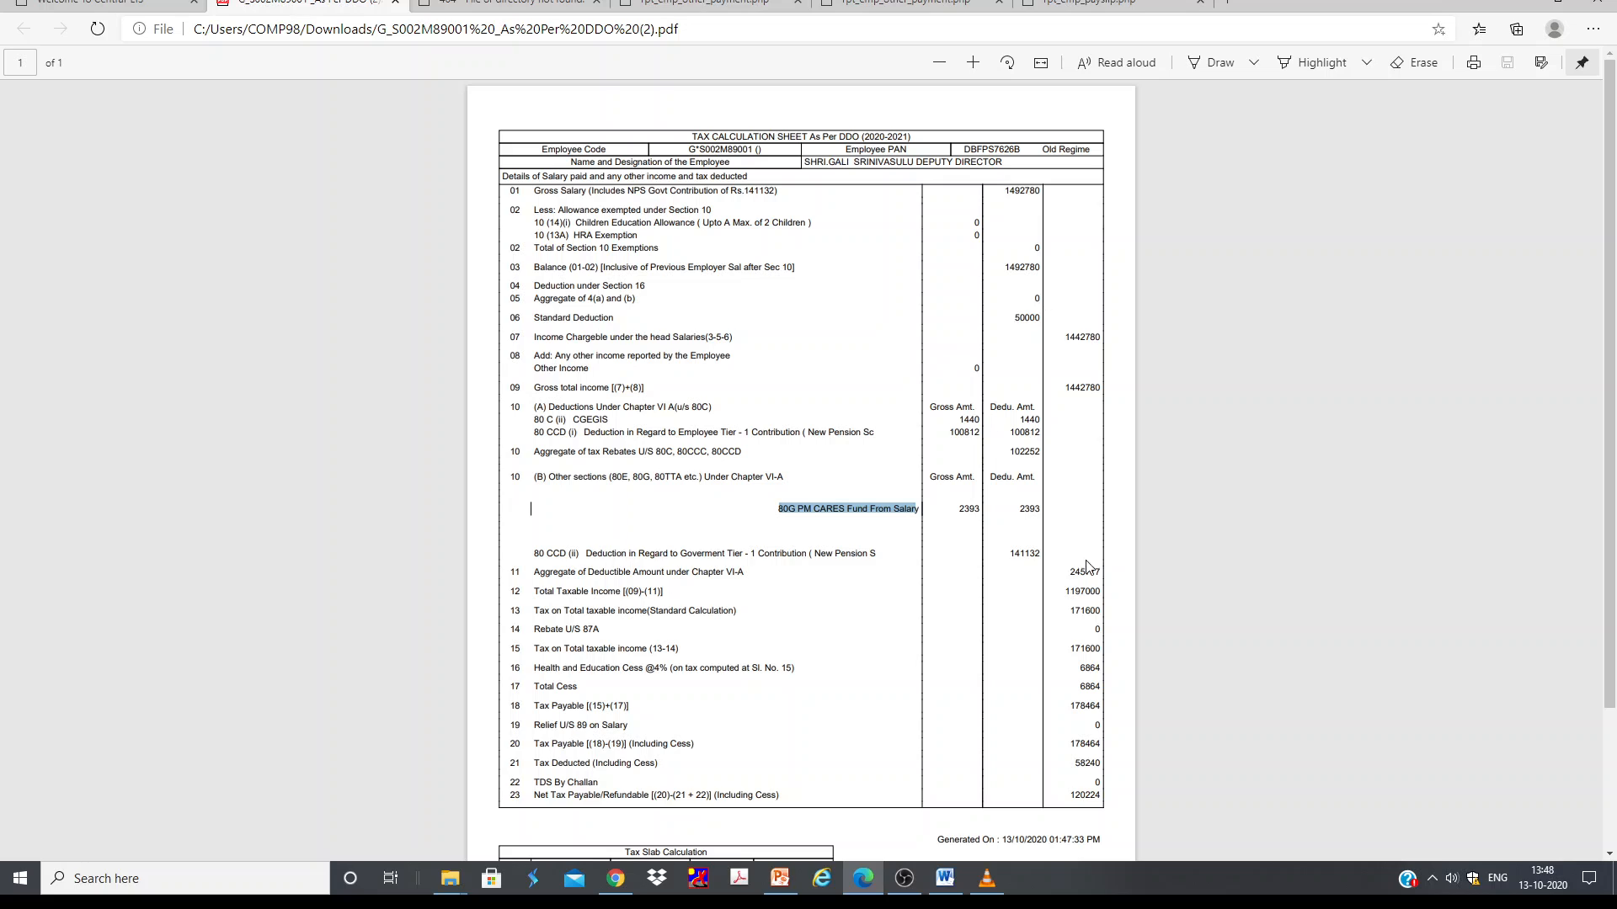
Step: Return to the employee portal and open the Income Tax savings page with the regime comparison calculator
scroll(994, 569, down, 2)
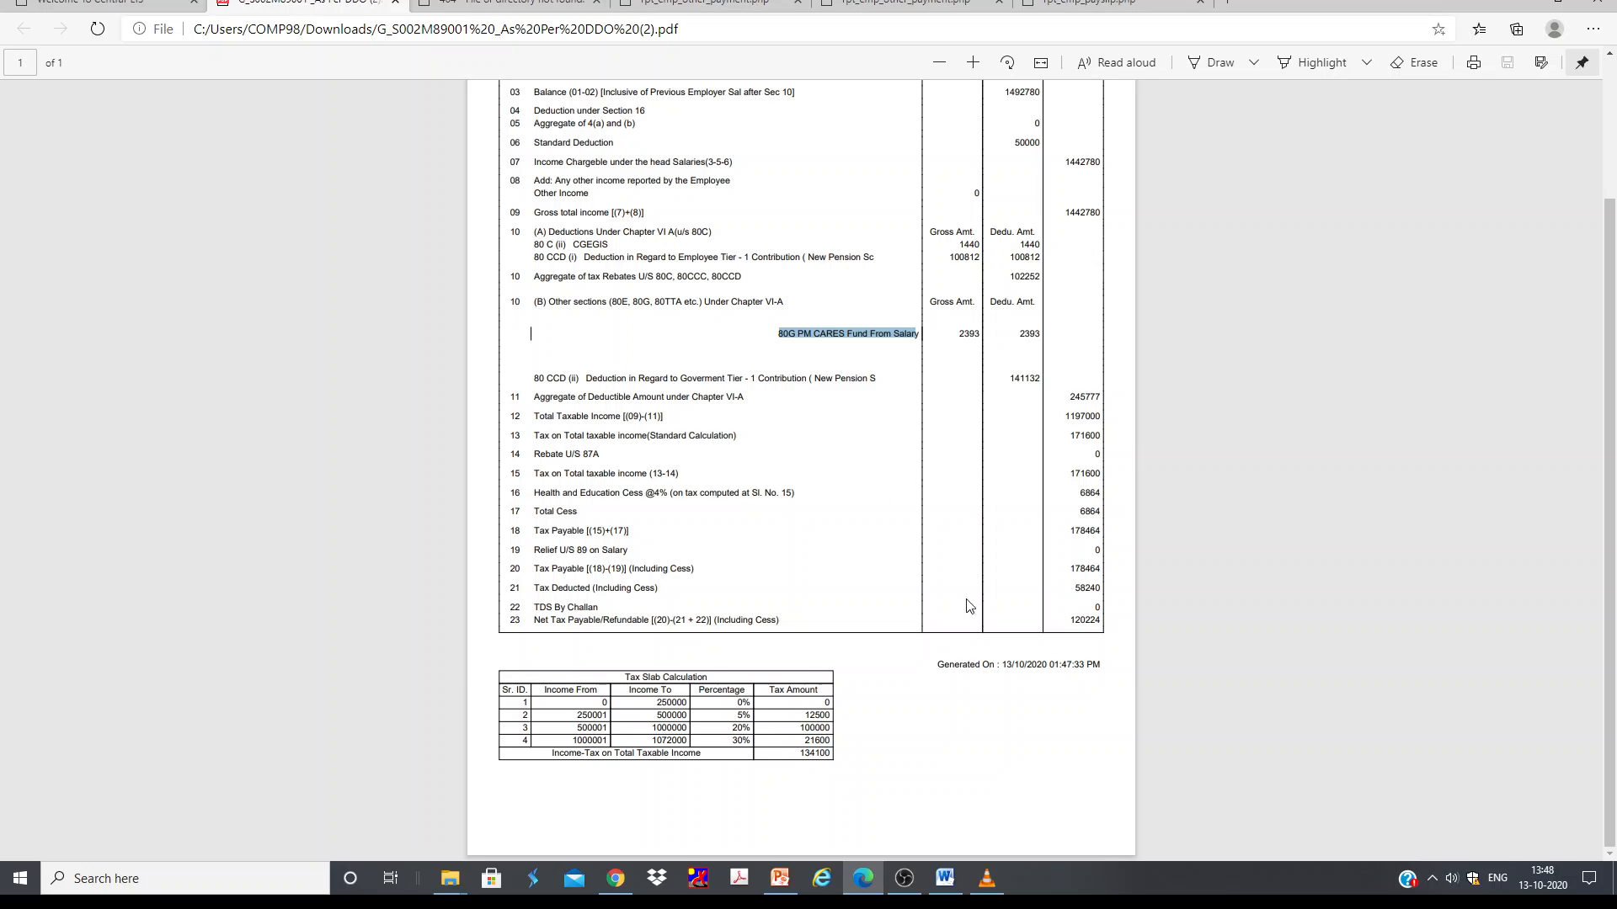
scroll(677, 509, up, 5)
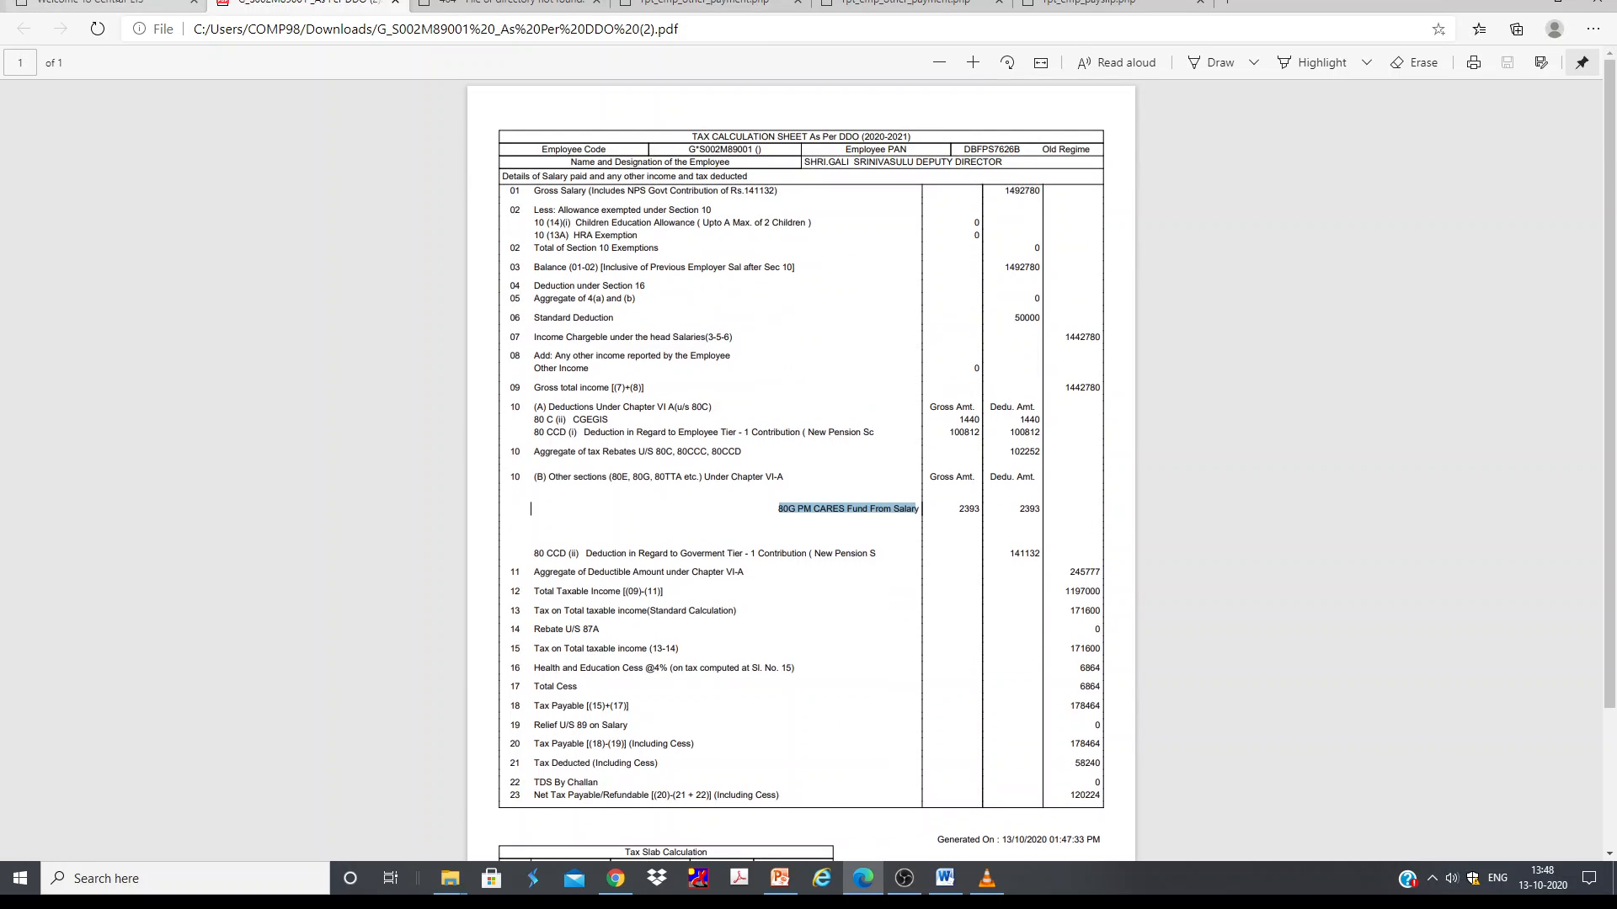
click(101, 3)
click(1474, 181)
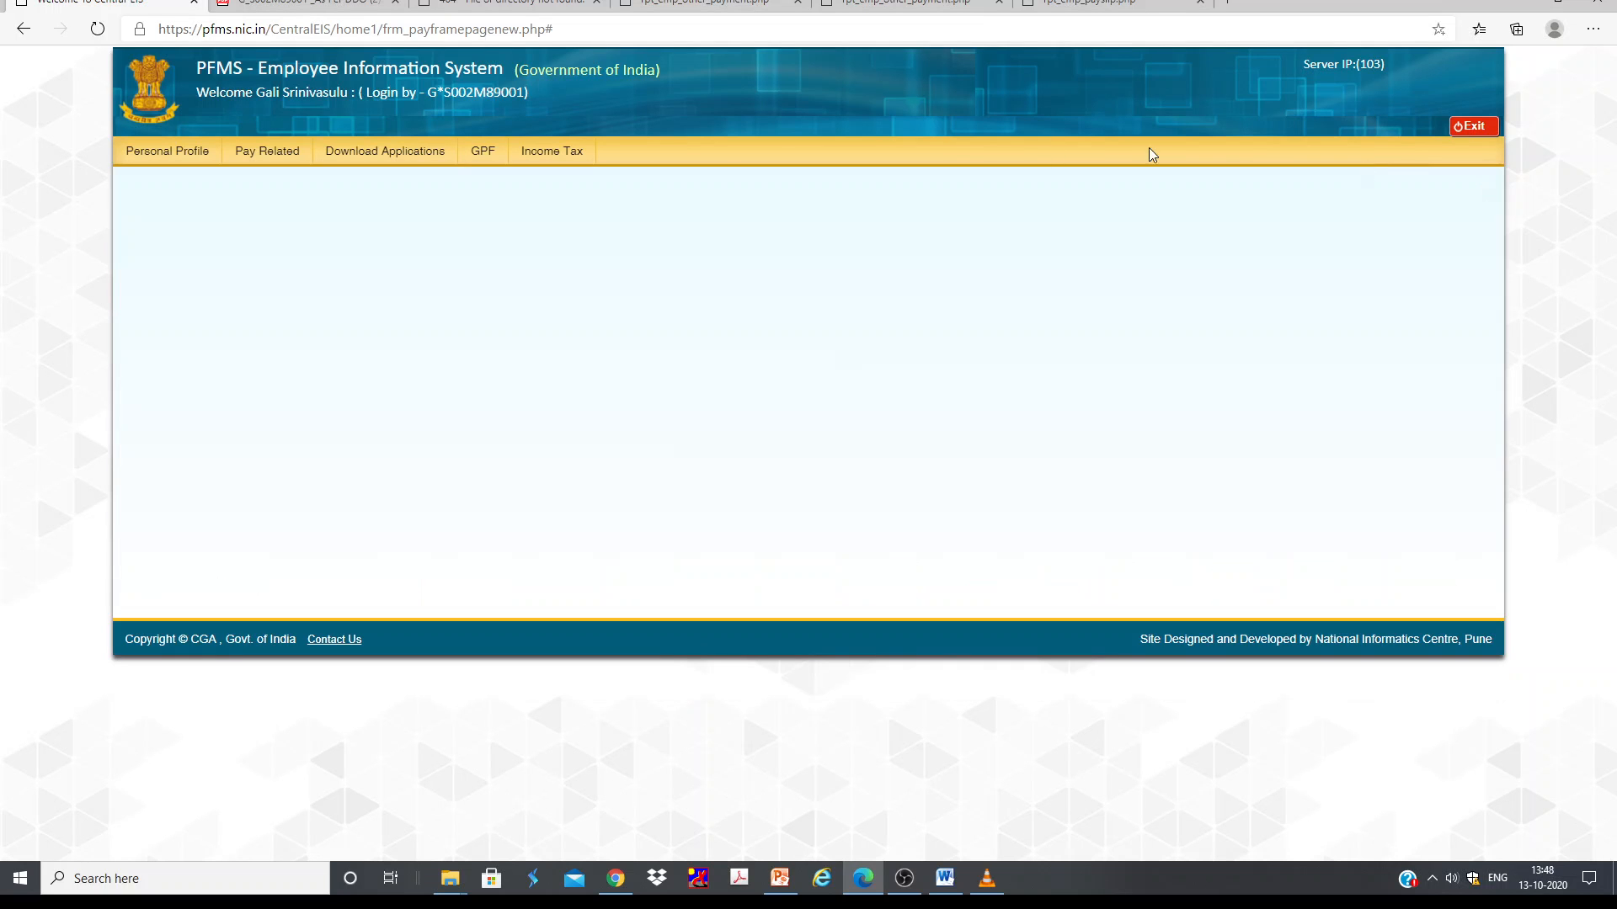
mouse_move(548, 157)
click(567, 207)
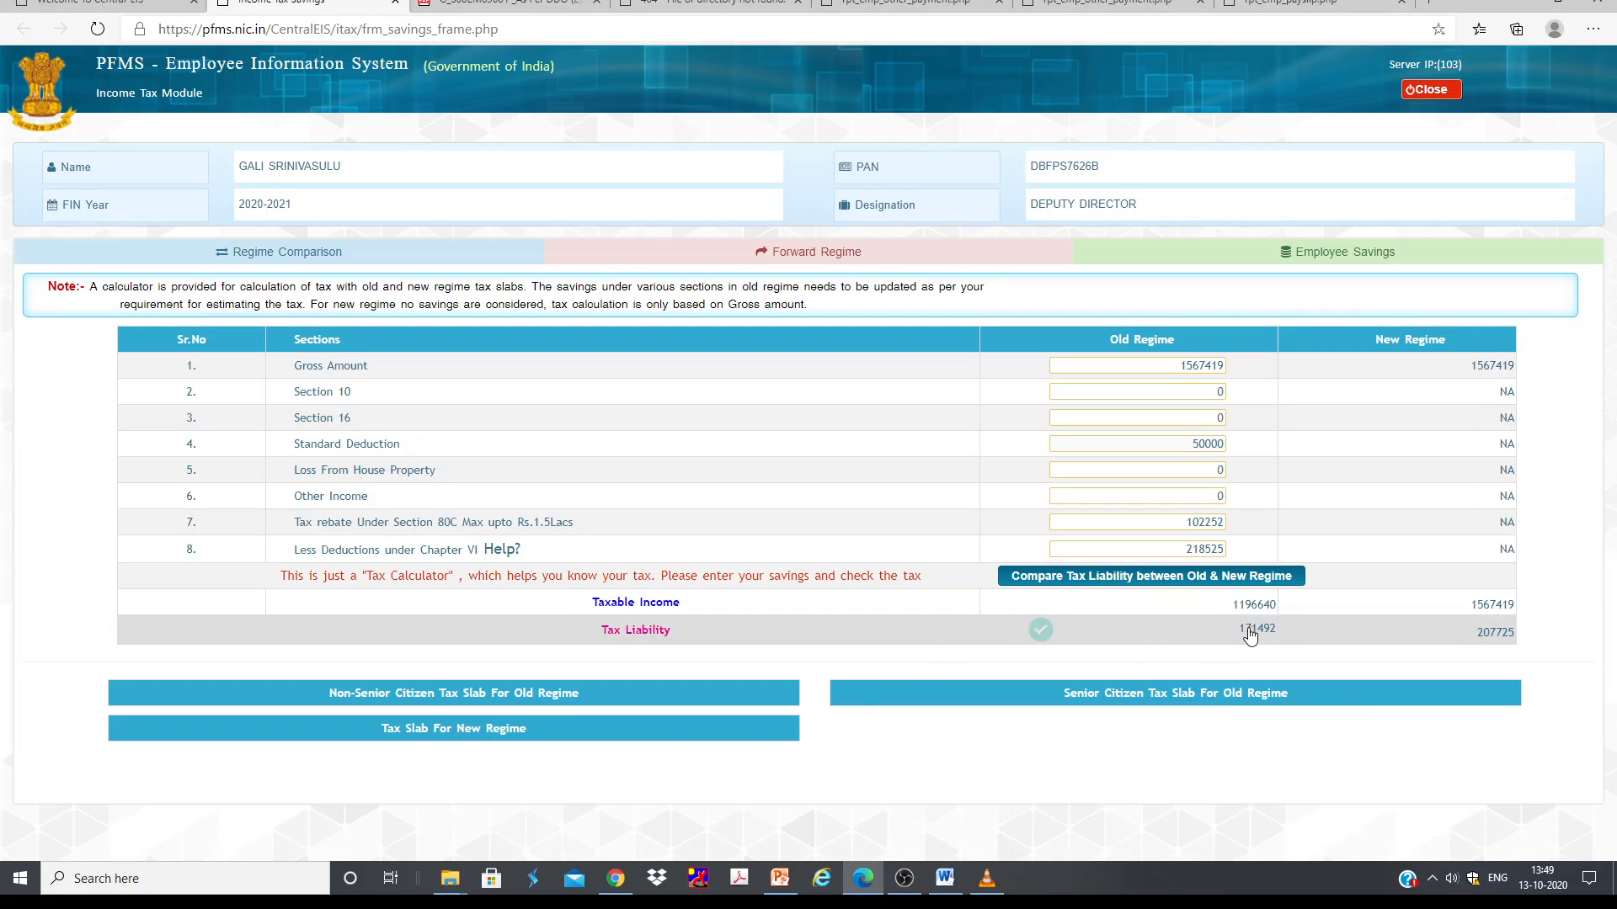
Step: Check the Forward Regime option, then open the Employee Savings tax calculation sheet for 2020-2021
mouse_move(1050, 639)
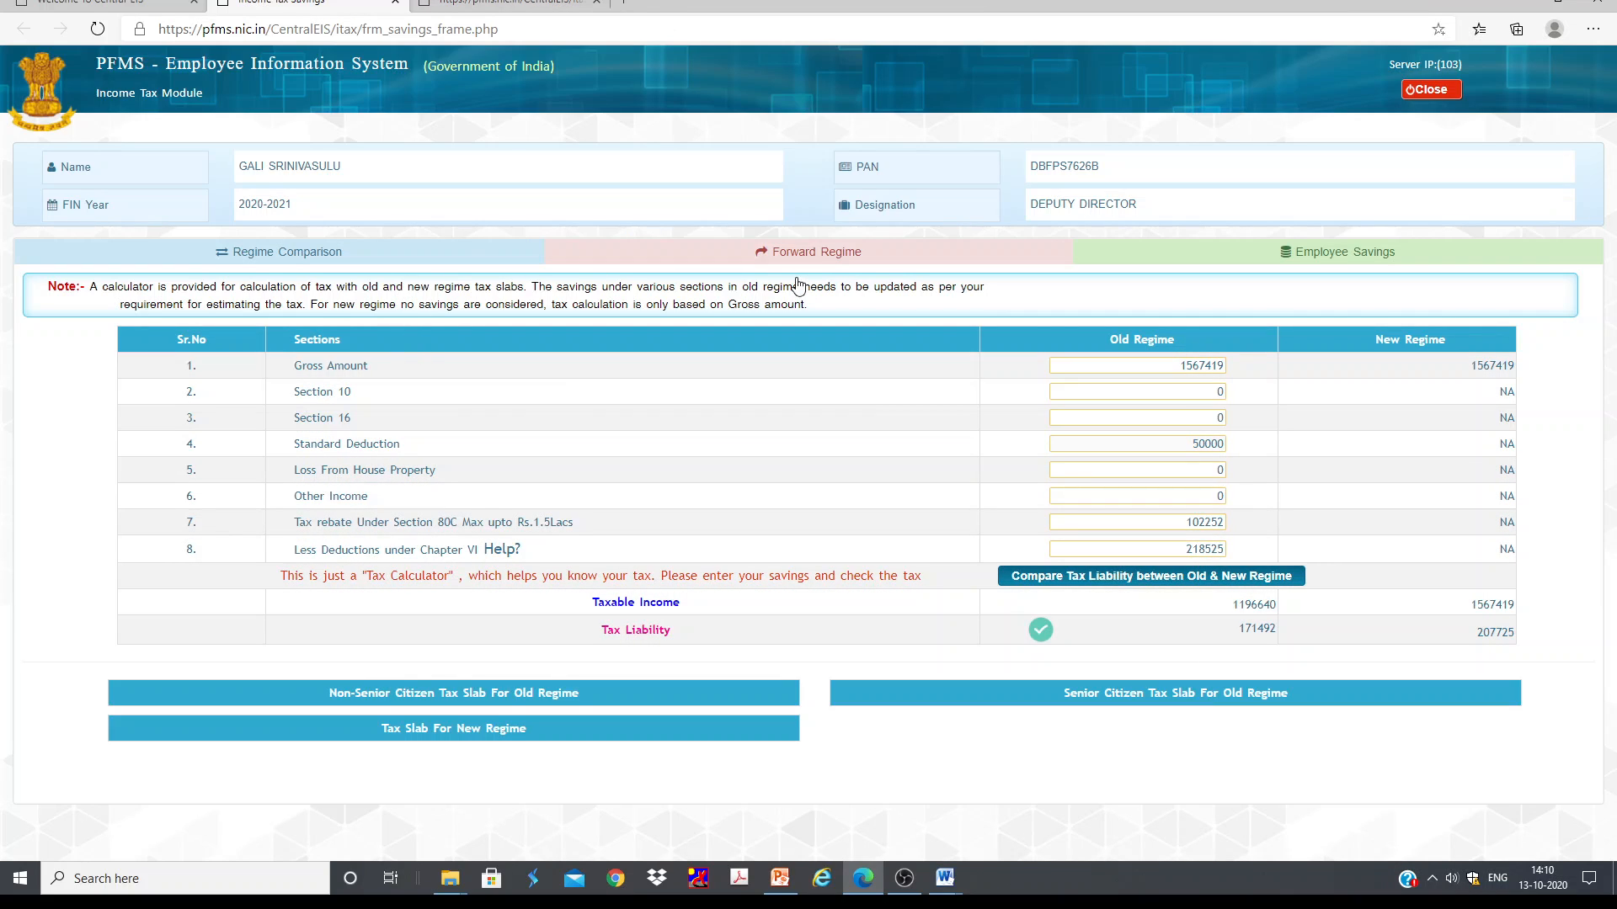
click(811, 259)
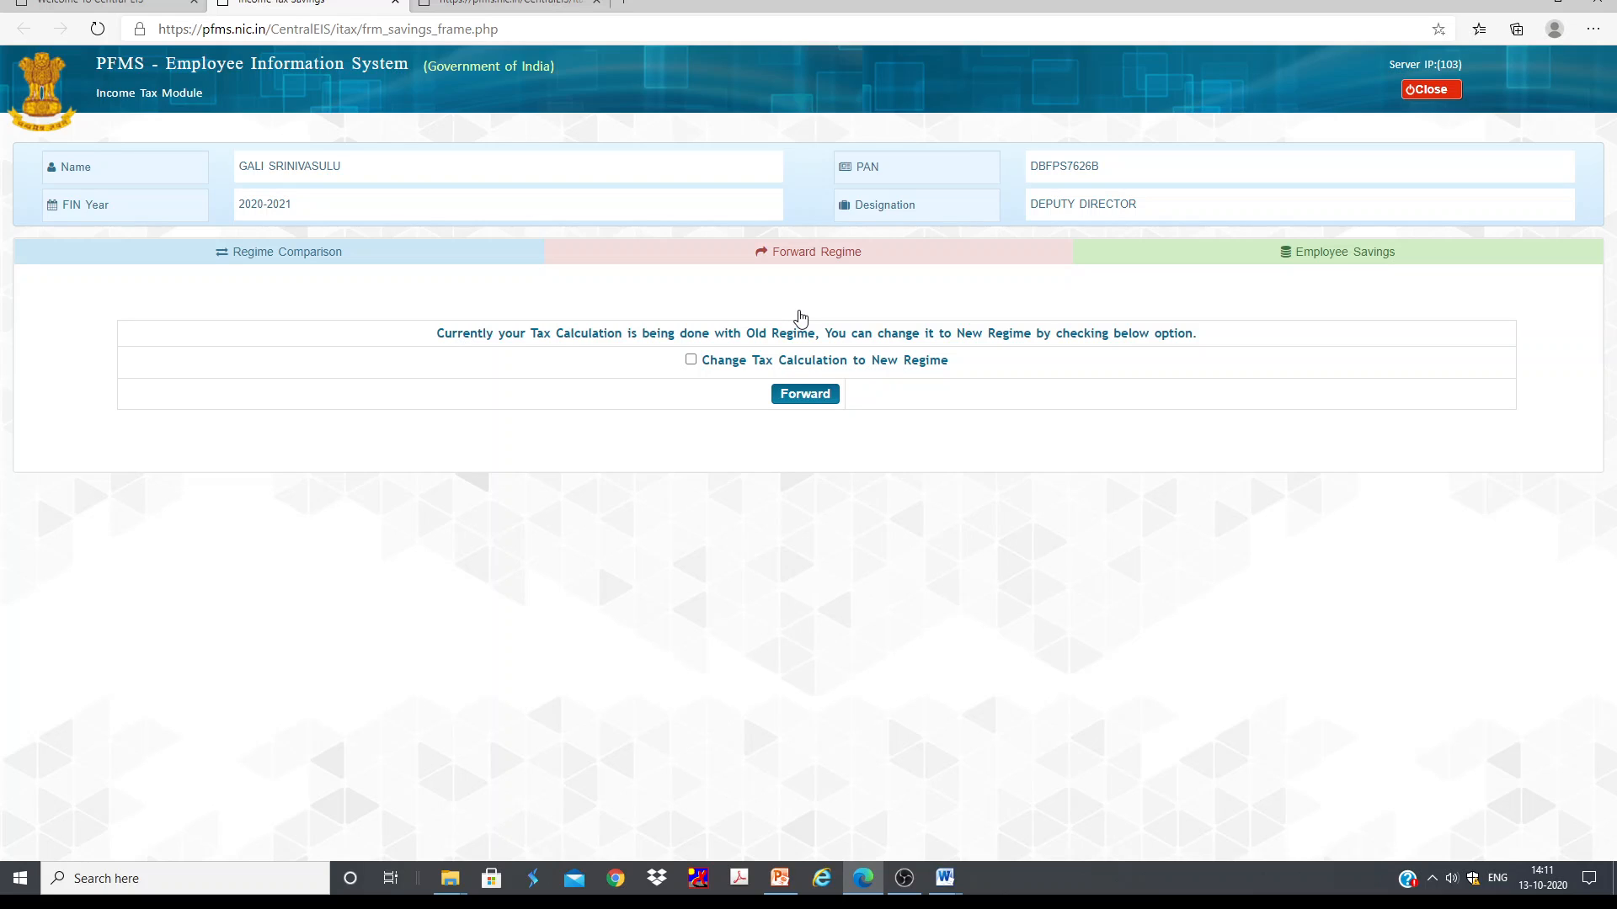
click(1172, 257)
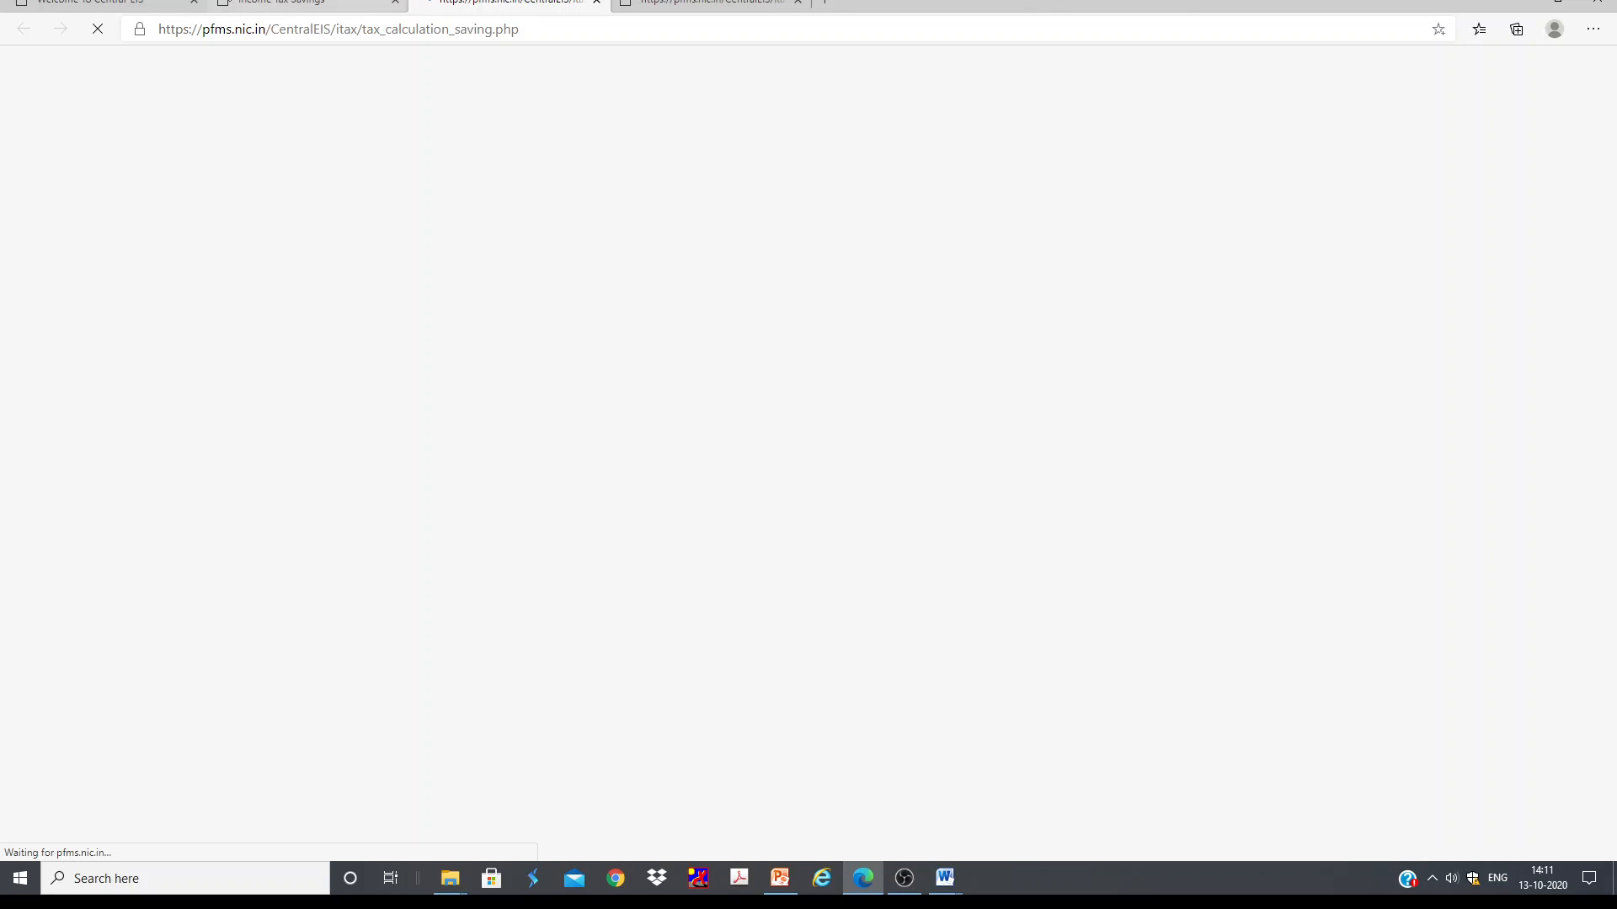
click(294, 6)
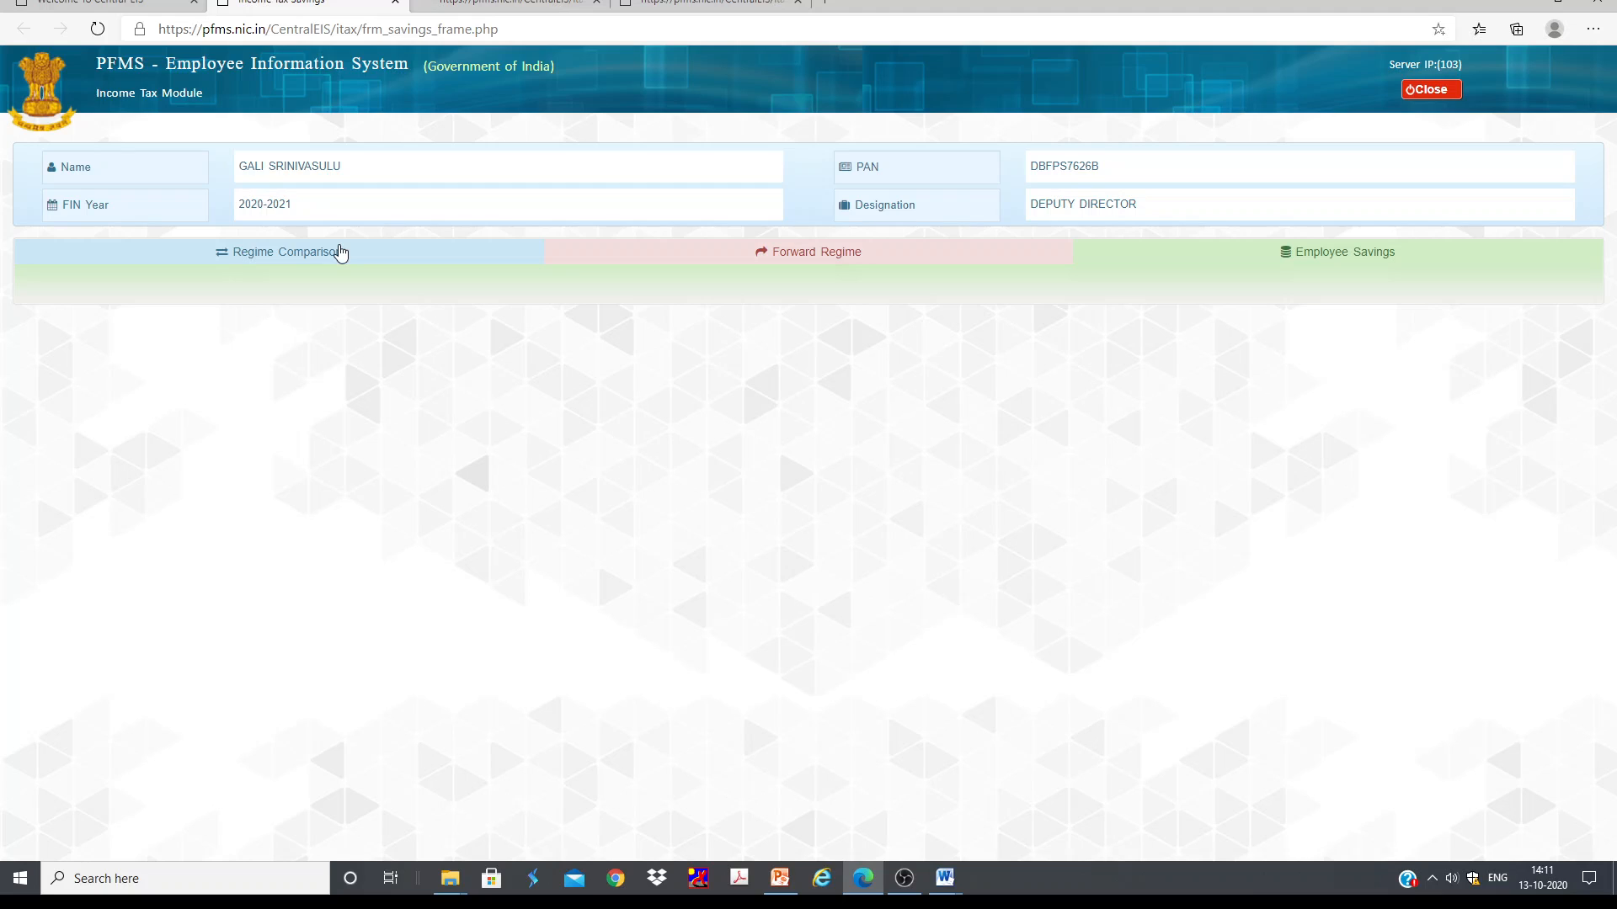
click(519, 5)
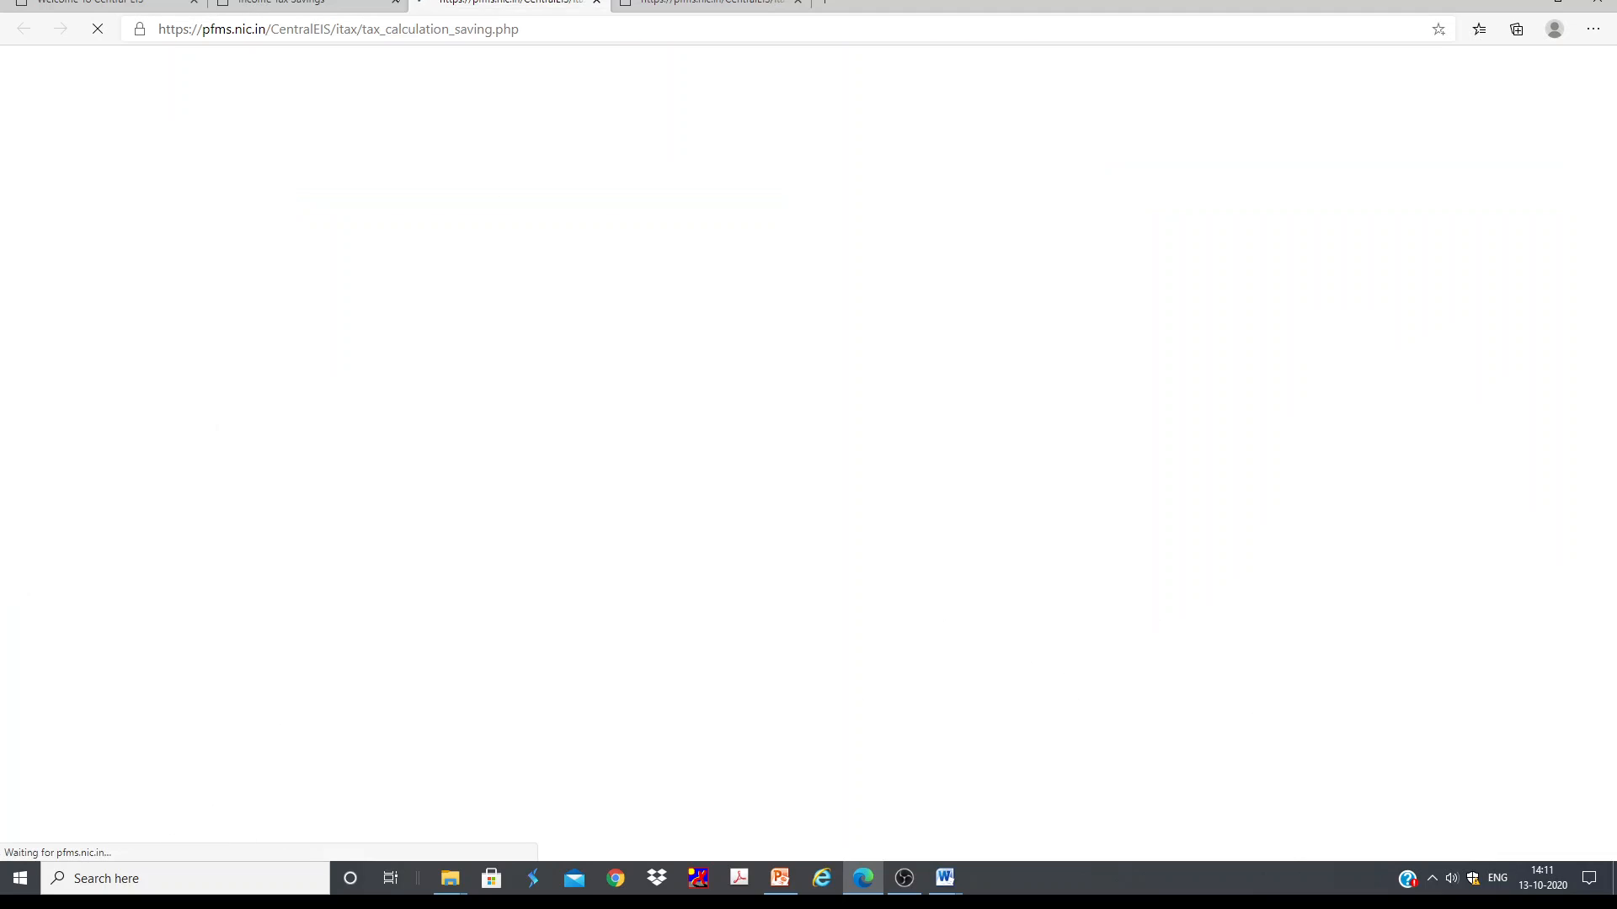
click(354, 5)
click(308, 258)
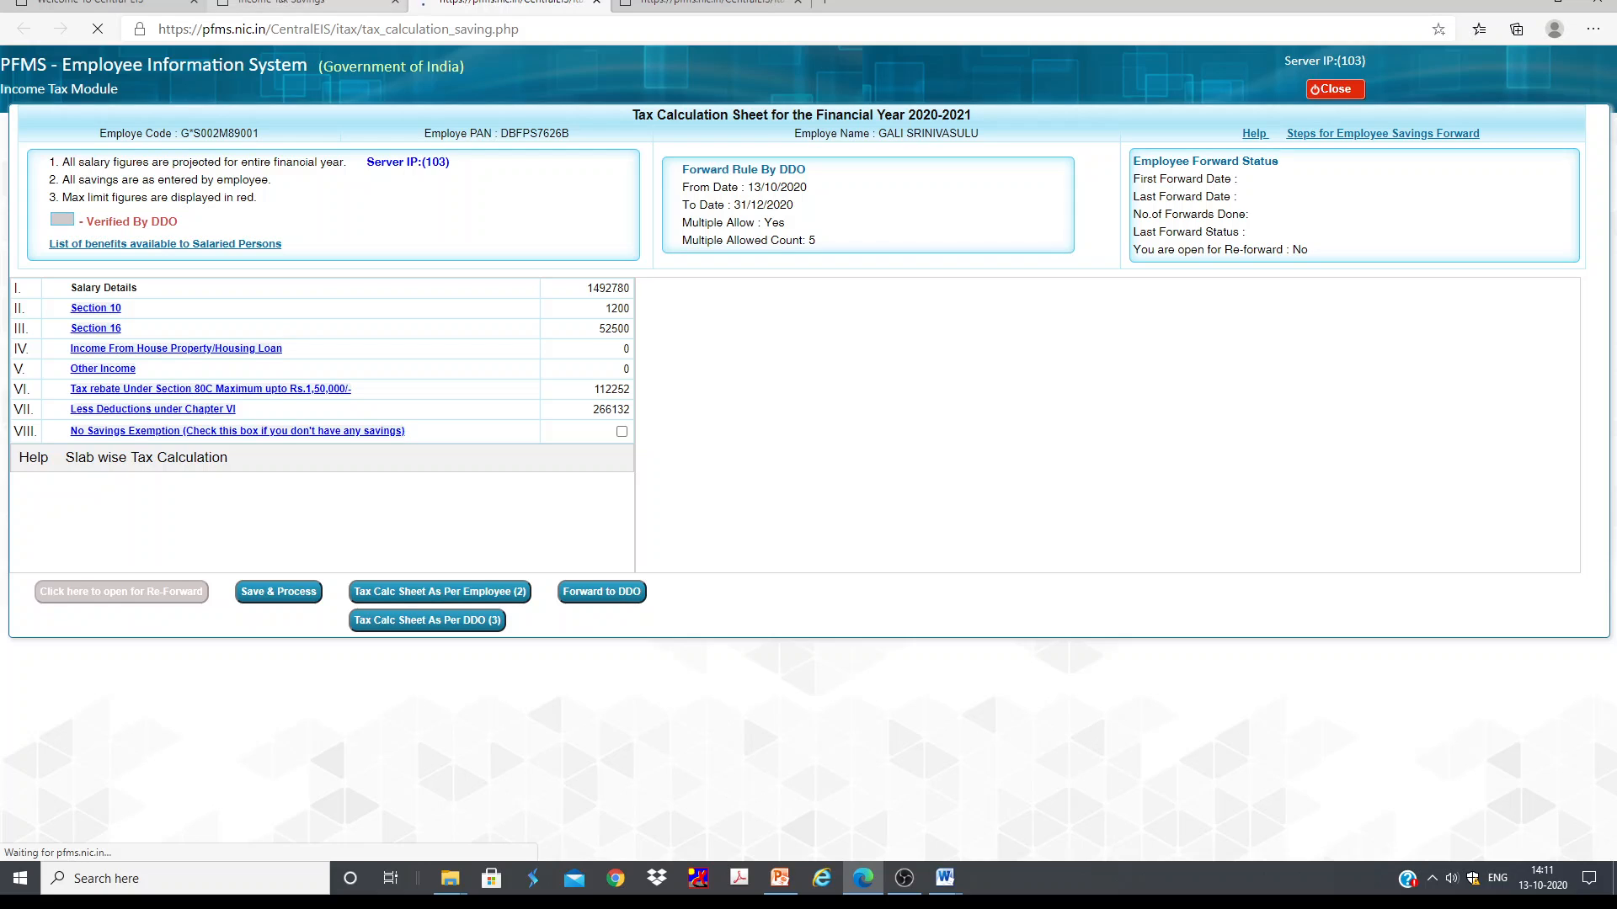
click(275, 3)
double_click(304, 258)
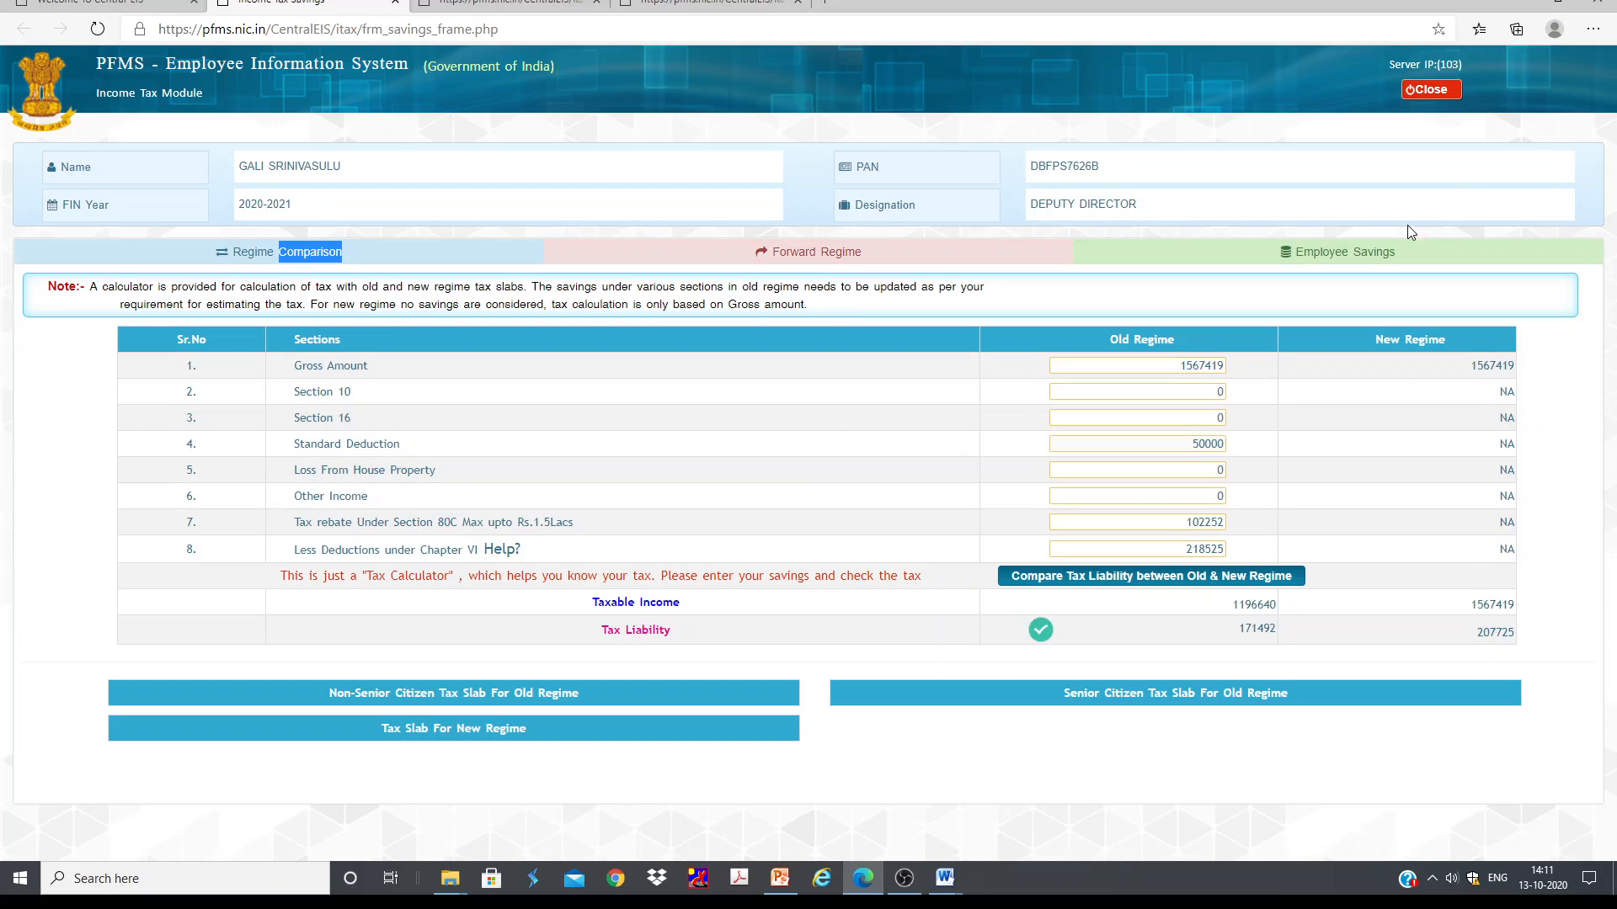
click(509, 4)
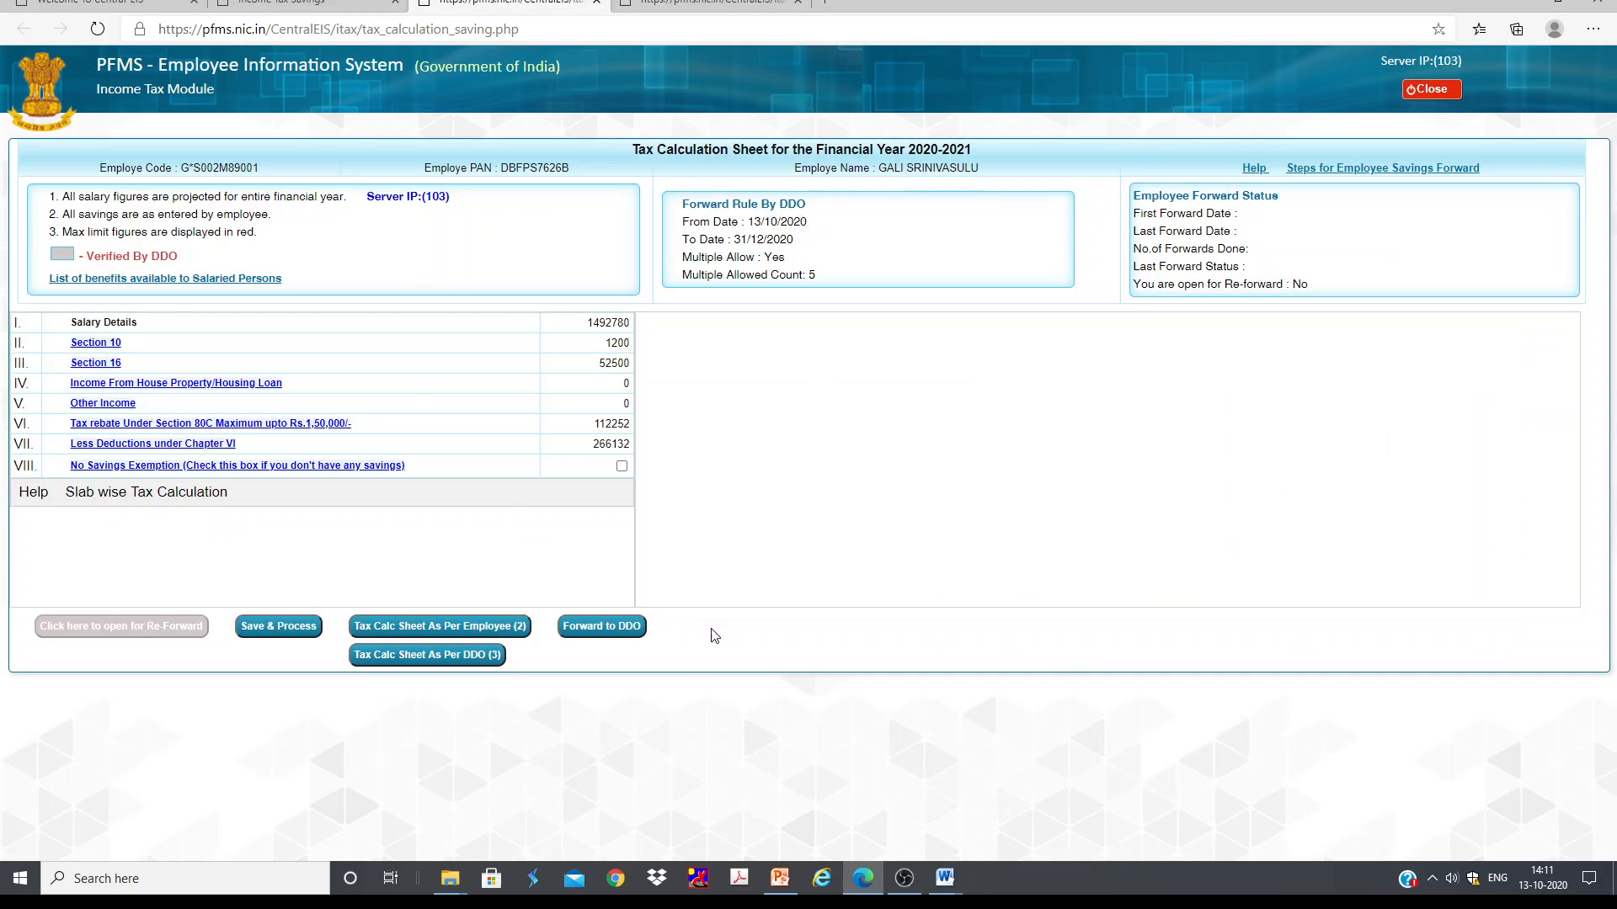
Step: Open Section 10's House Rent Paid property list, start a new property entry and browse the state list
click(117, 344)
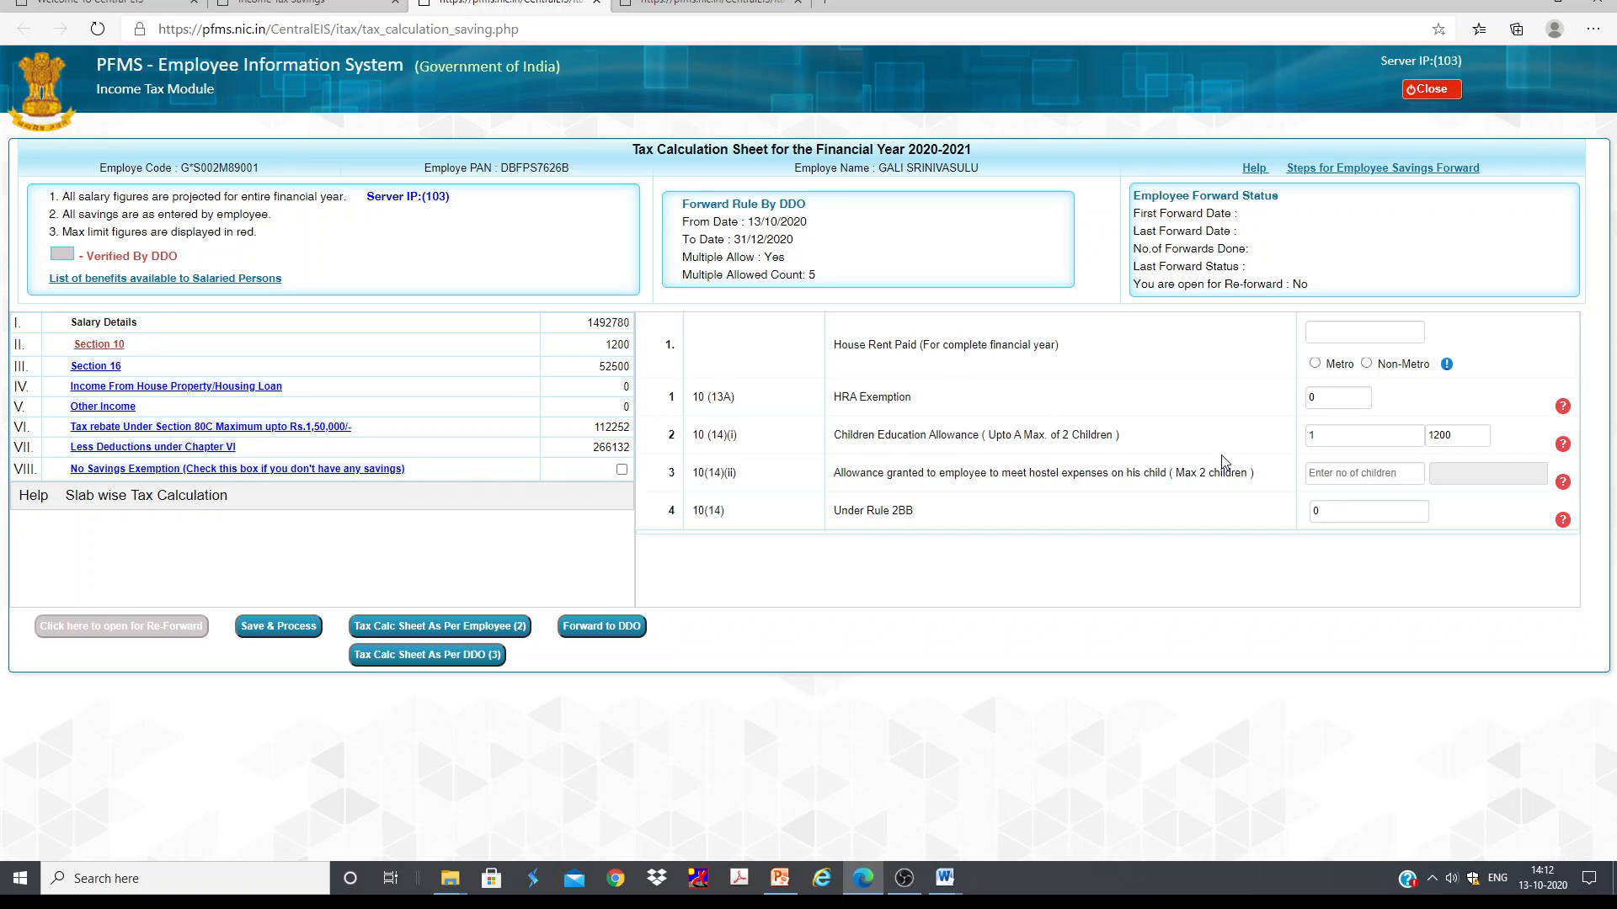
click(1349, 335)
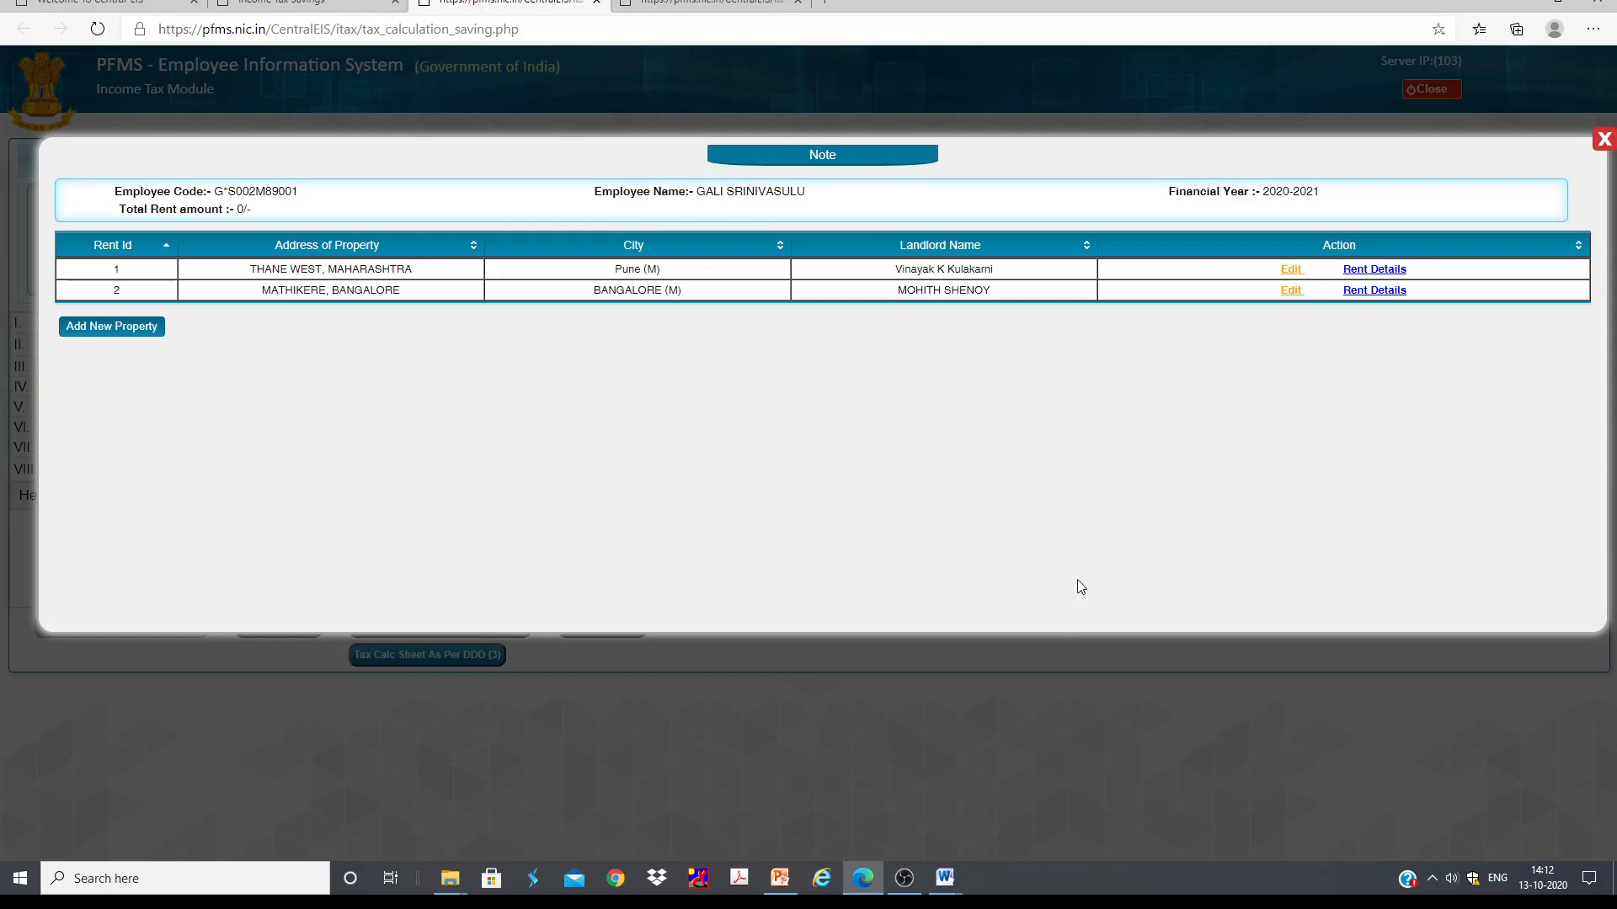
click(1603, 139)
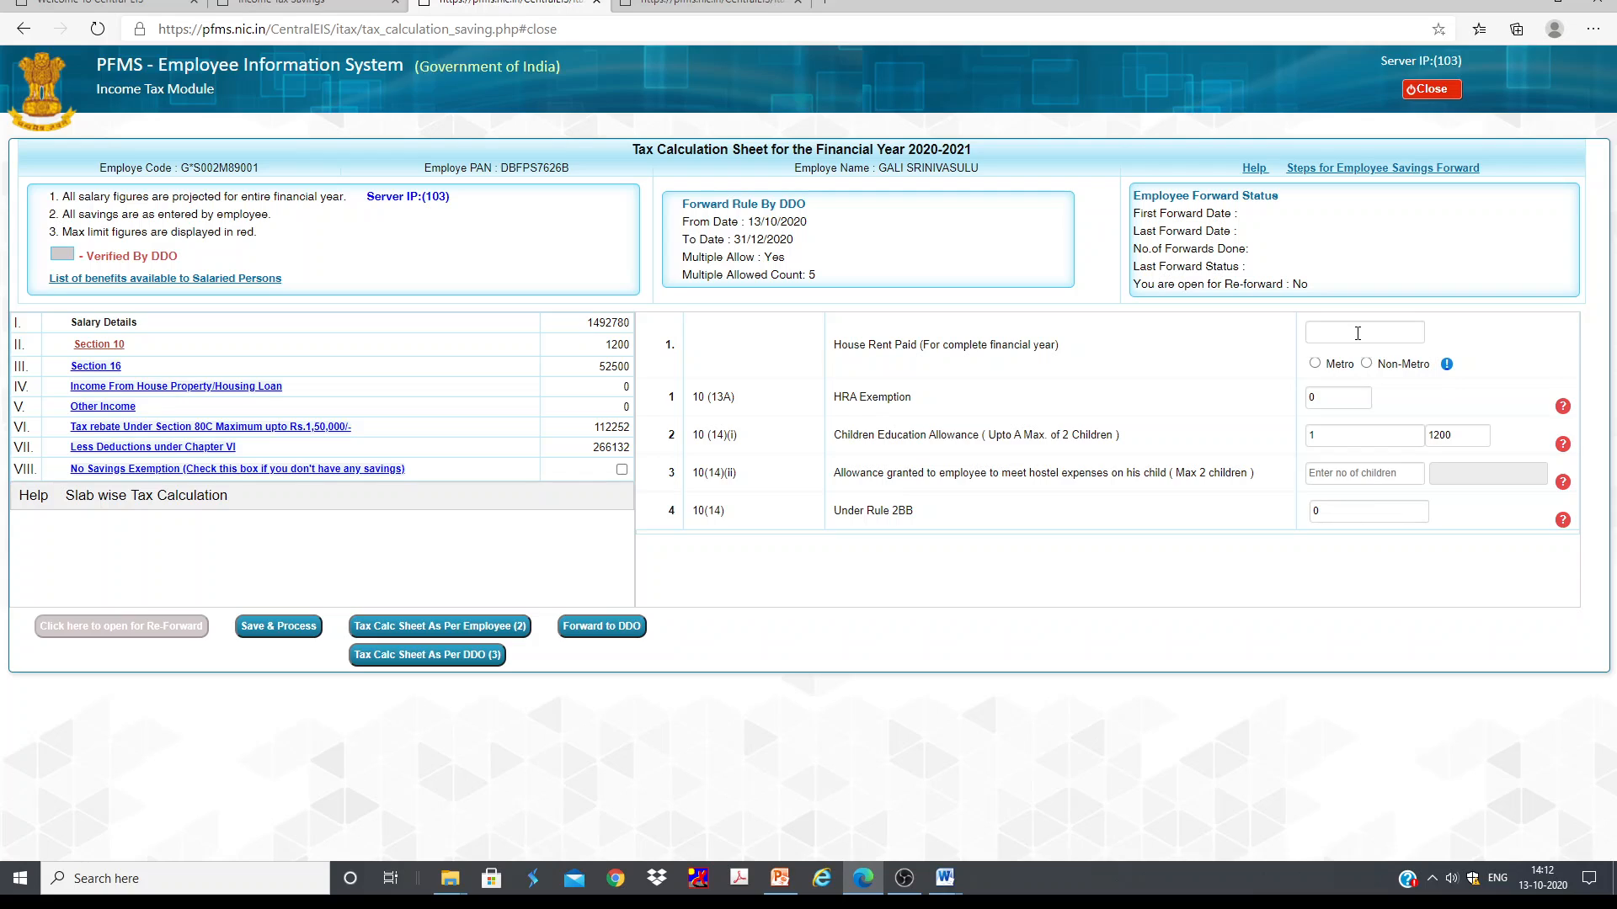
click(1364, 330)
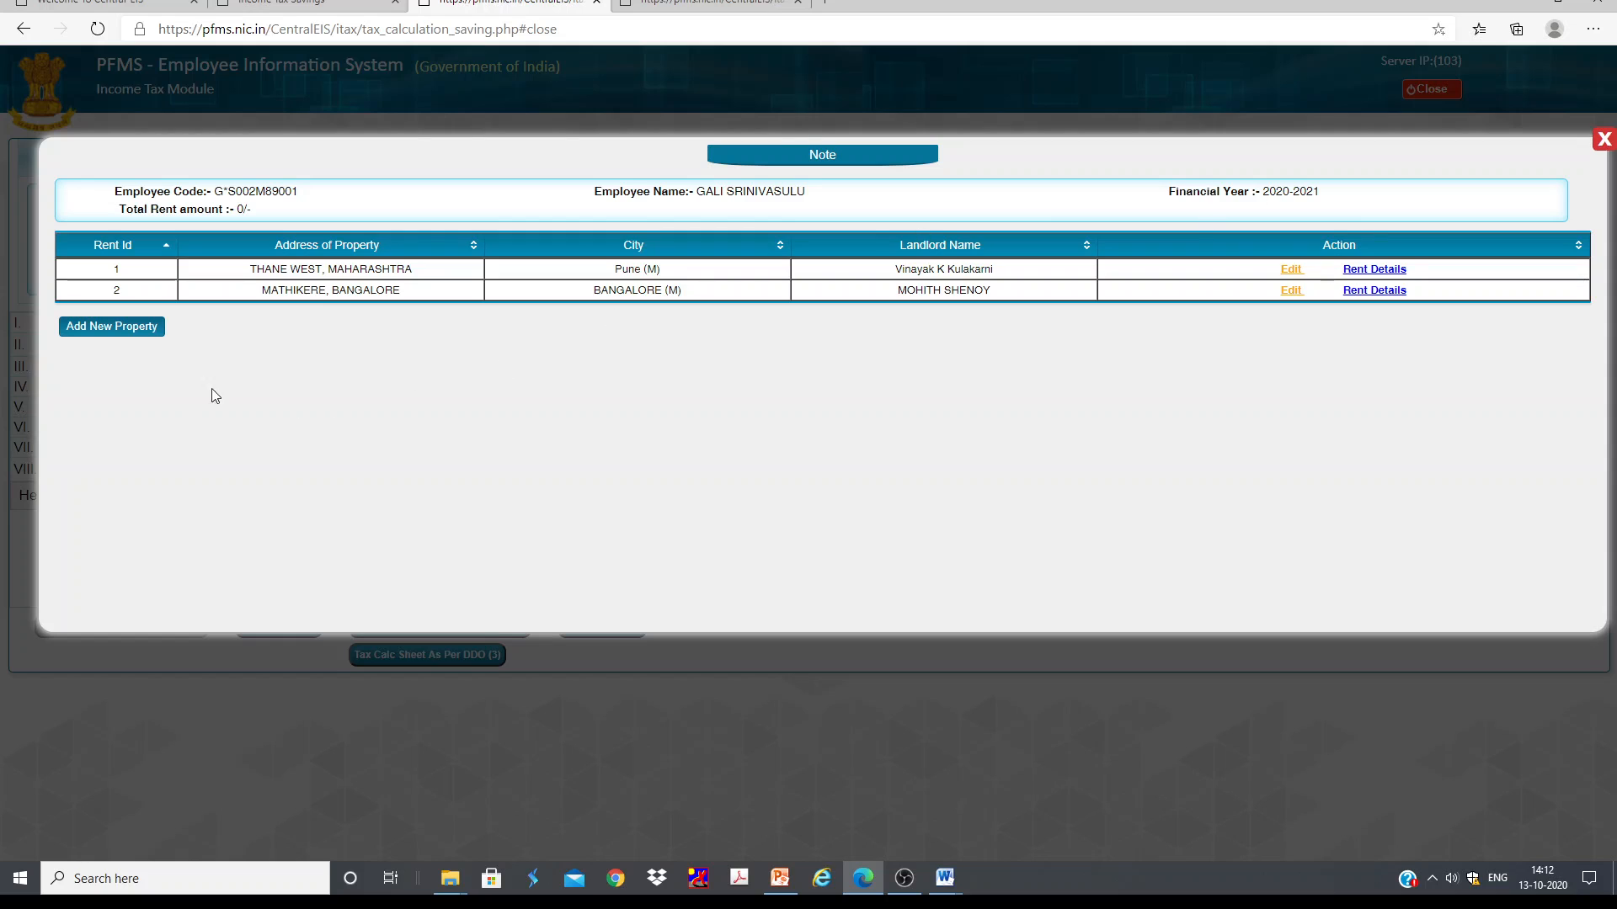
click(108, 327)
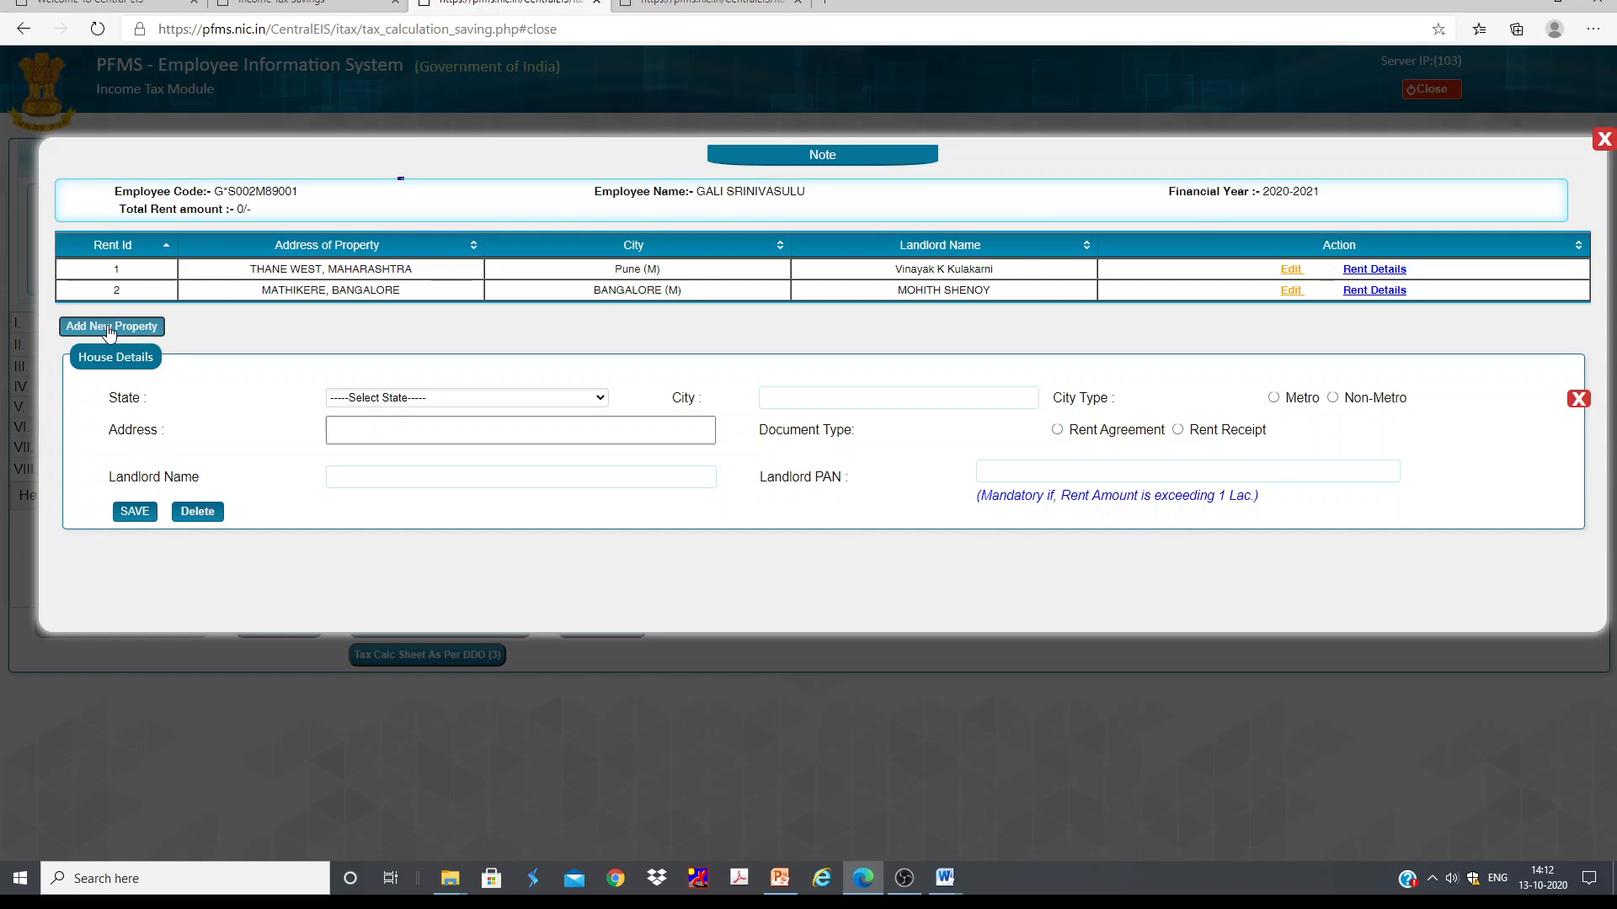
click(371, 398)
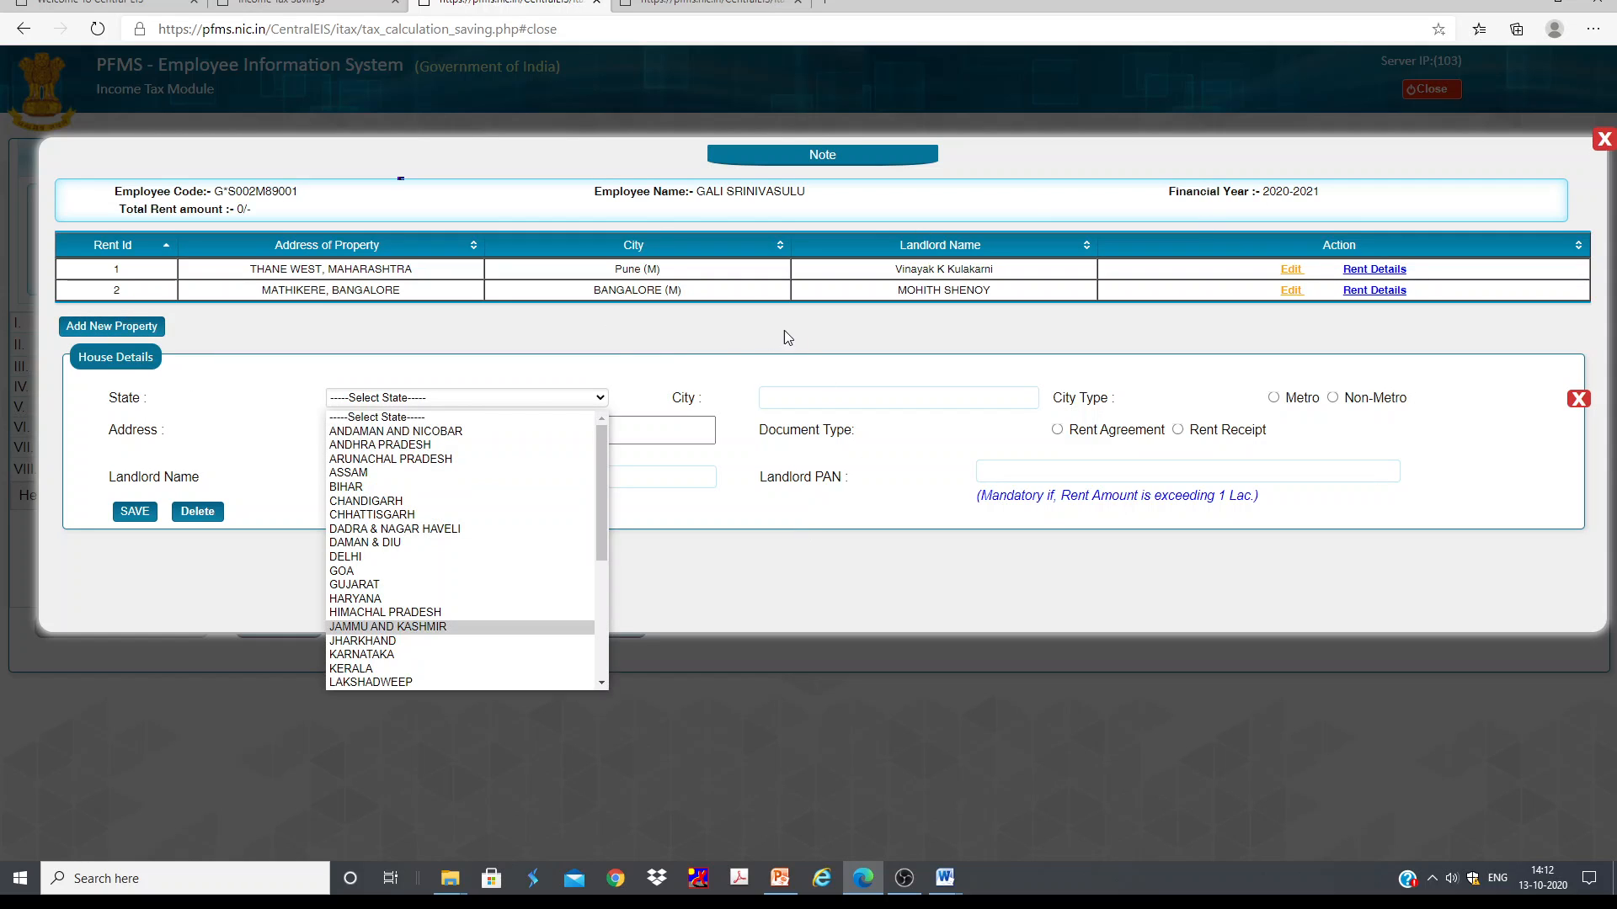
click(721, 360)
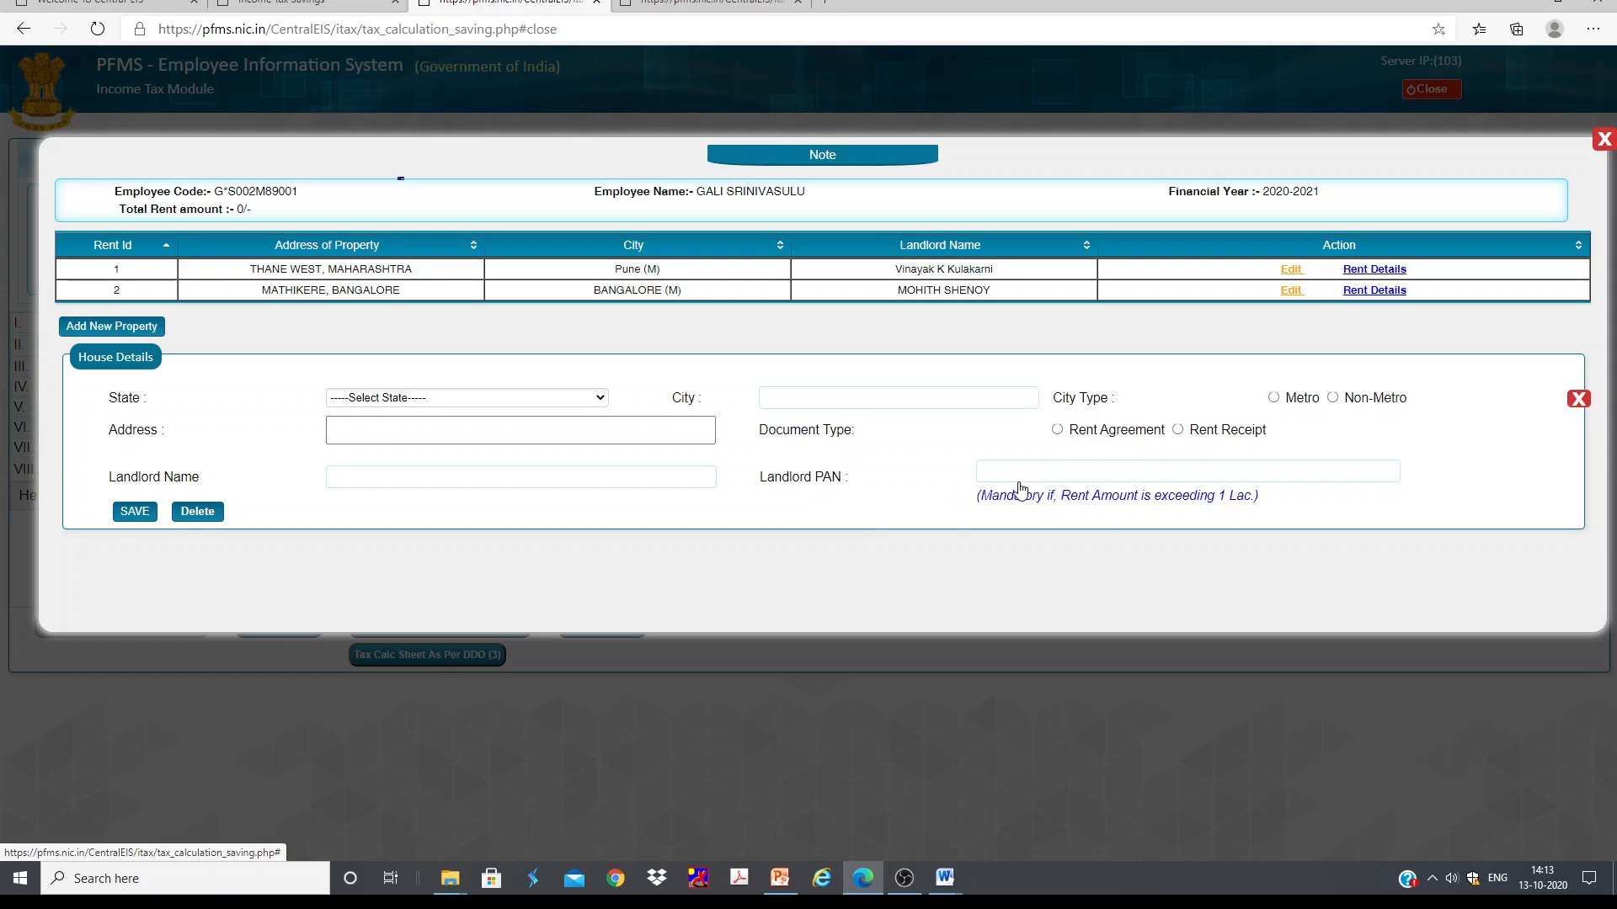
Step: Open the rent details for the Thane West property and scroll through the monthly rent and exemption table
click(1368, 269)
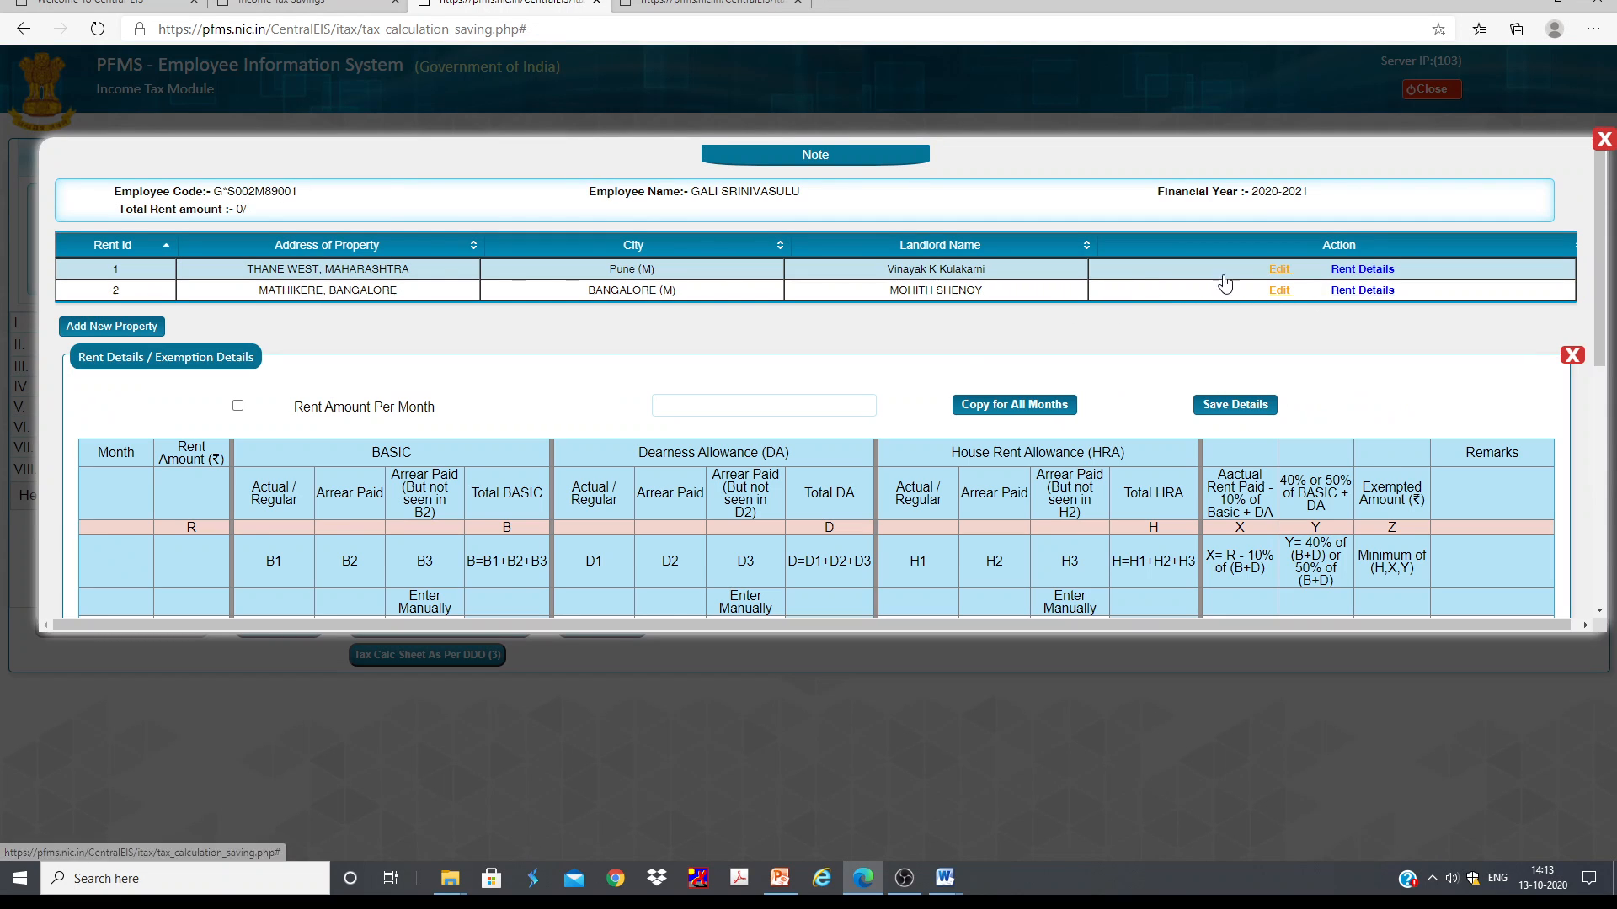
scroll(584, 455, down, 2)
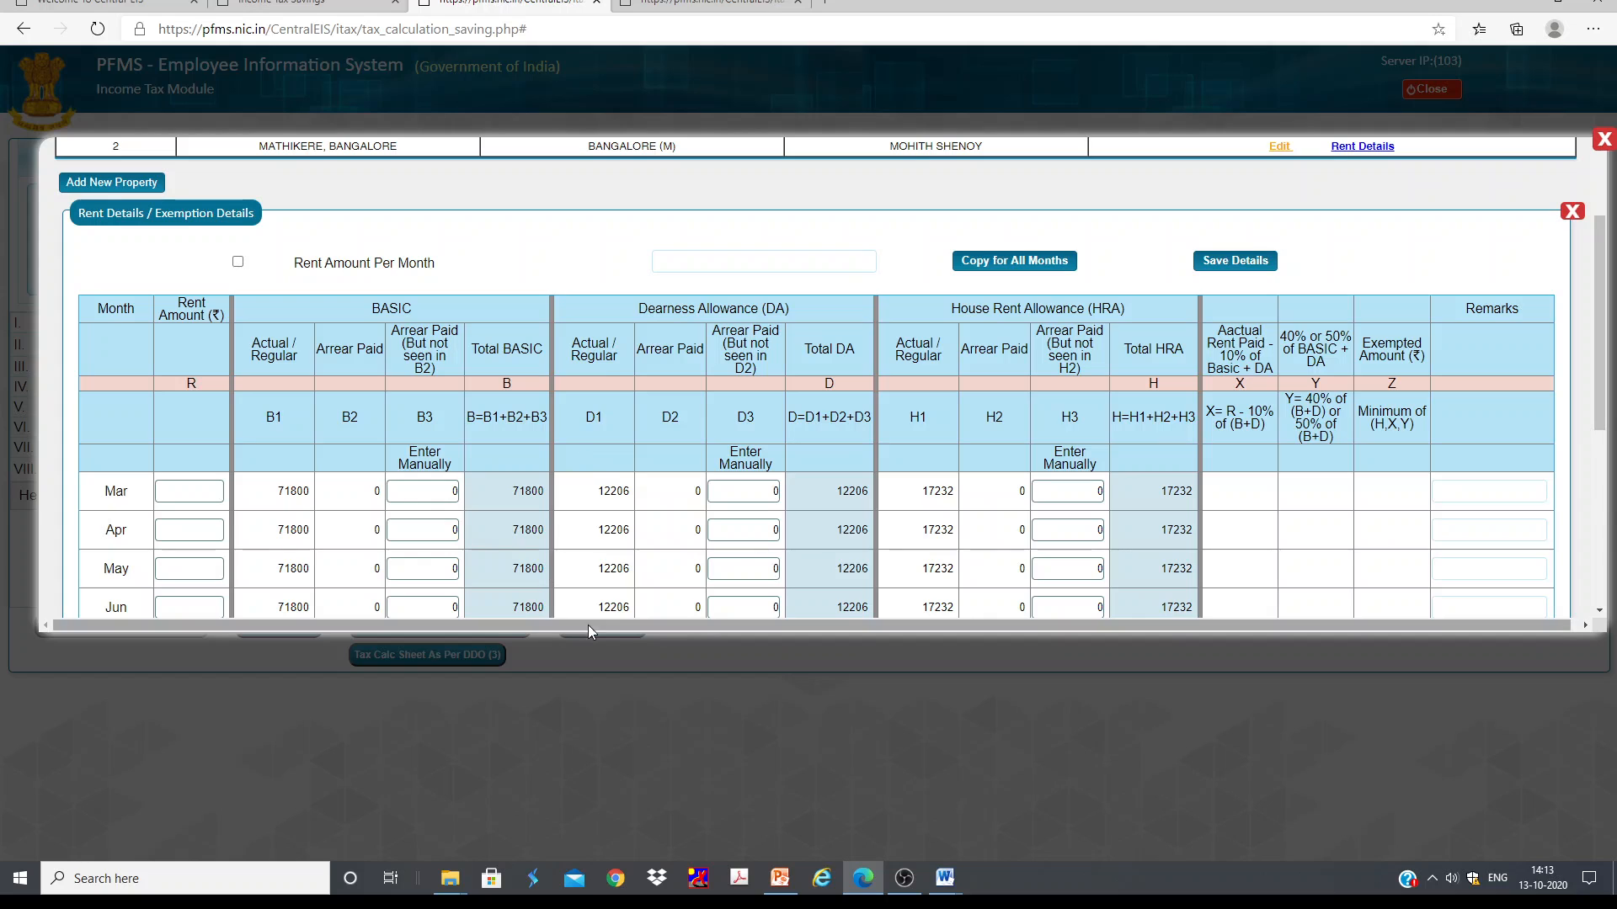
scroll(1318, 236, up, 2)
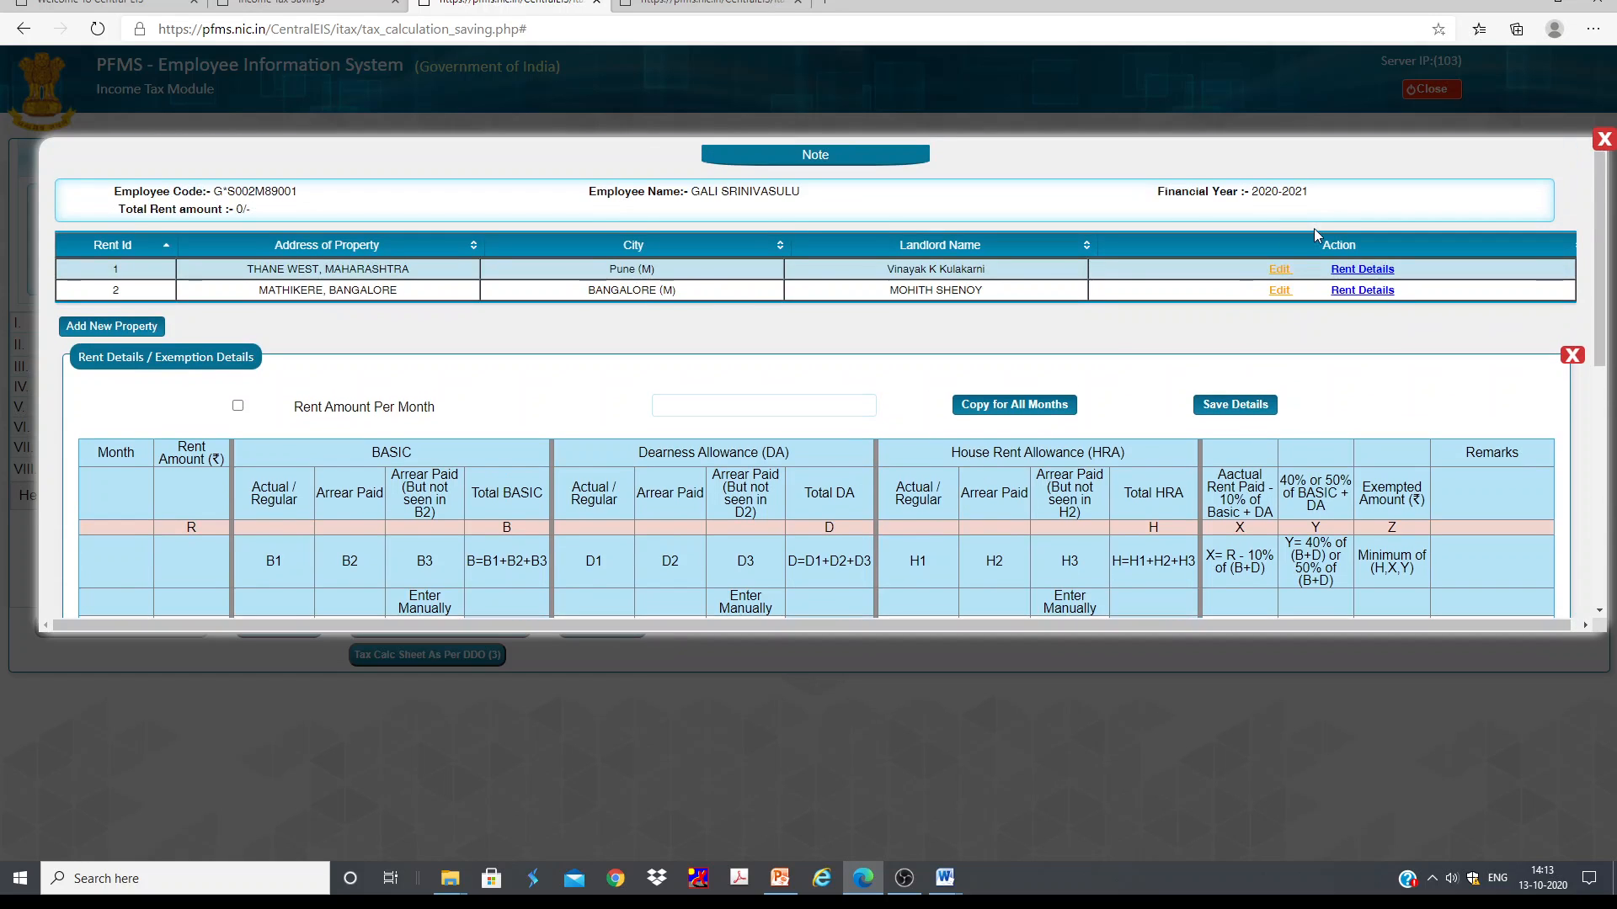
scroll(578, 379, down, 7)
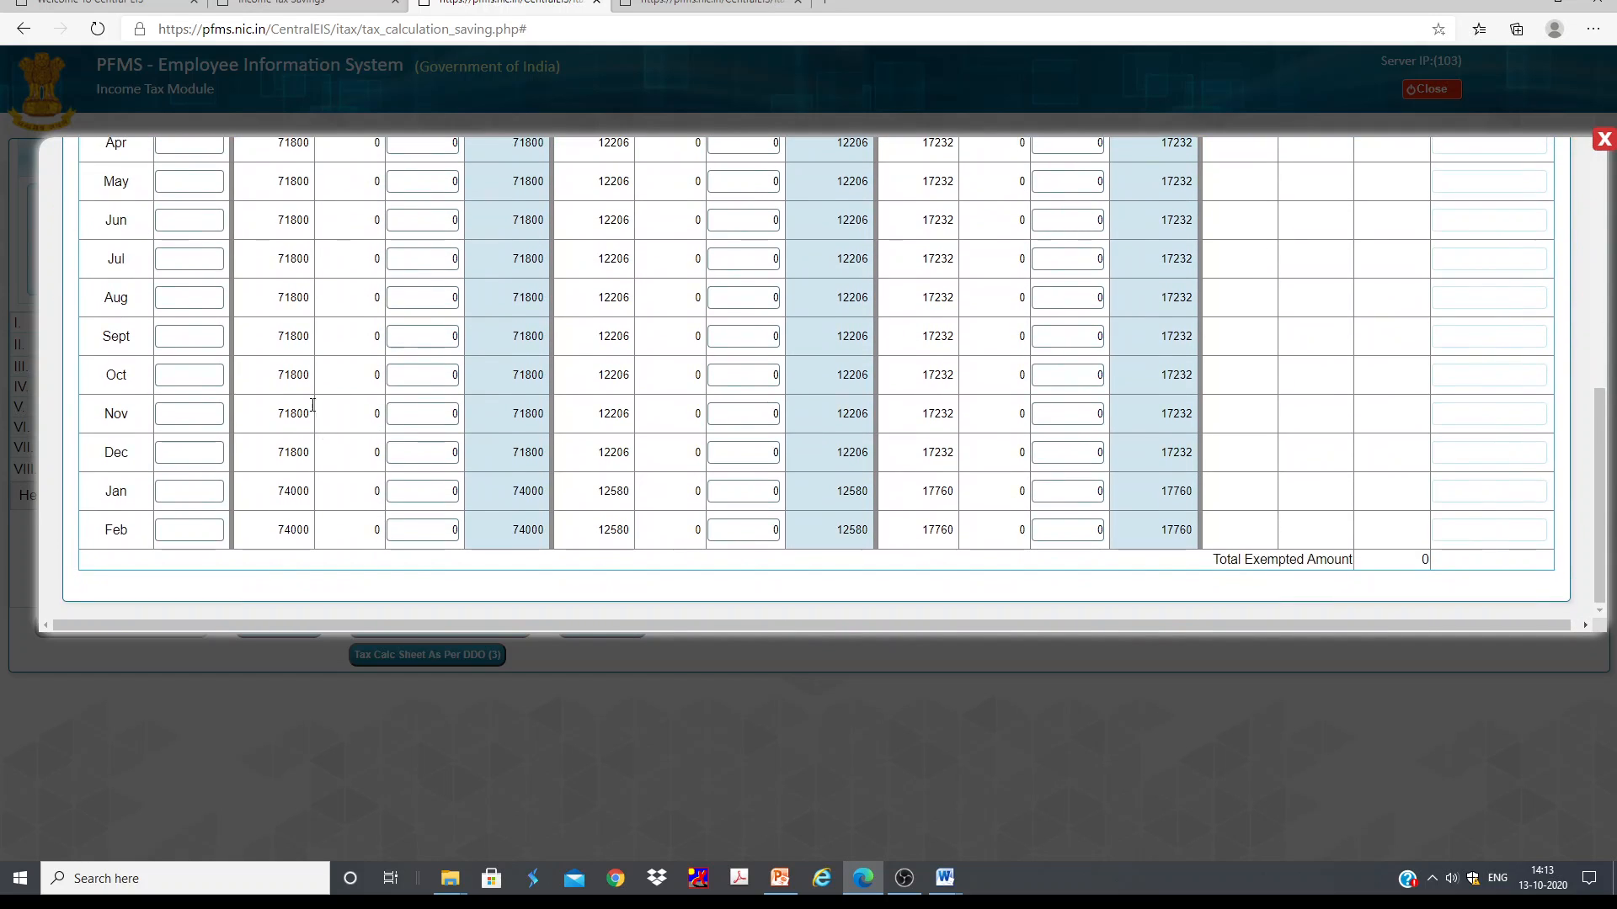
scroll(312, 405, up, 4)
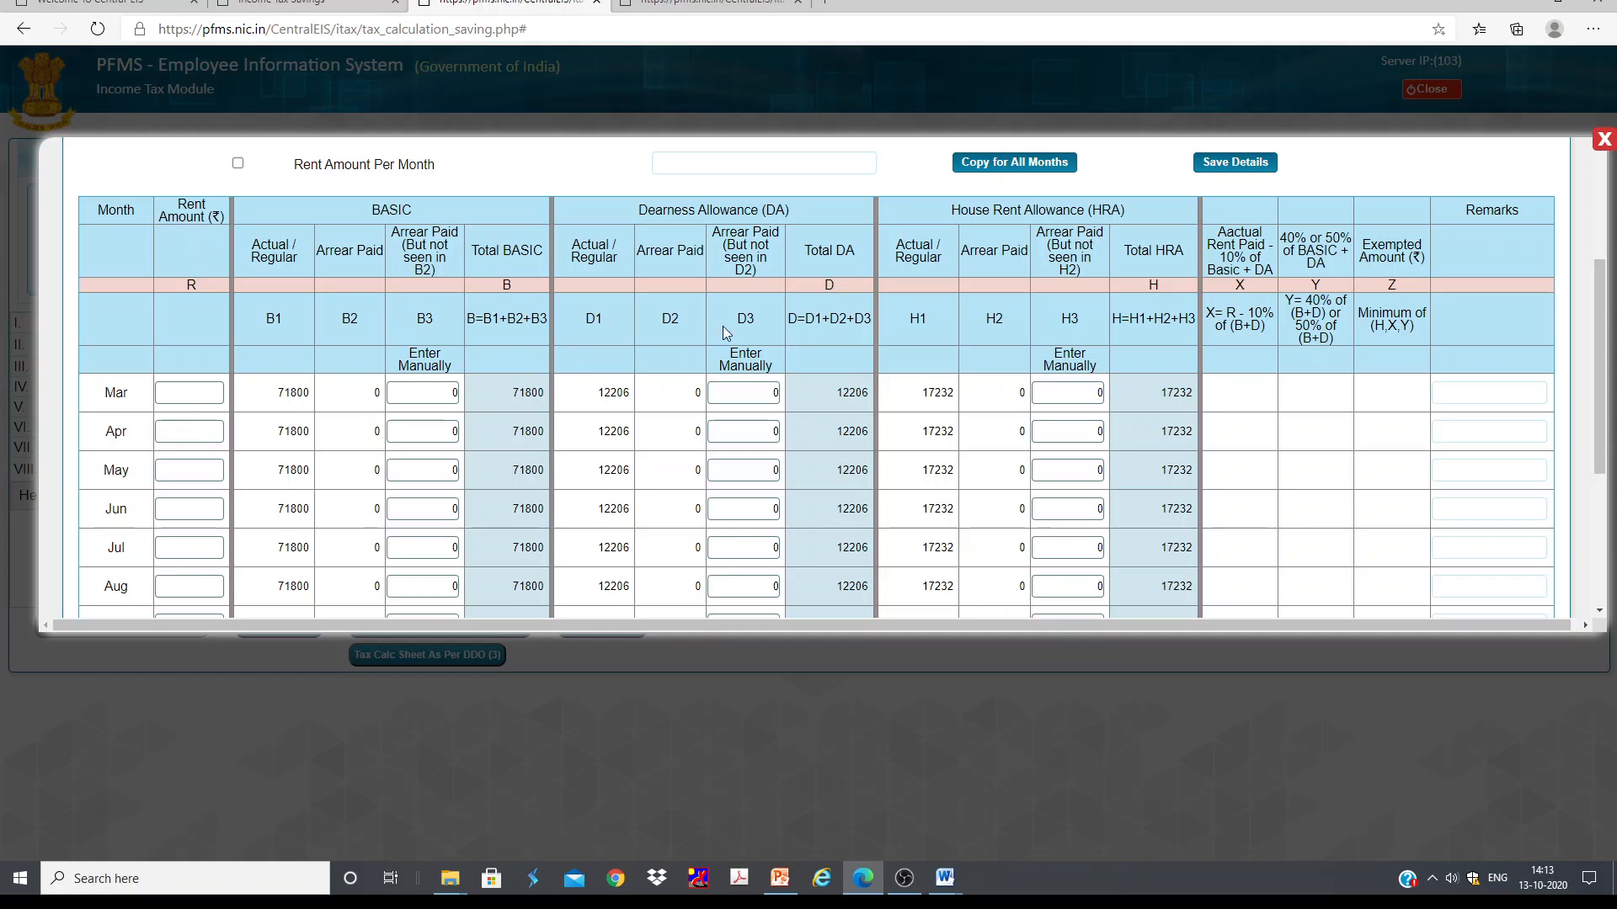
scroll(723, 332, up, 3)
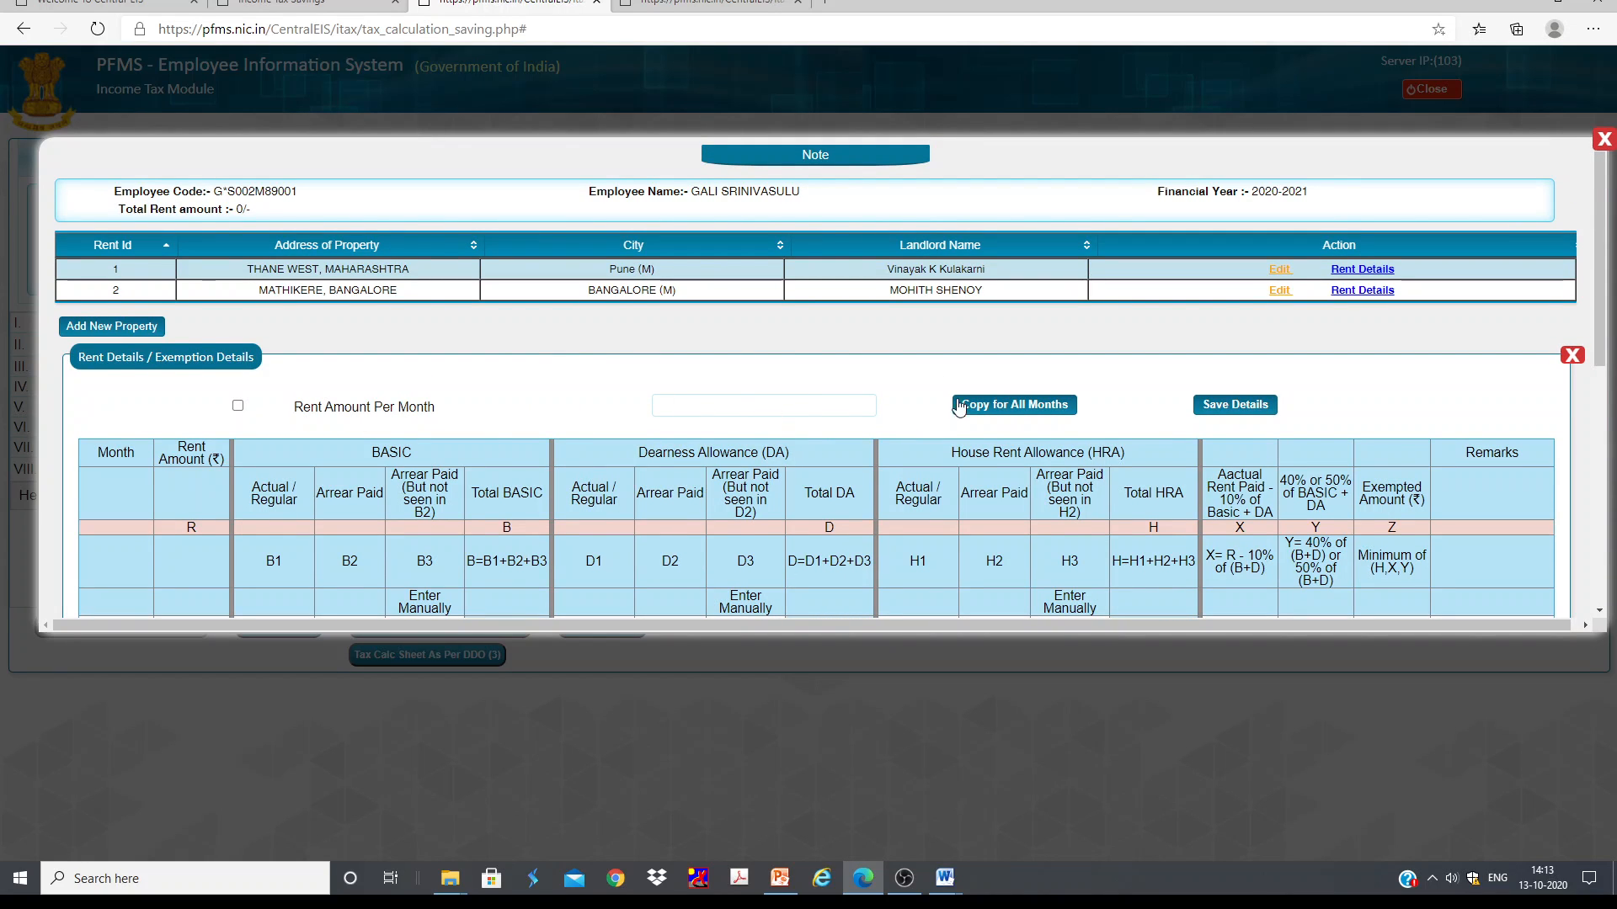
scroll(239, 411, down, 4)
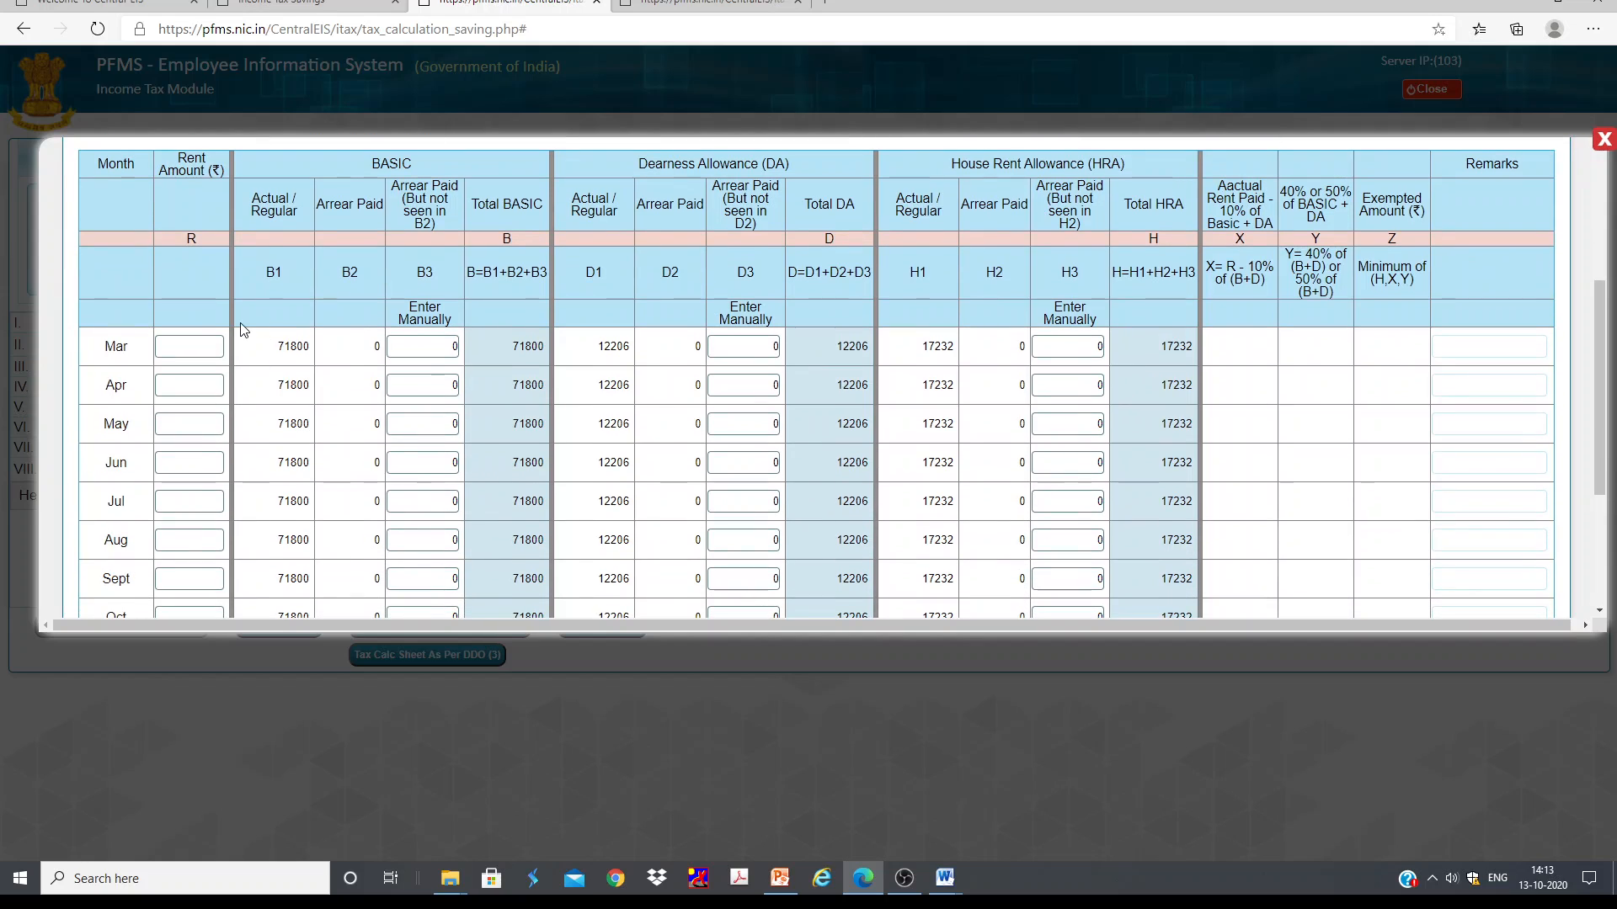
scroll(181, 438, down, 4)
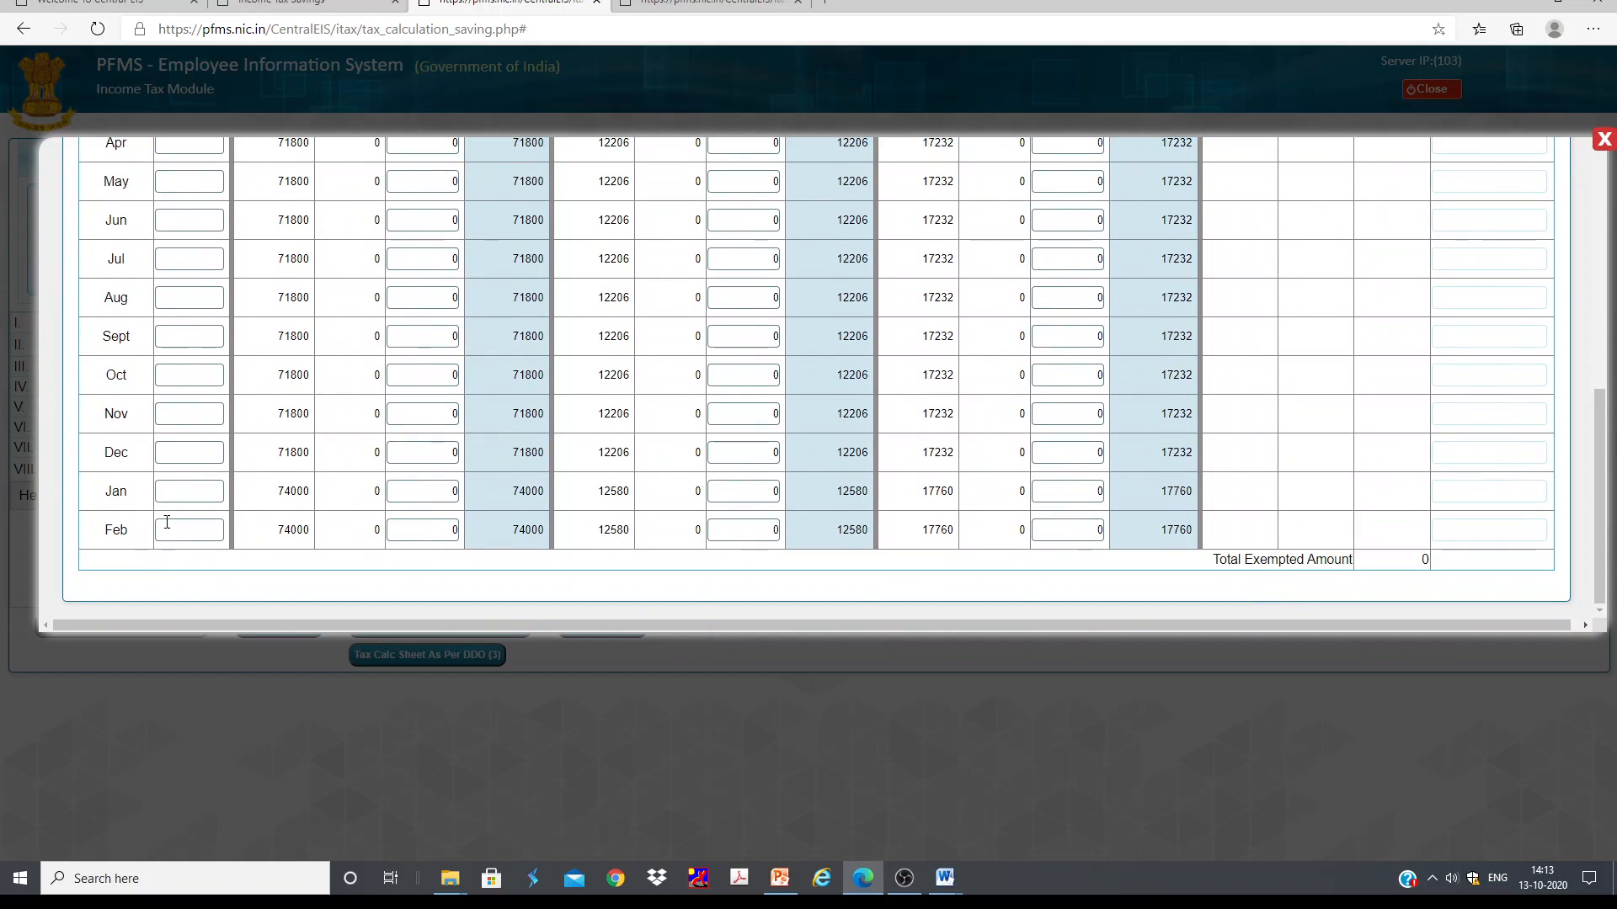
scroll(187, 465, up, 8)
scroll(707, 413, down, 5)
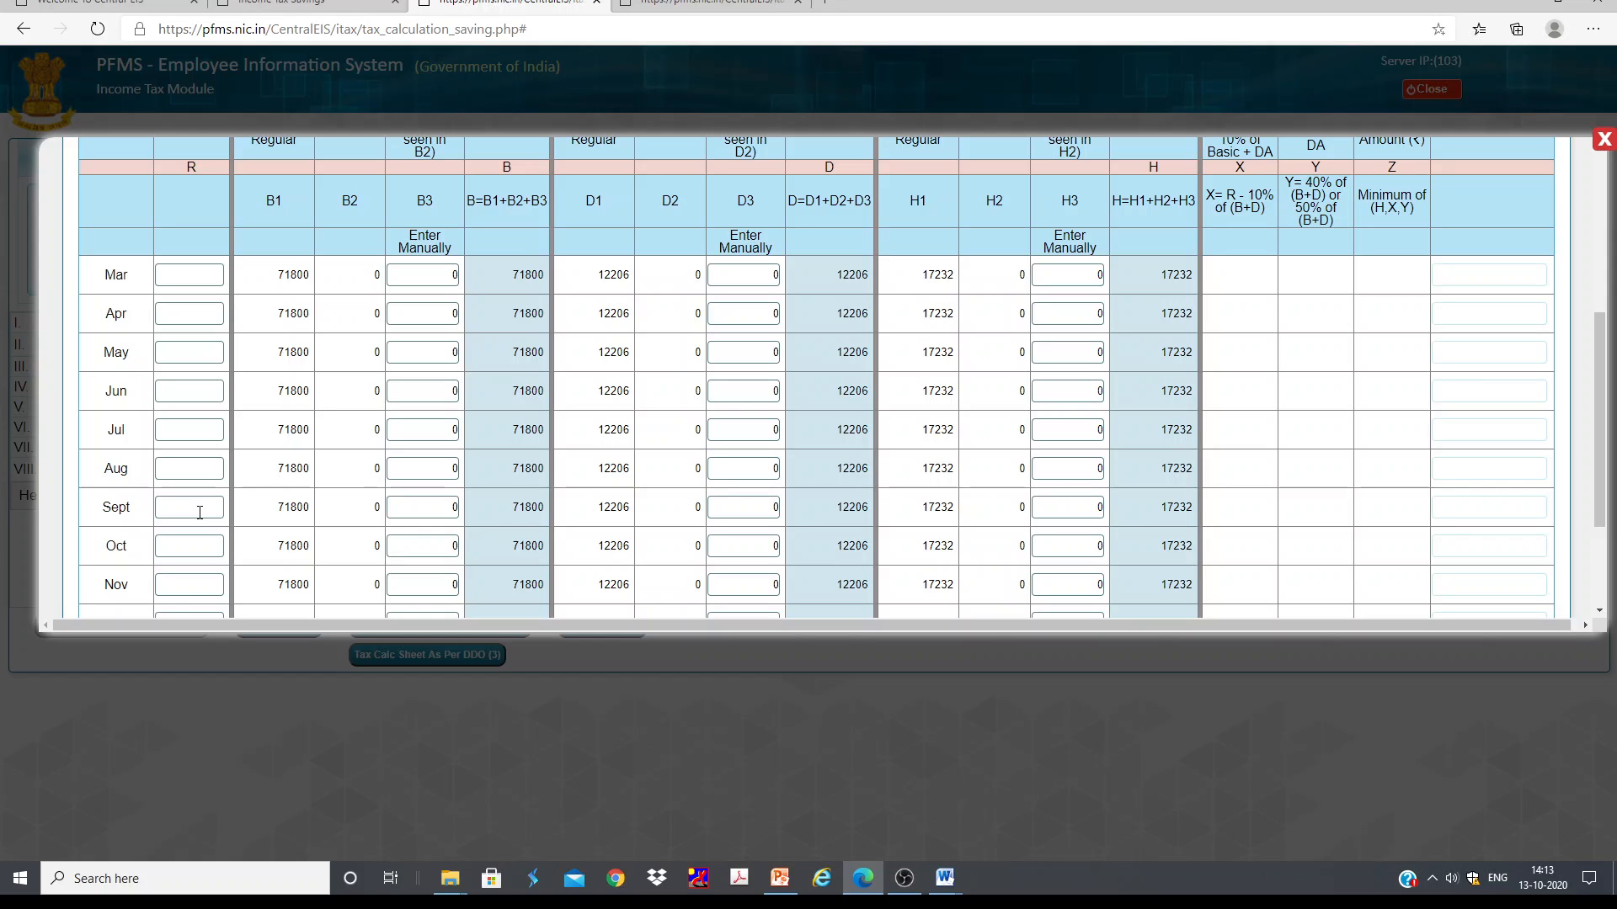
scroll(199, 512, down, 2)
scroll(840, 384, up, 5)
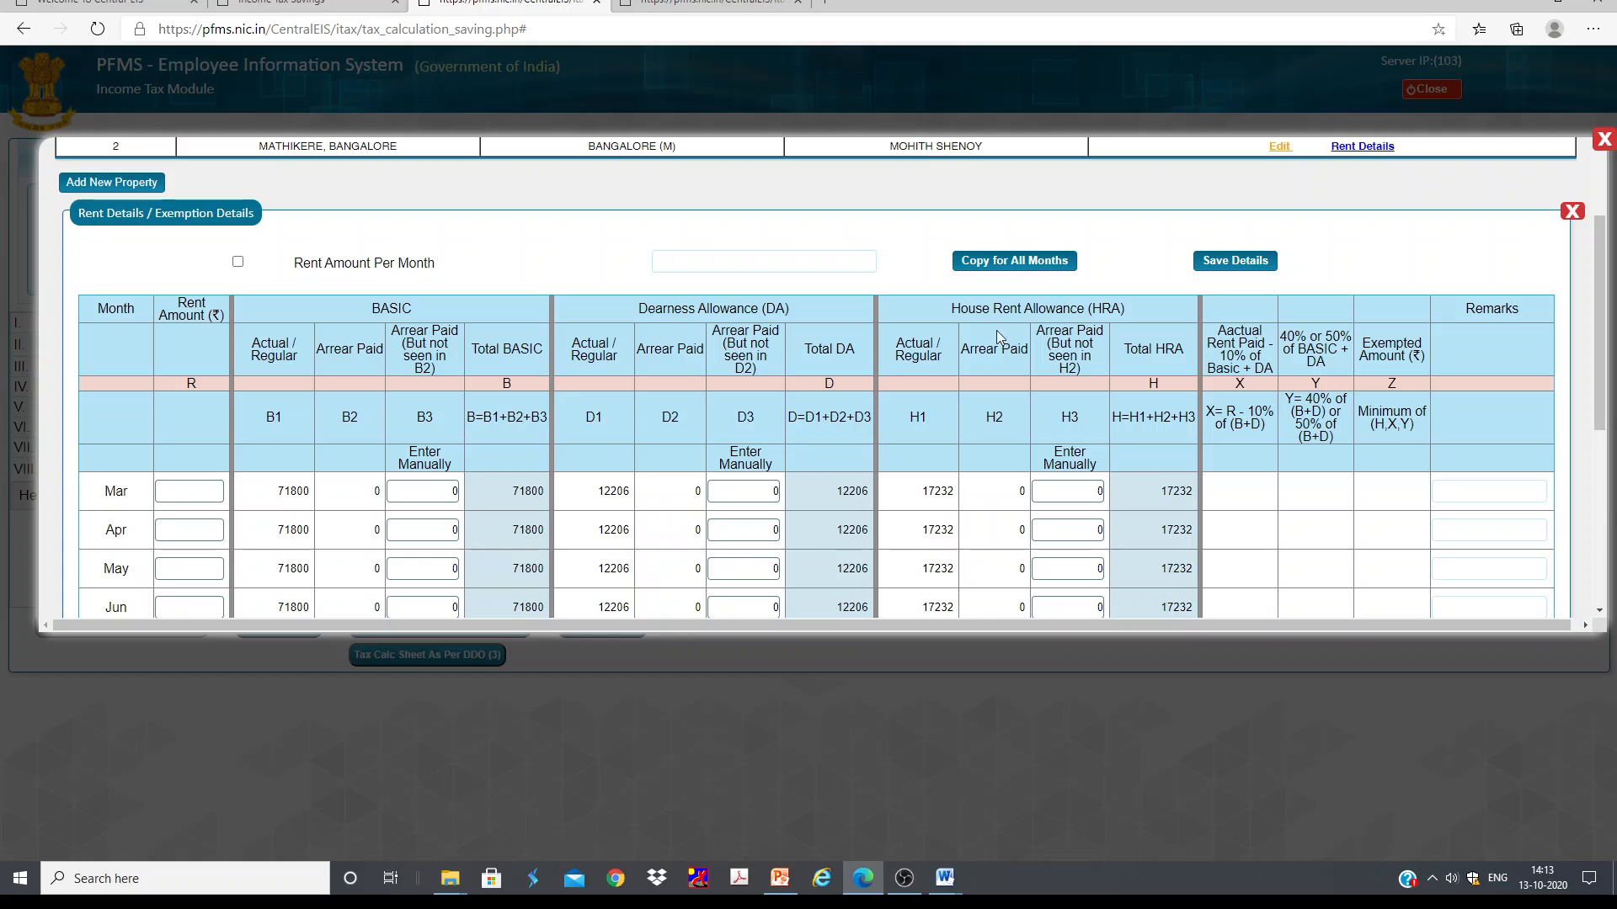
scroll(815, 390, up, 2)
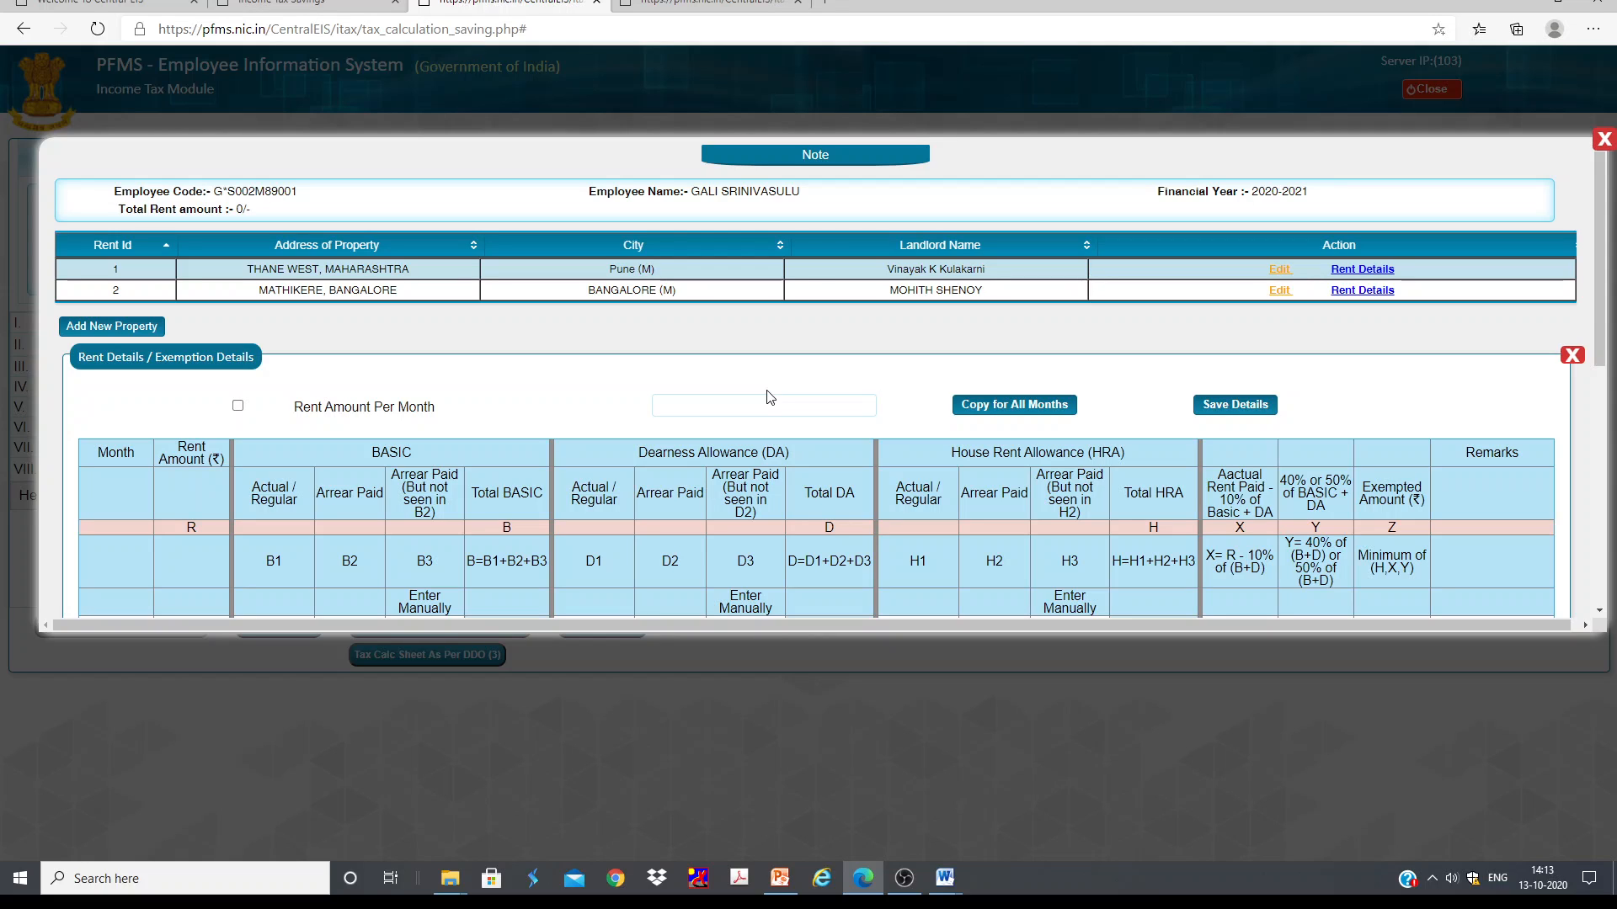
scroll(829, 472, down, 3)
scroll(370, 513, down, 1)
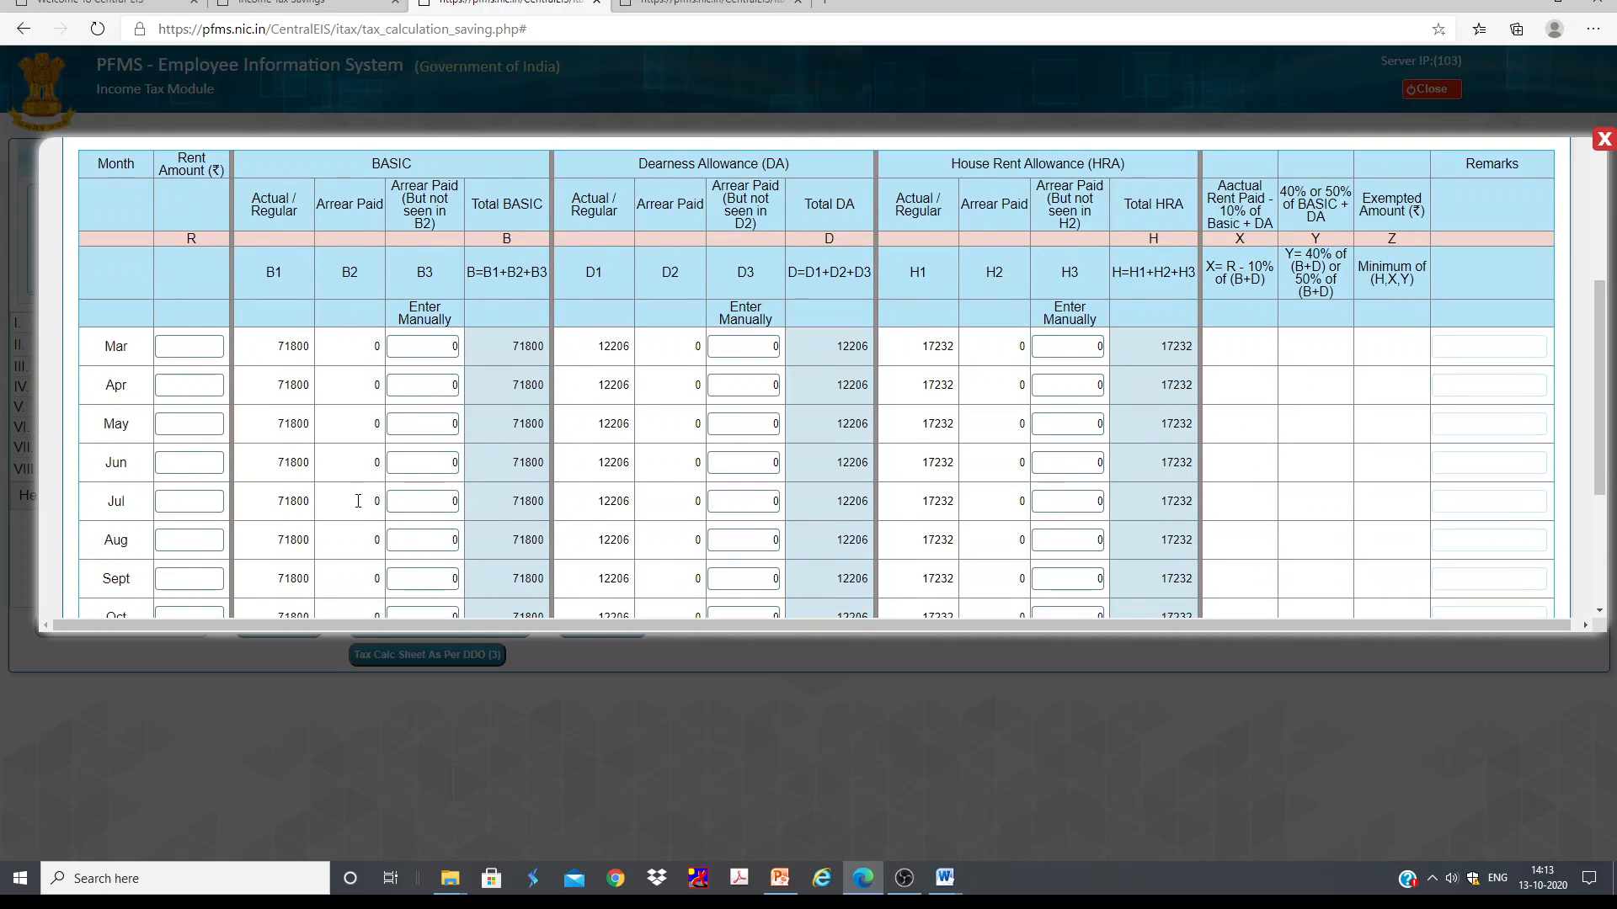
Step: Select the March and August rent amount fields and review the computed exemption columns
click(202, 346)
click(202, 539)
scroll(195, 540, down, 3)
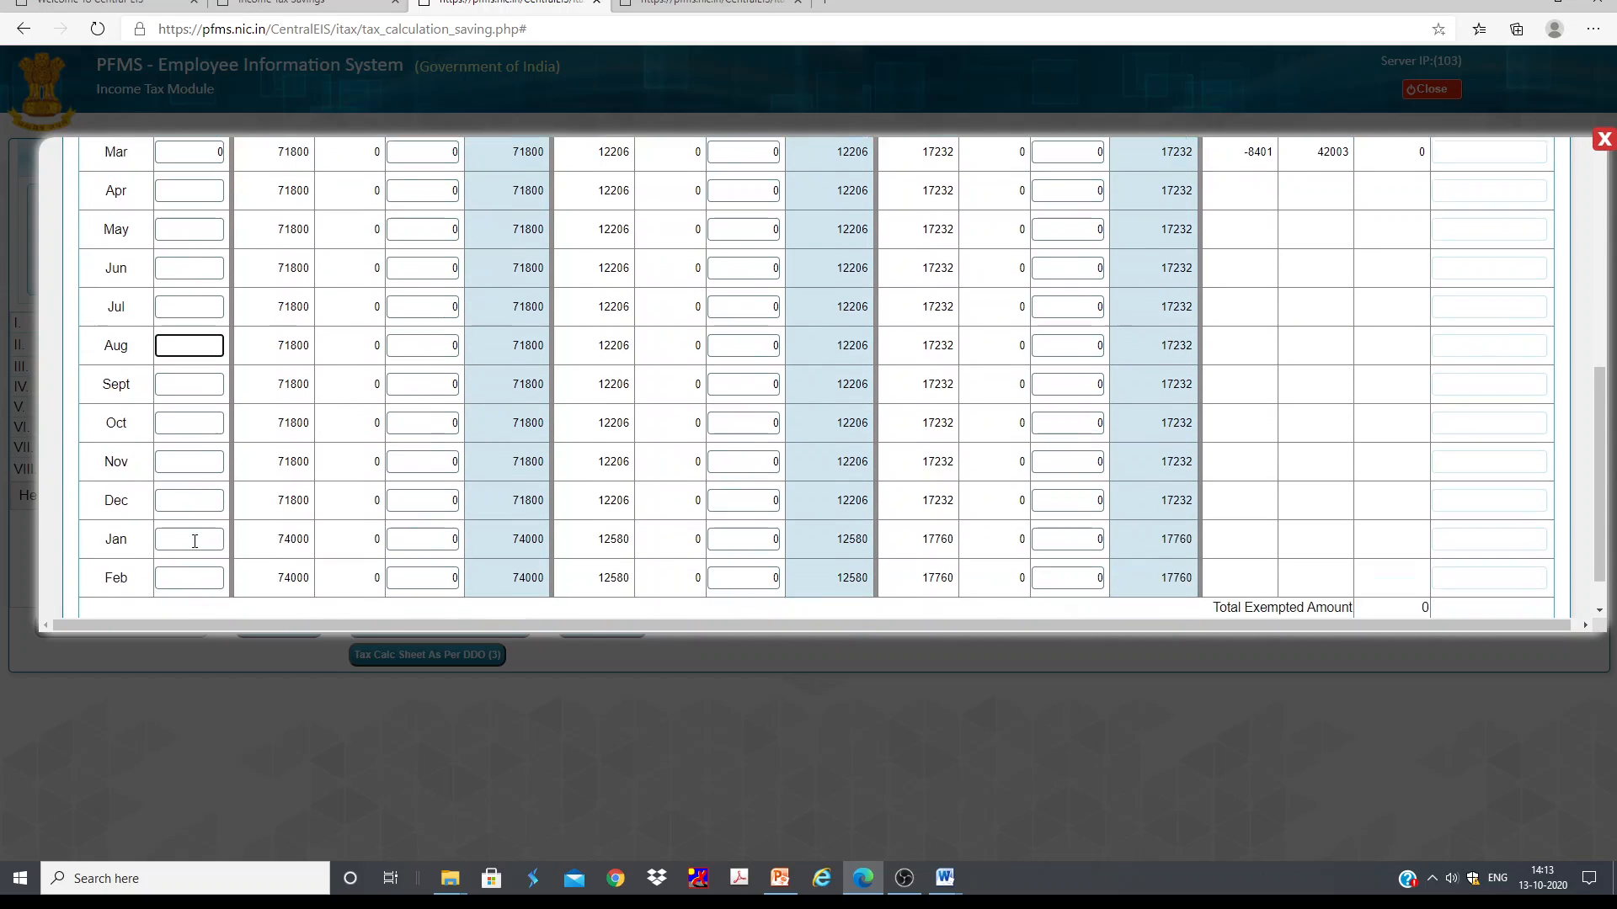
scroll(1530, 308, up, 7)
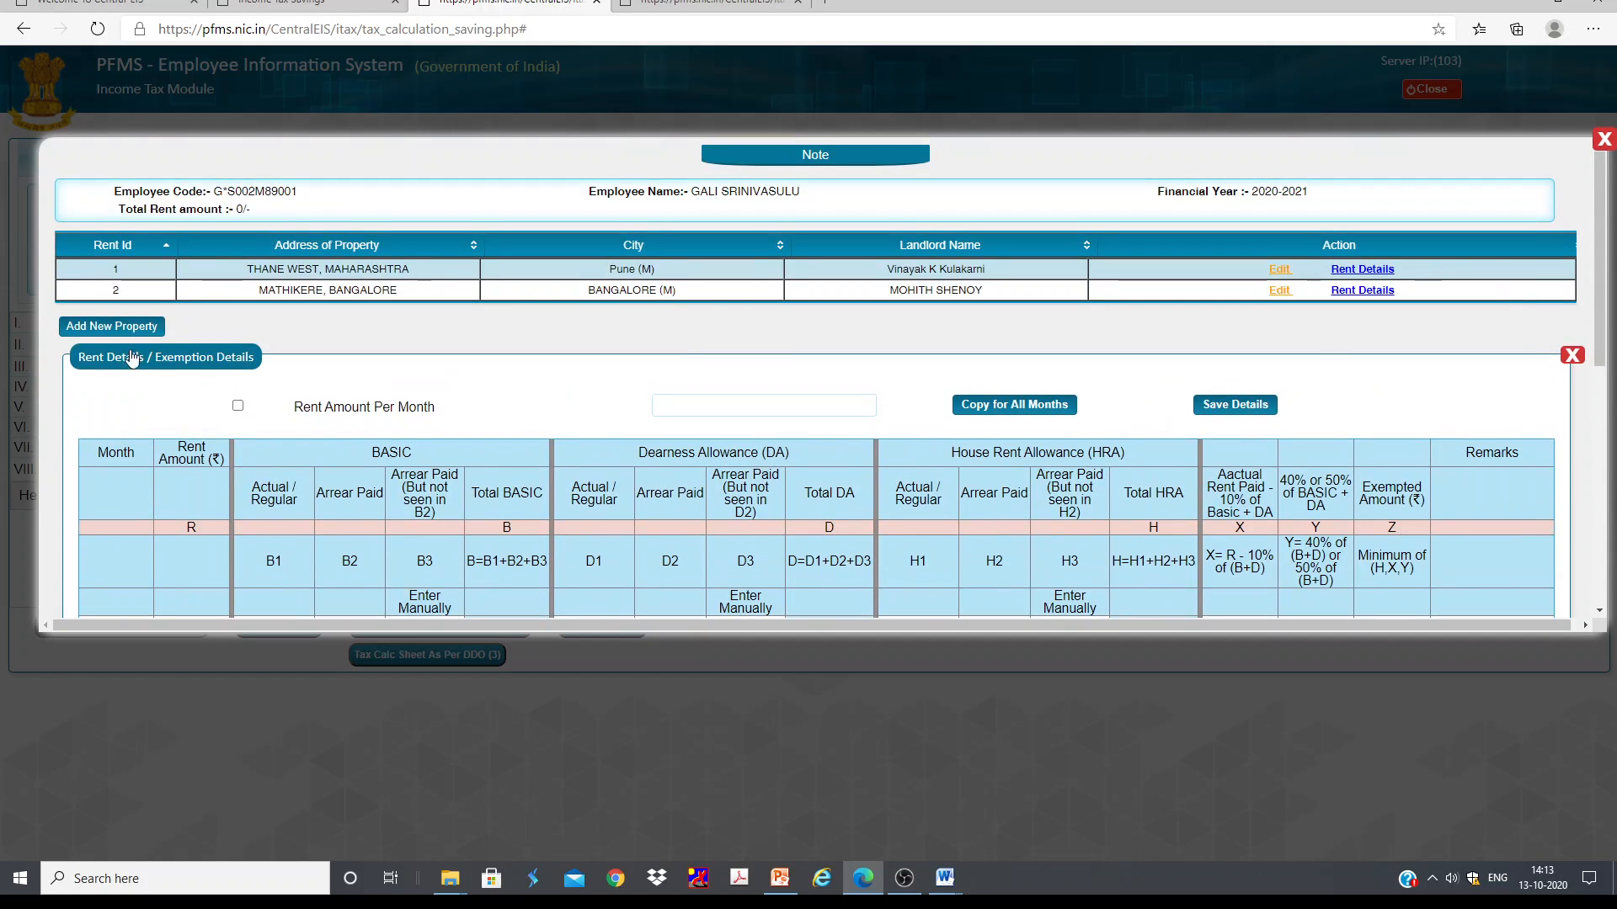
scroll(170, 463, down, 4)
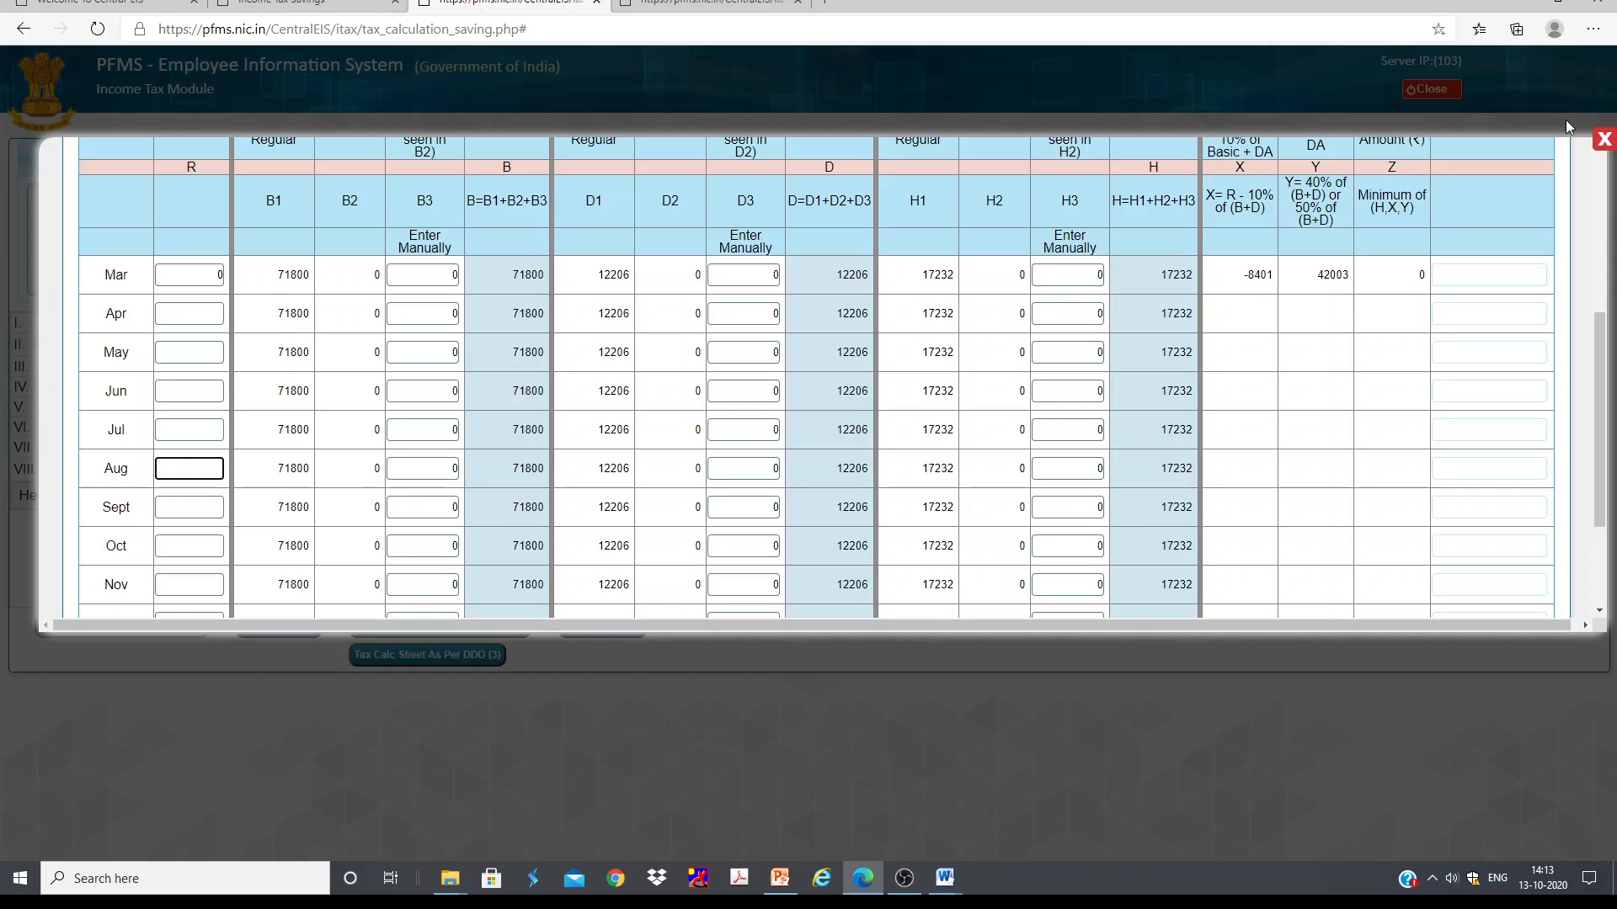
scroll(1347, 421, up, 4)
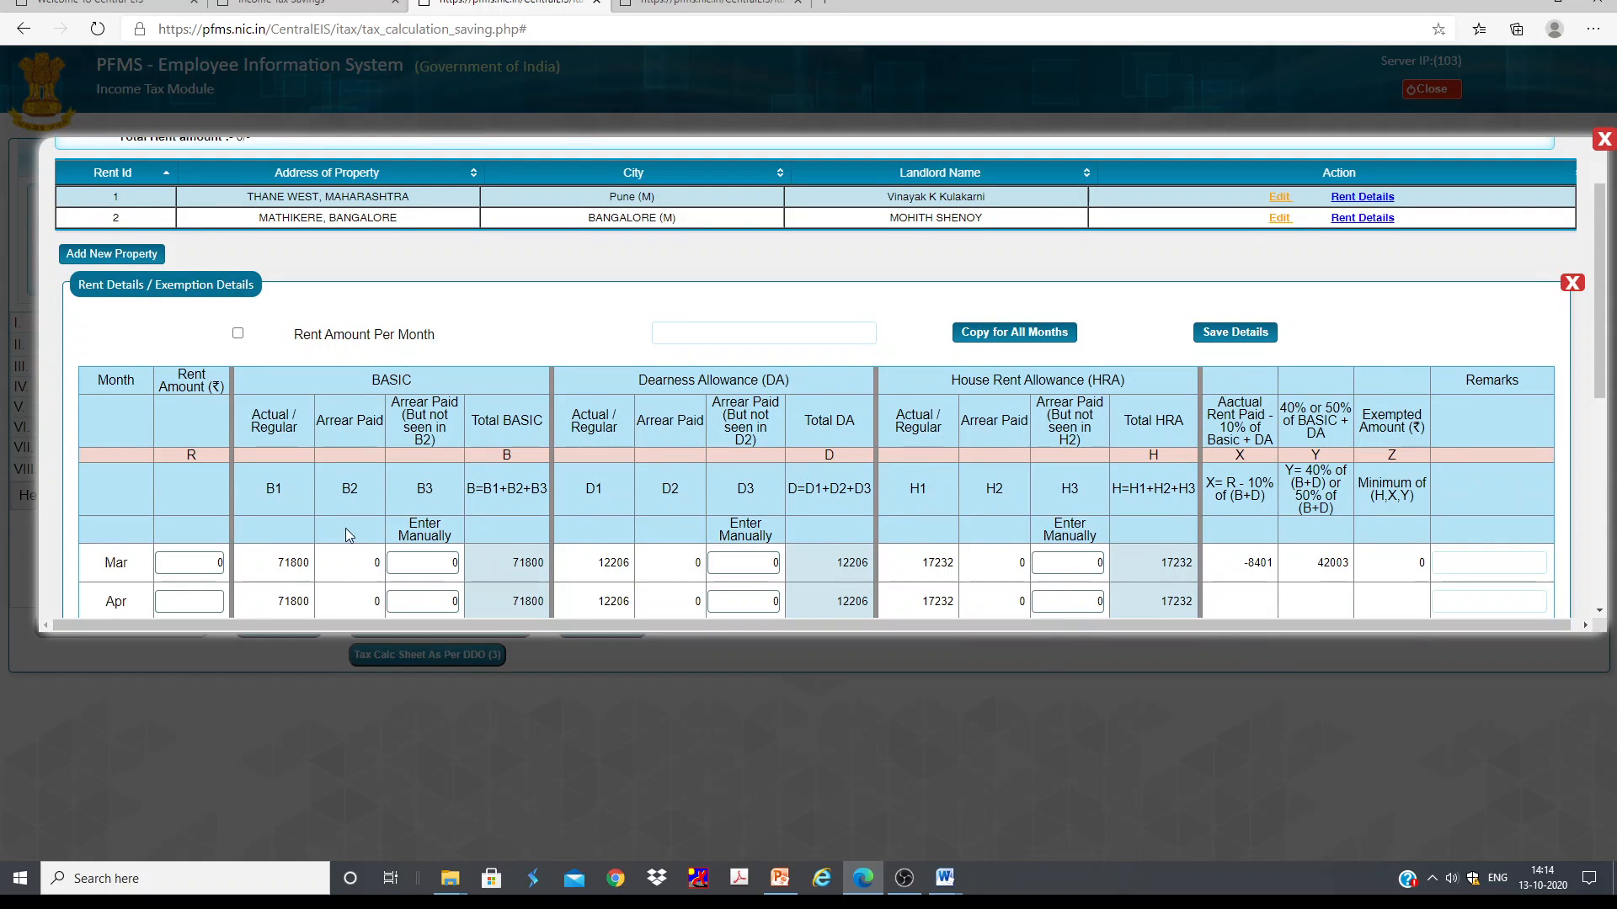
Step: Enter 14410 as the March rent amount for the Thane West property
scroll(346, 536, down, 3)
click(207, 347)
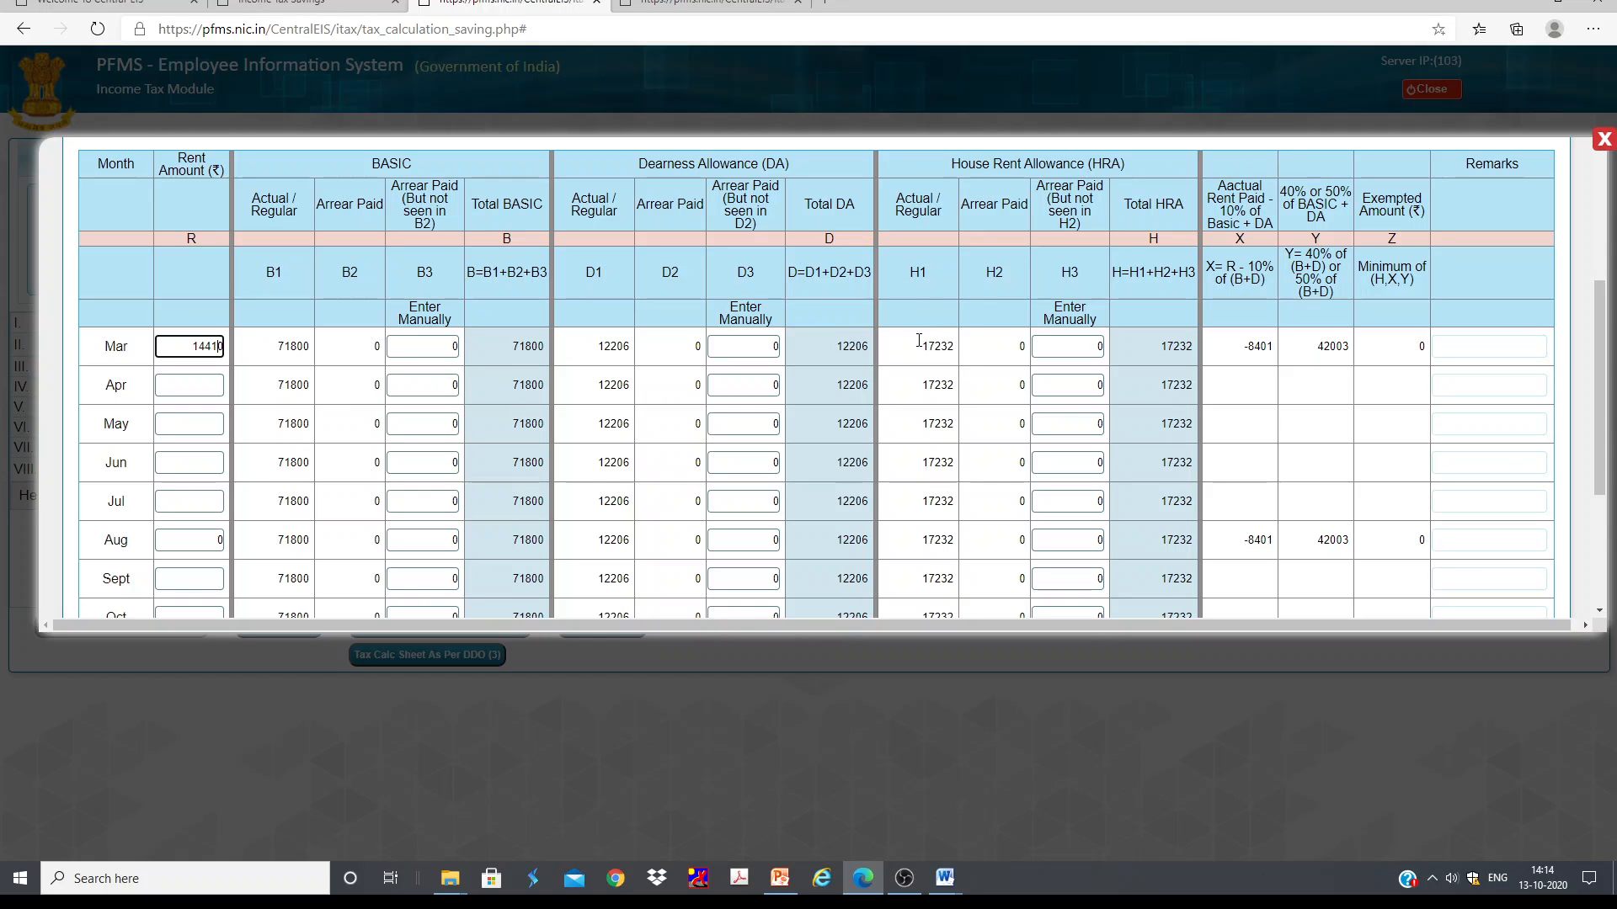
click(1482, 342)
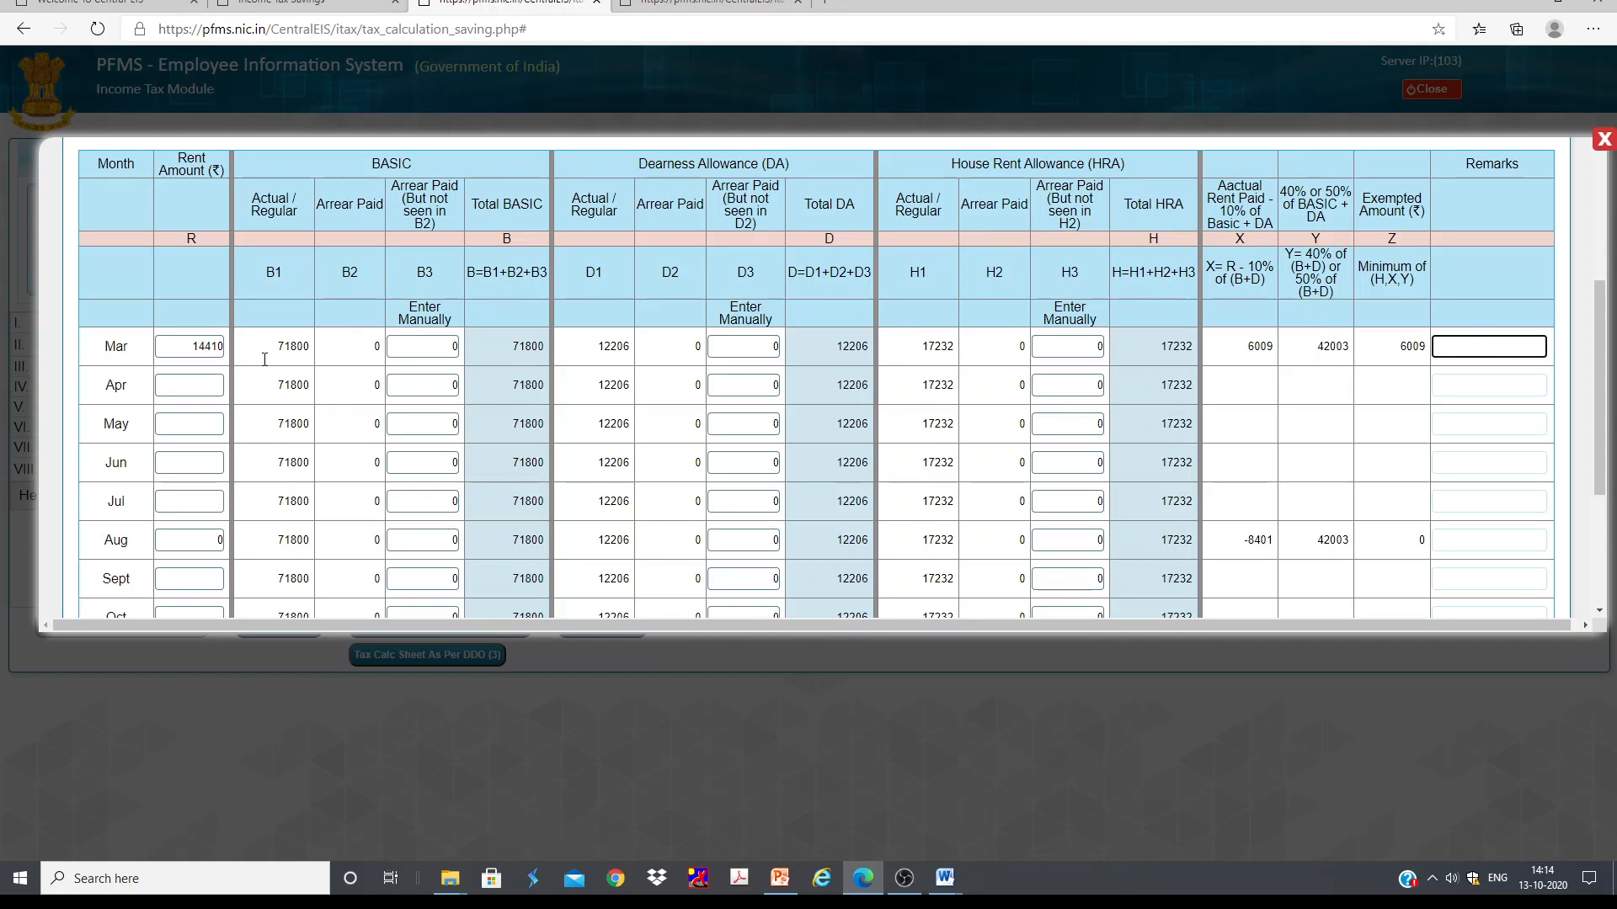
Step: Enter 14410 as the April rent amount
scroll(265, 359, up, 5)
scroll(265, 360, down, 6)
click(208, 312)
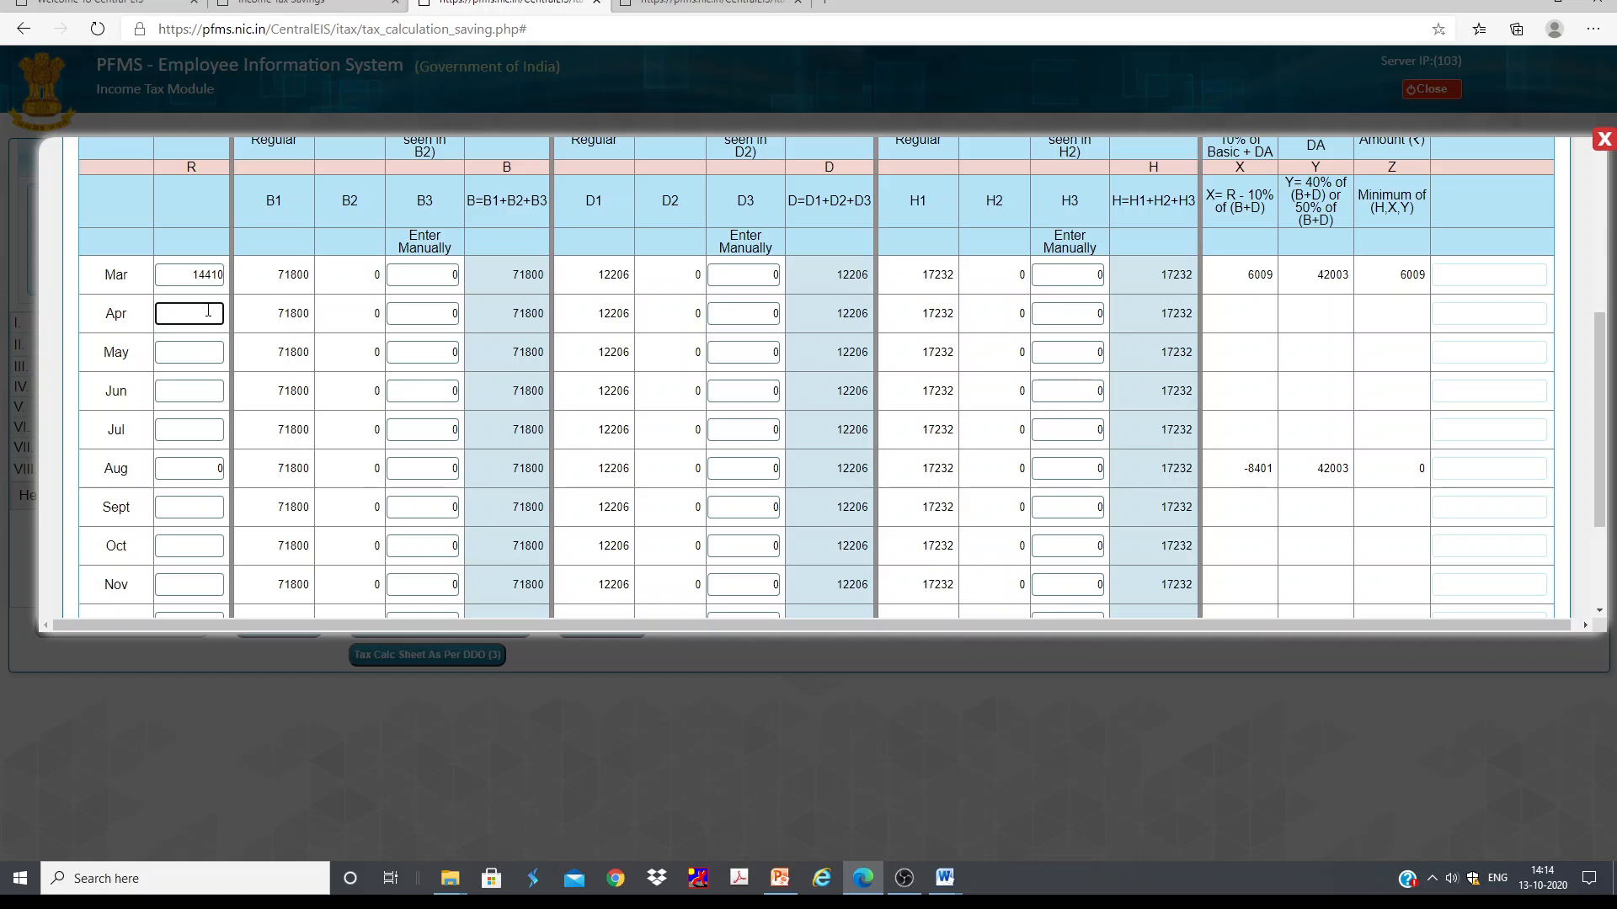
text(14410)
scroll(880, 222, up, 4)
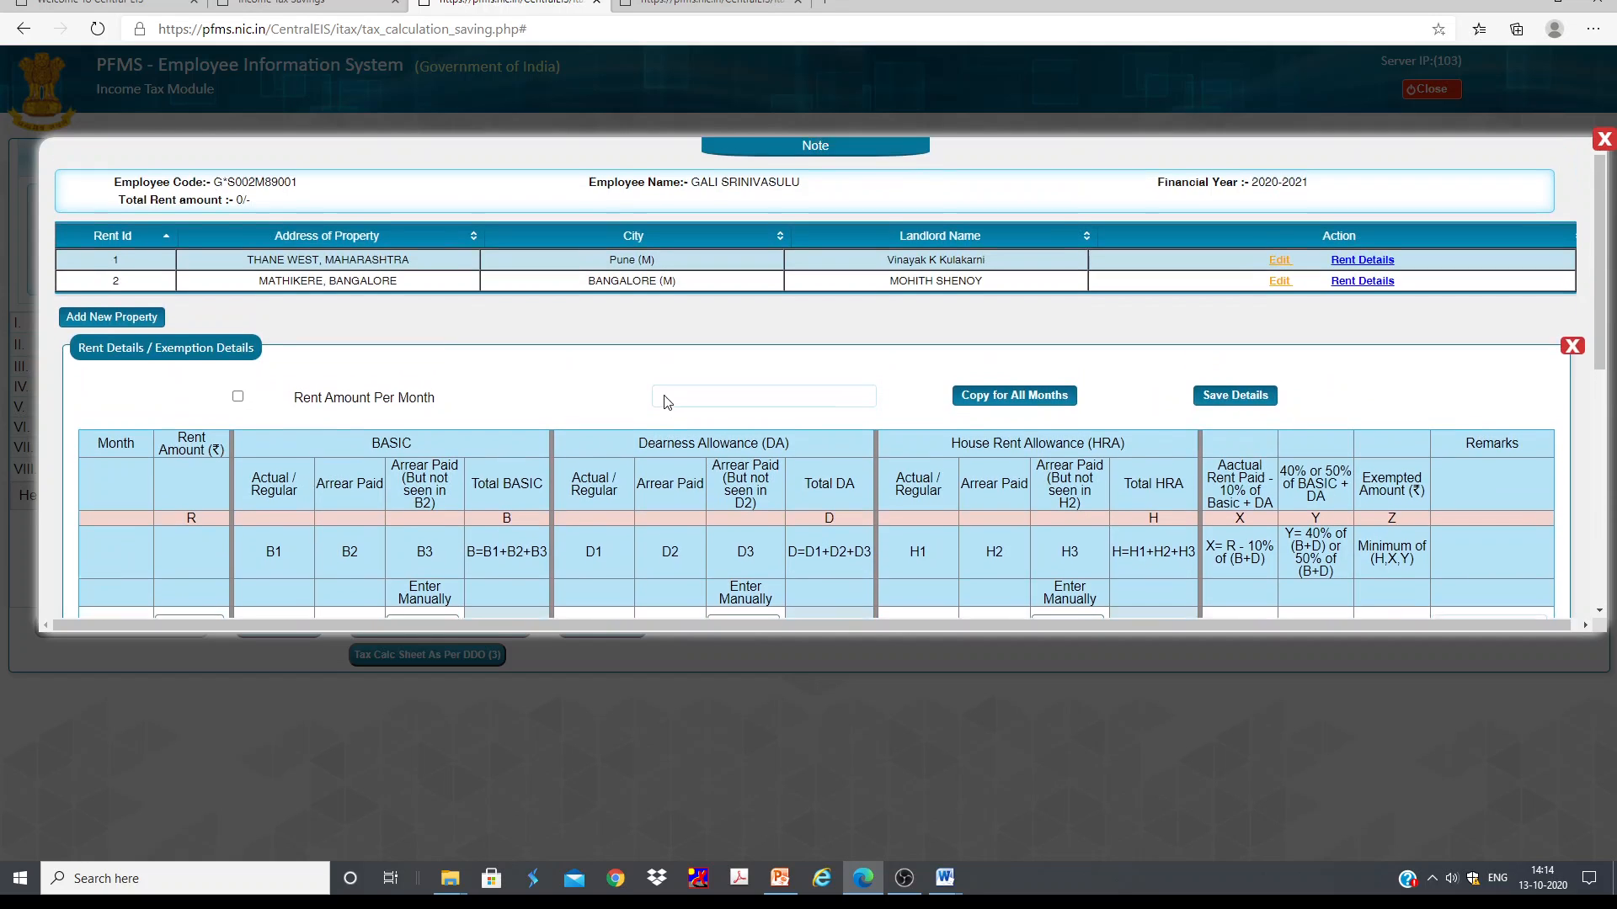
Step: Enable Rent Amount Per Month, set it to 14410 and copy it to all months
click(237, 405)
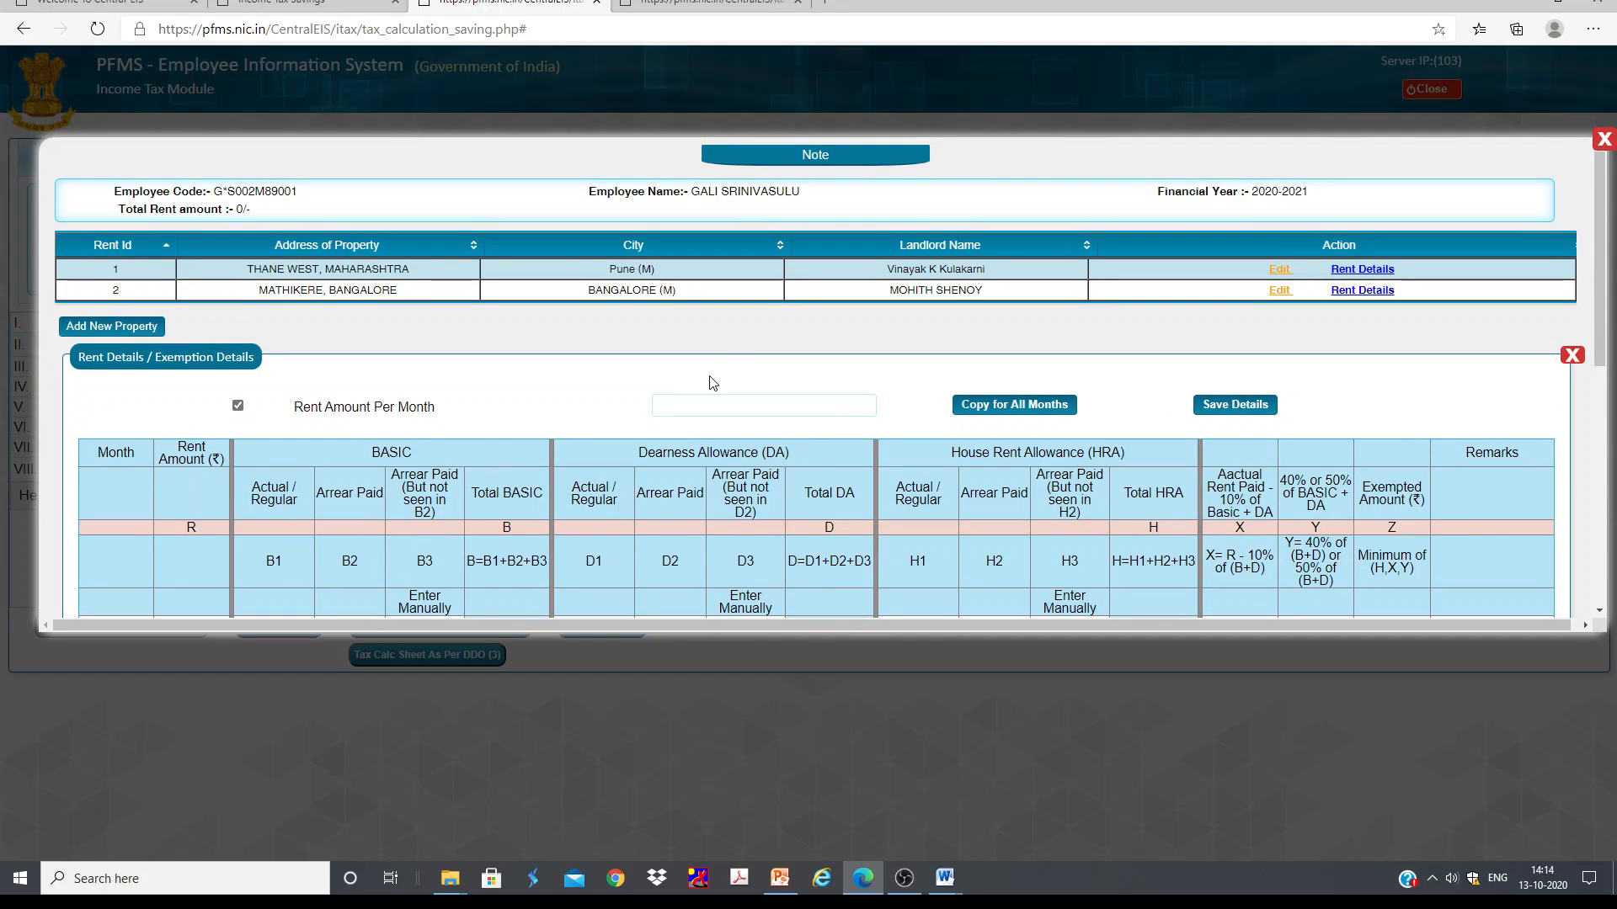
click(700, 403)
text(14410)
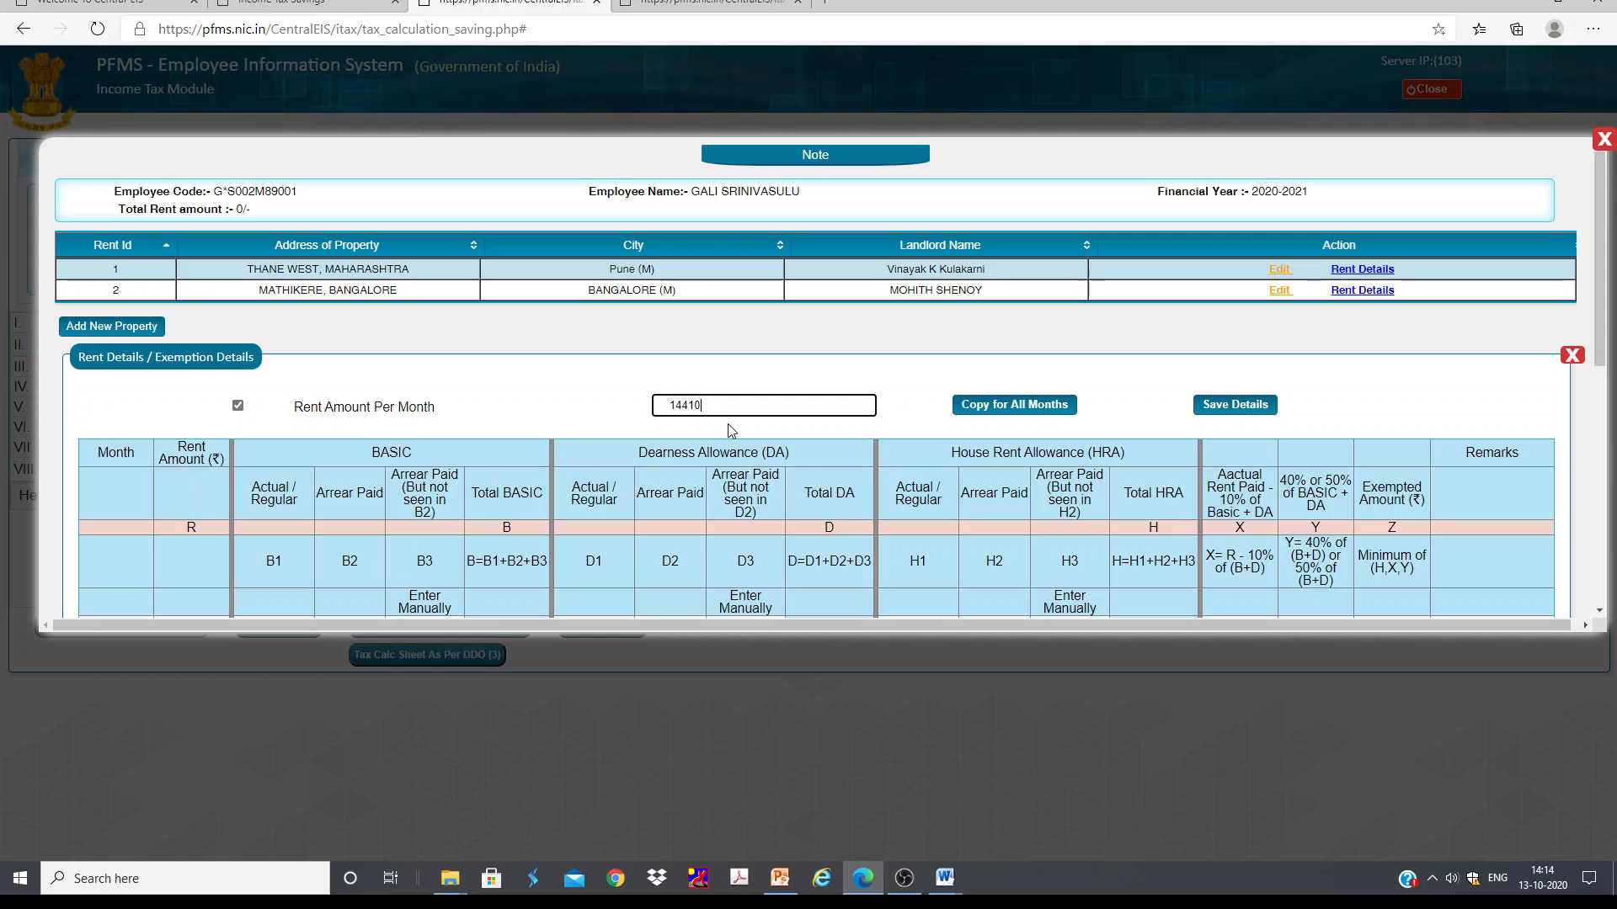
click(1025, 405)
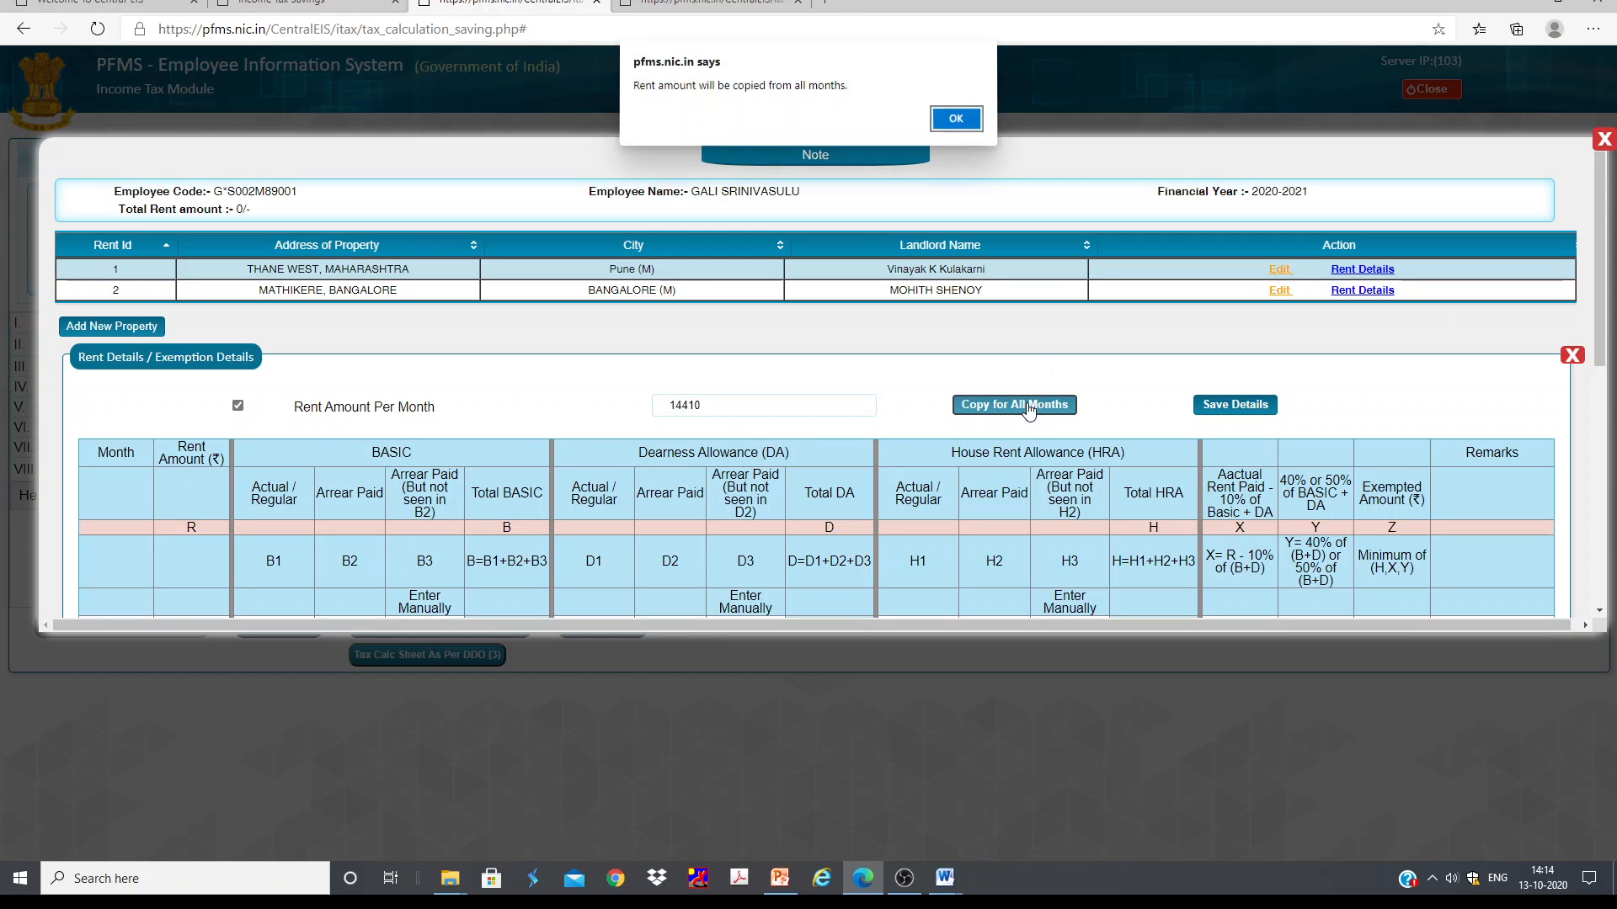
click(955, 120)
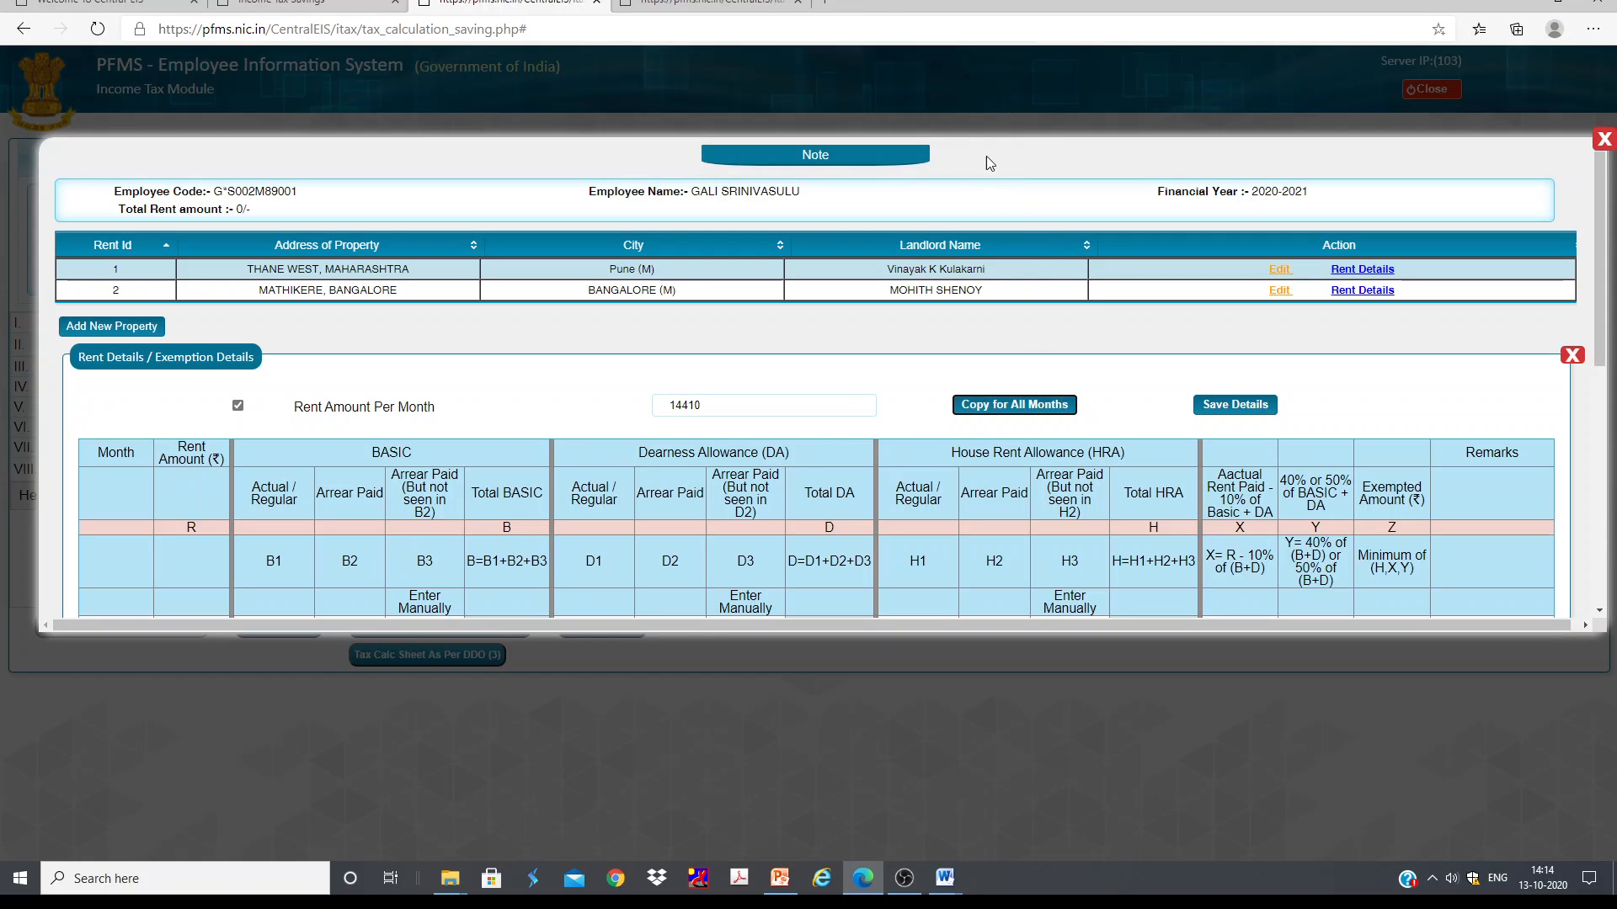
Step: Review the monthly rent and exemption columns across all months of the table
scroll(697, 441, down, 6)
scroll(1042, 268, up, 3)
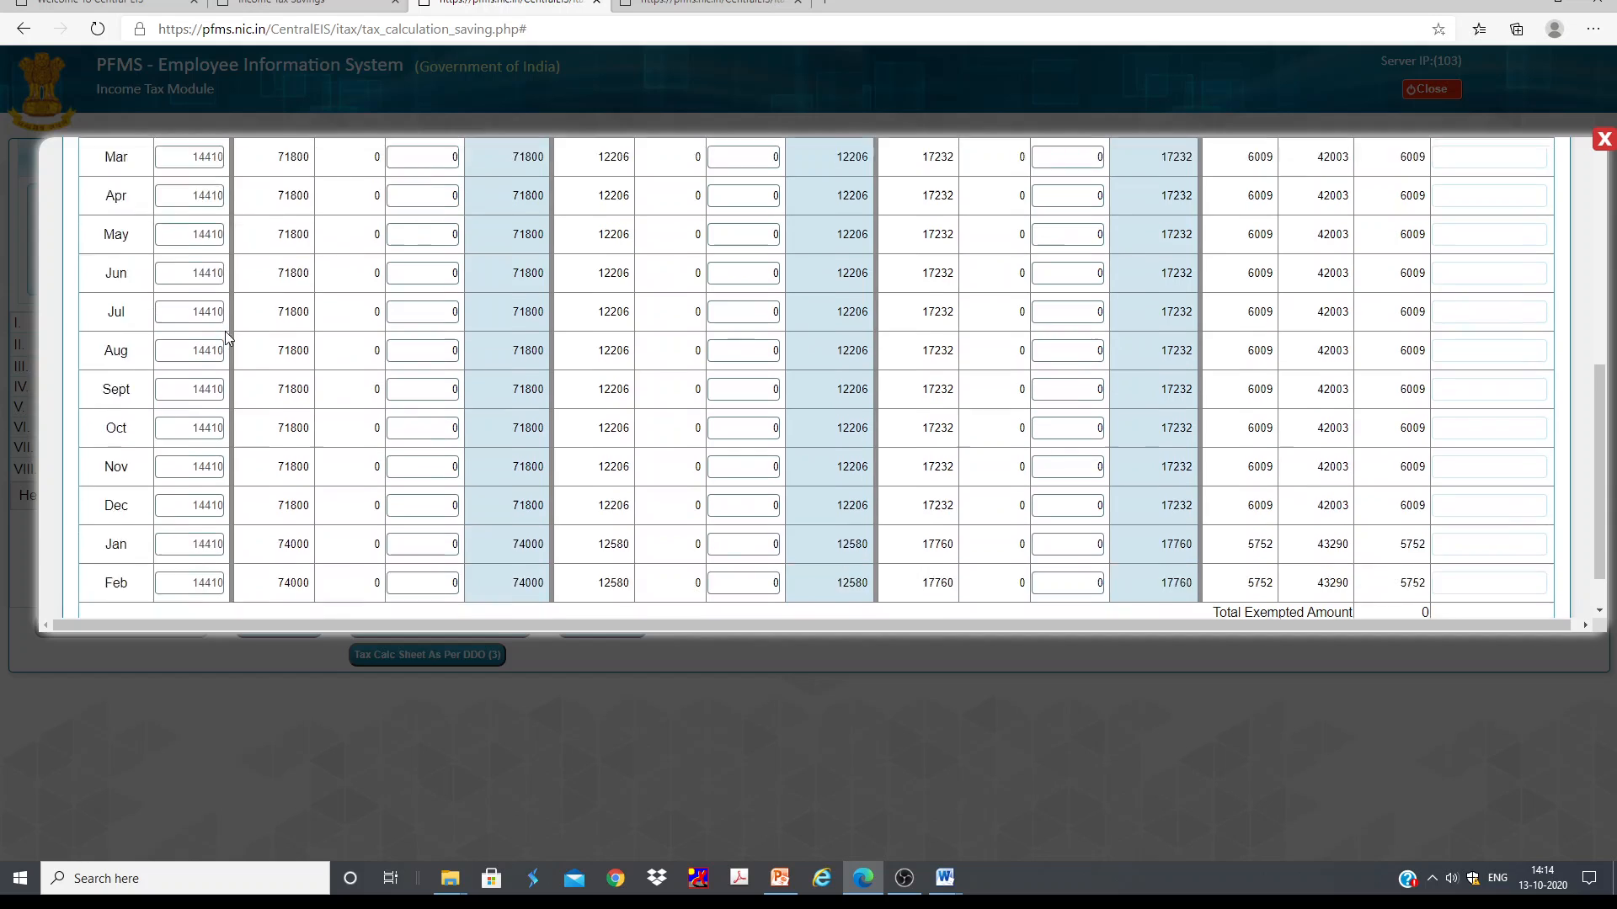
scroll(1043, 268, up, 4)
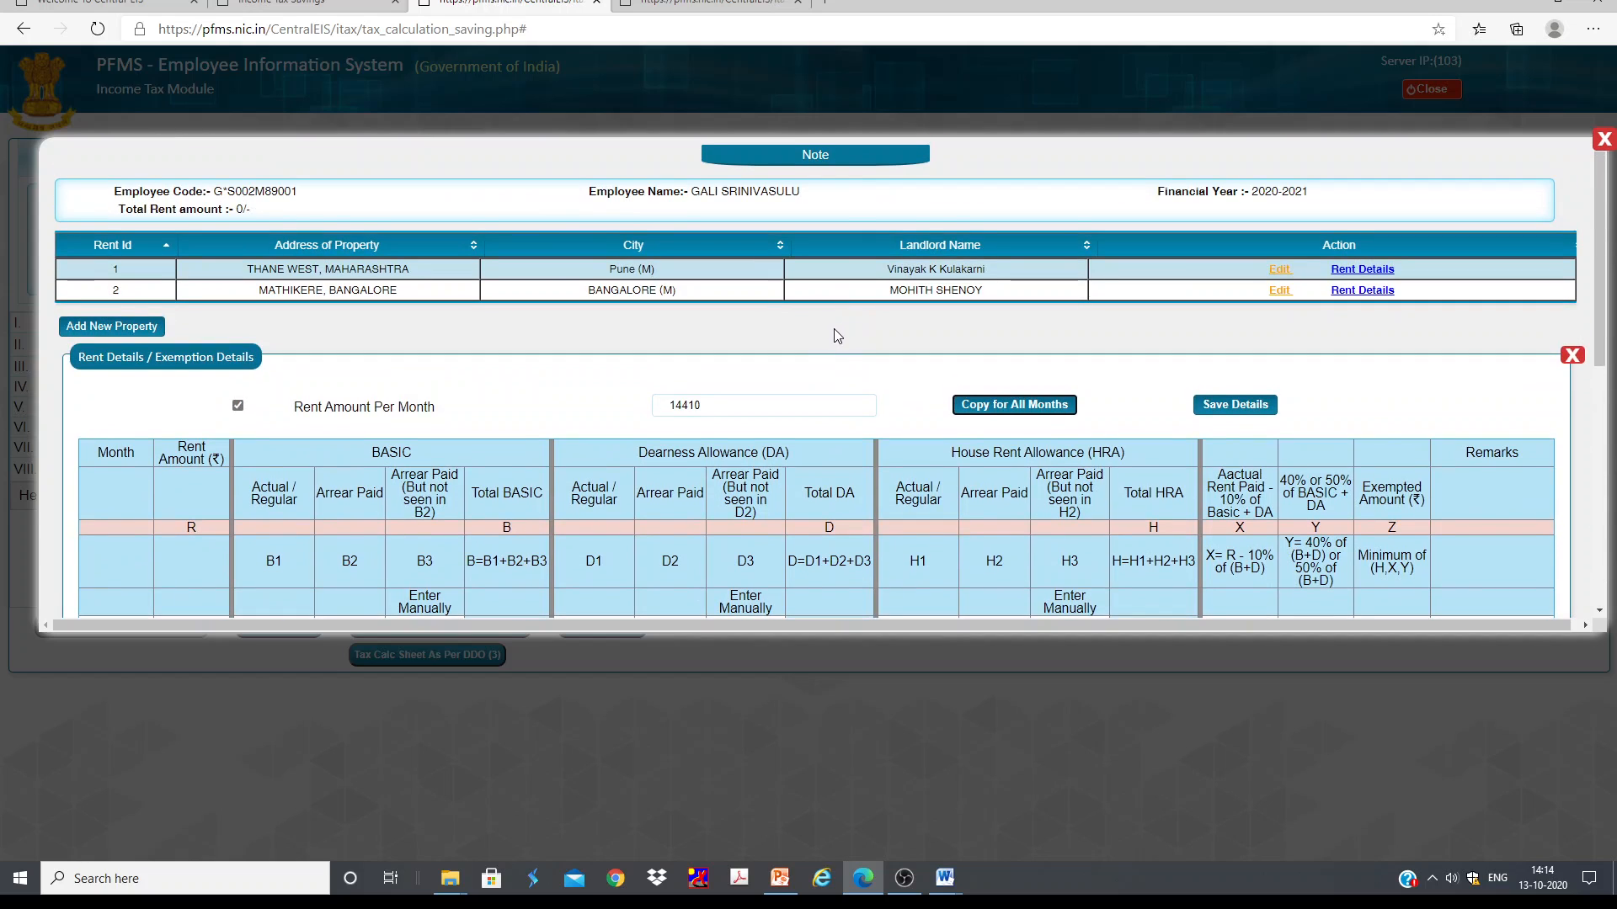
scroll(263, 505, down, 3)
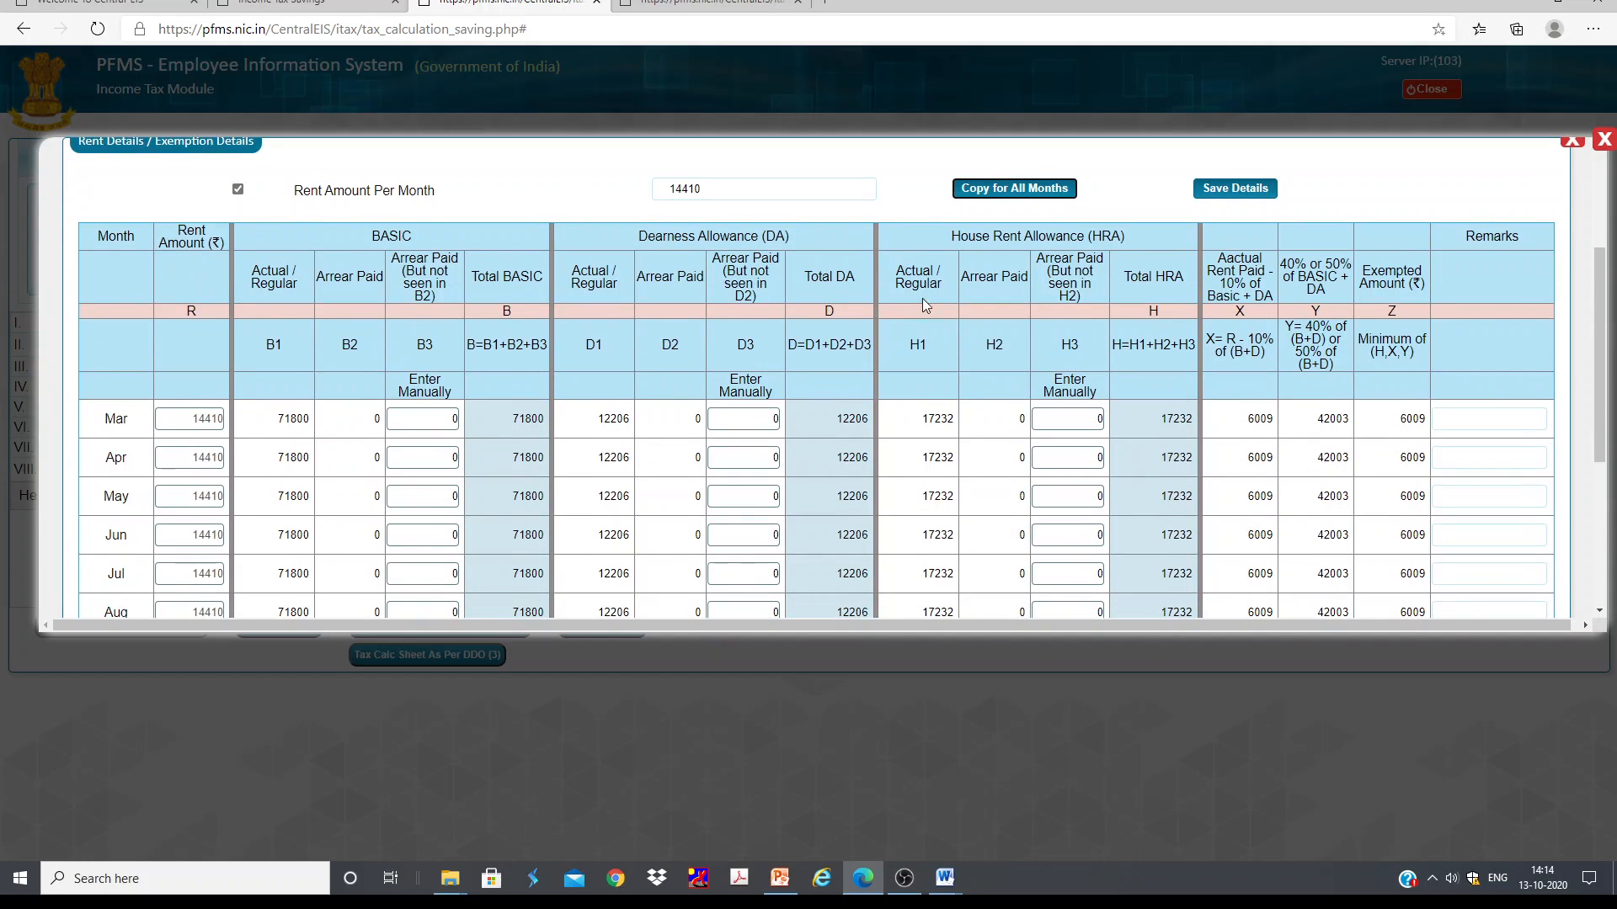
scroll(926, 305, up, 3)
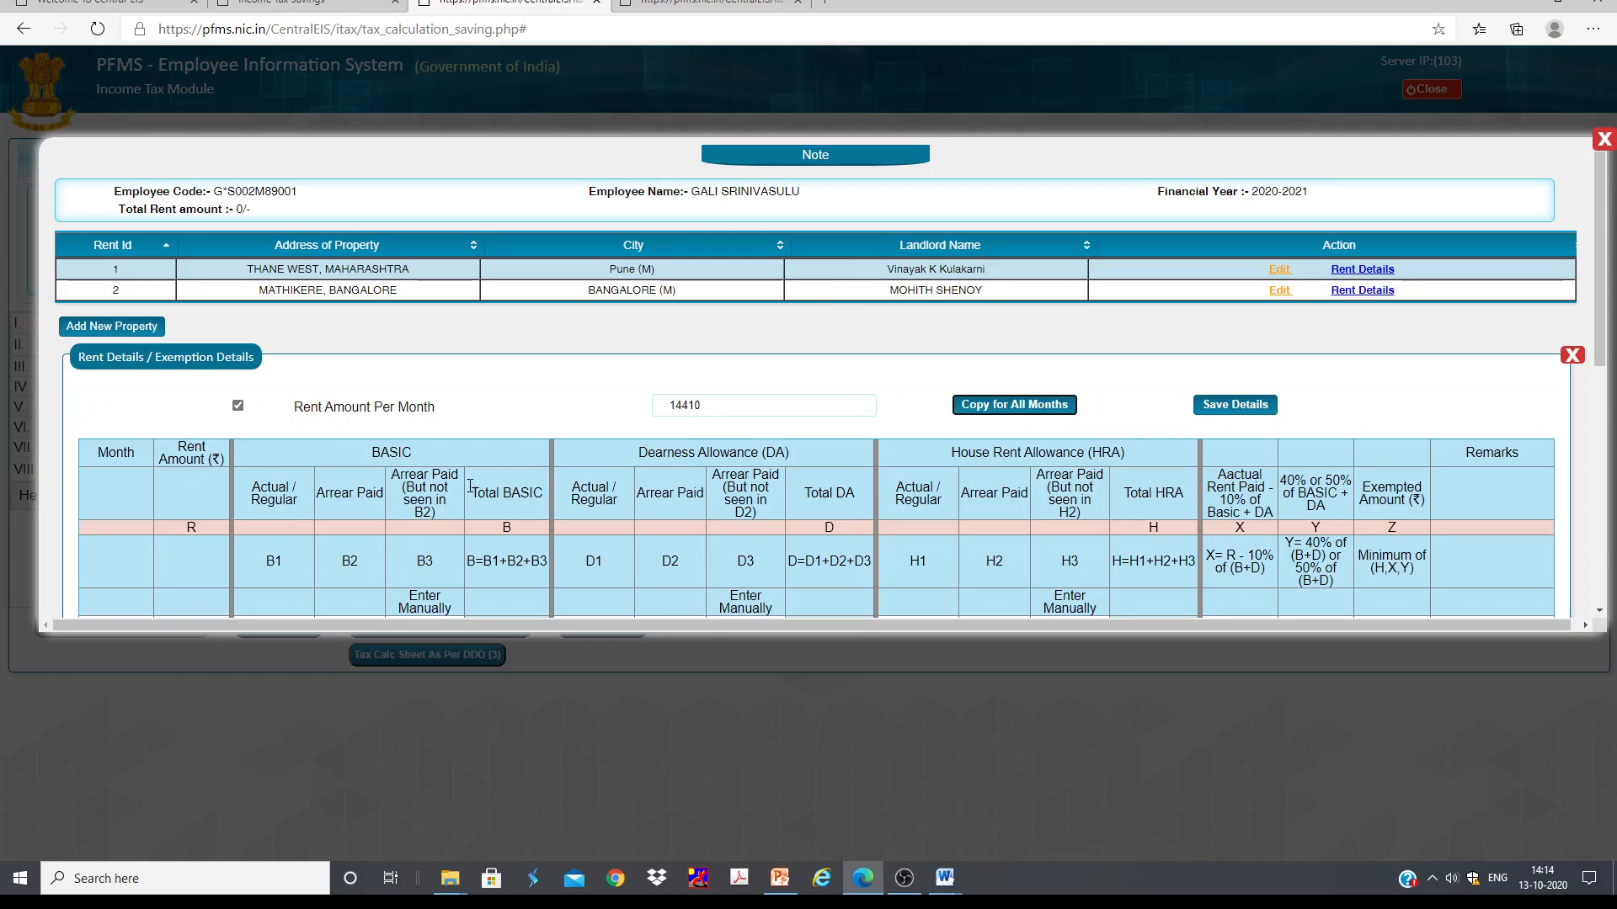
scroll(587, 463, down, 3)
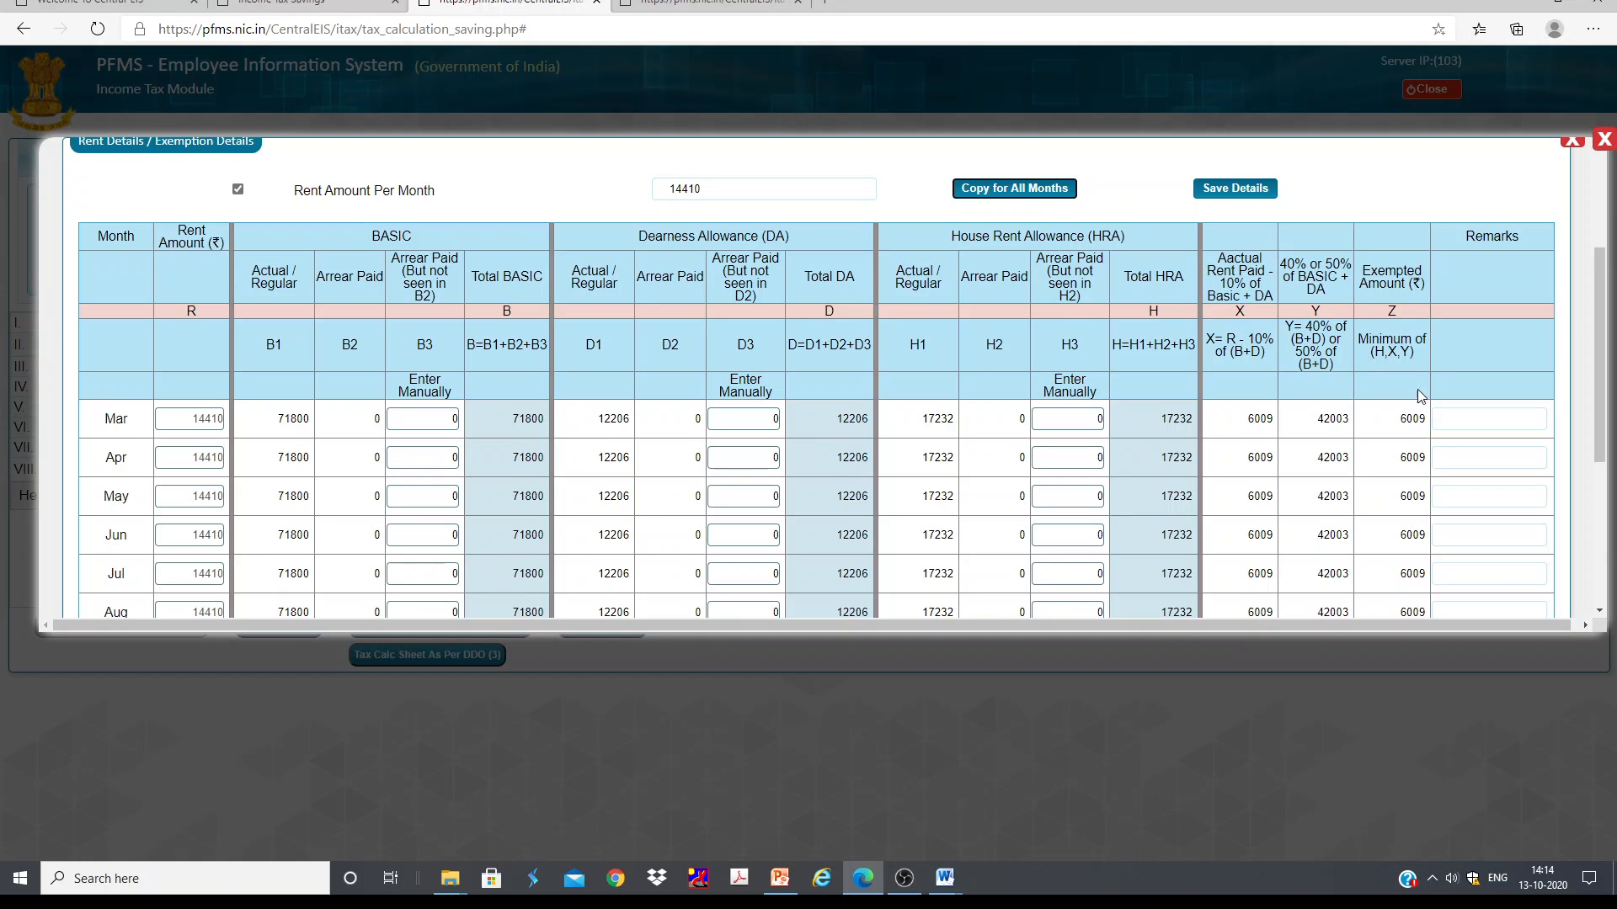
scroll(1398, 354, down, 2)
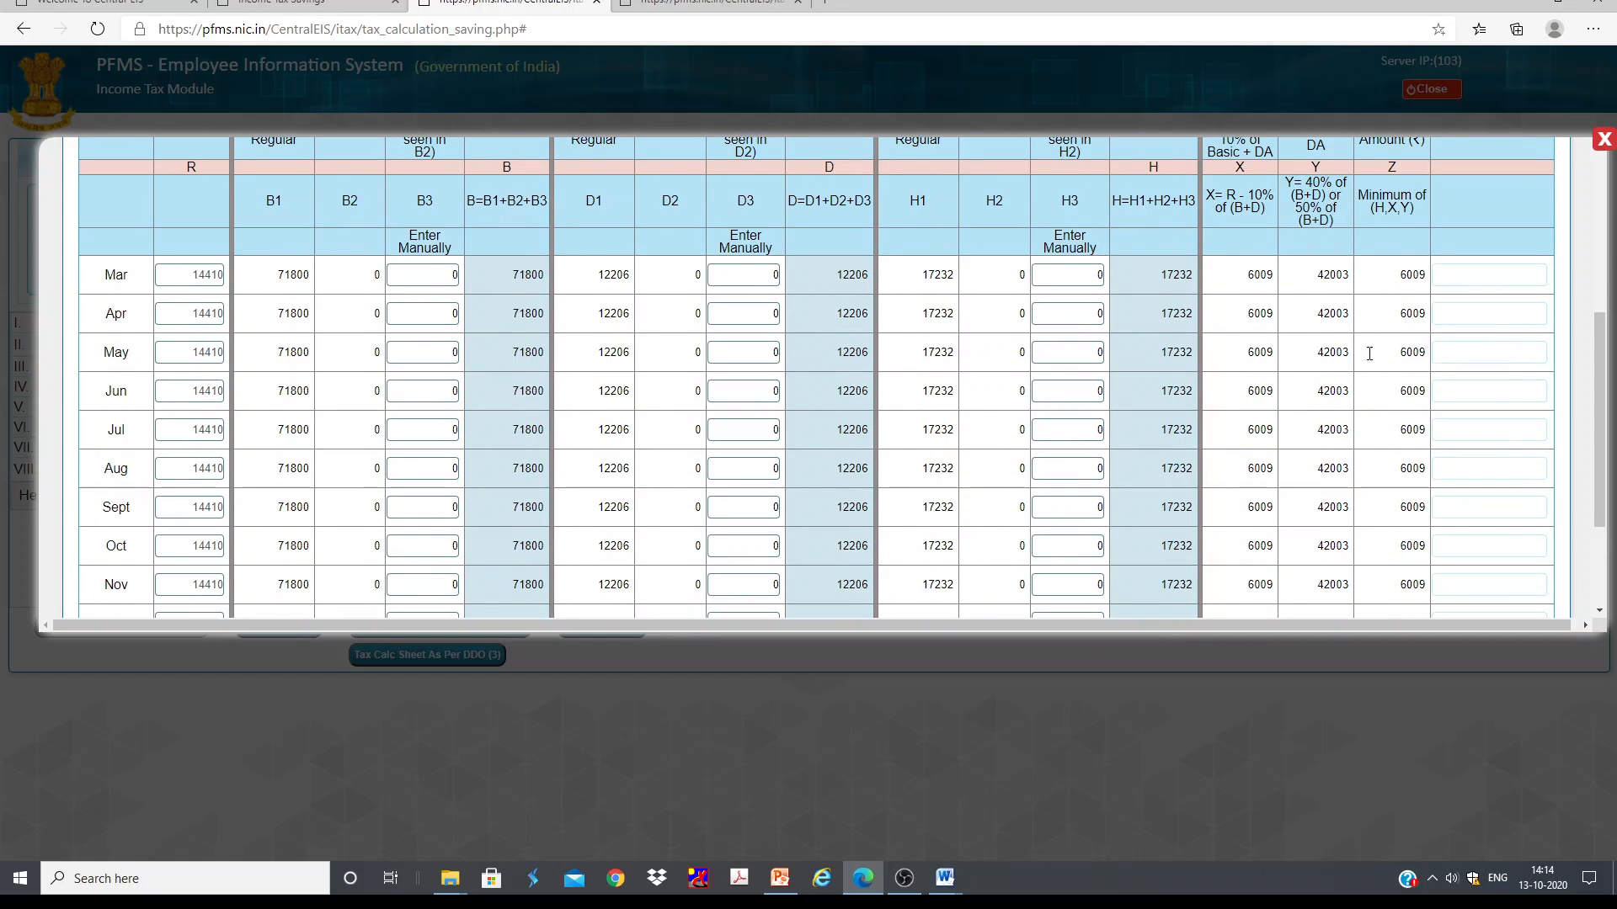
scroll(1369, 353, down, 2)
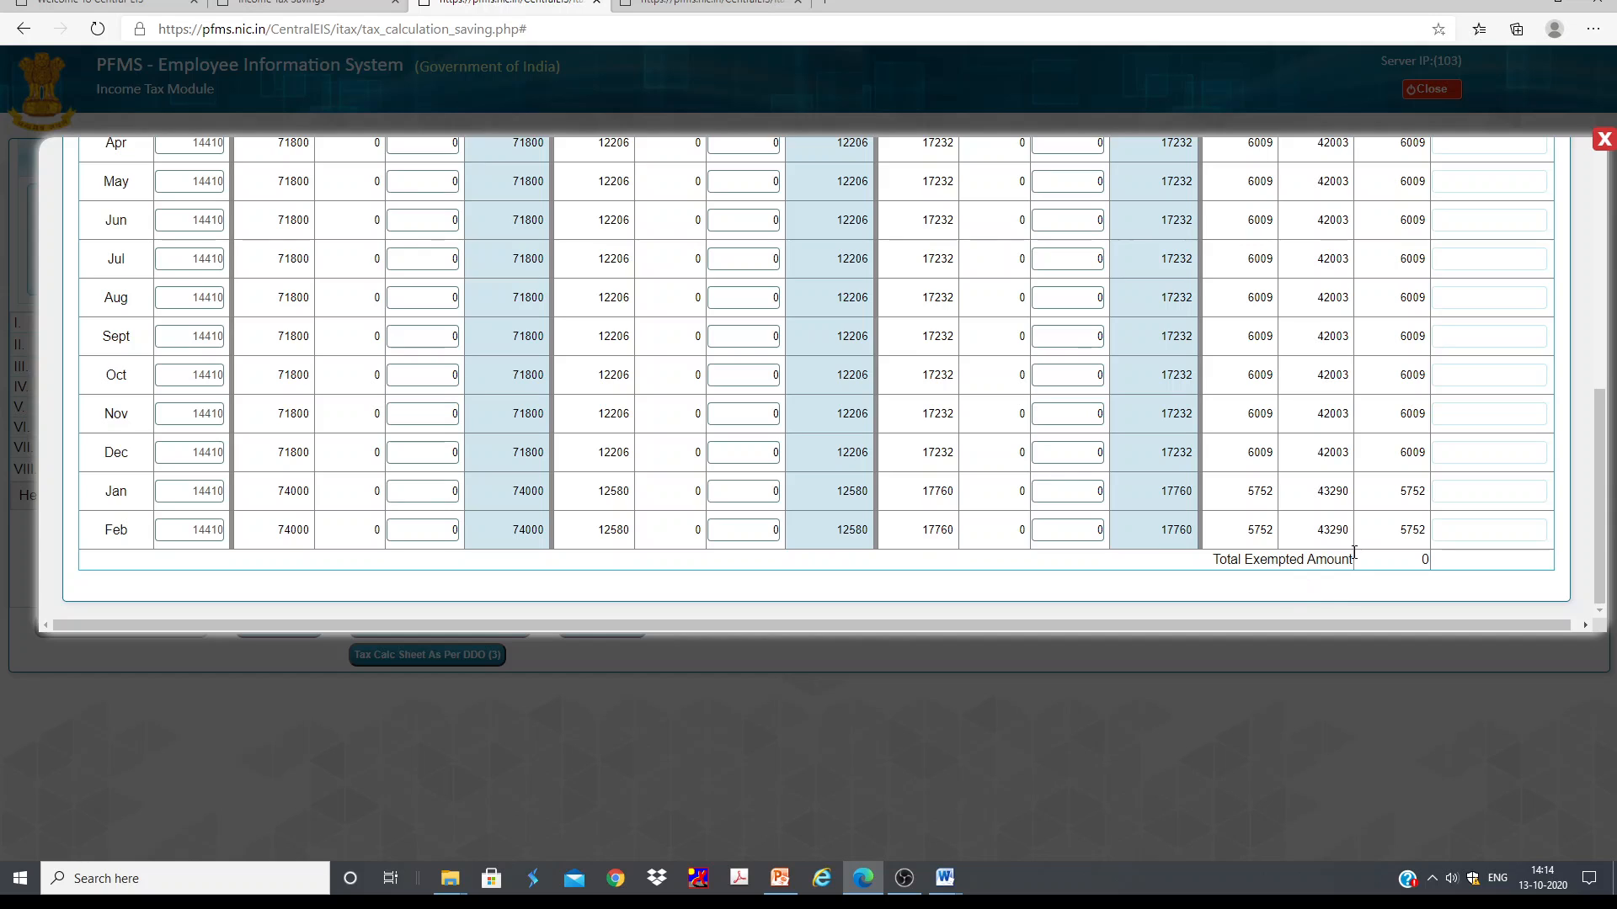
scroll(1347, 539, up, 8)
scroll(1322, 518, down, 8)
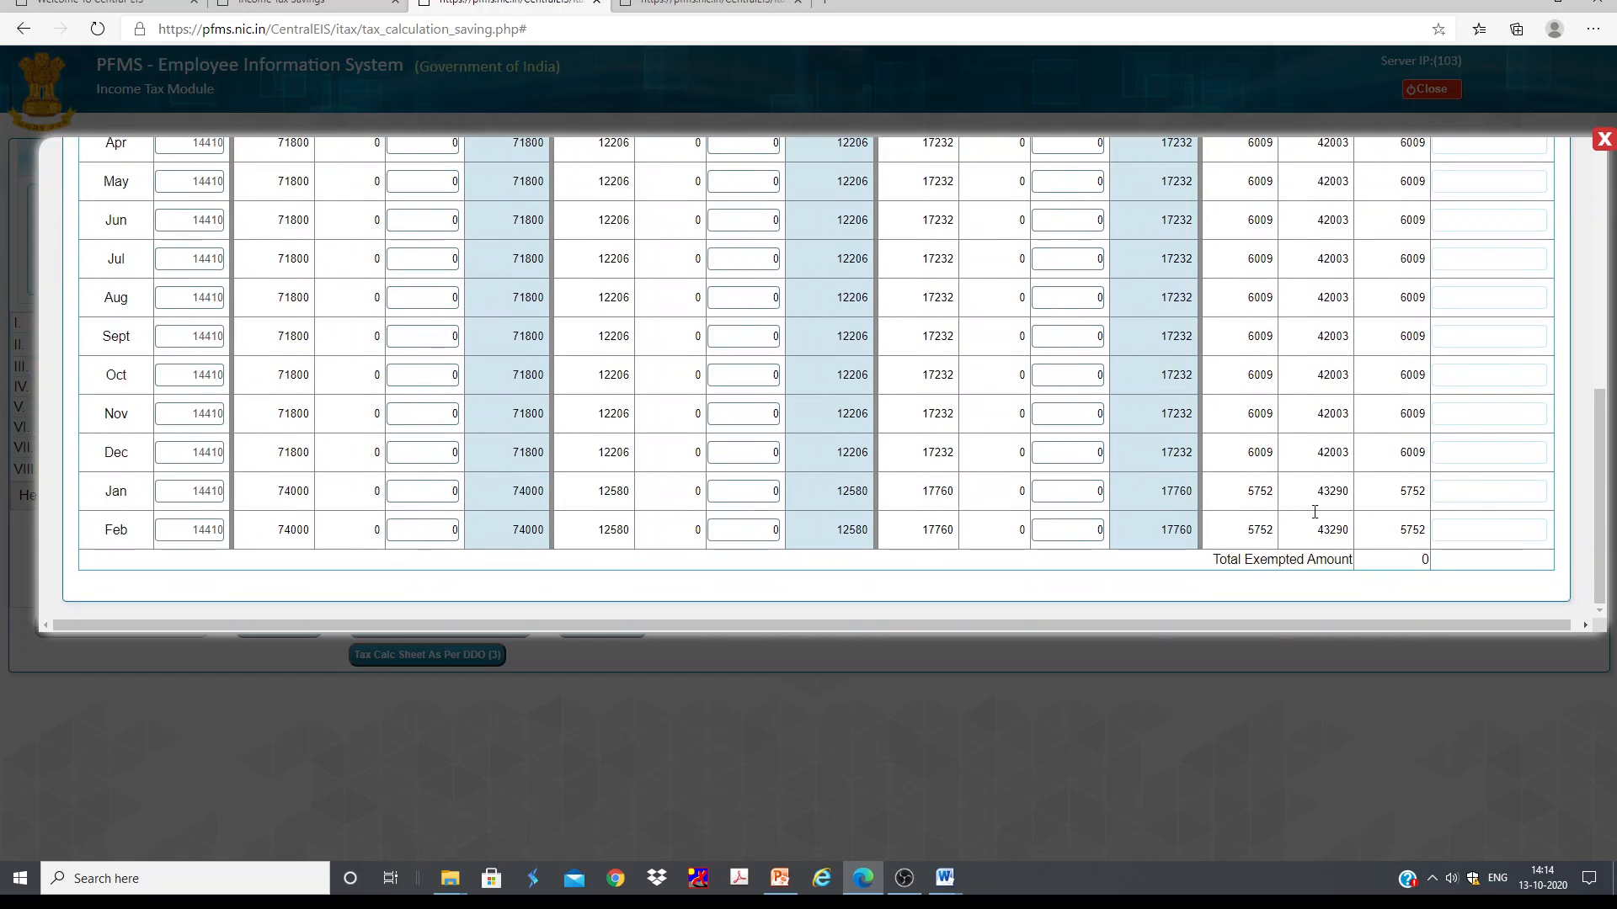
scroll(1381, 400, up, 8)
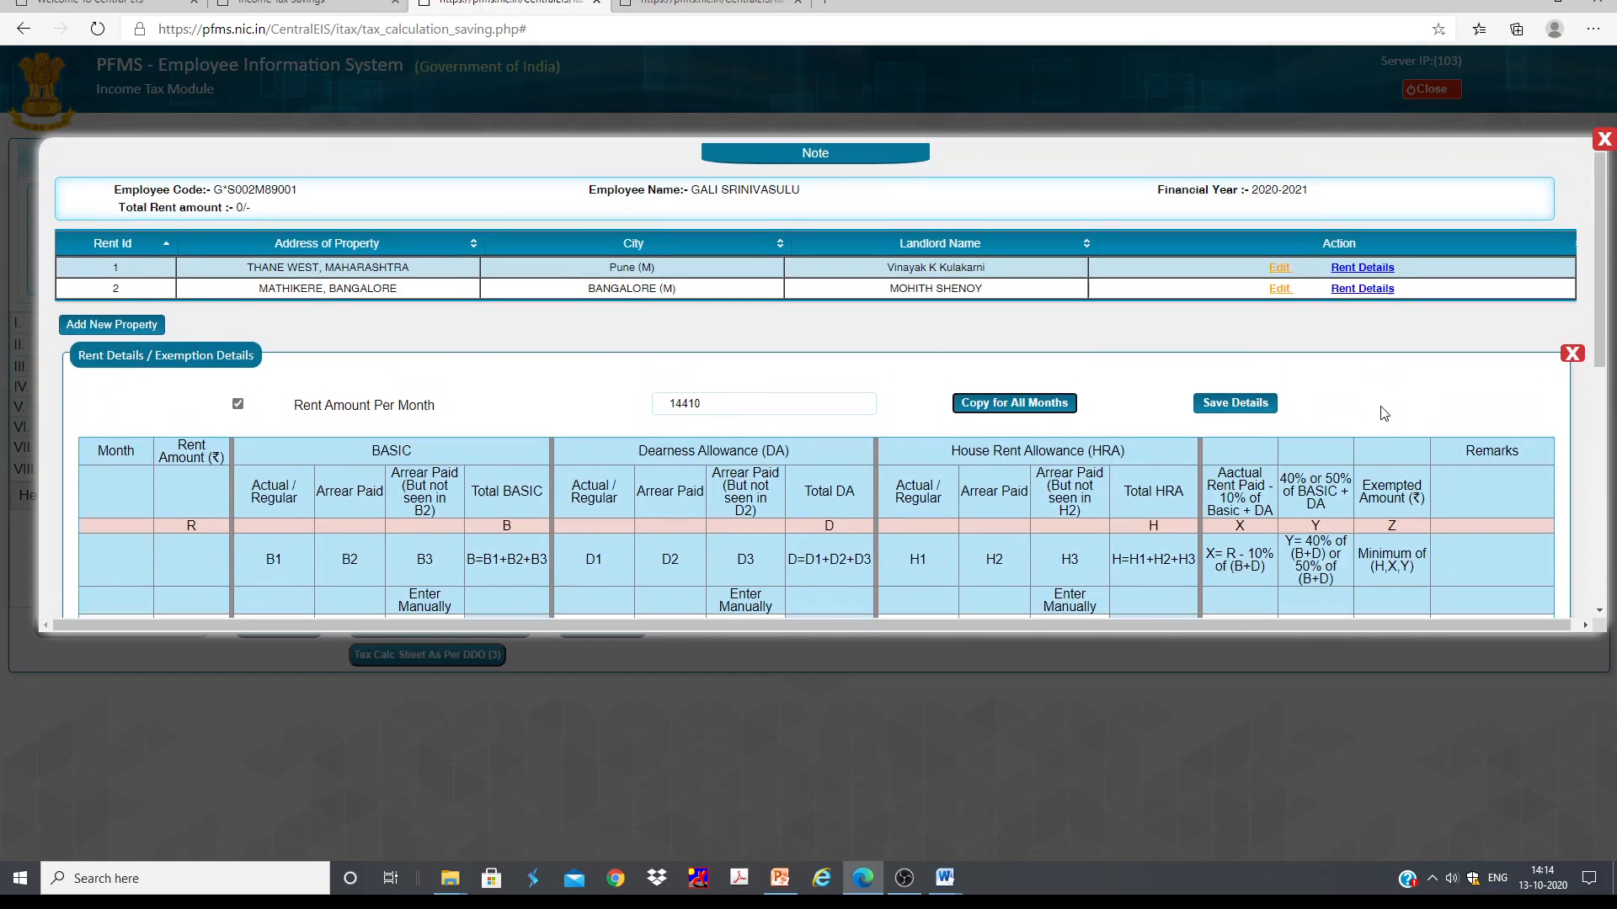
scroll(1348, 348, down, 8)
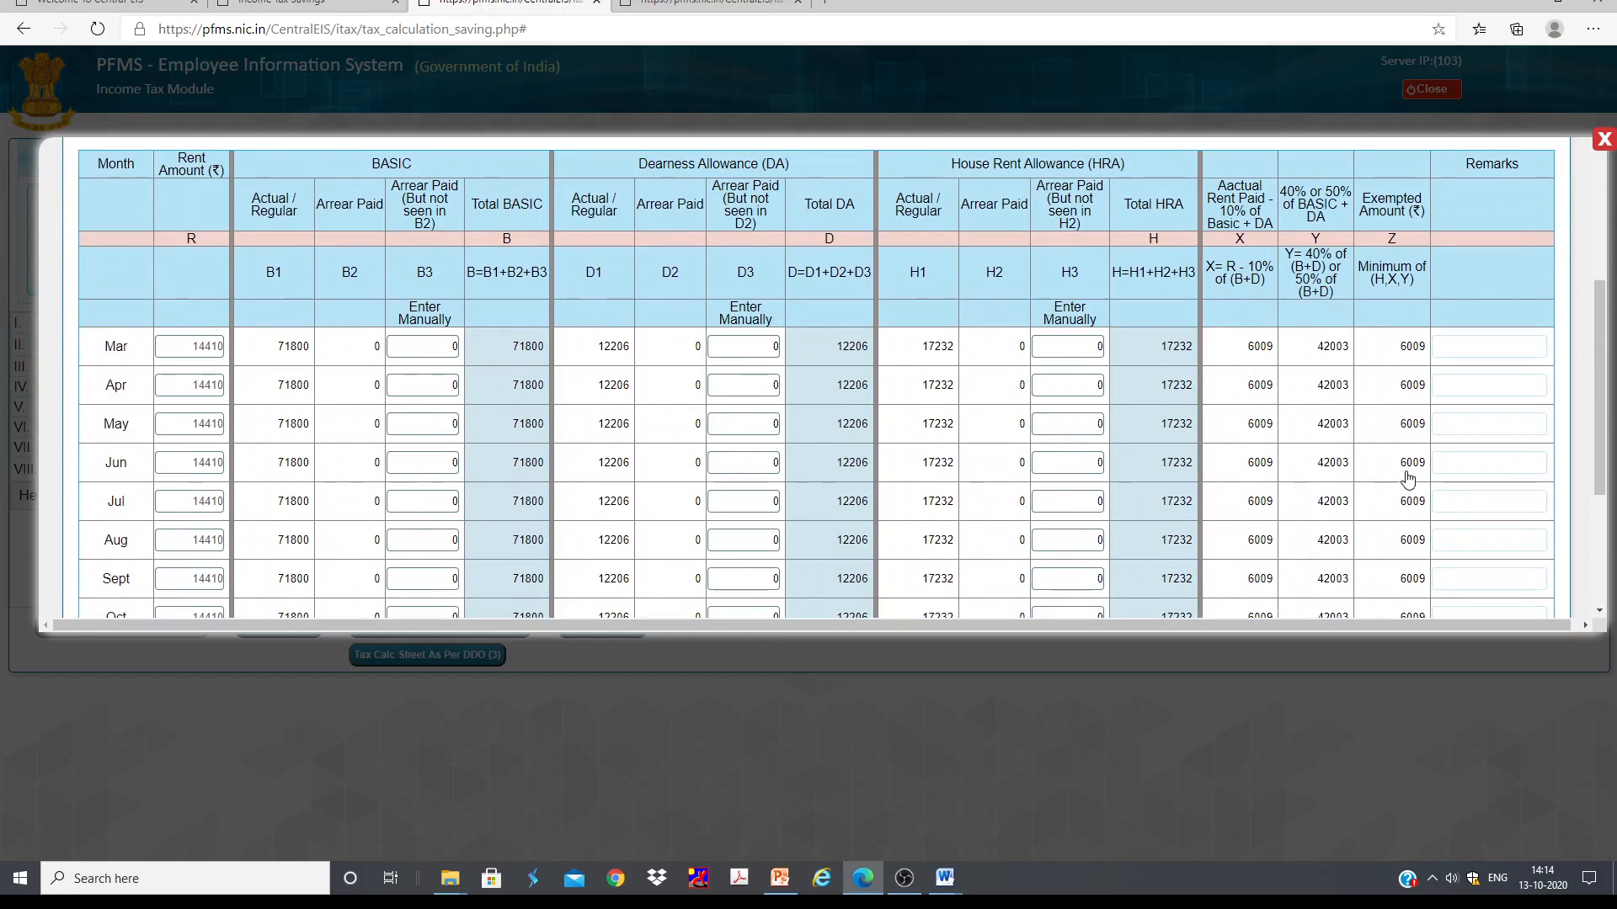
scroll(1280, 340, up, 2)
scroll(1280, 340, up, 2)
Step: Save the rent details and acknowledge the confirmation messages
click(1235, 235)
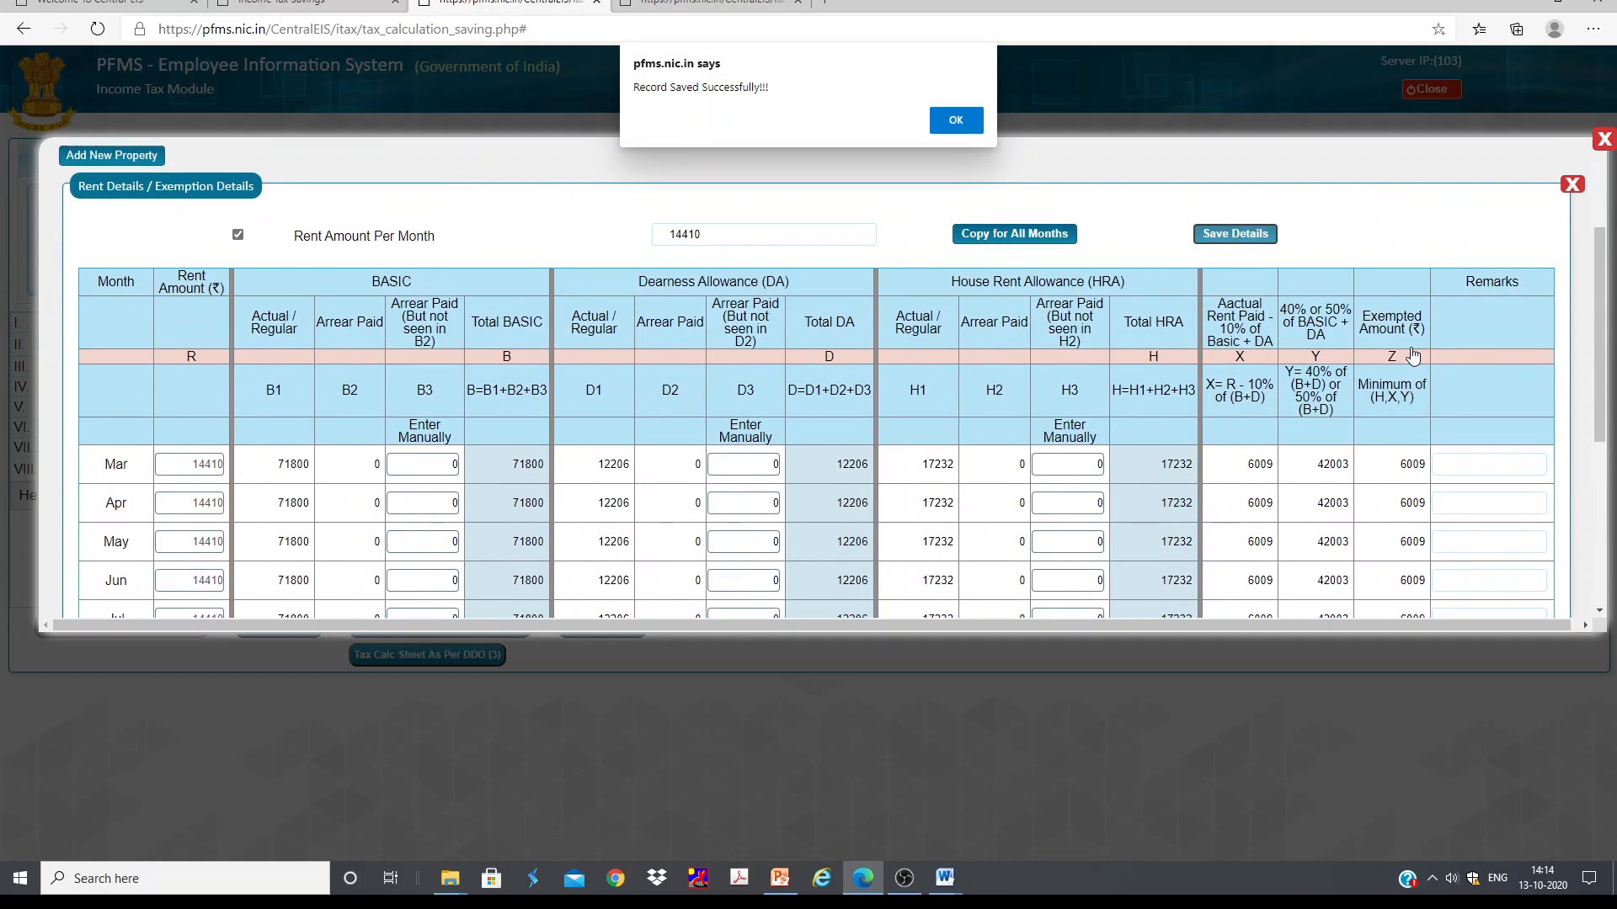
click(963, 118)
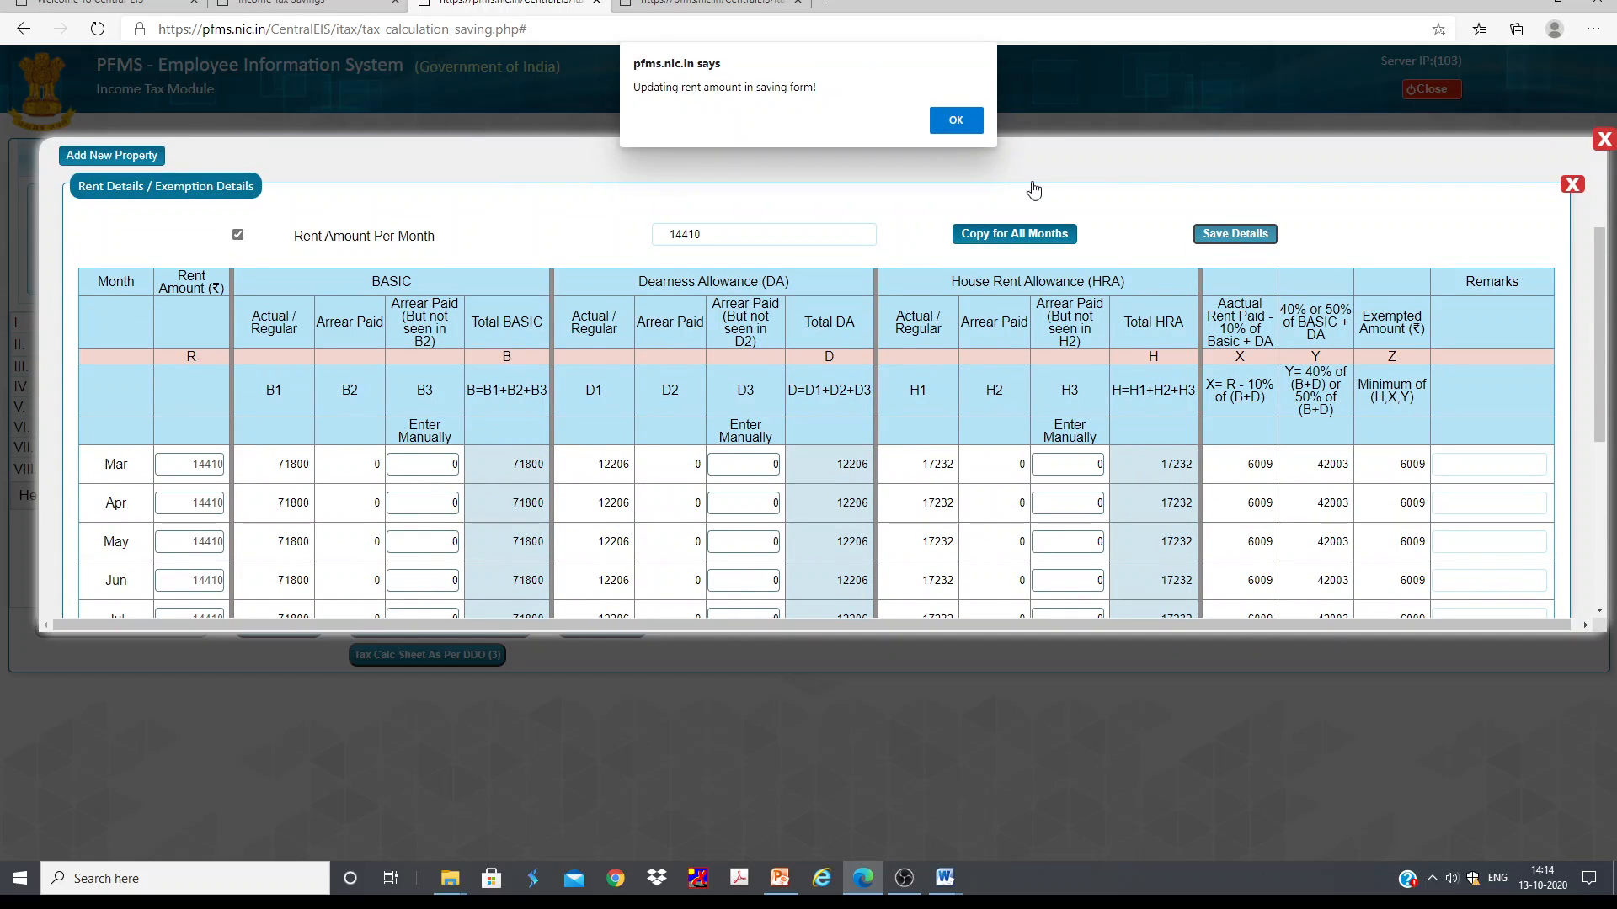
click(956, 118)
Step: Reopen the Thane West property's rent details and review the monthly table and total exempted amount
scroll(1280, 371, down, 4)
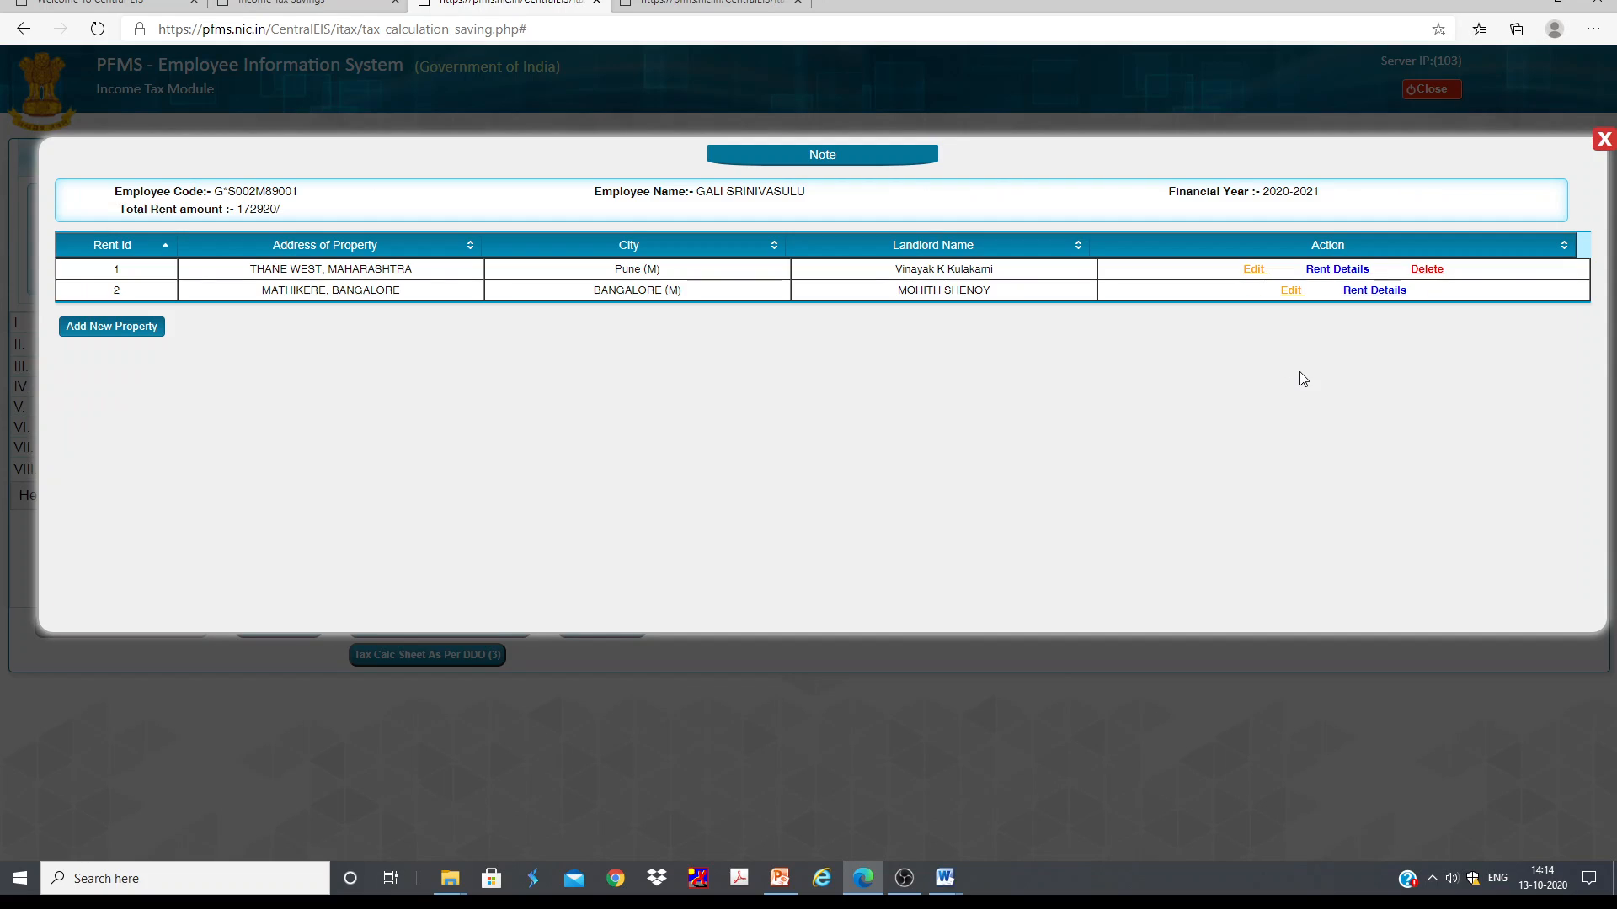
click(1349, 269)
click(900, 880)
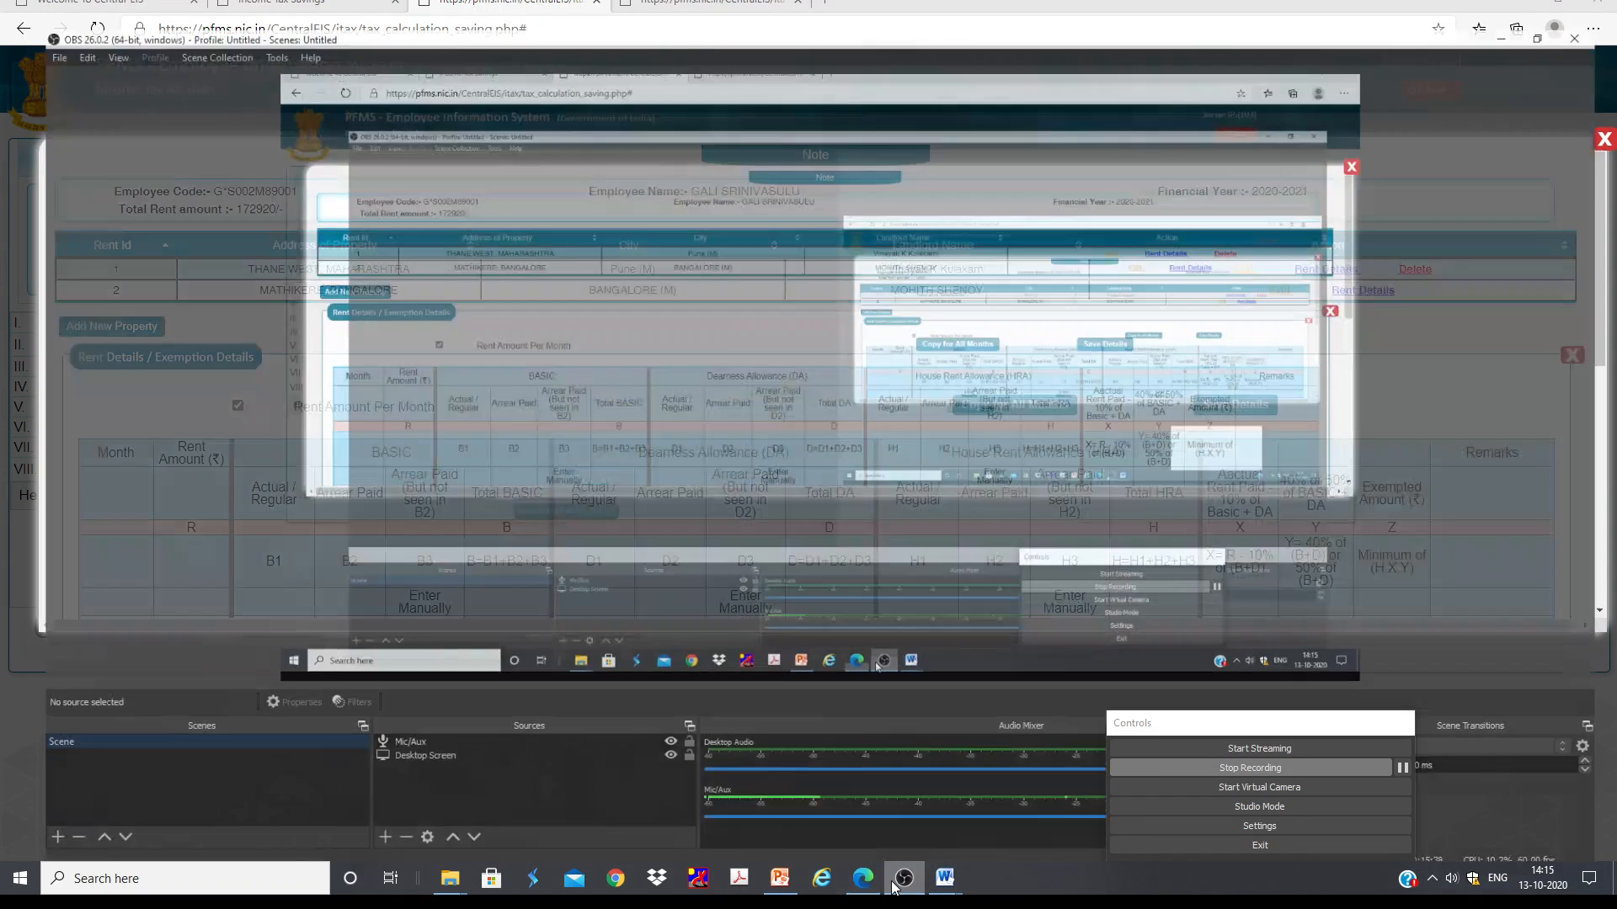
click(903, 879)
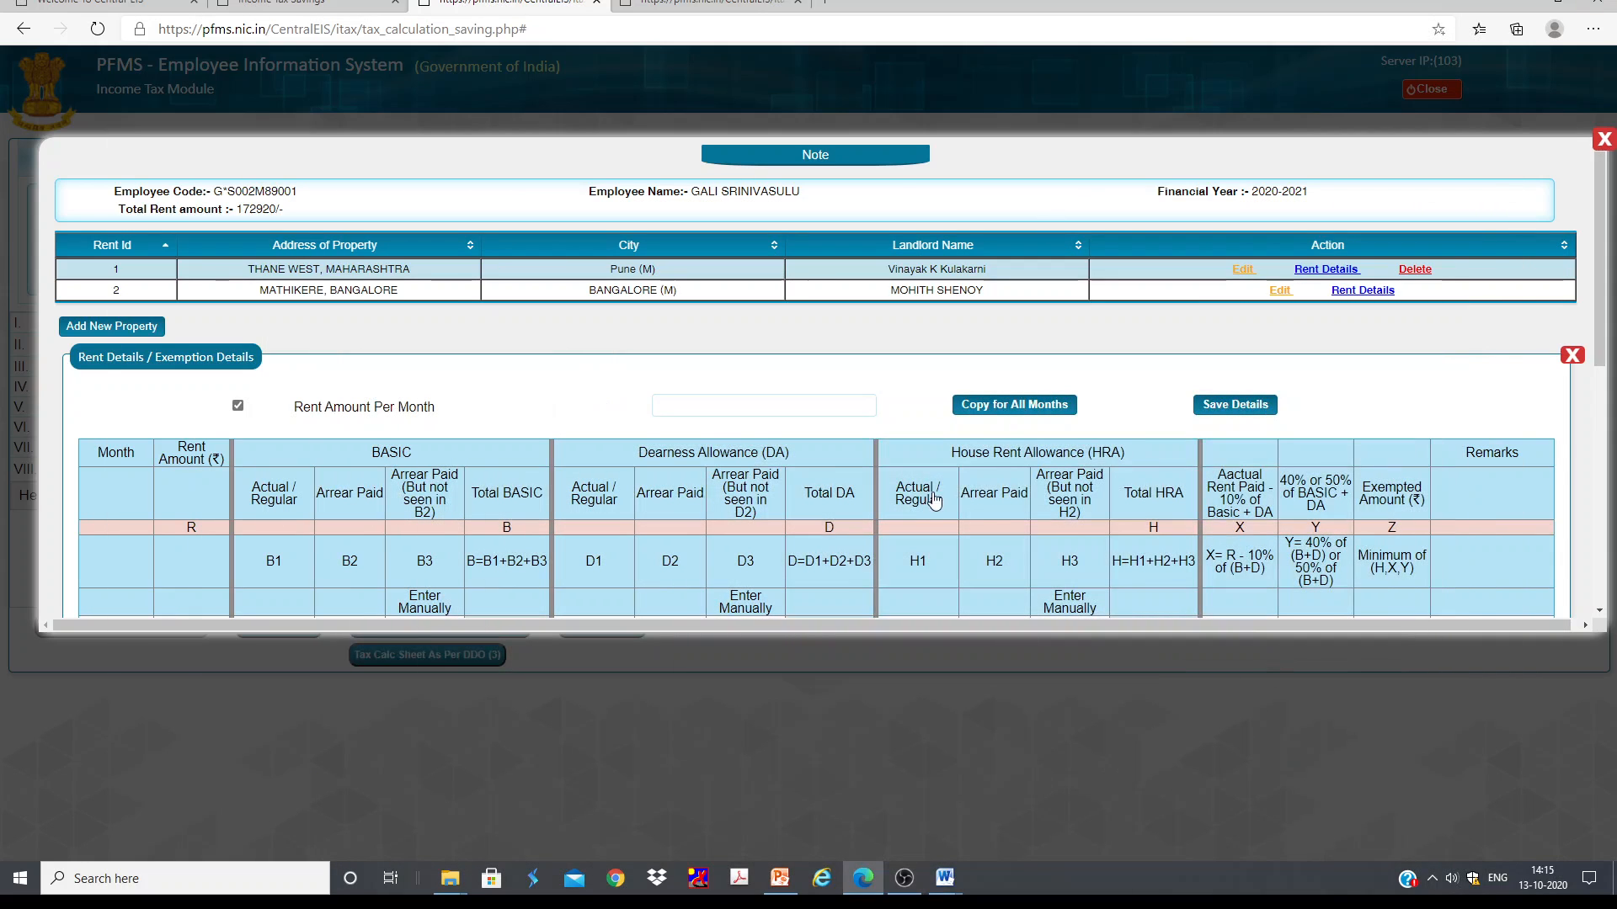
scroll(996, 462, down, 2)
scroll(996, 463, down, 5)
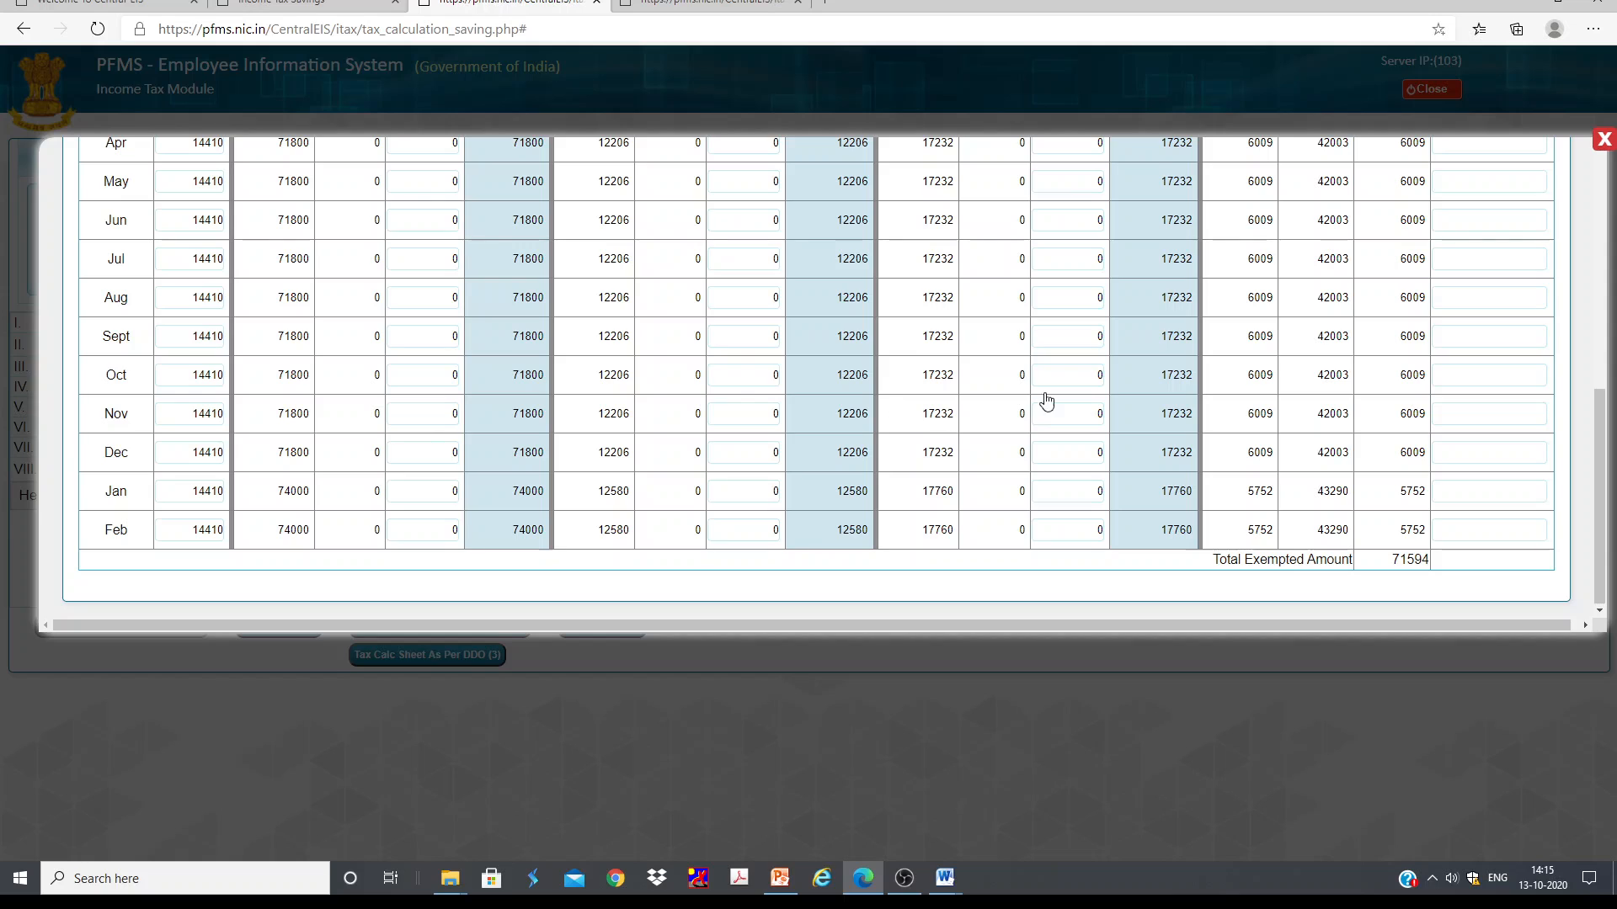
scroll(974, 404, up, 1)
scroll(974, 386, down, 1)
scroll(974, 386, up, 2)
scroll(974, 386, down, 1)
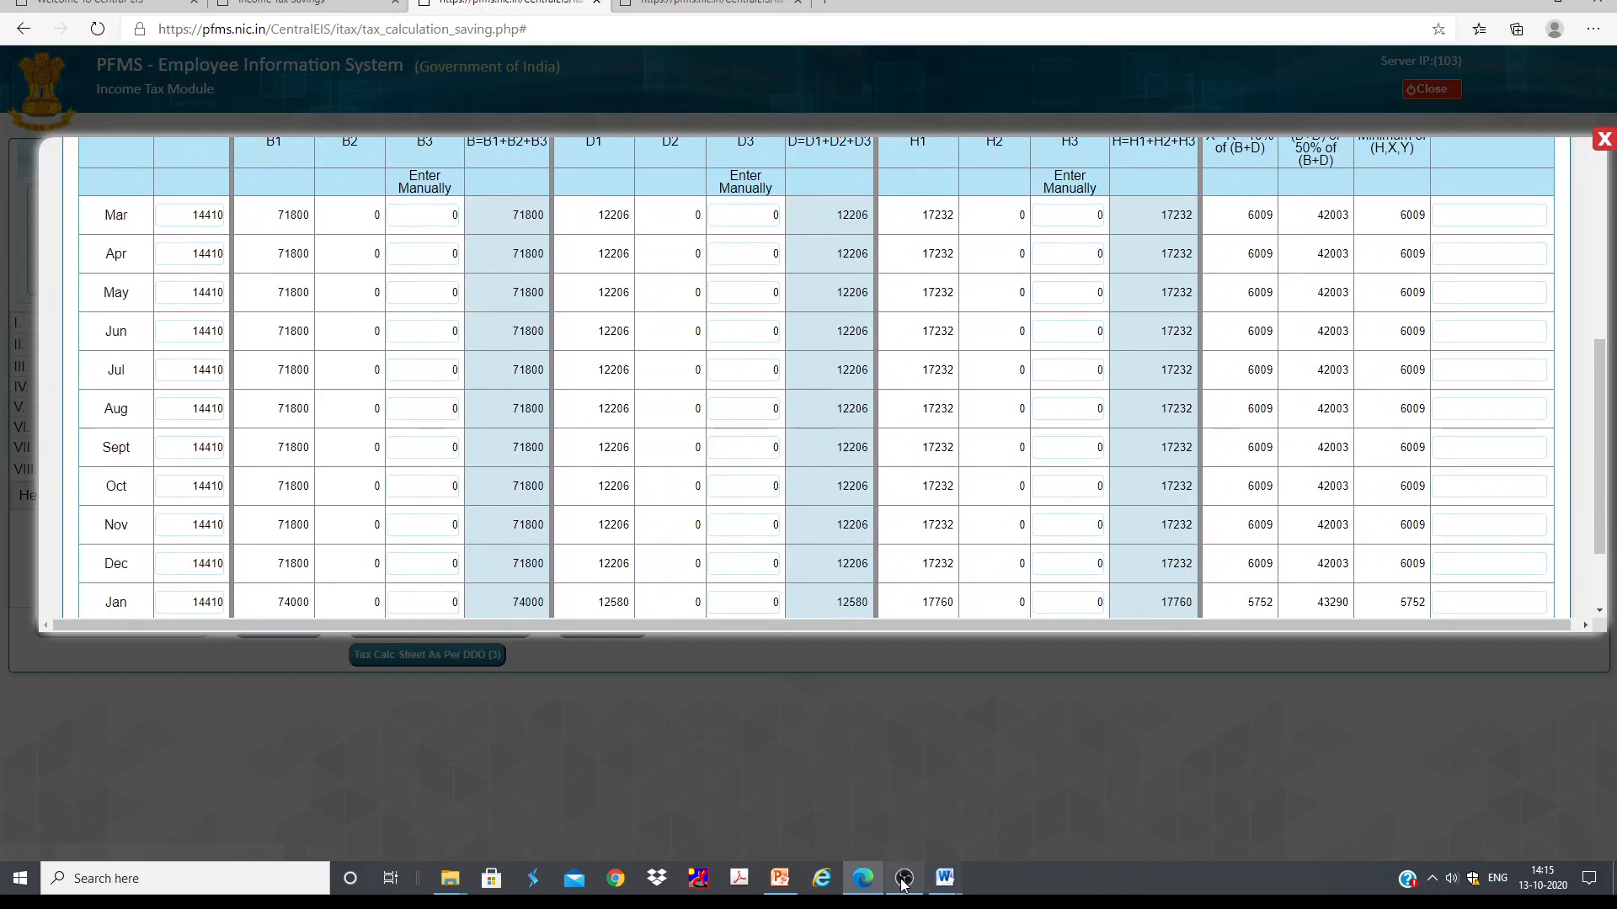
click(904, 879)
click(904, 878)
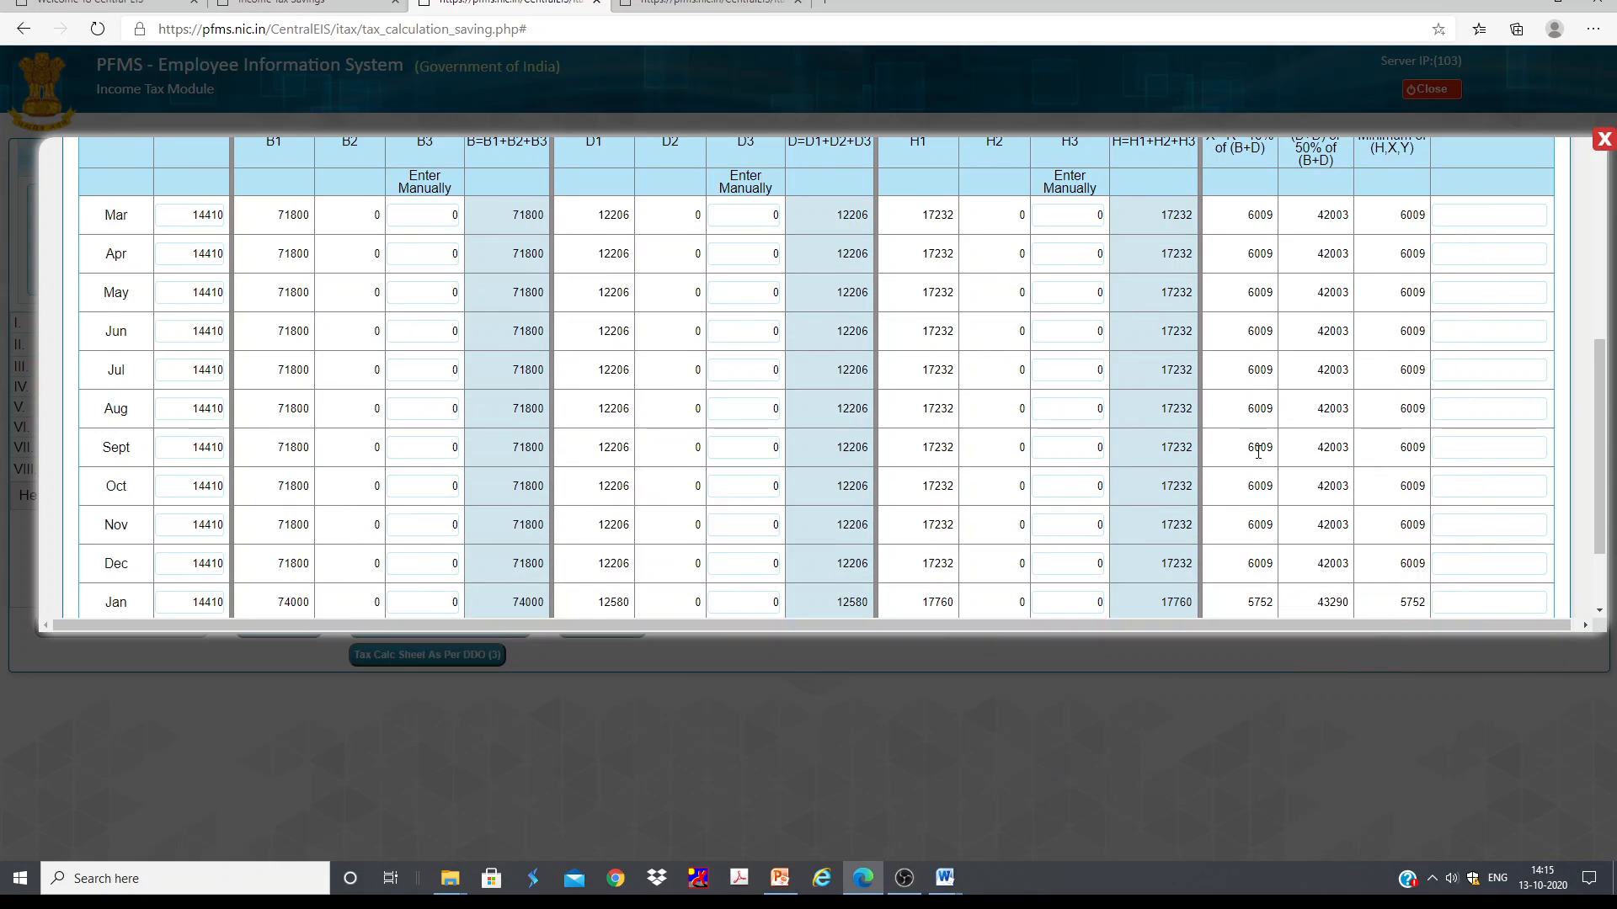
scroll(1254, 467, up, 1)
scroll(1254, 467, down, 1)
scroll(1254, 464, down, 1)
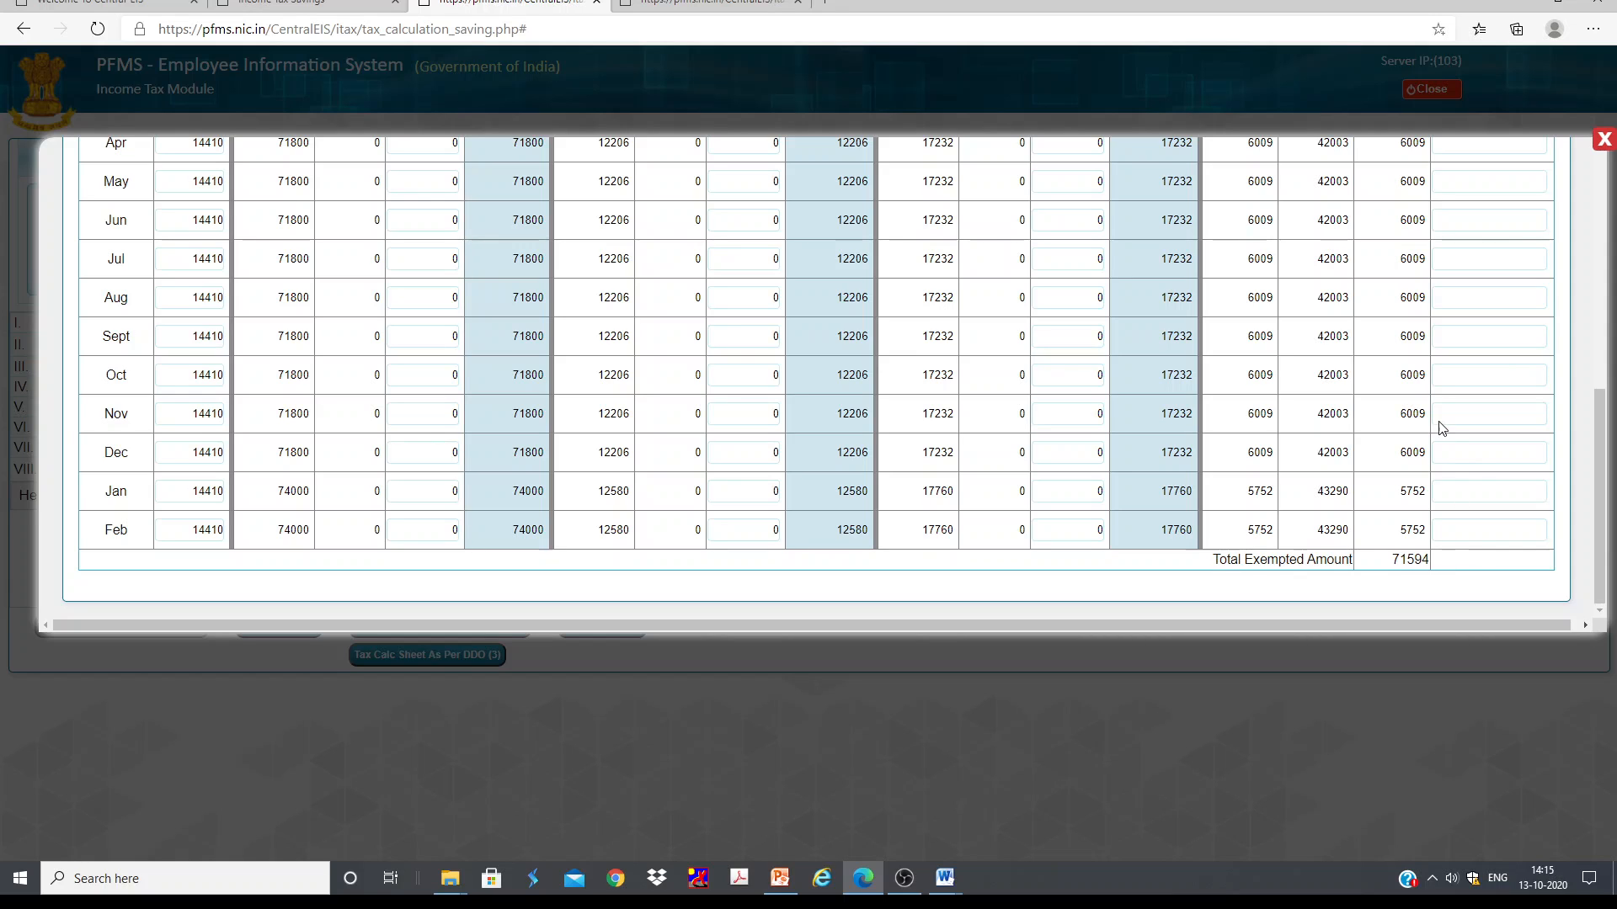
scroll(1212, 500, up, 6)
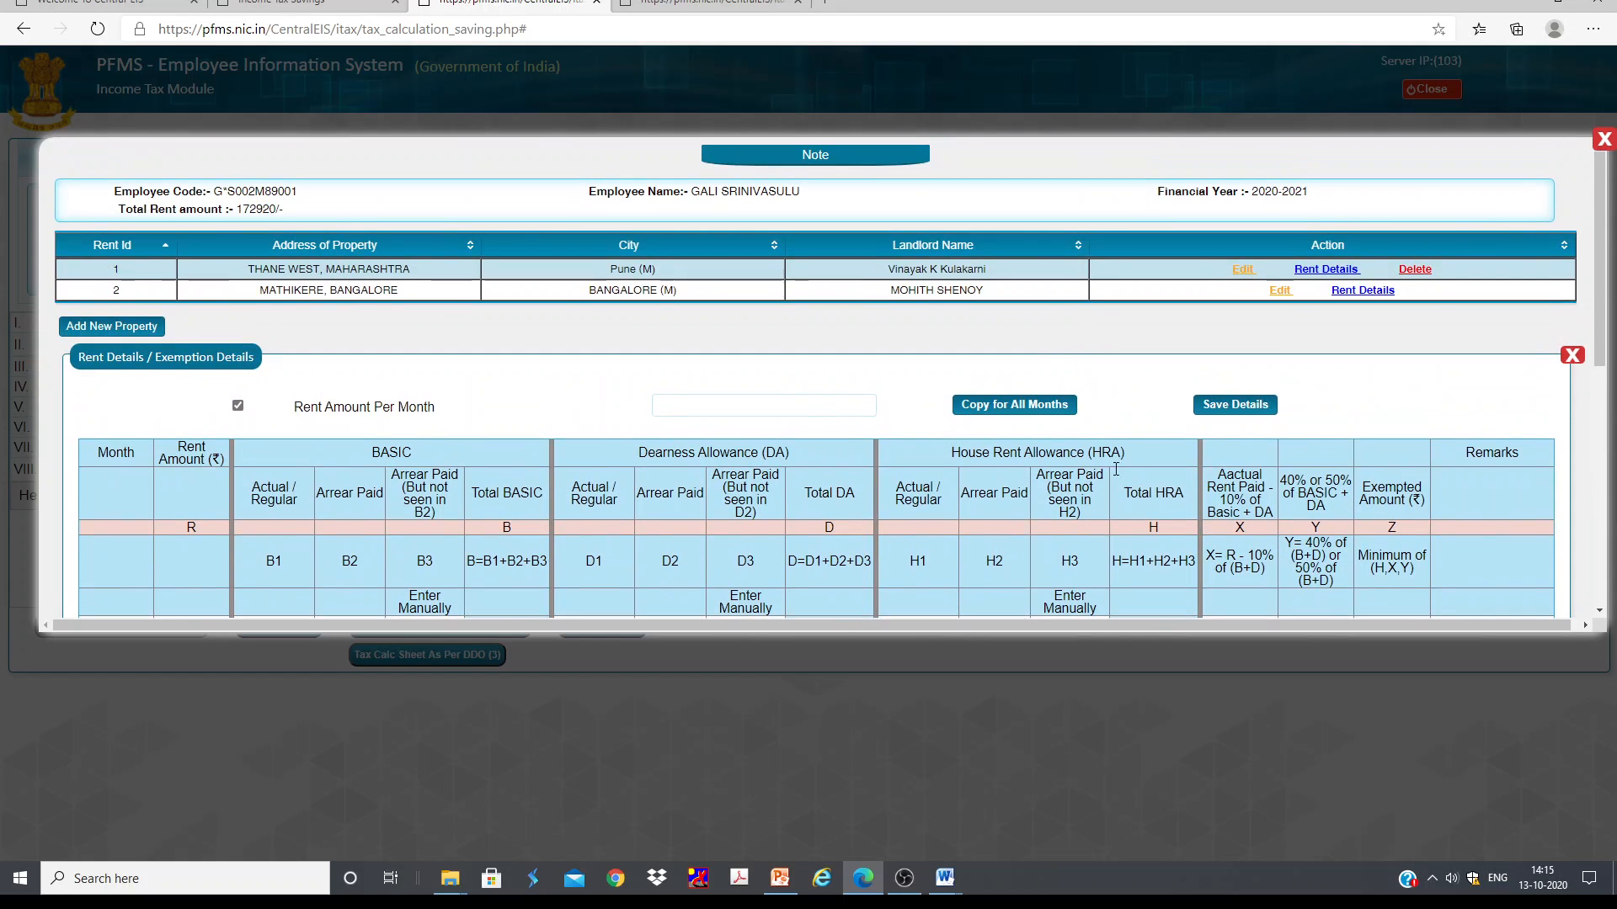
scroll(633, 396, down, 6)
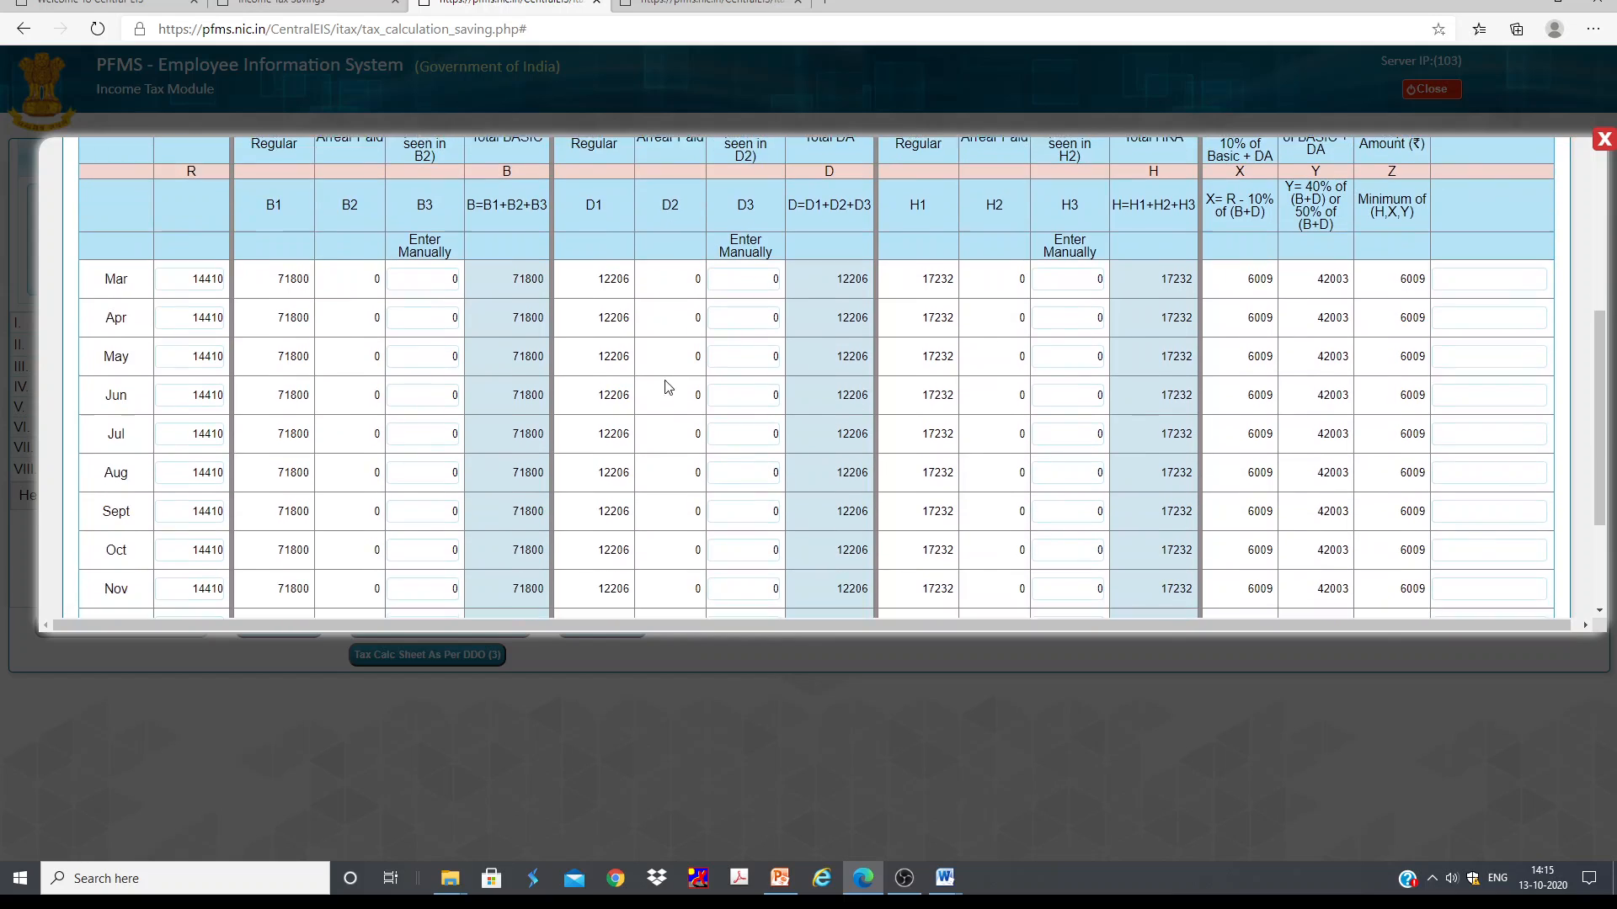
scroll(945, 362, up, 6)
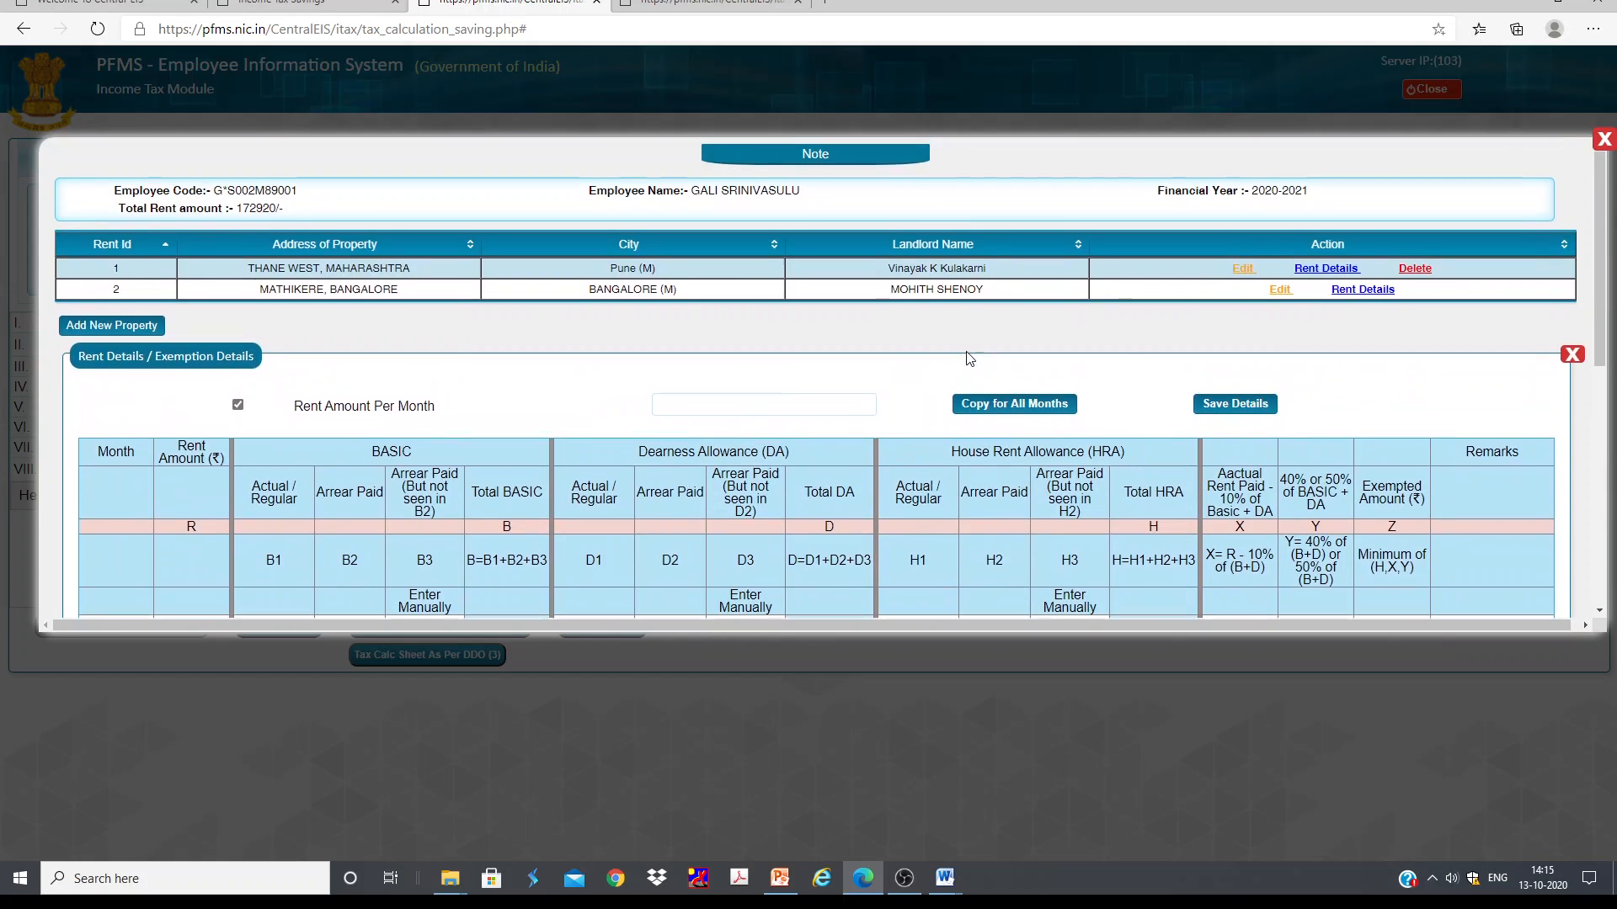
Step: Save the rent details again and dismiss the confirmation
click(1220, 406)
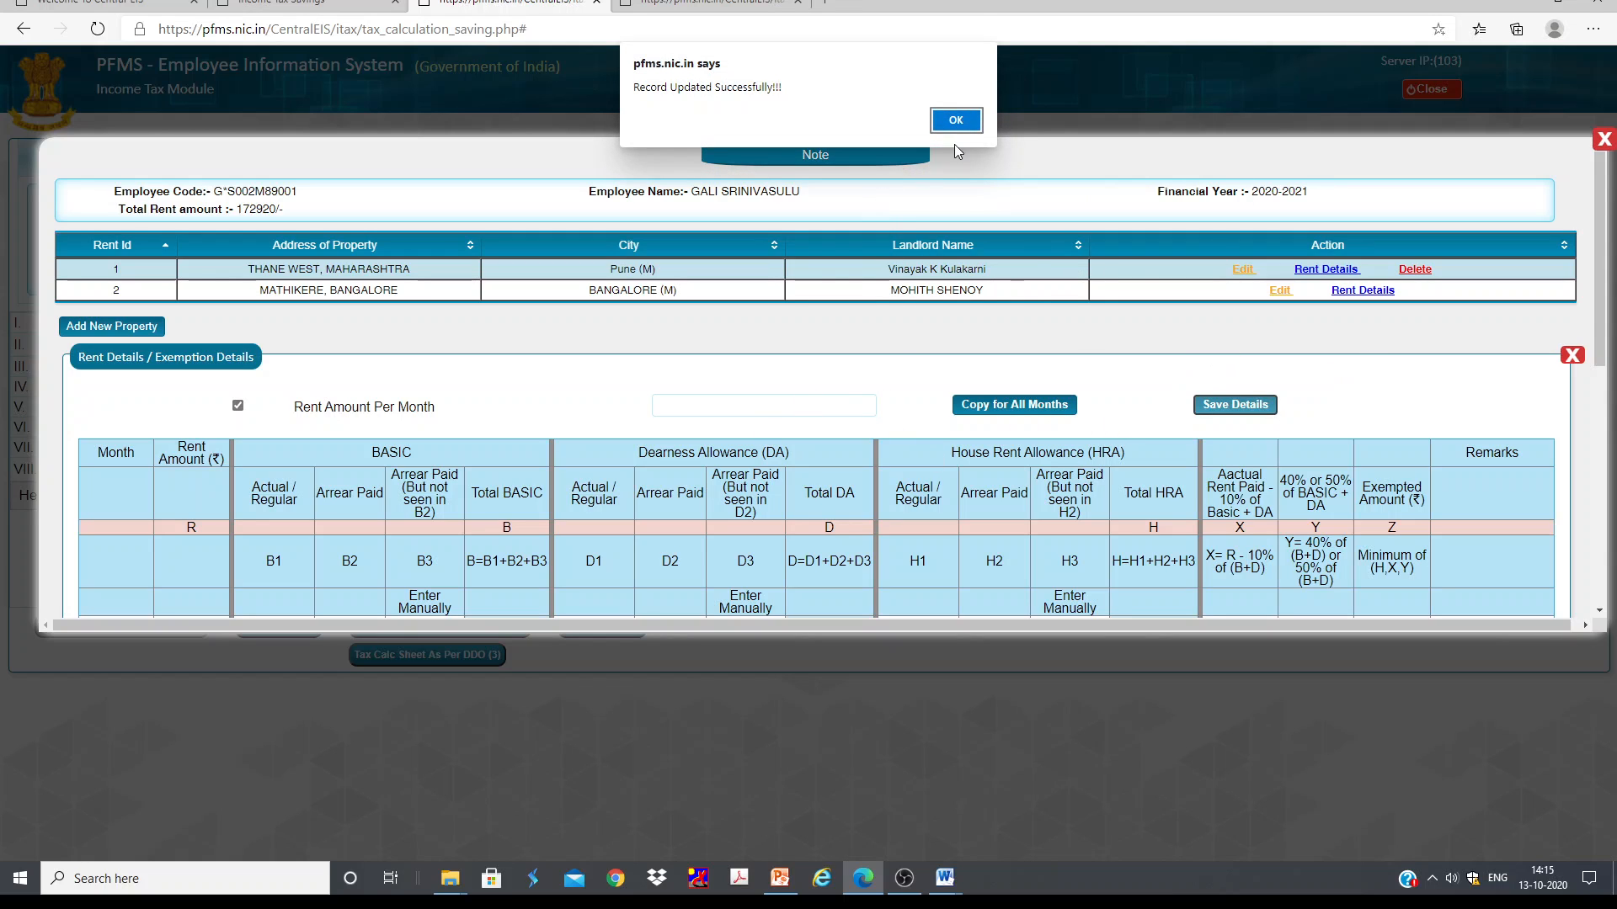
key(Return)
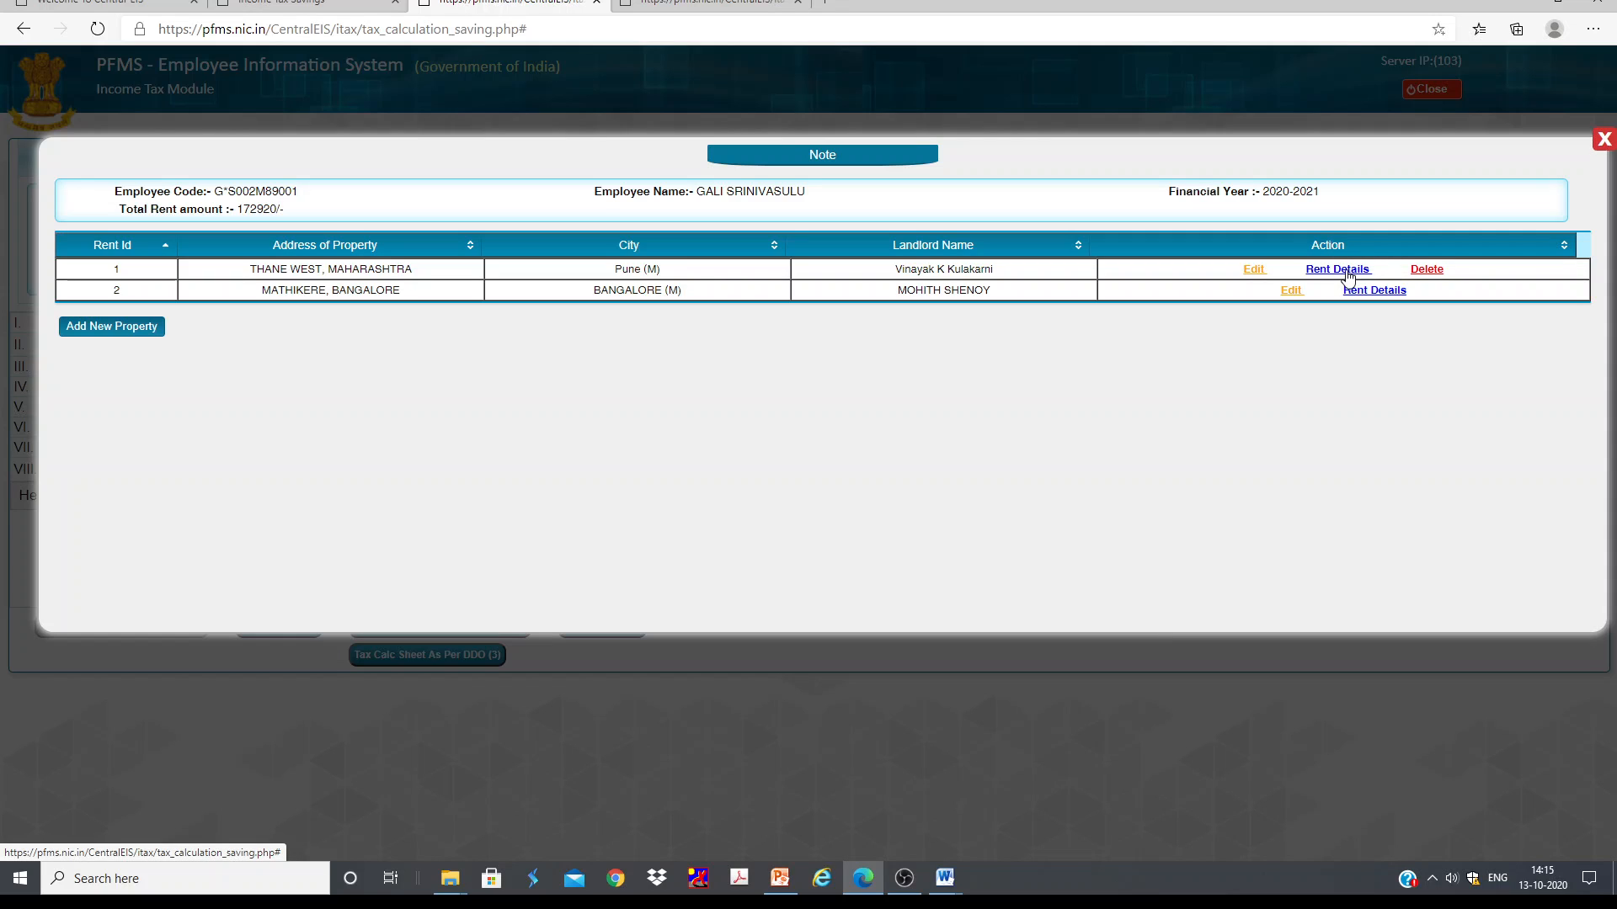
Step: Reopen the Thane West rent details and step through the March row's salary fields
click(1347, 273)
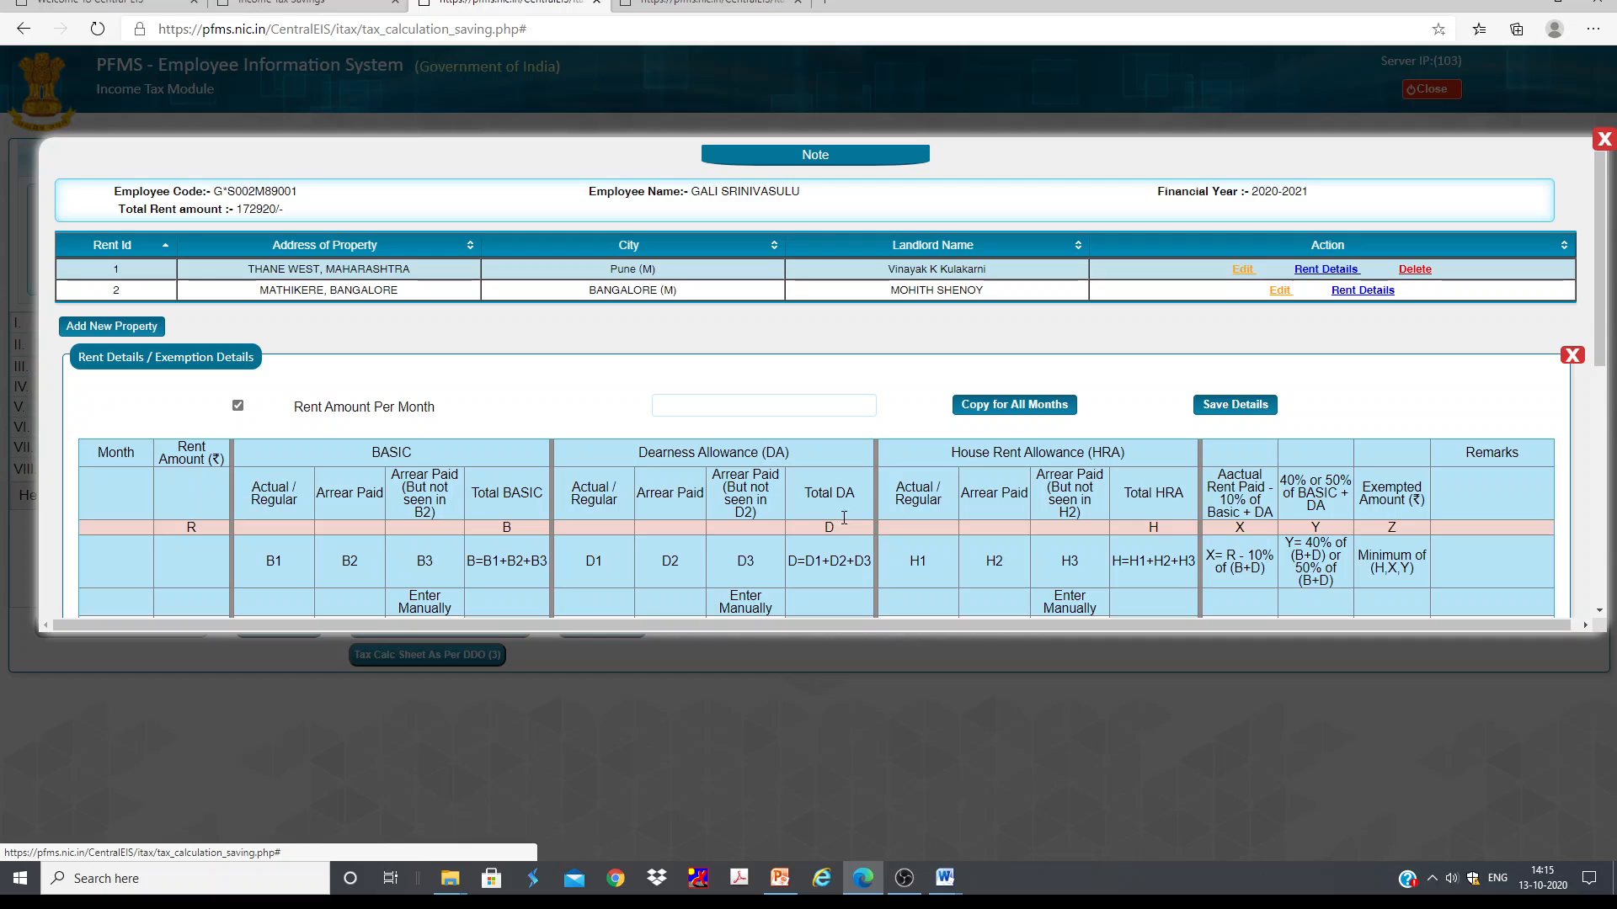
scroll(579, 447, down, 2)
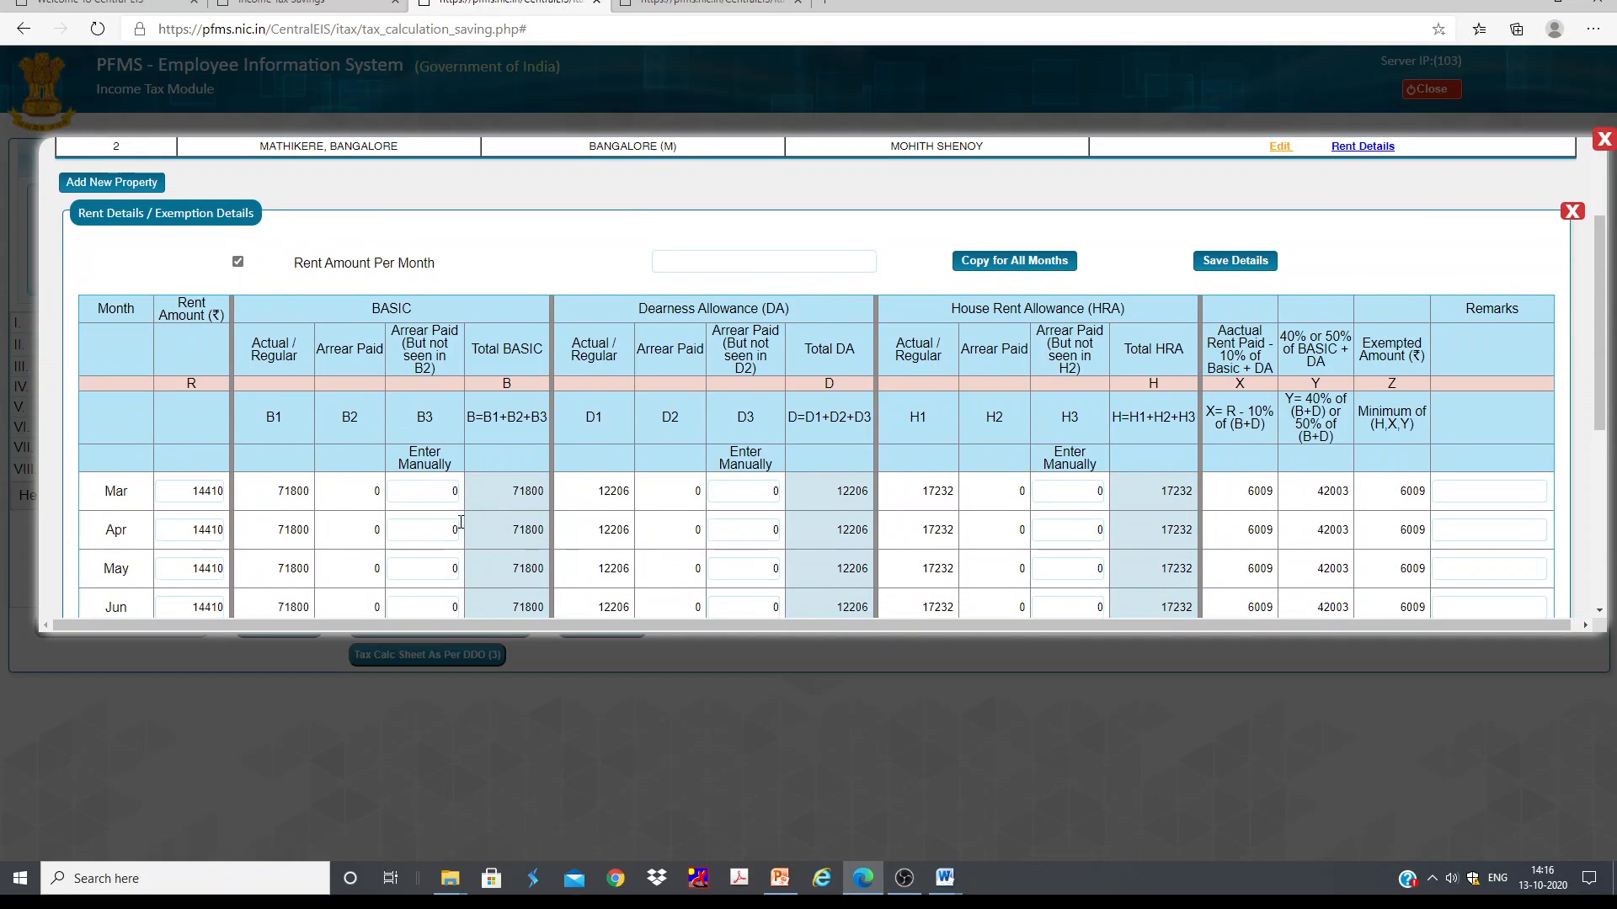
click(360, 493)
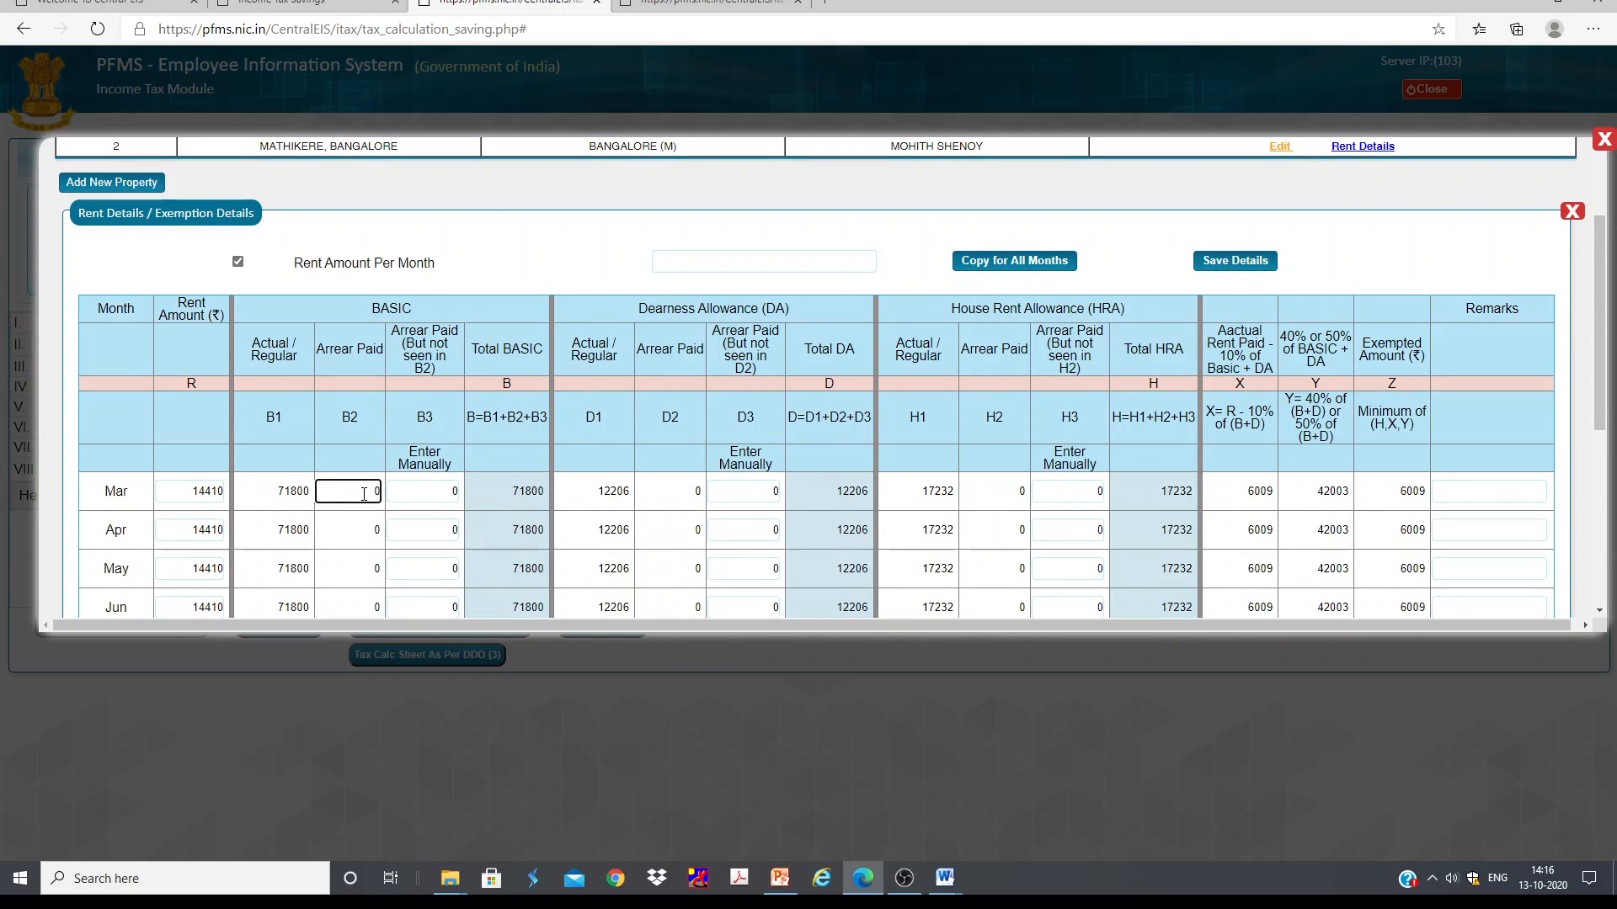
click(699, 488)
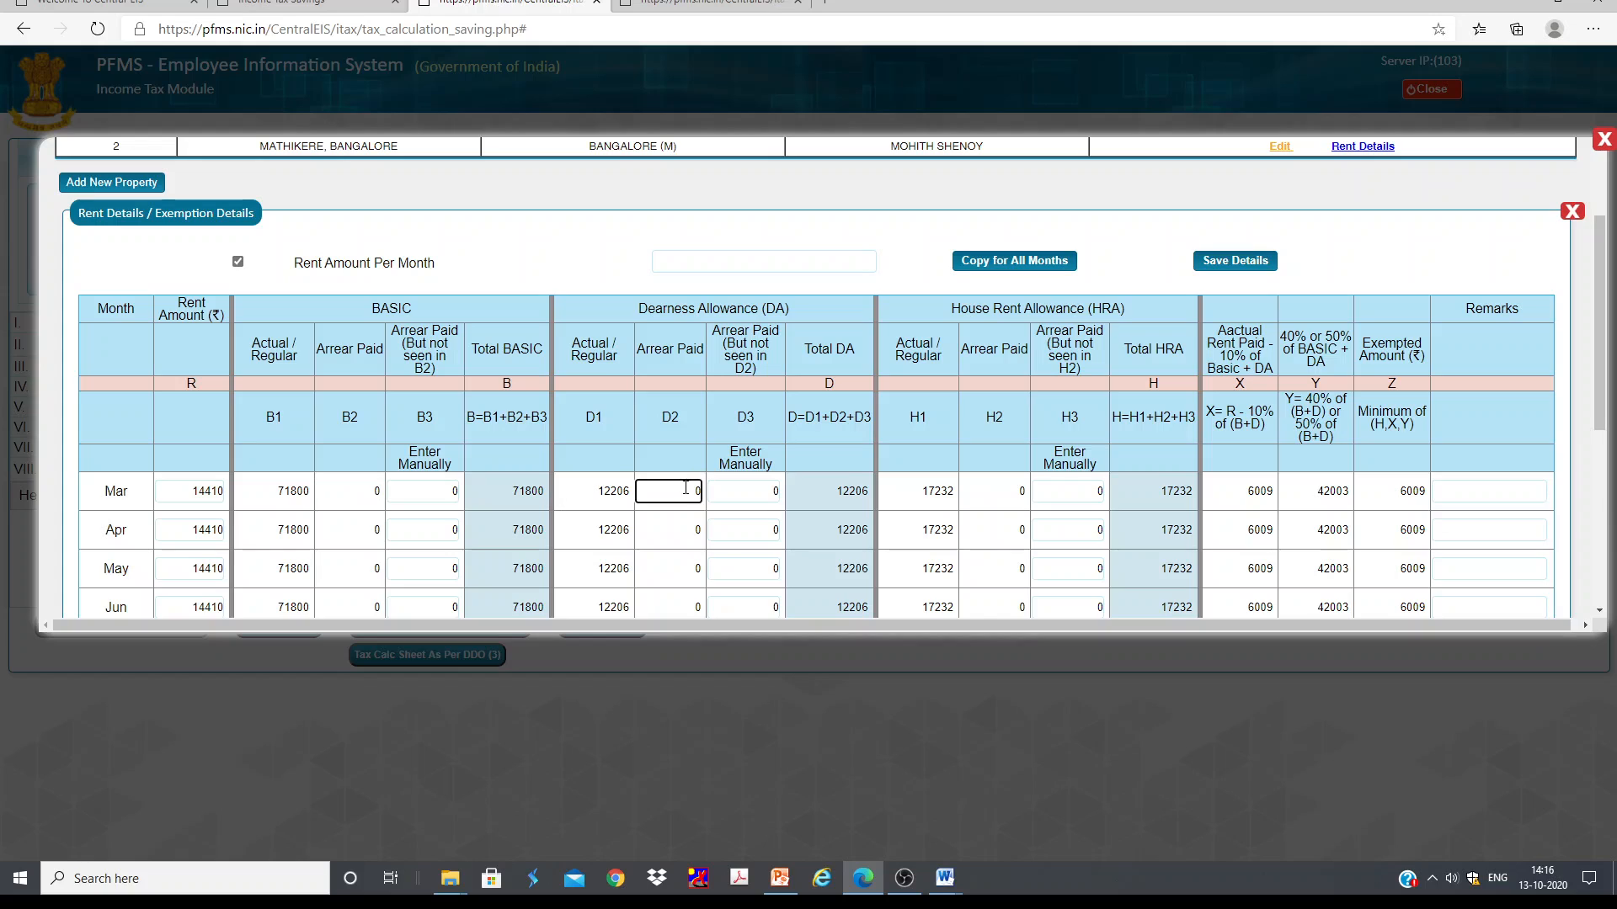
click(354, 494)
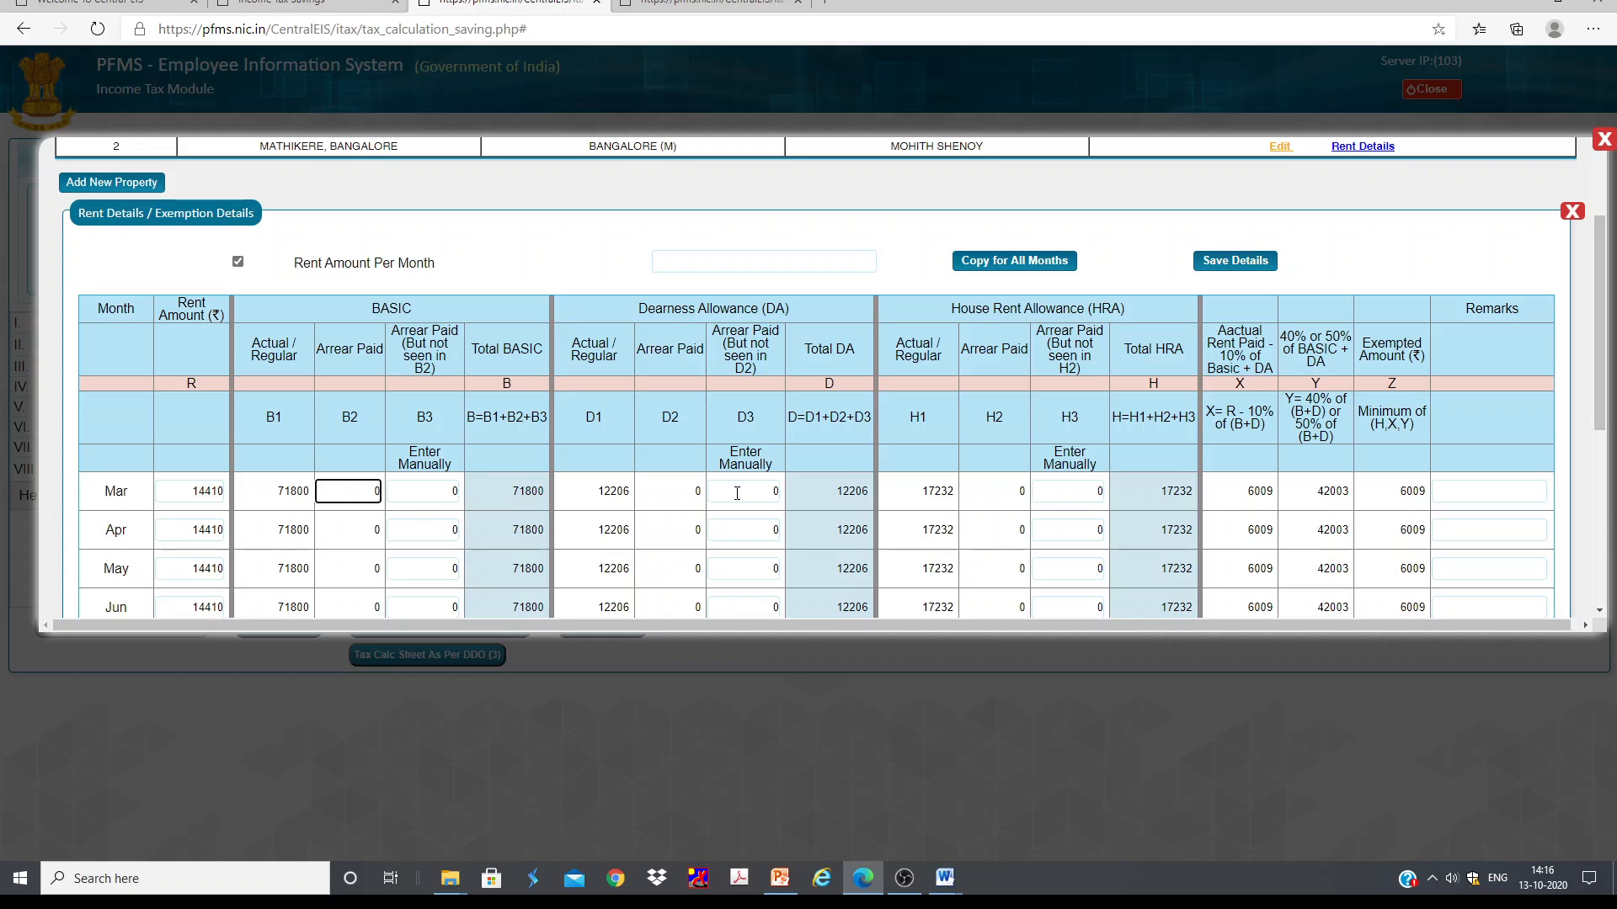
scroll(396, 400, down, 2)
key(Tab)
key(Tab)
key(Tab)
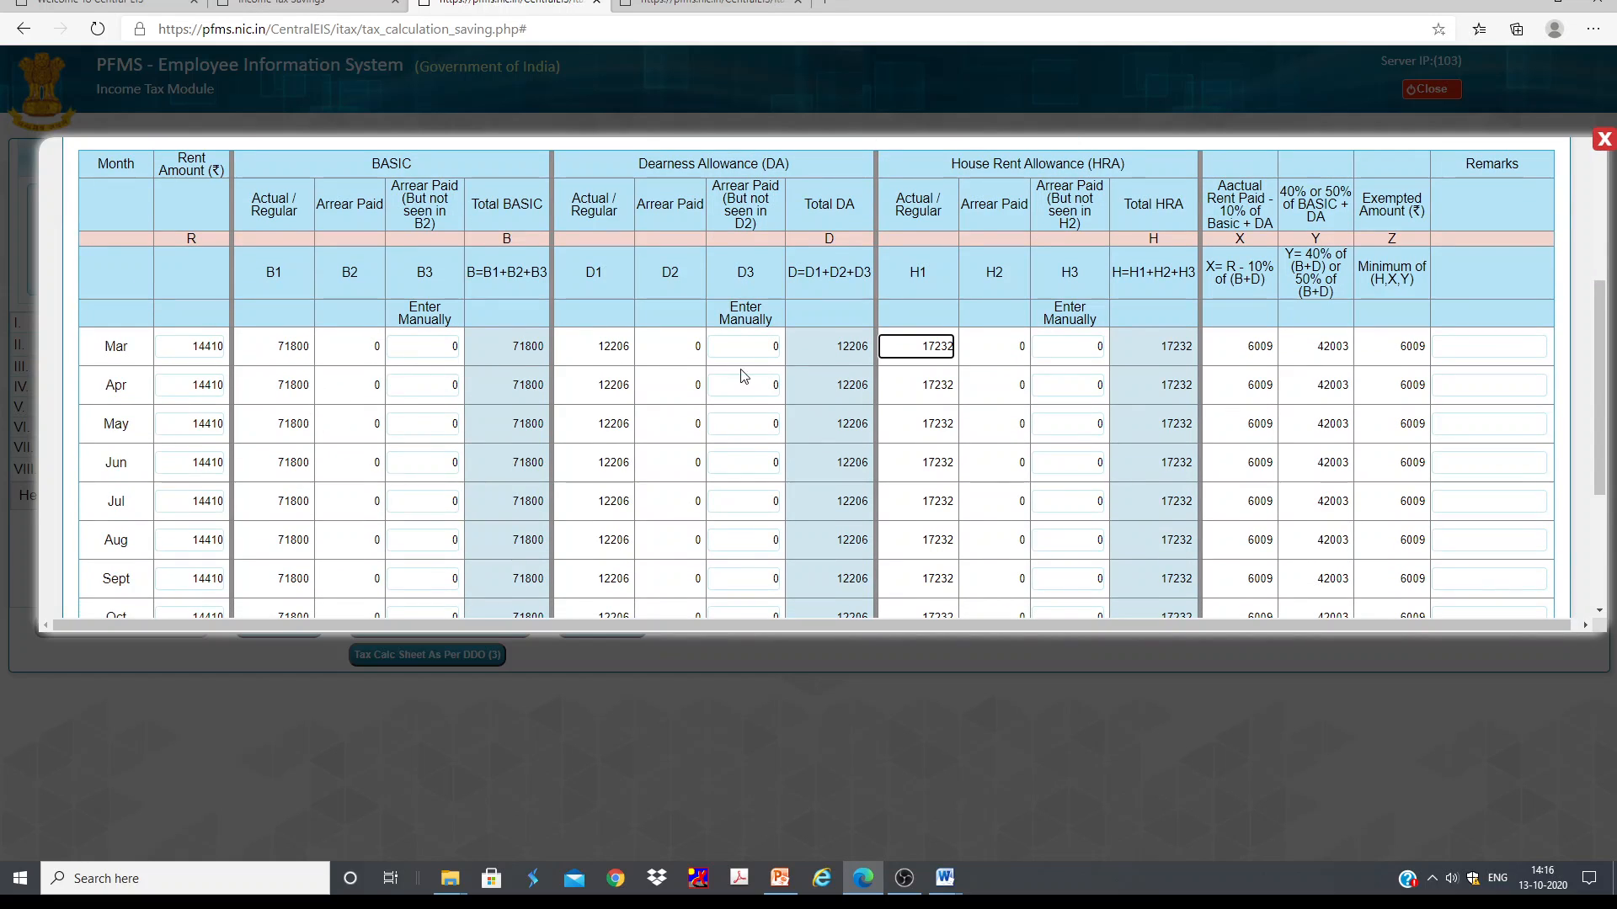
Step: Step through the March row's DA and HRA fields, scroll the rent table, and close the rent details
click(689, 350)
click(1002, 348)
scroll(1282, 423, down, 5)
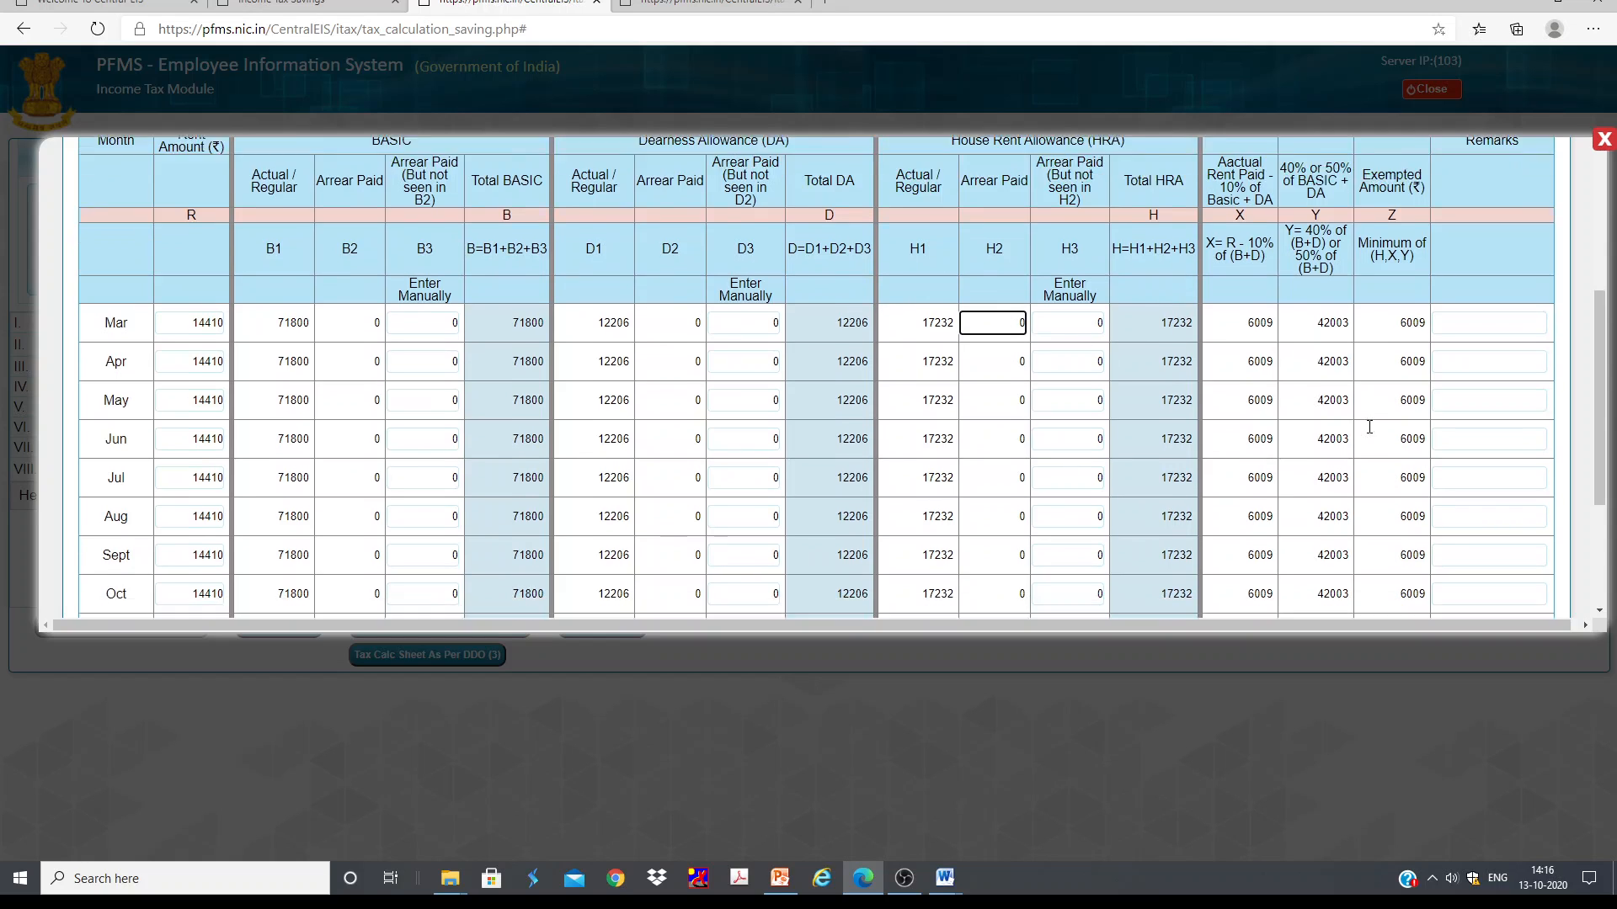
scroll(1319, 447, up, 6)
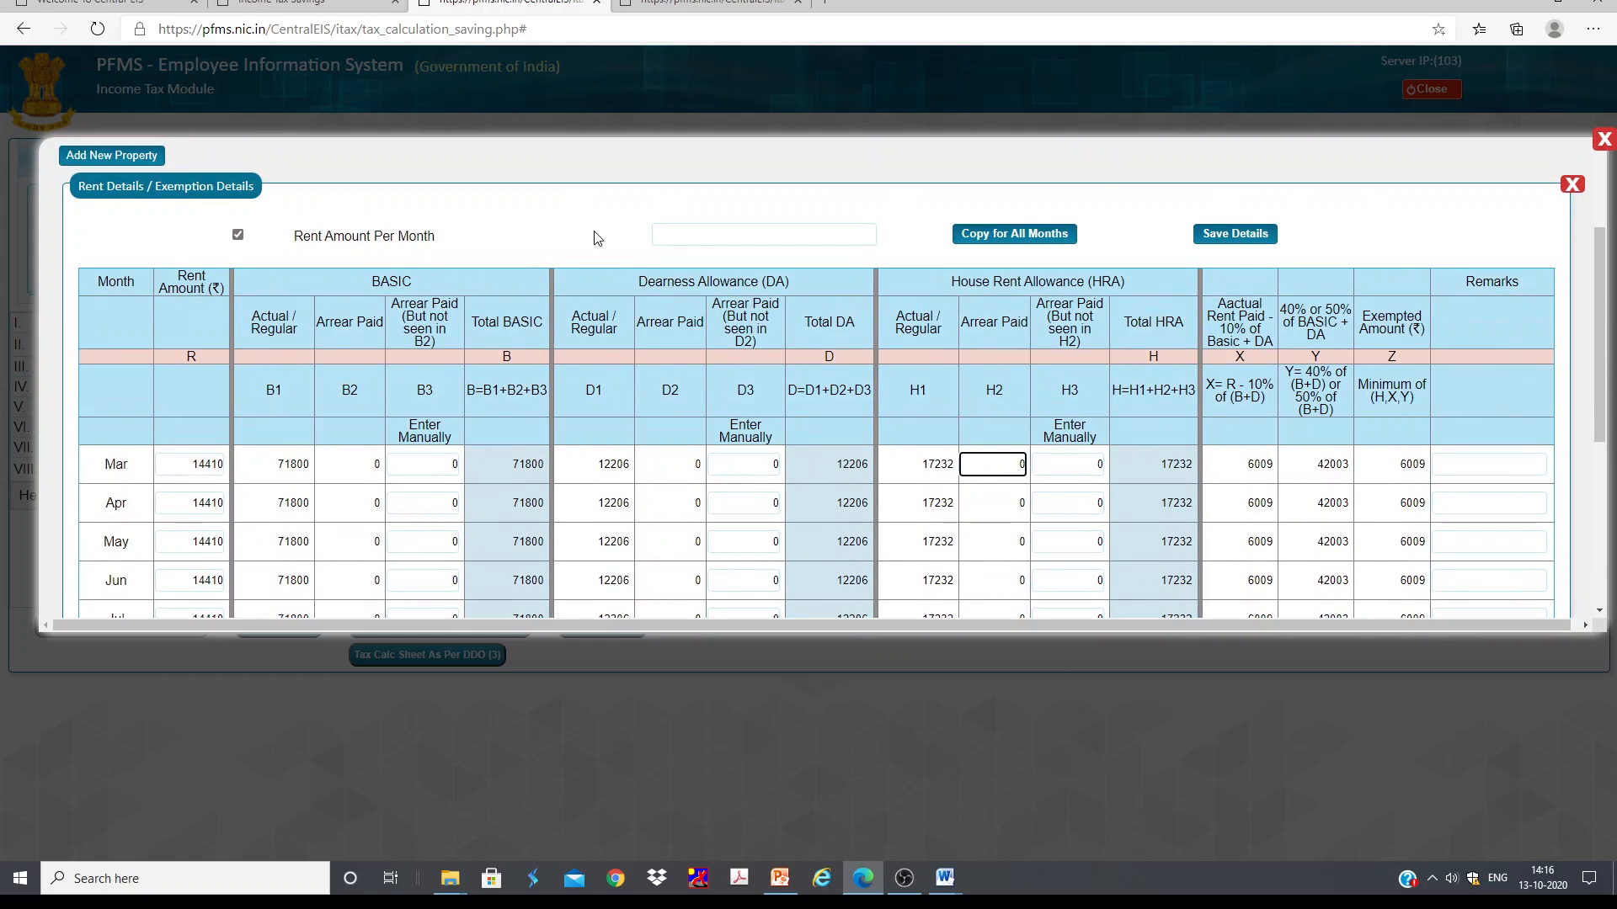
scroll(1448, 330, up, 2)
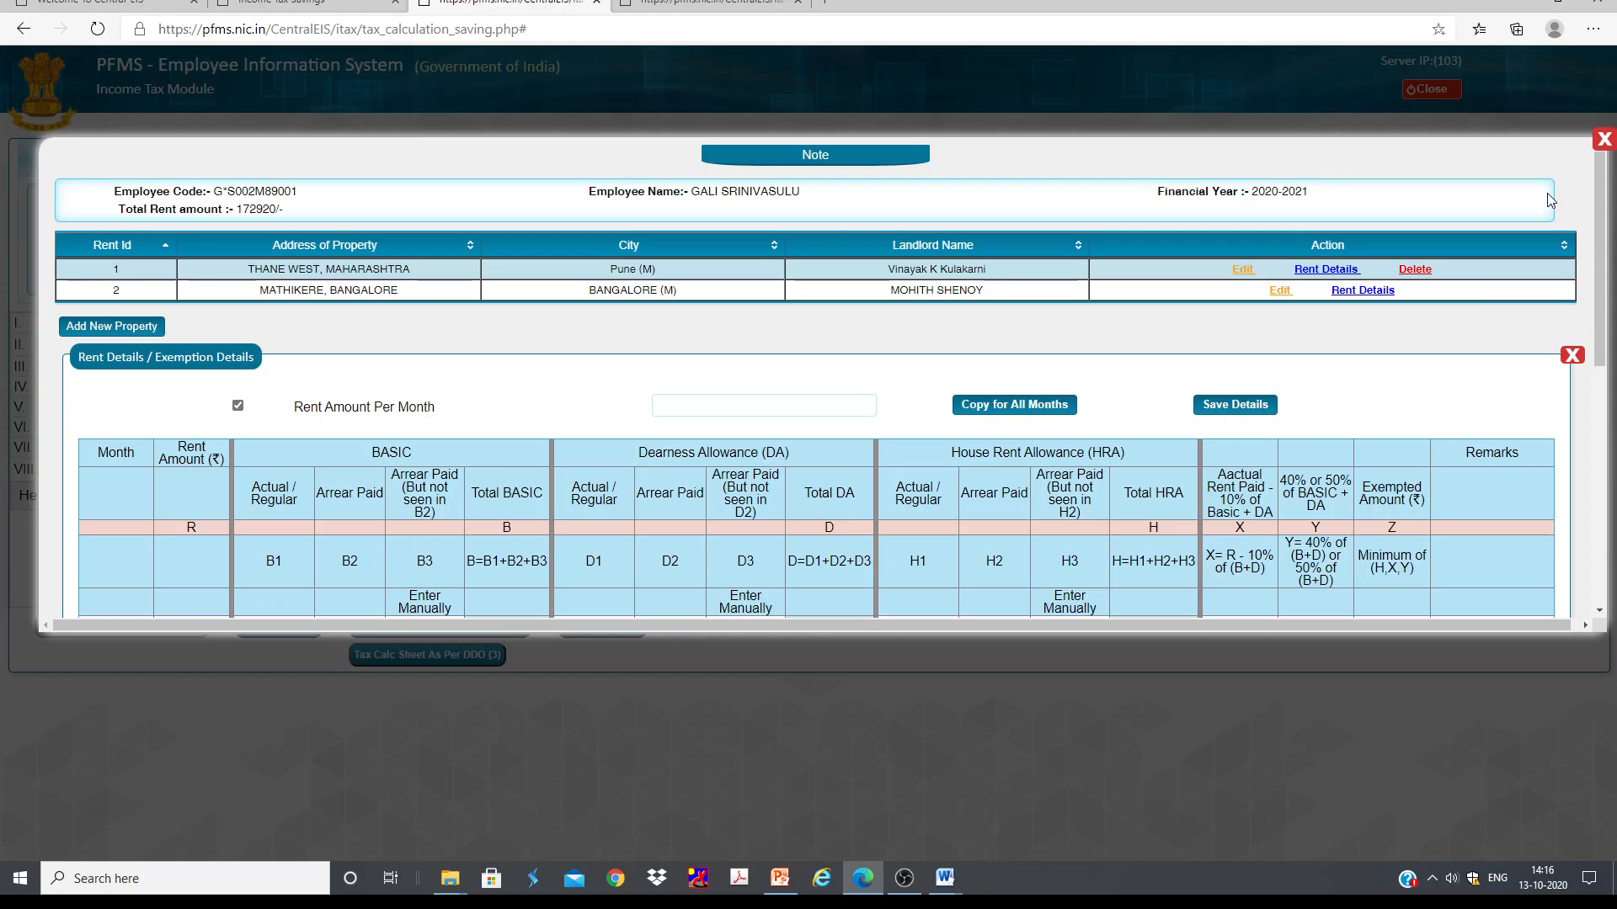
click(1603, 140)
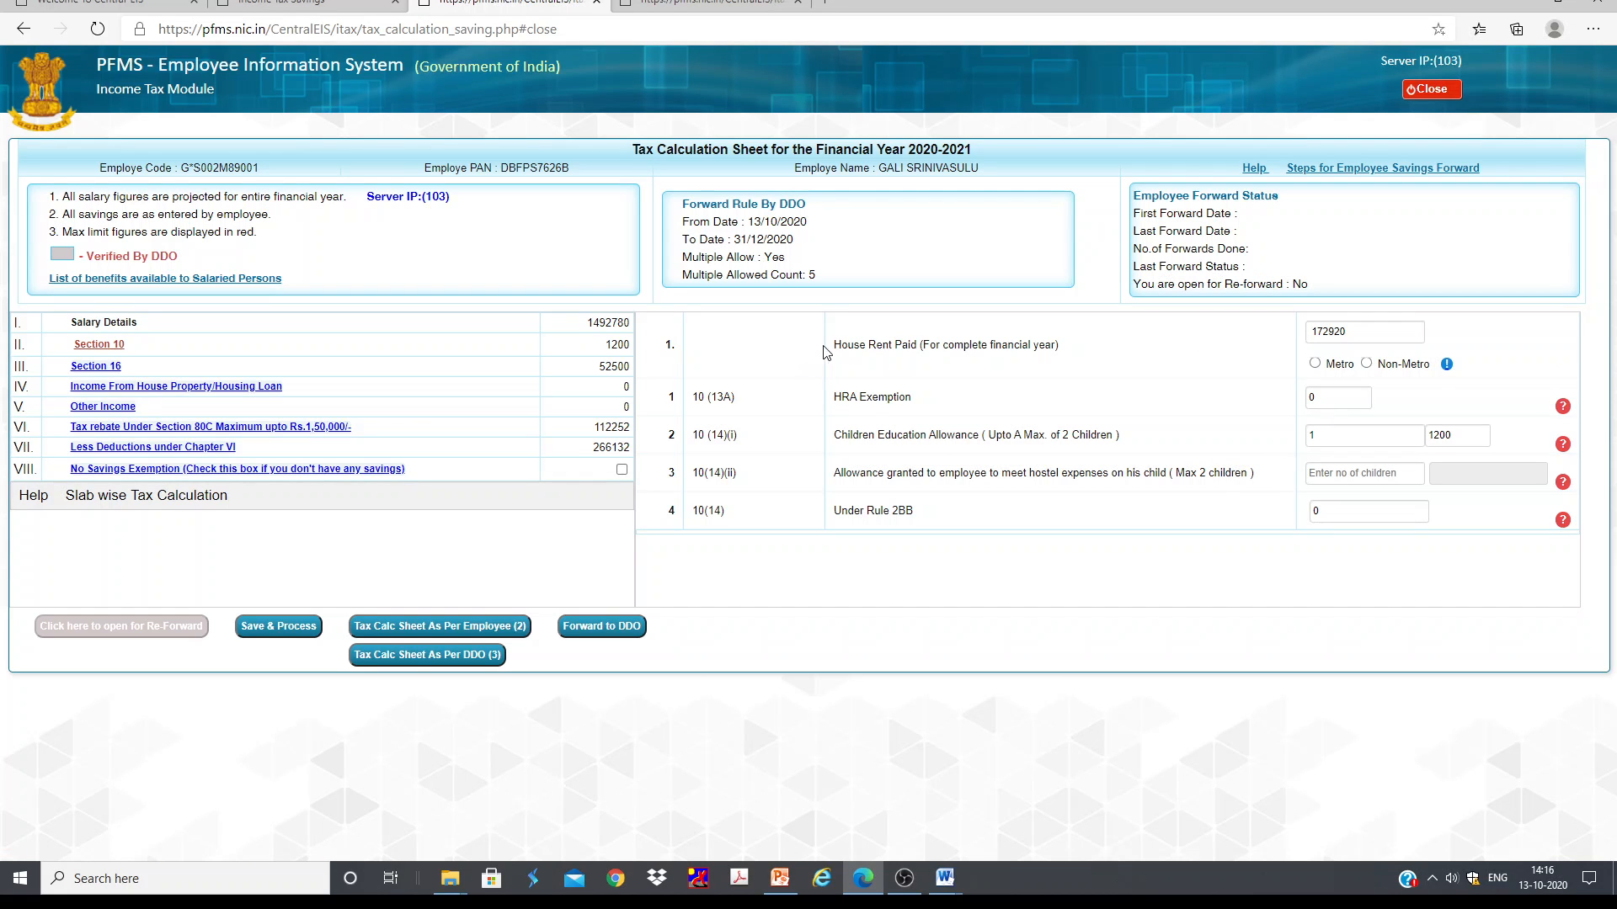
Step: Open the House Rent Paid details from the Section 10 sheet and close them again
click(1355, 334)
click(1356, 334)
click(1602, 140)
Step: Open the children education allowance family member list and view the son's allowance details
click(1361, 435)
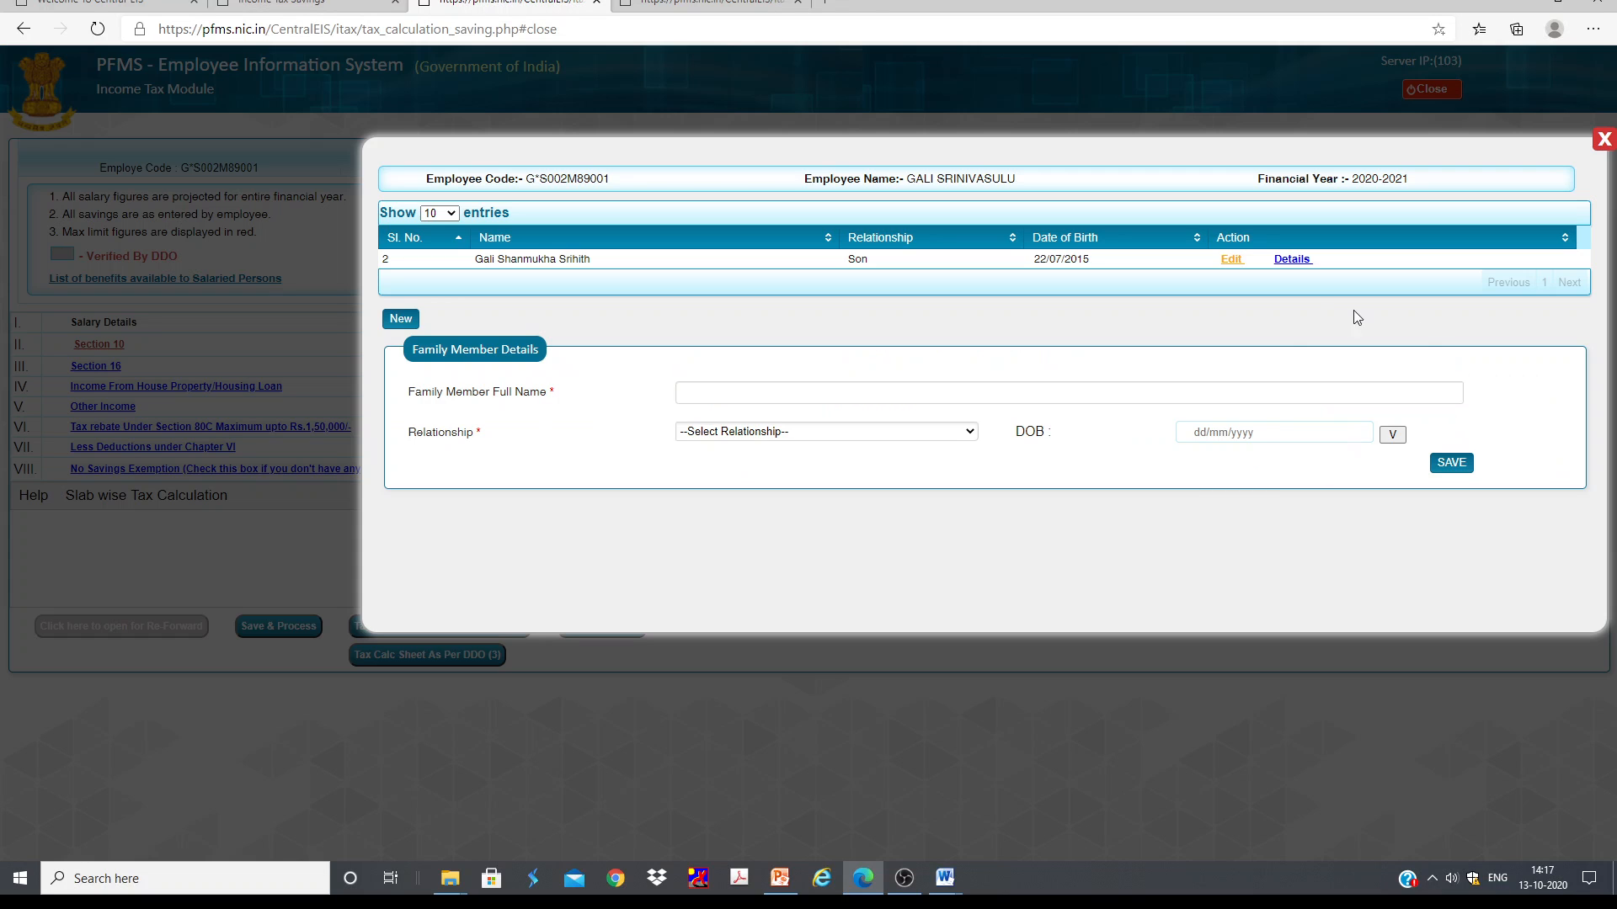
click(1604, 139)
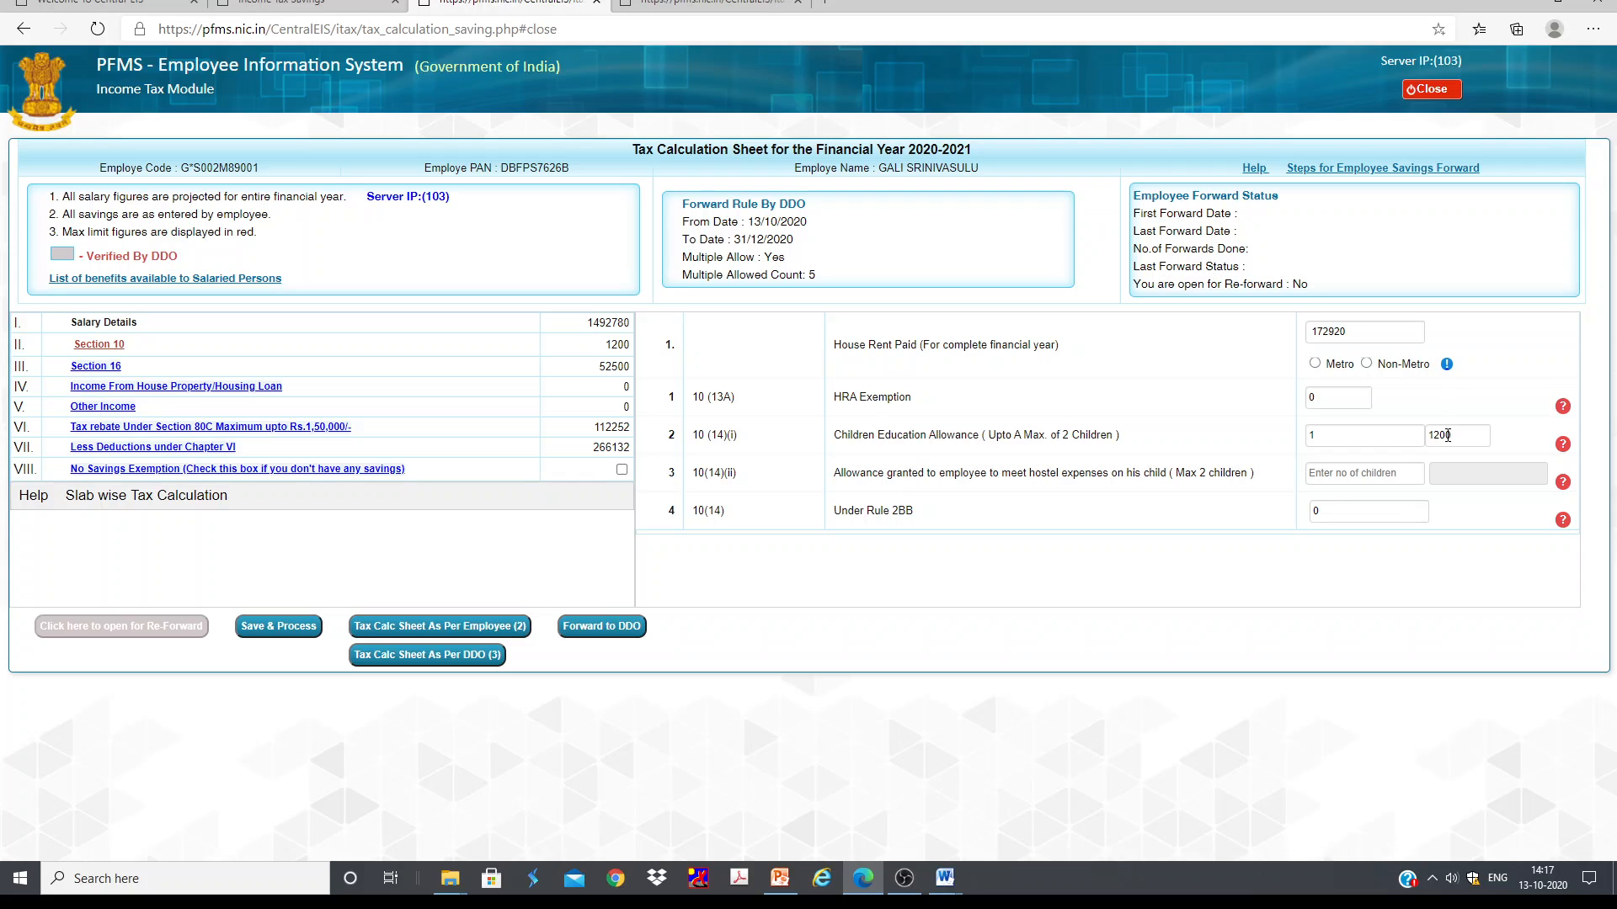
click(1338, 439)
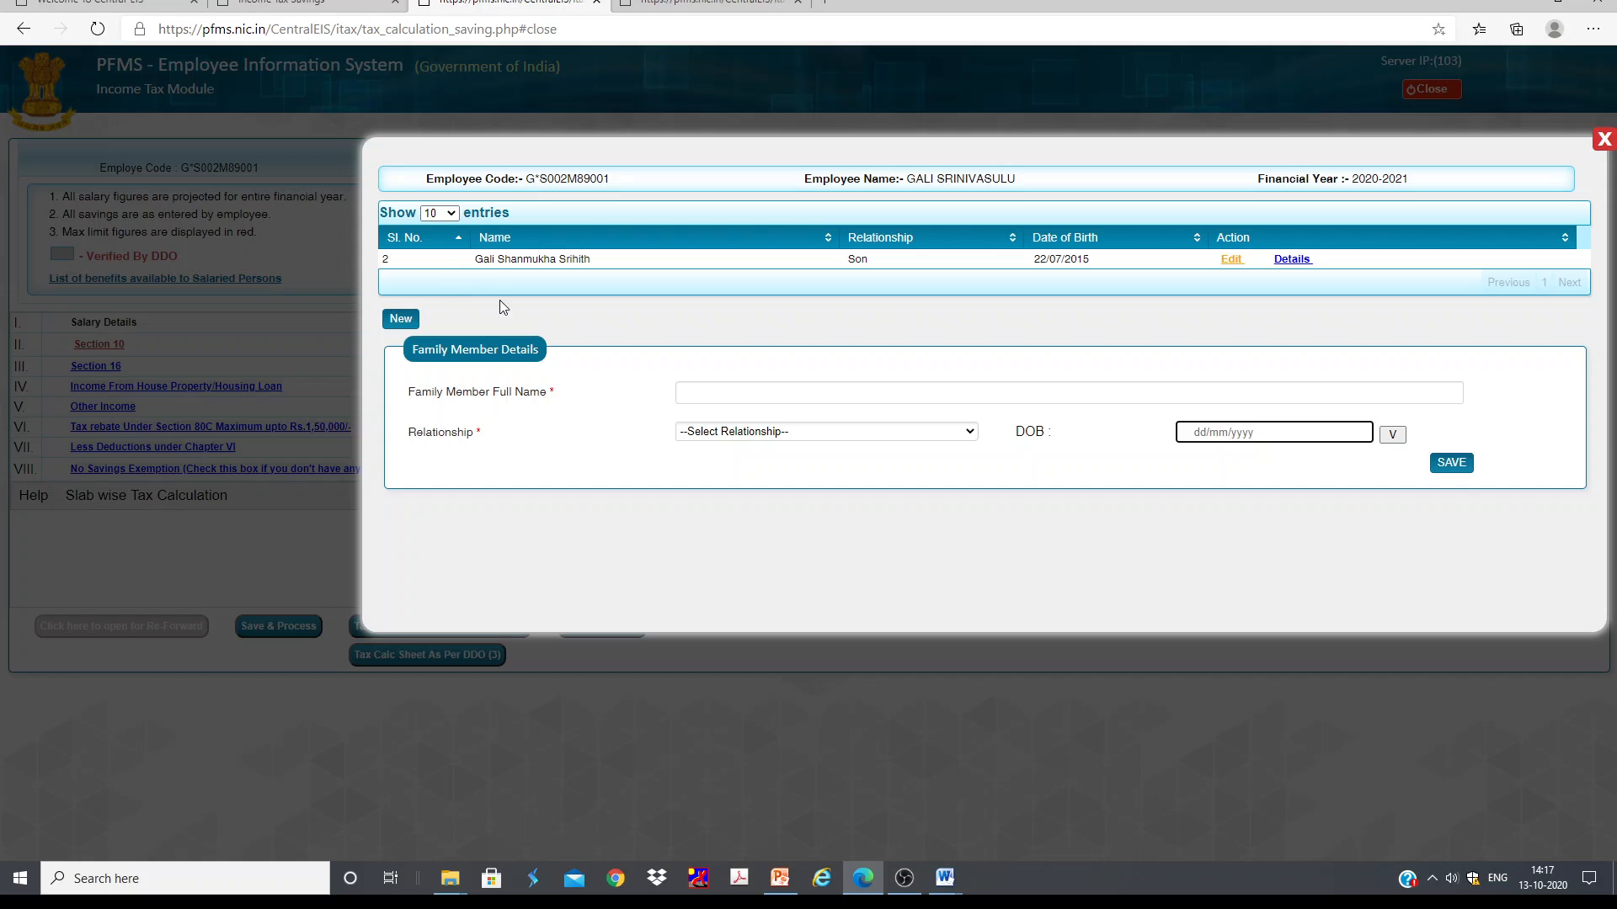
click(1292, 260)
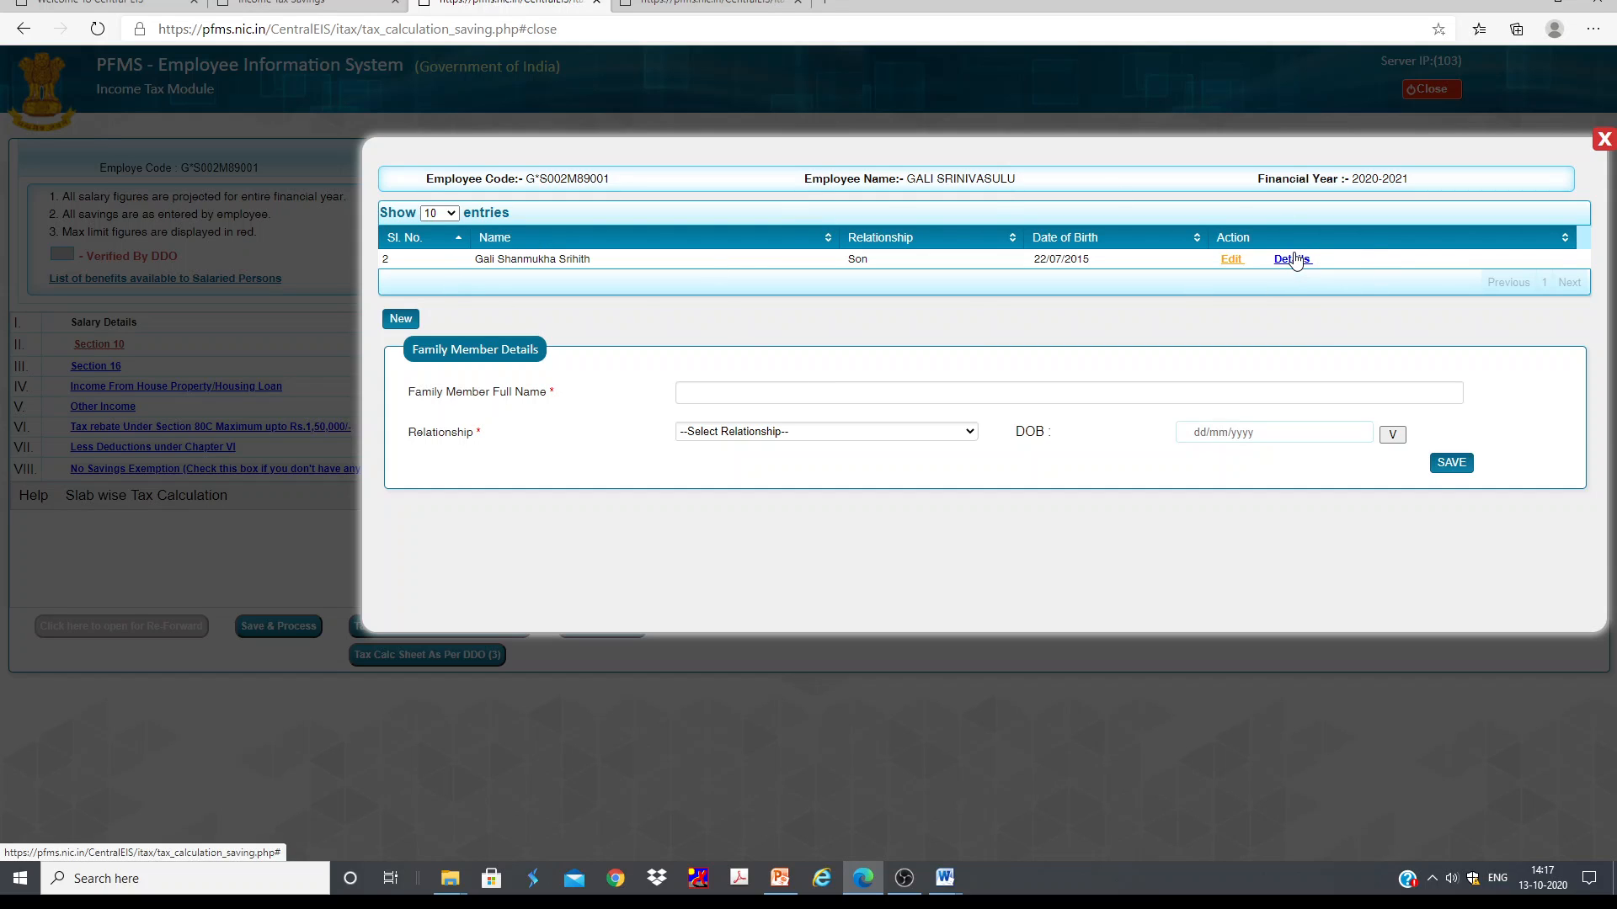
Step: Save the son's education allowance details with hostel allowance unchecked, close the dialog and acknowledge the confirmations
drag(636, 441, 565, 452)
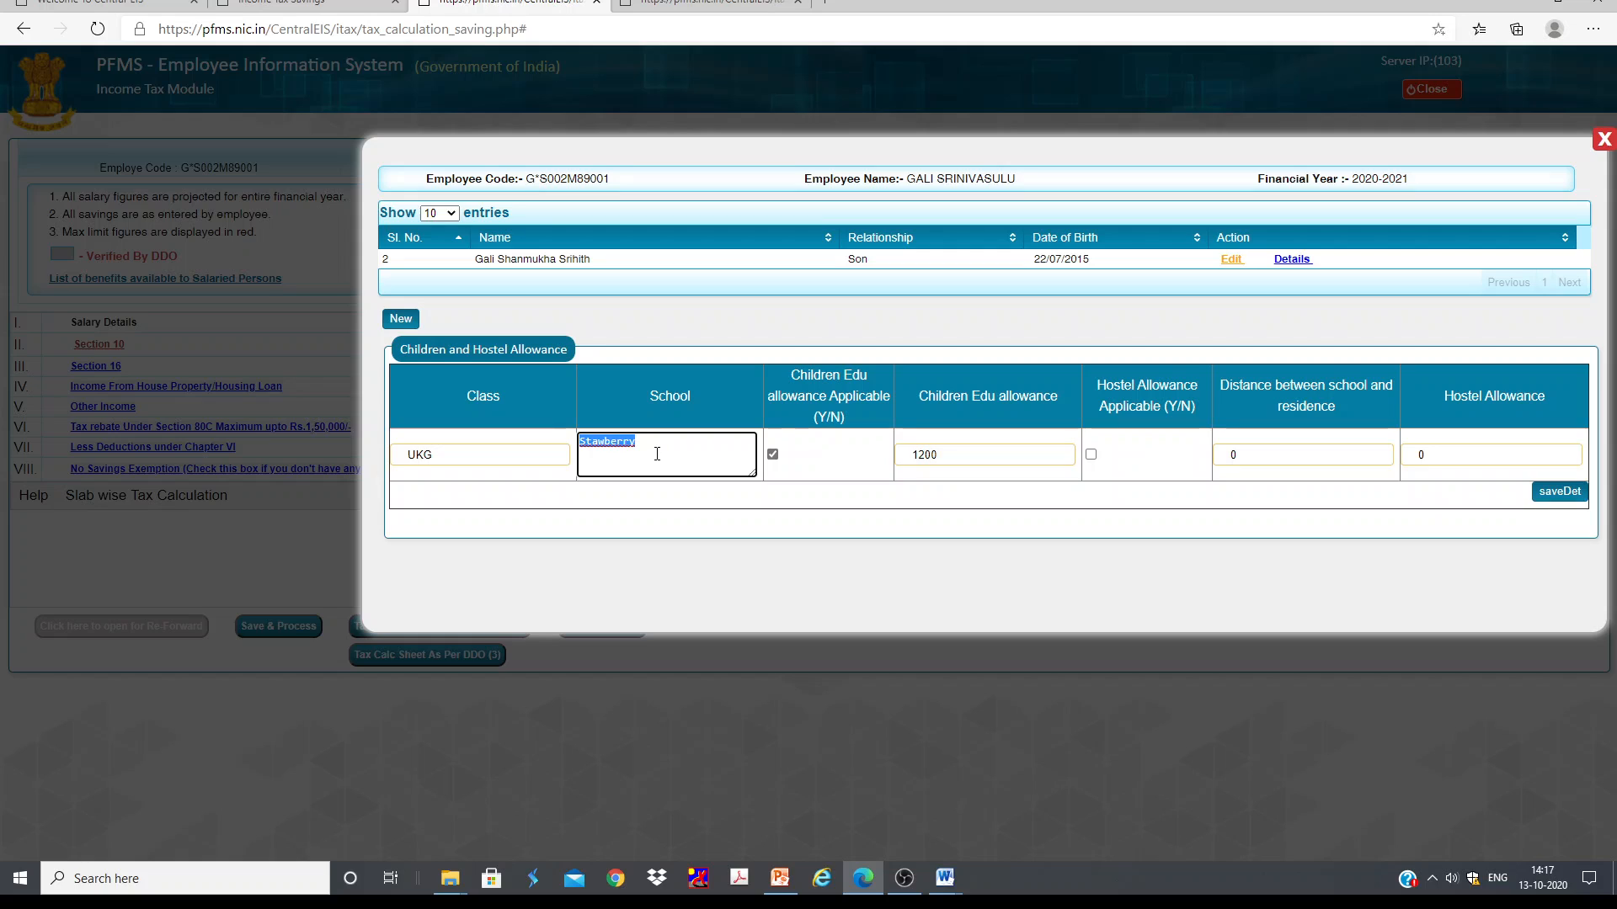
click(960, 451)
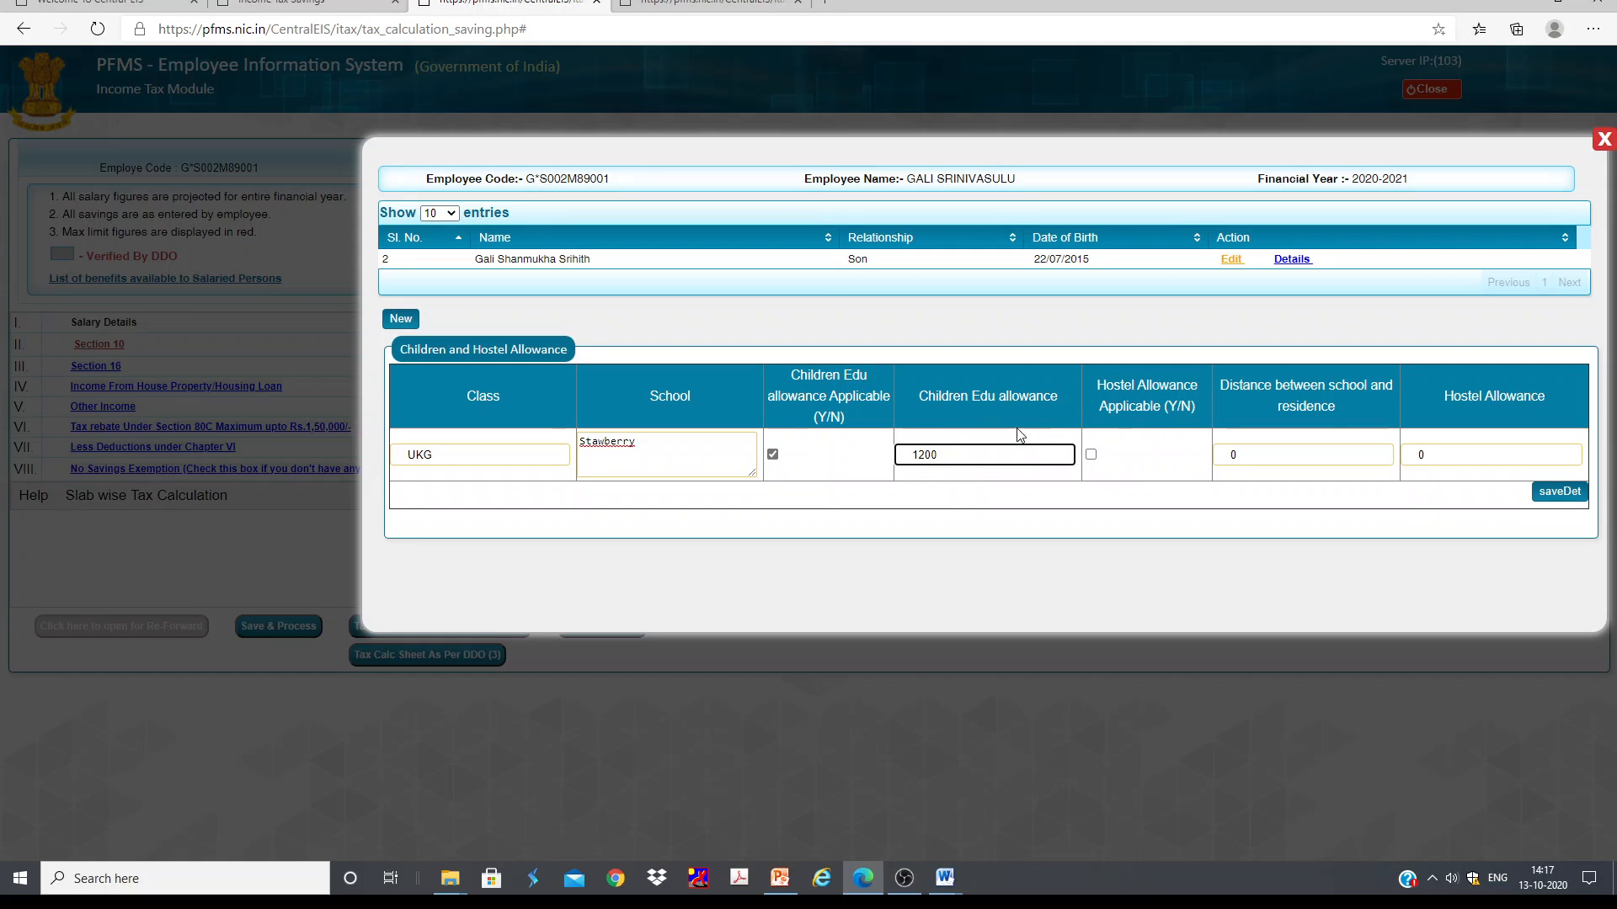
click(1091, 455)
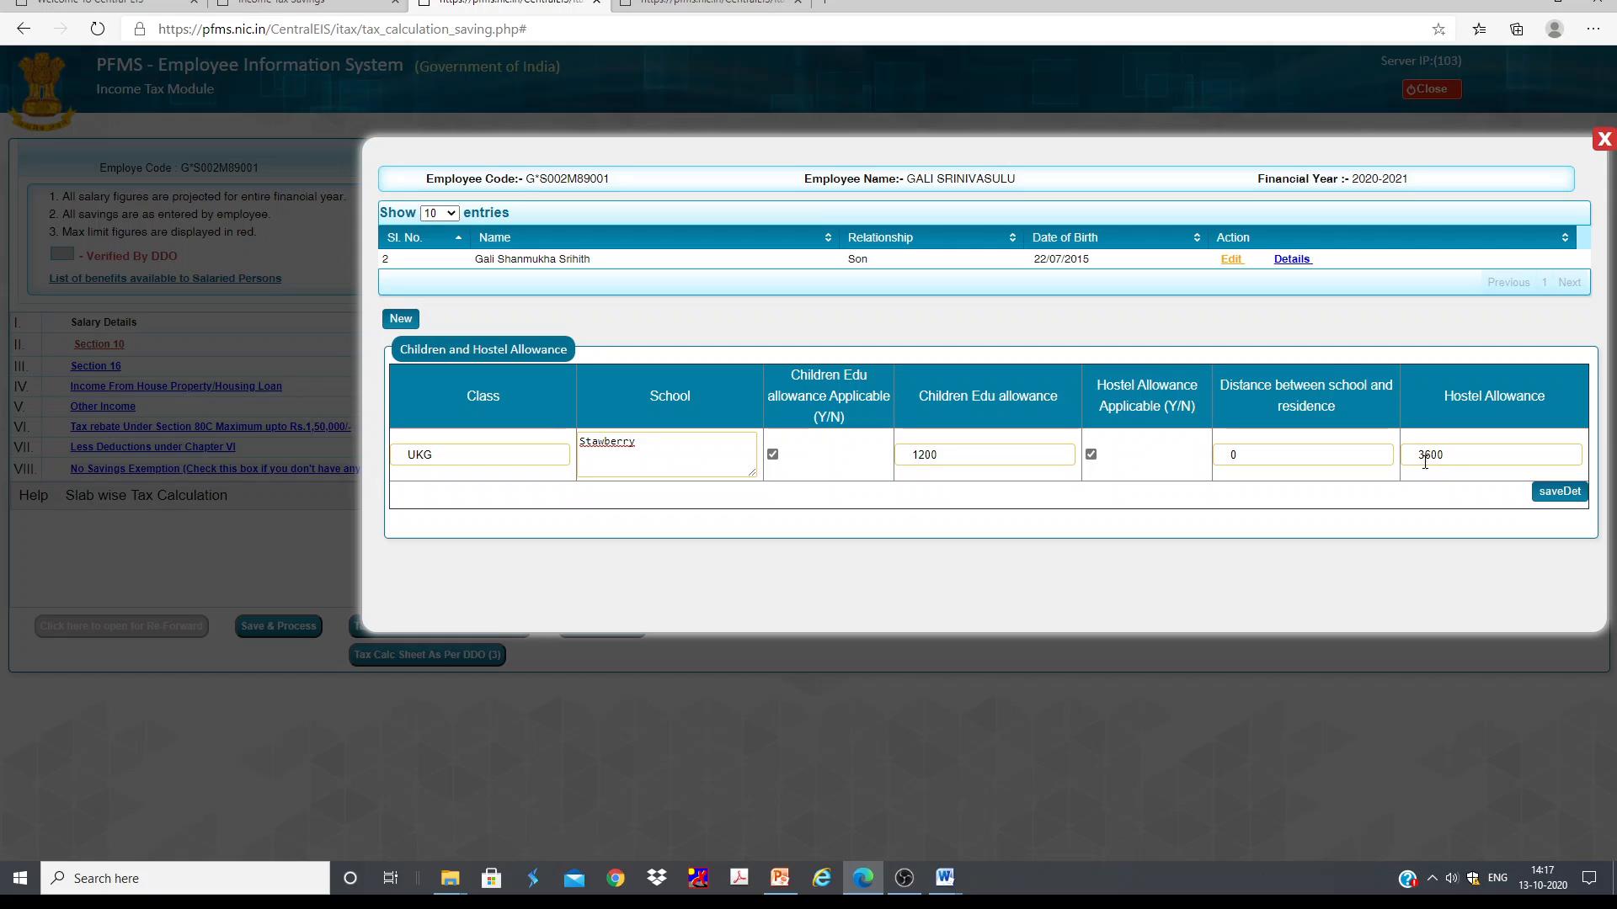
click(1093, 456)
click(1558, 492)
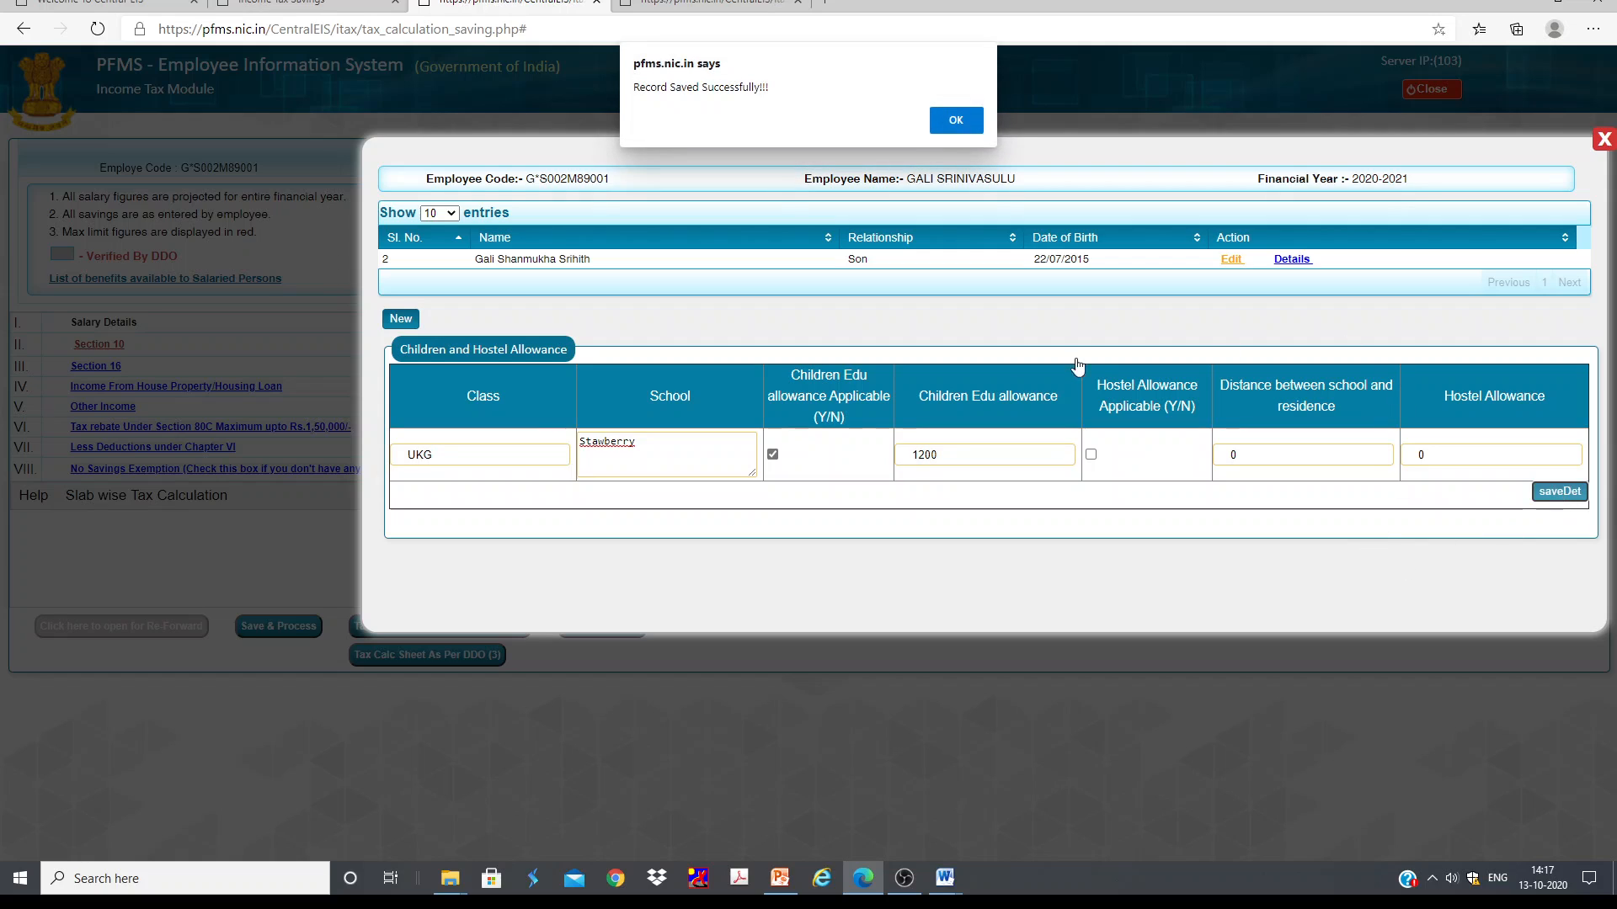
click(951, 118)
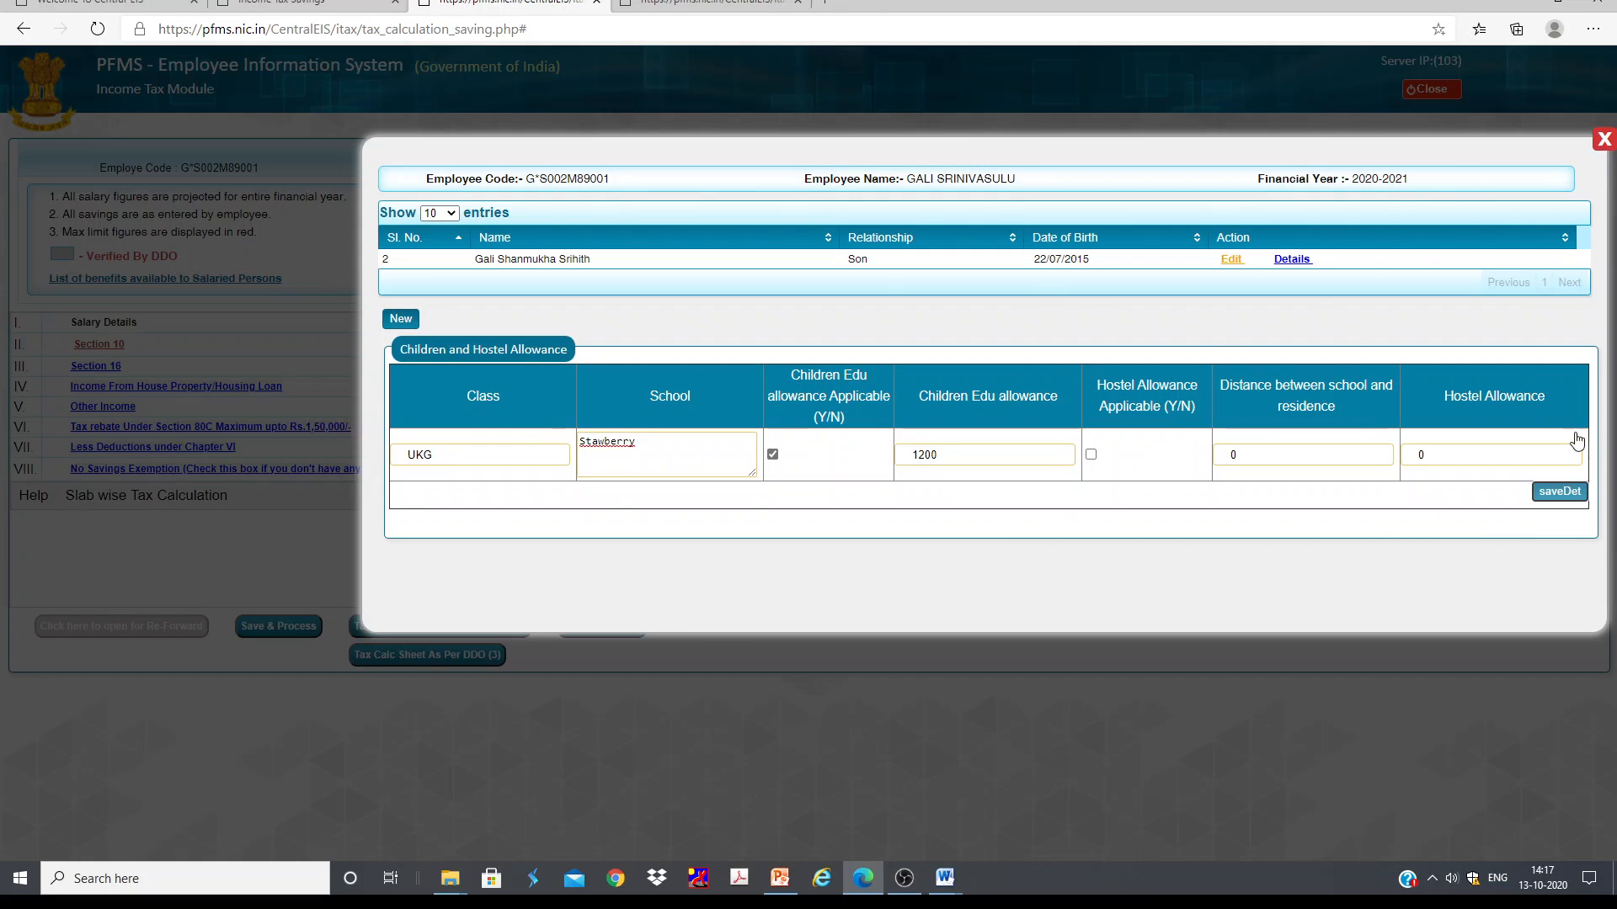
click(1604, 140)
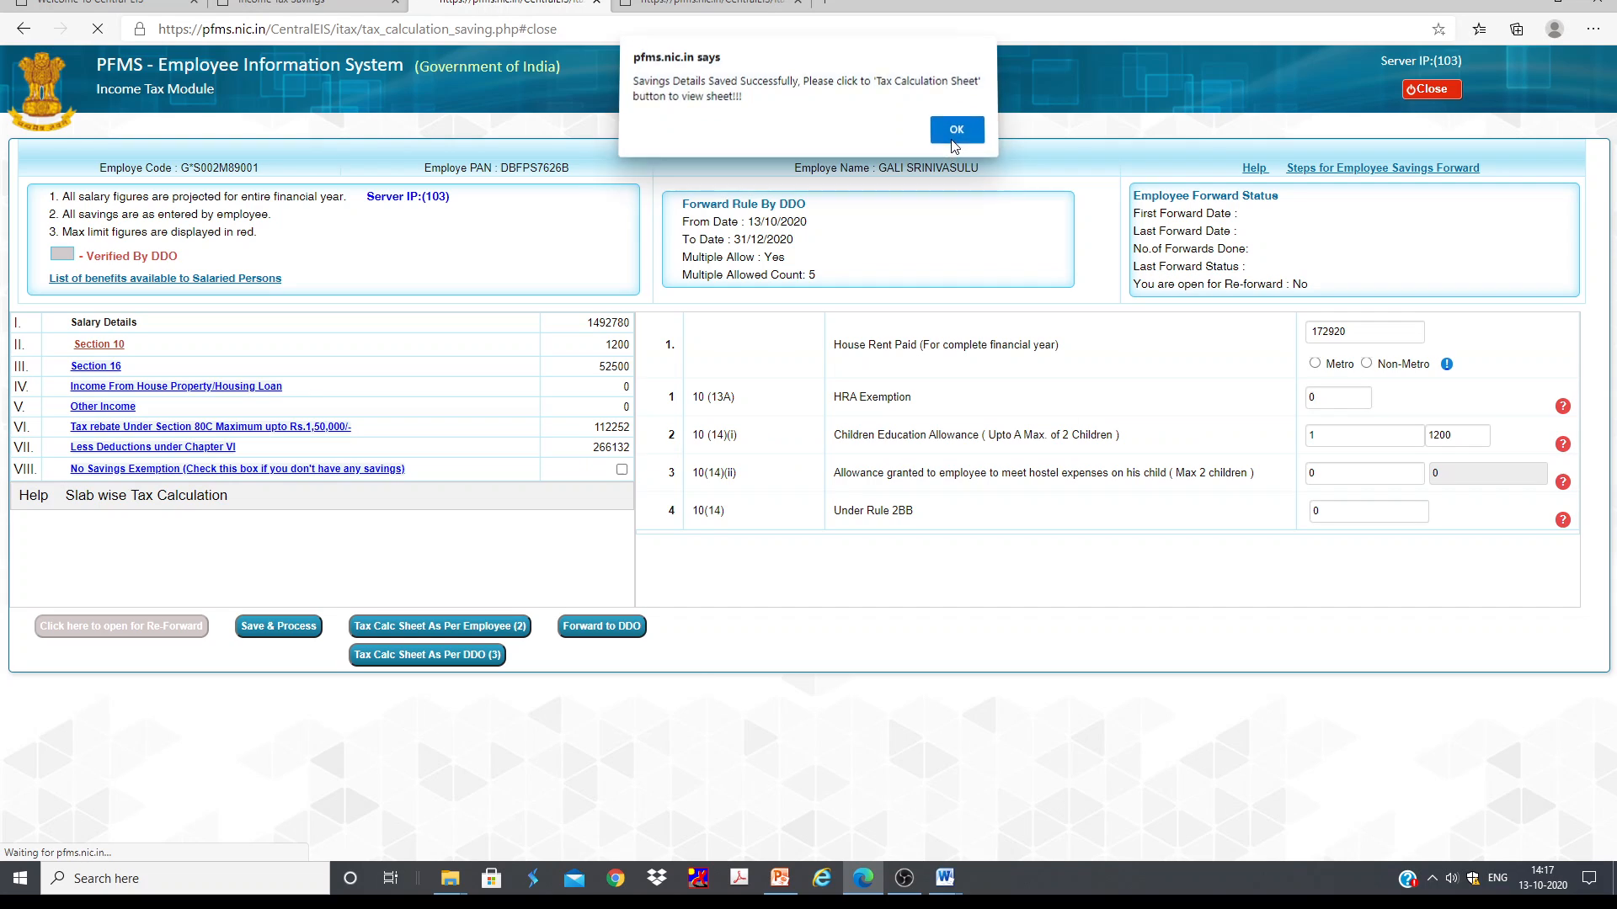
click(954, 134)
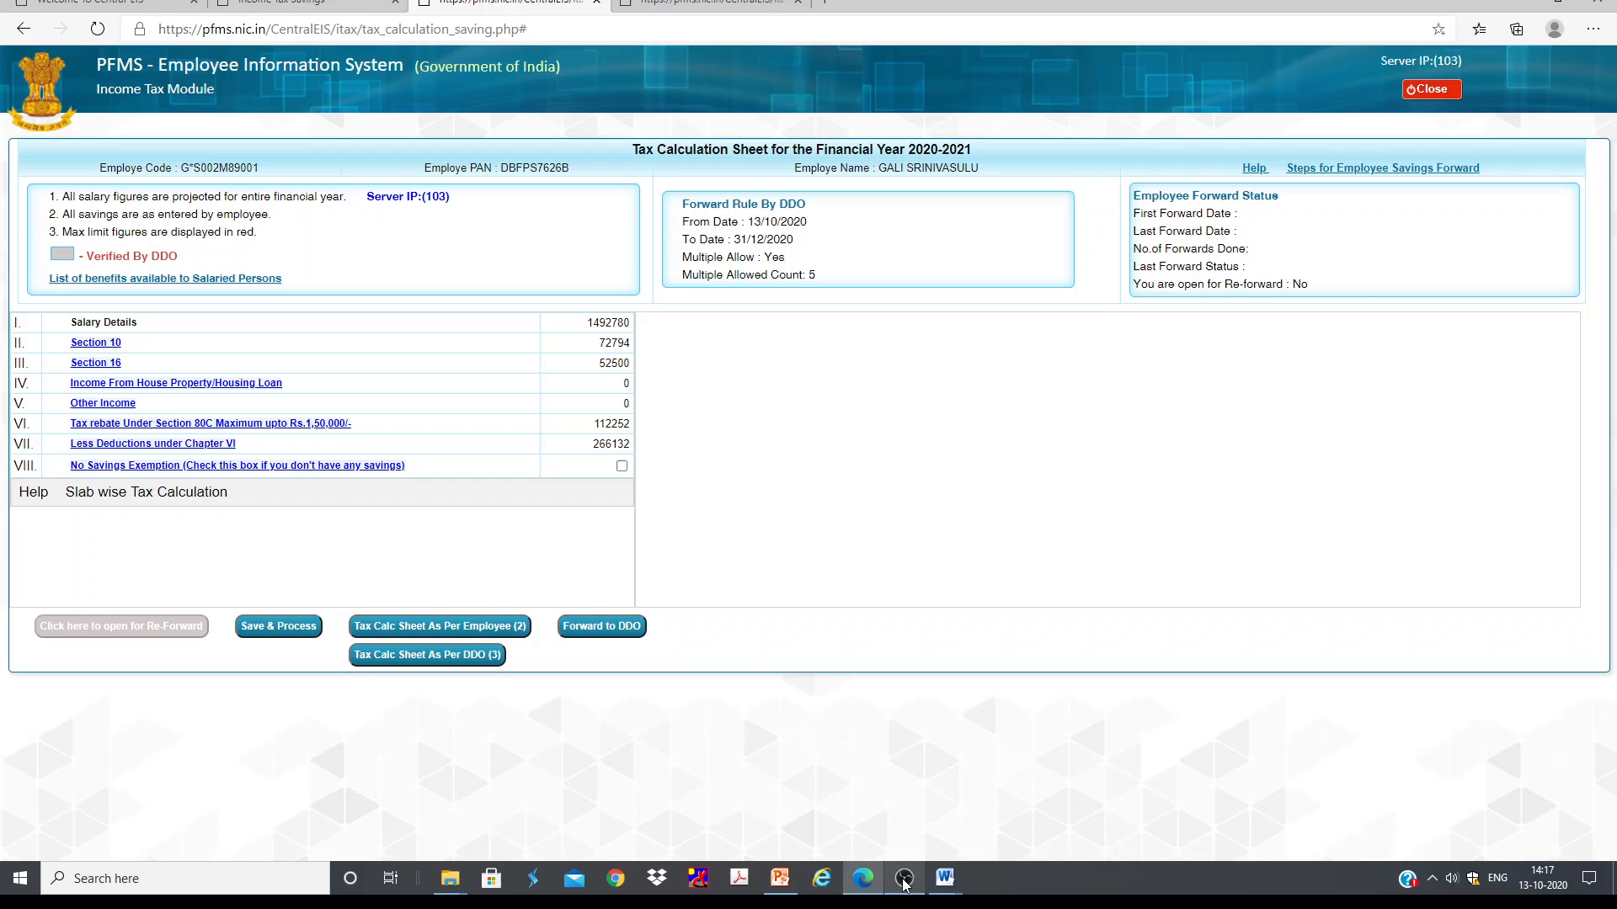
click(903, 878)
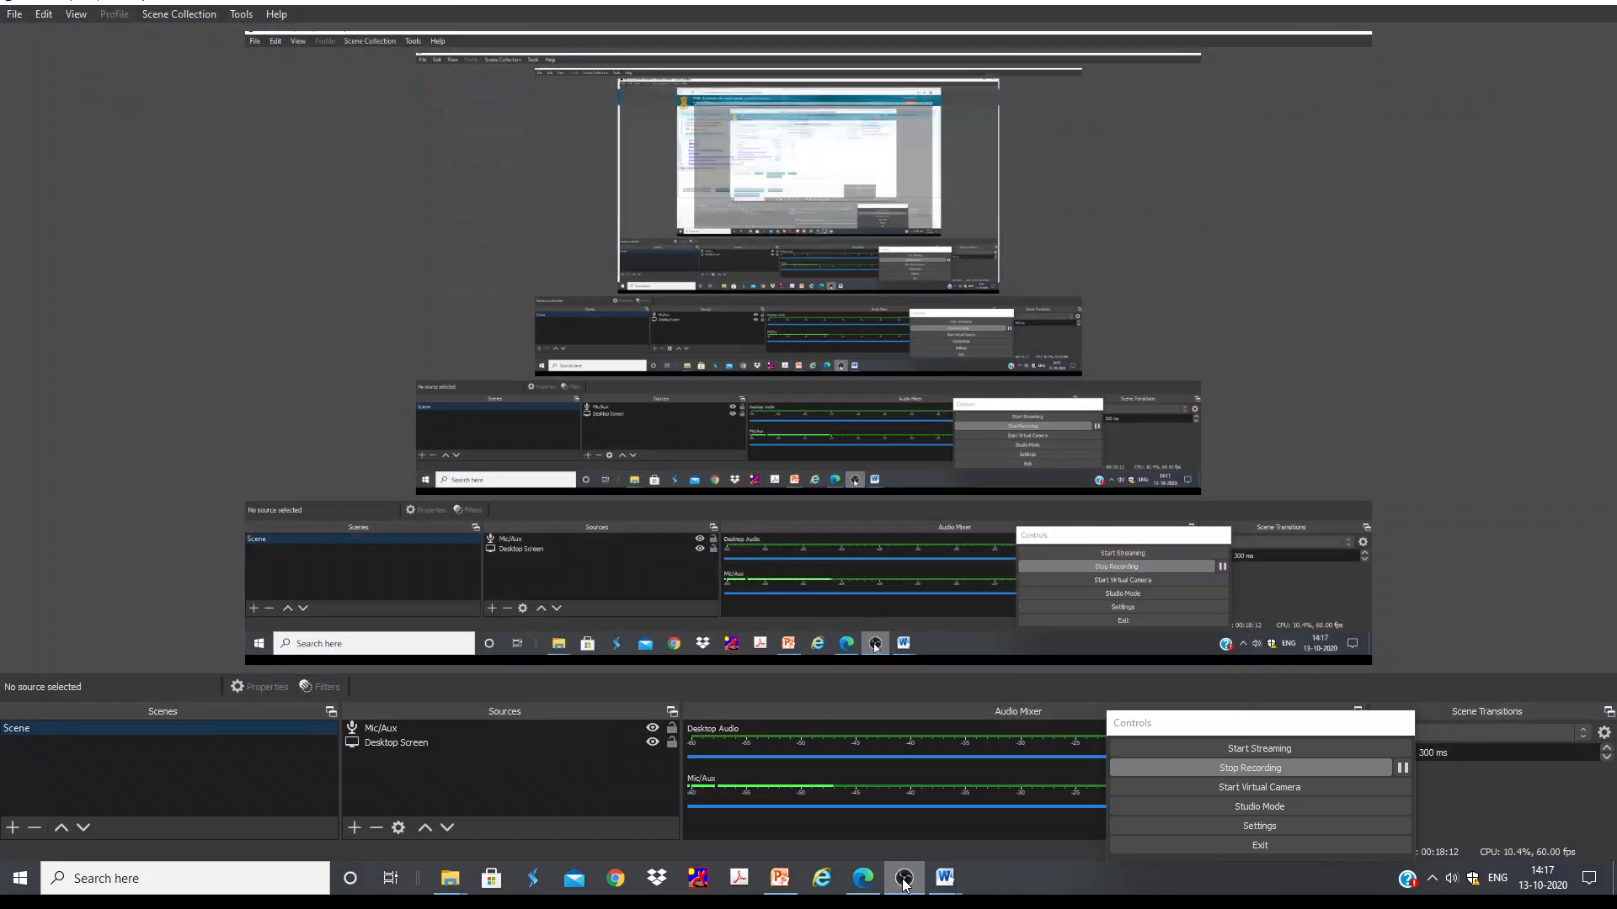
click(903, 878)
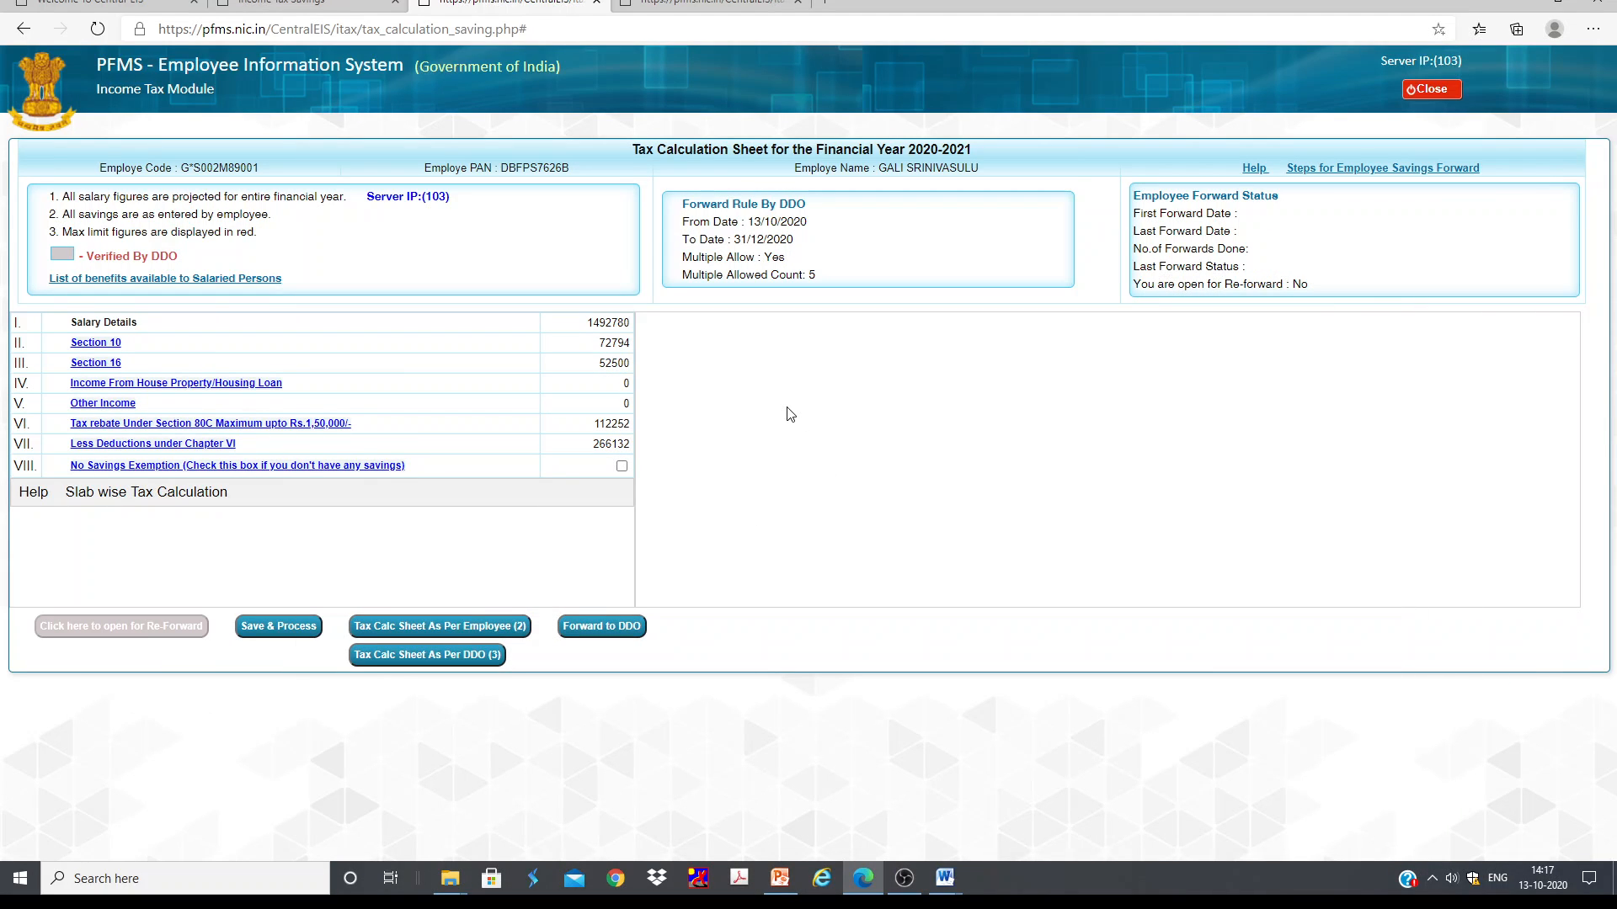
click(905, 880)
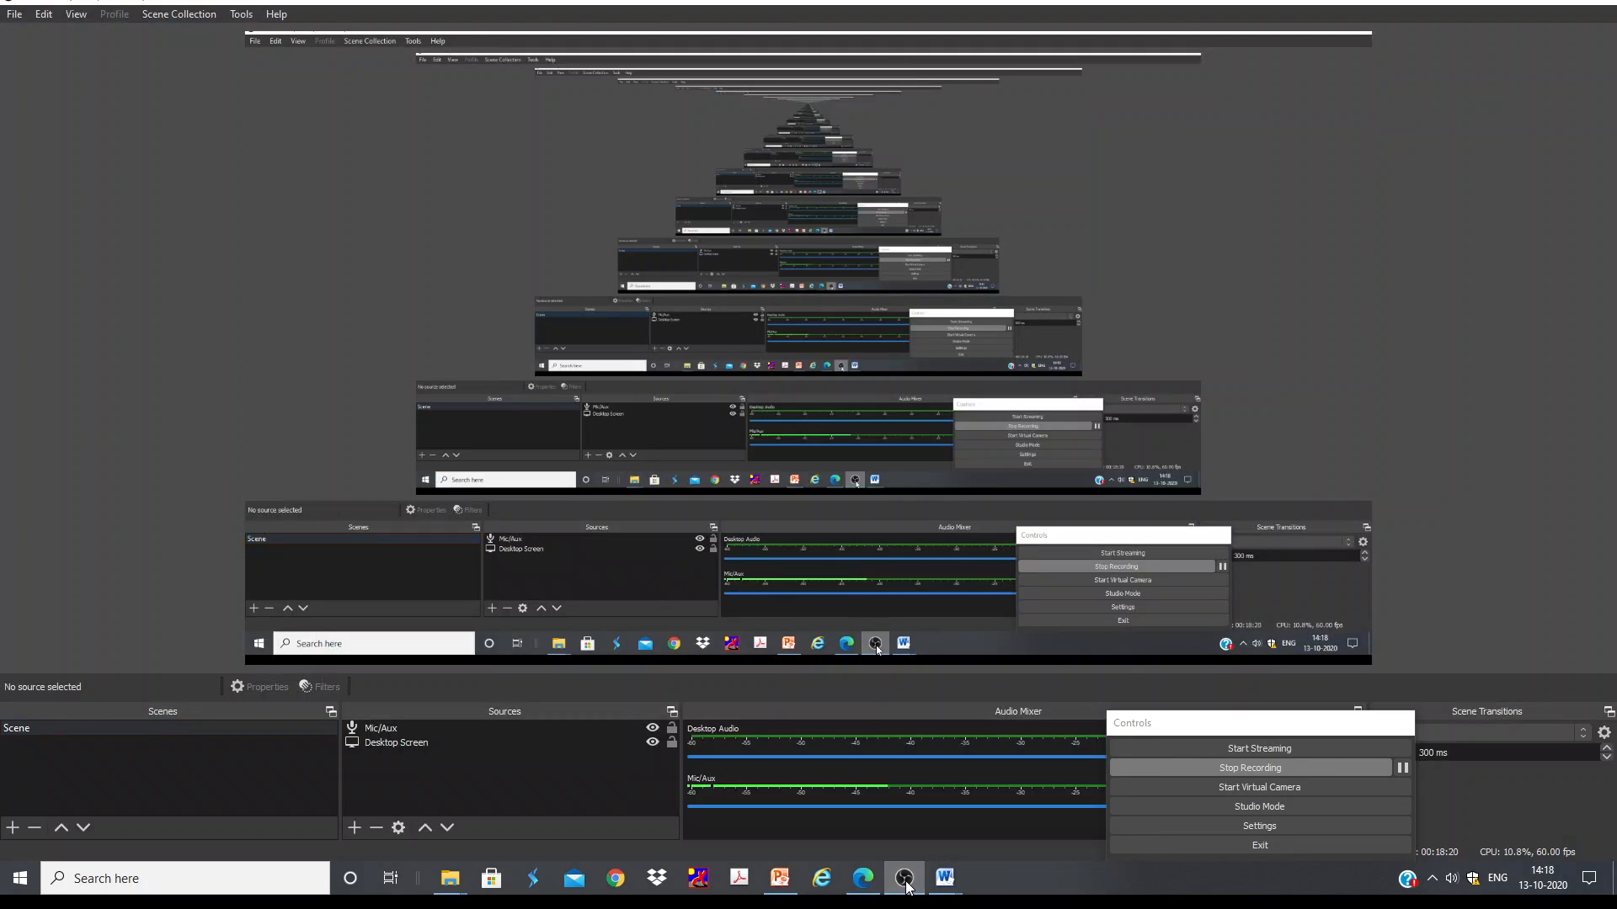
click(905, 880)
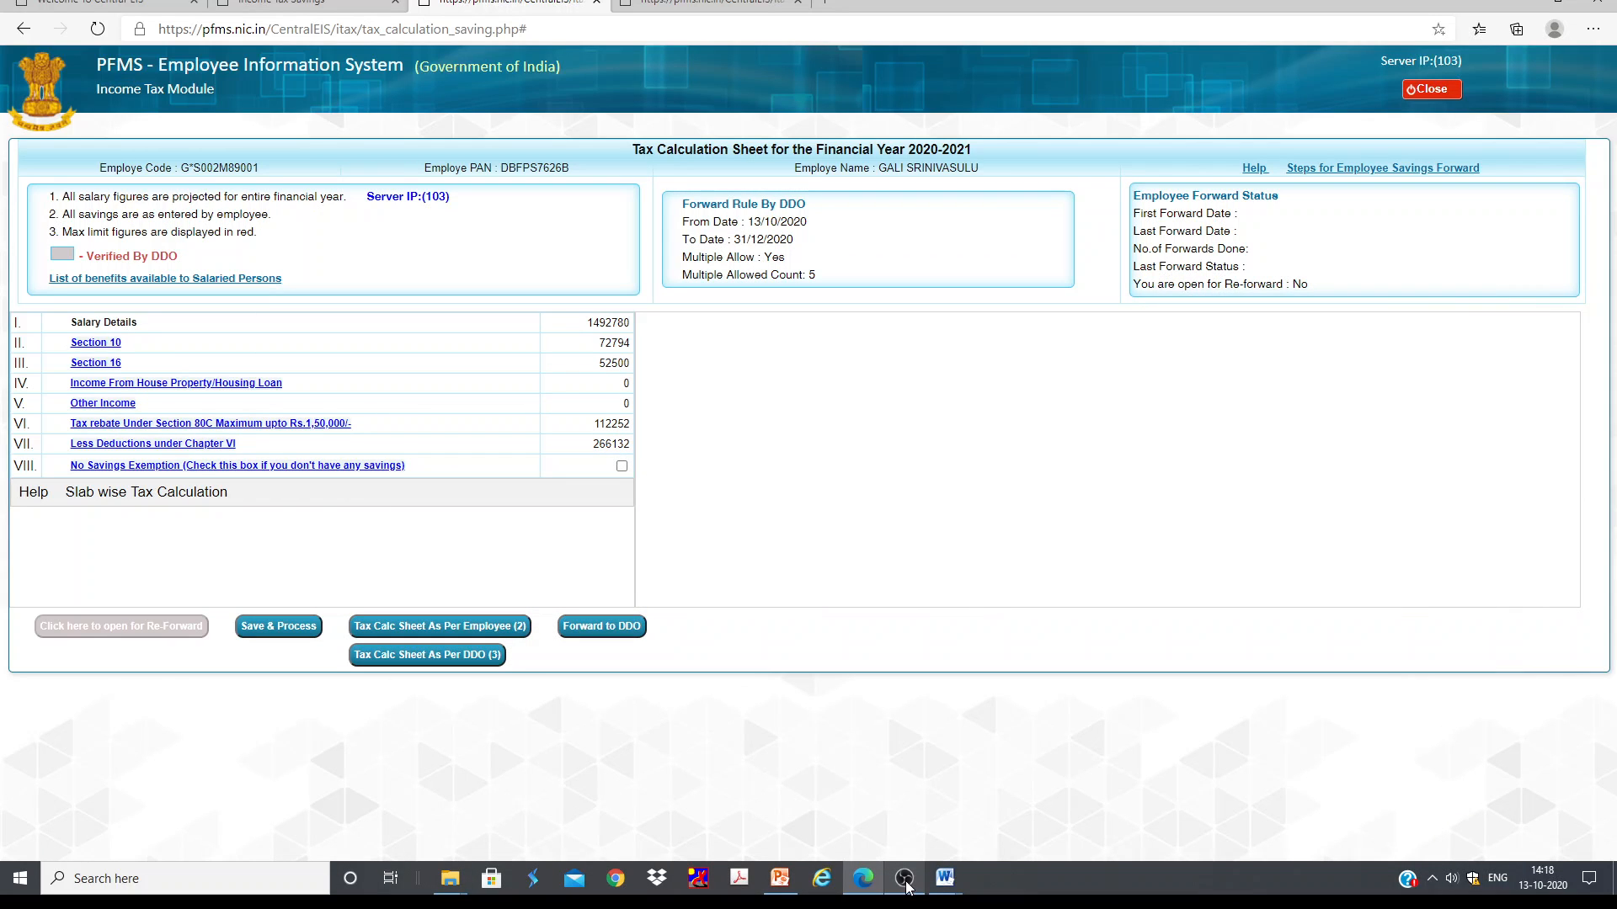
Step: Review the Section 16 and Income From House Property sections, opening a new house property form and closing it
click(96, 366)
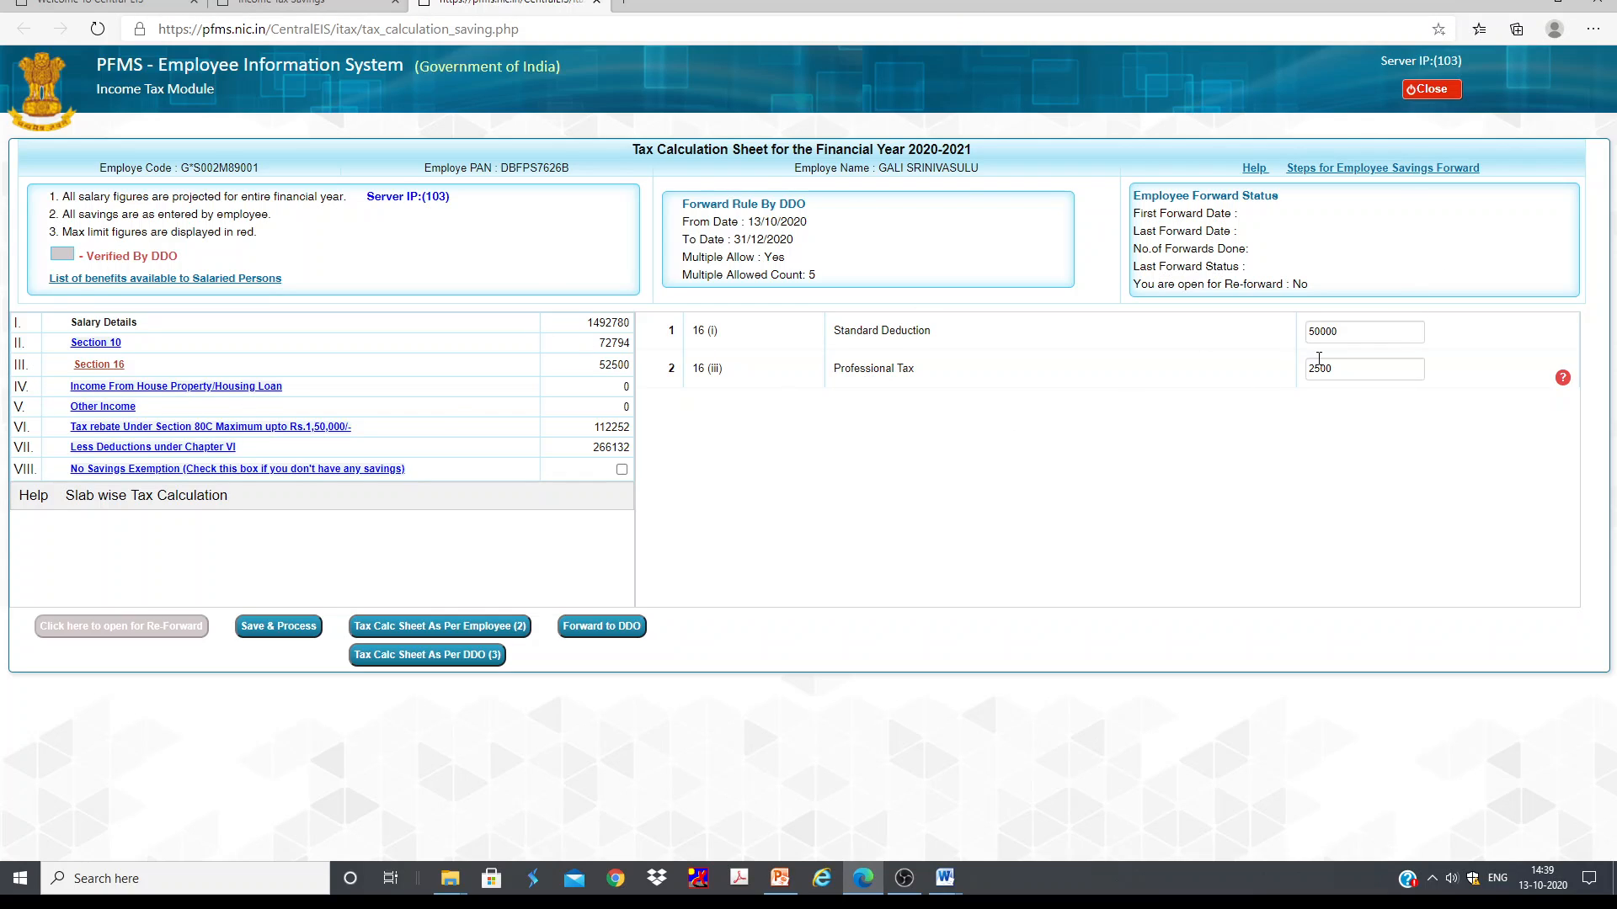
click(175, 387)
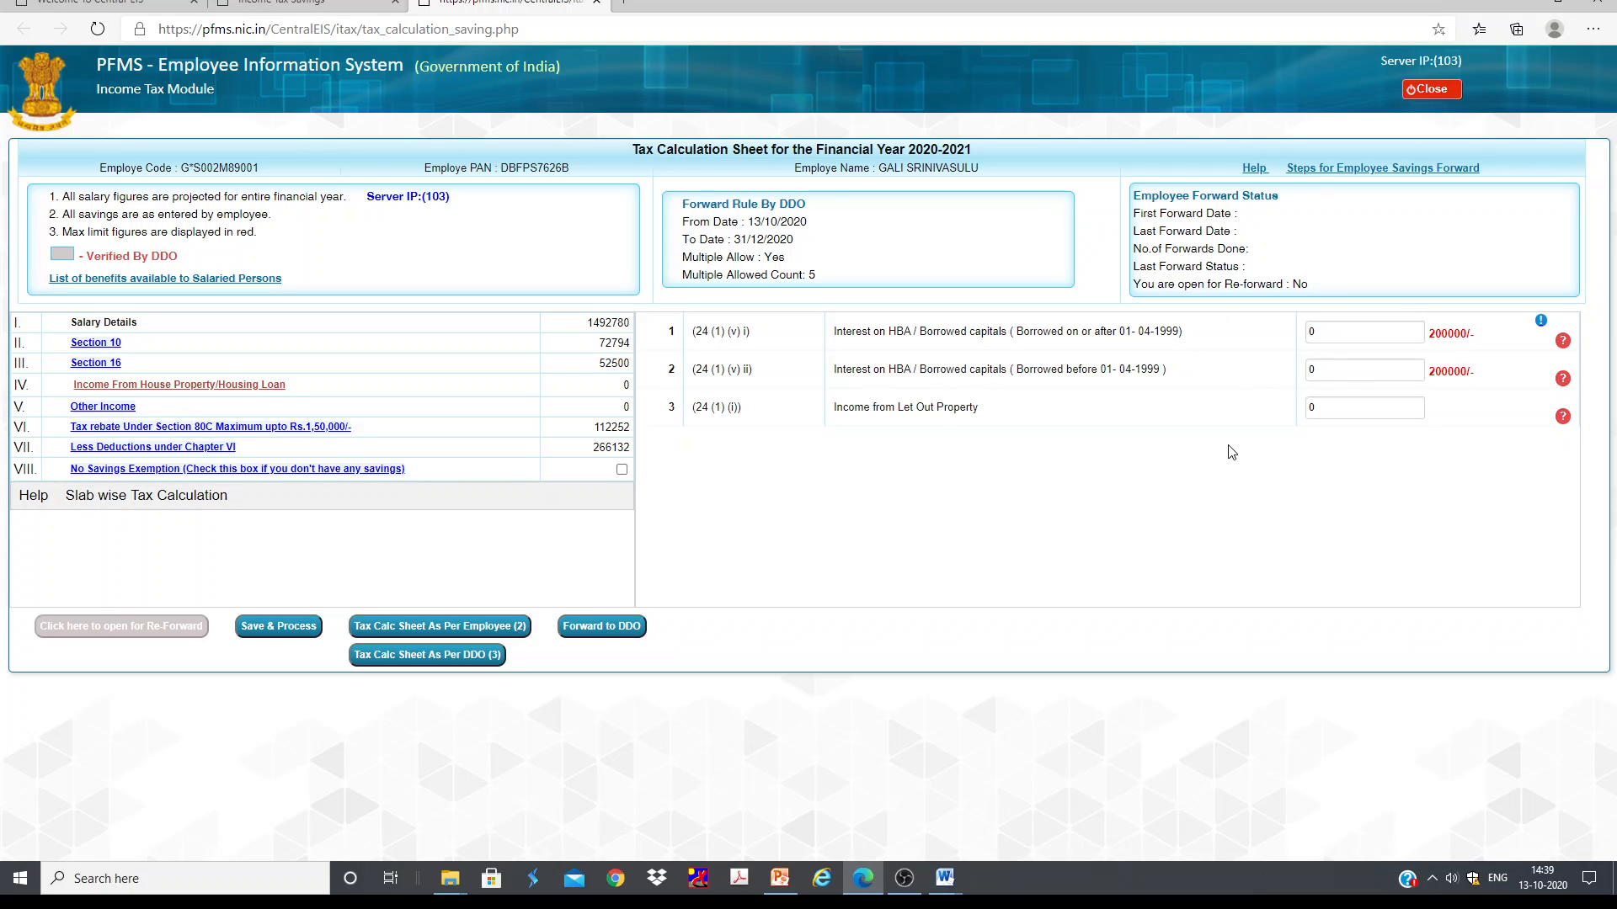
click(1346, 335)
click(1345, 334)
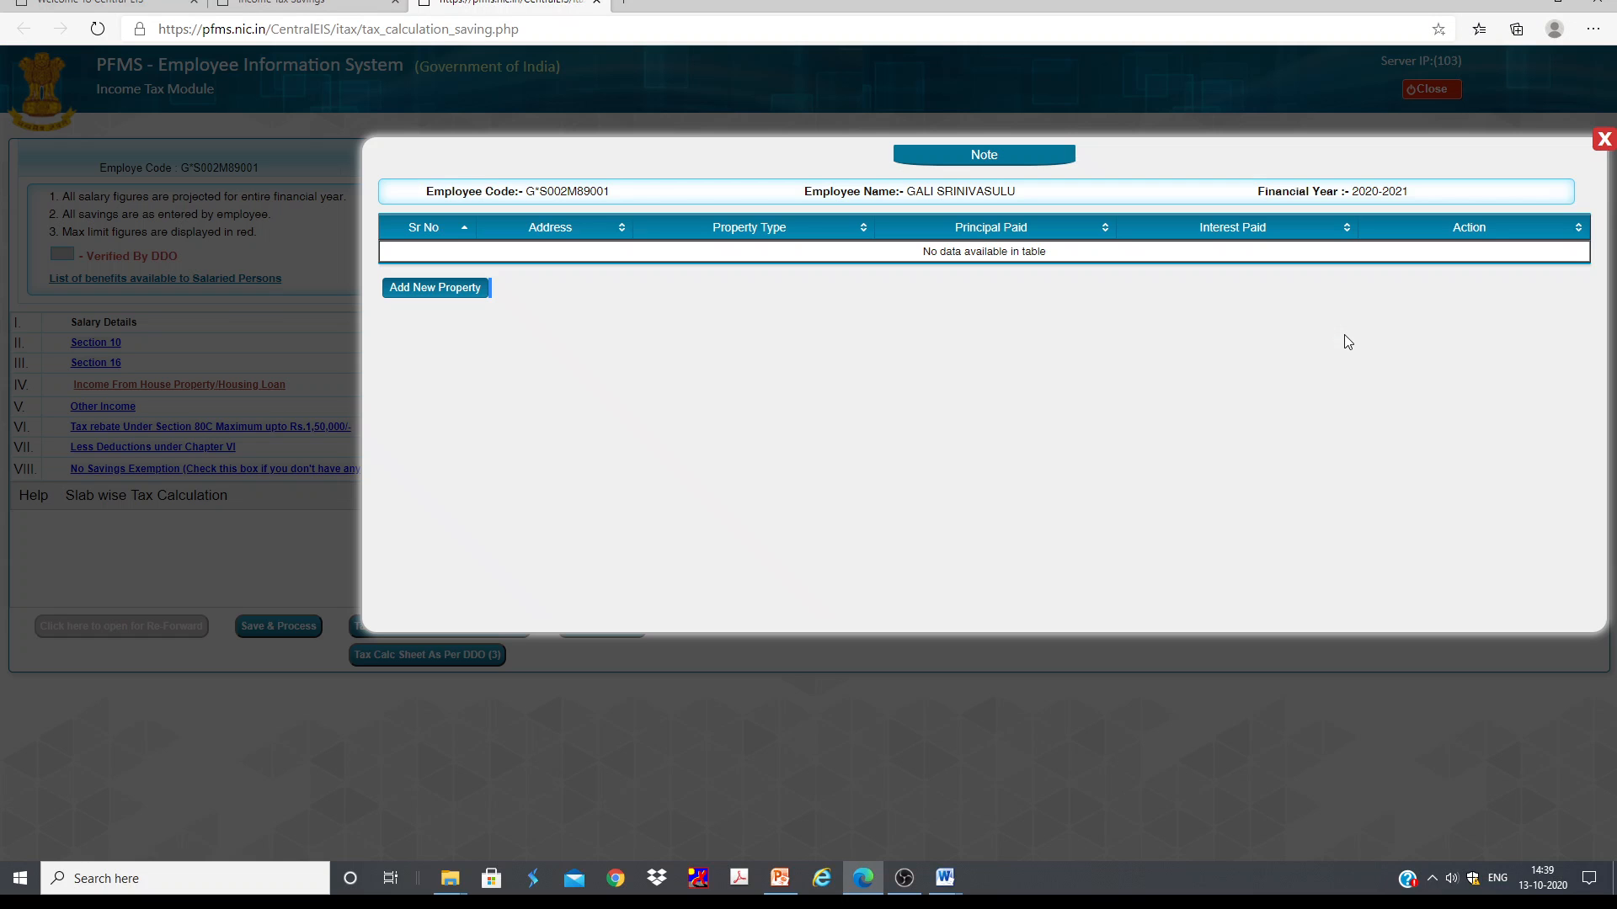
click(453, 288)
click(742, 347)
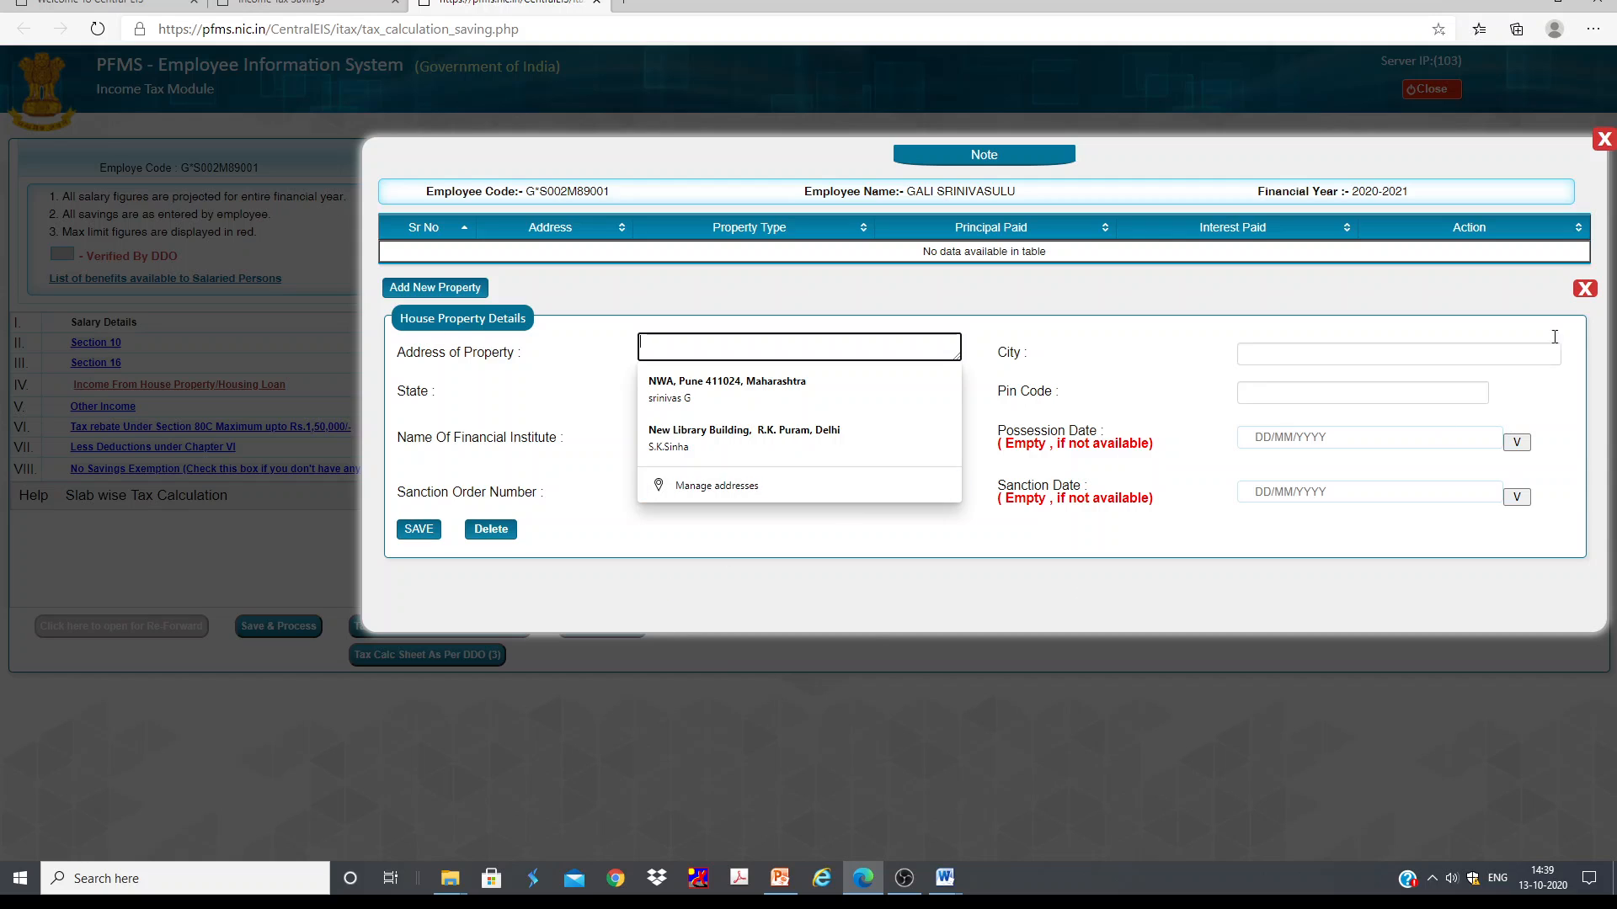
click(1603, 139)
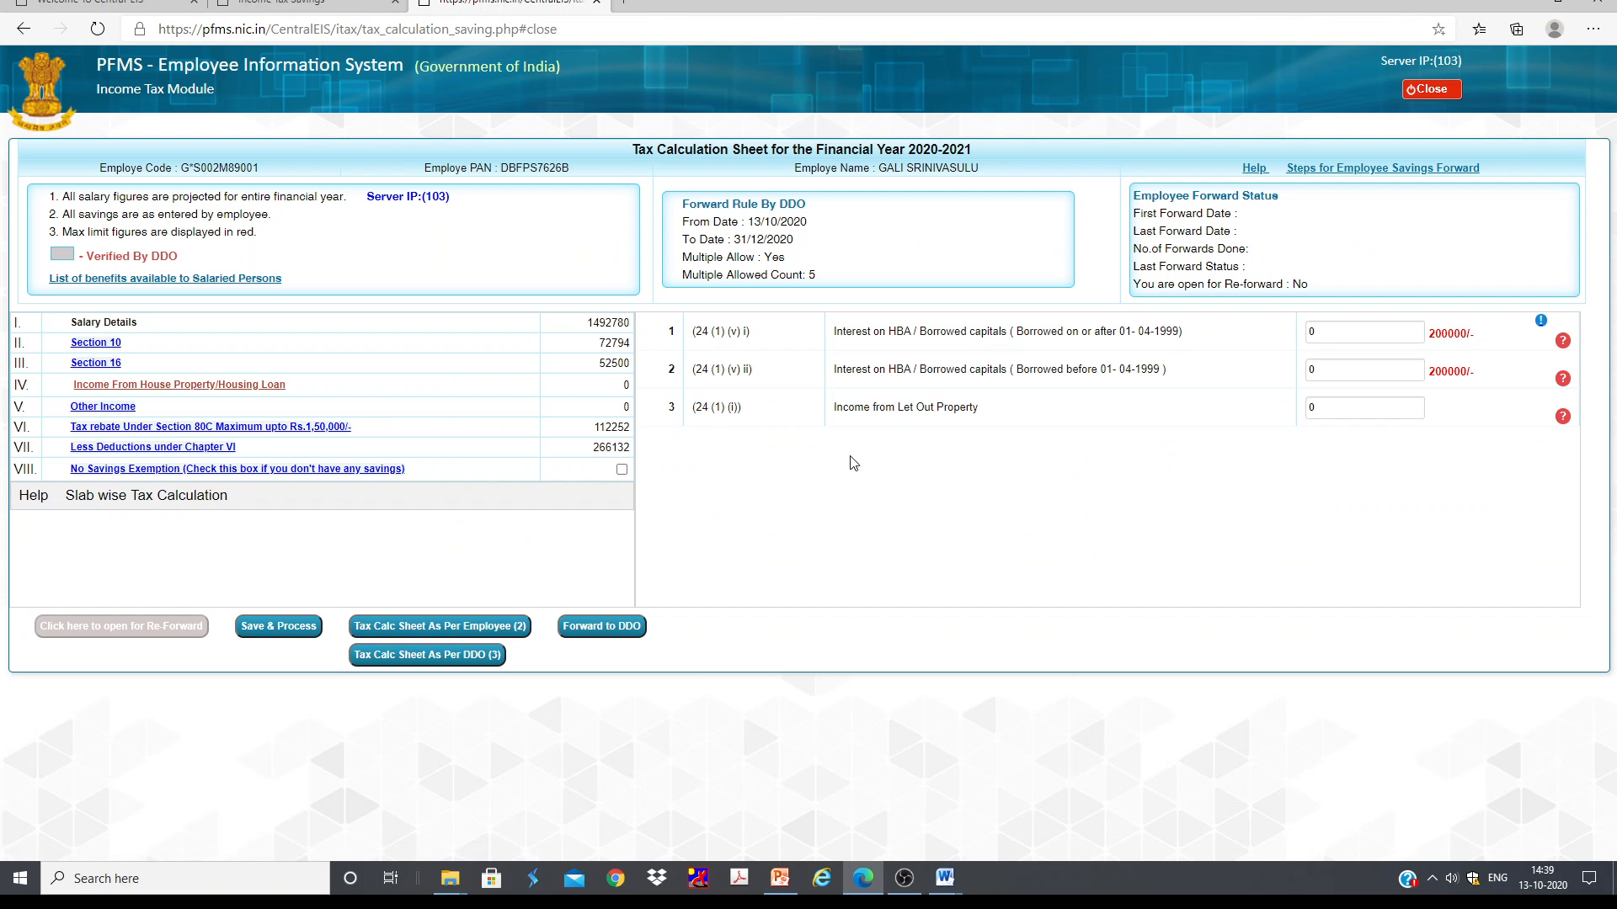
Step: Reopen the new house property form, examine the address, state and city fields, and close it
click(1372, 406)
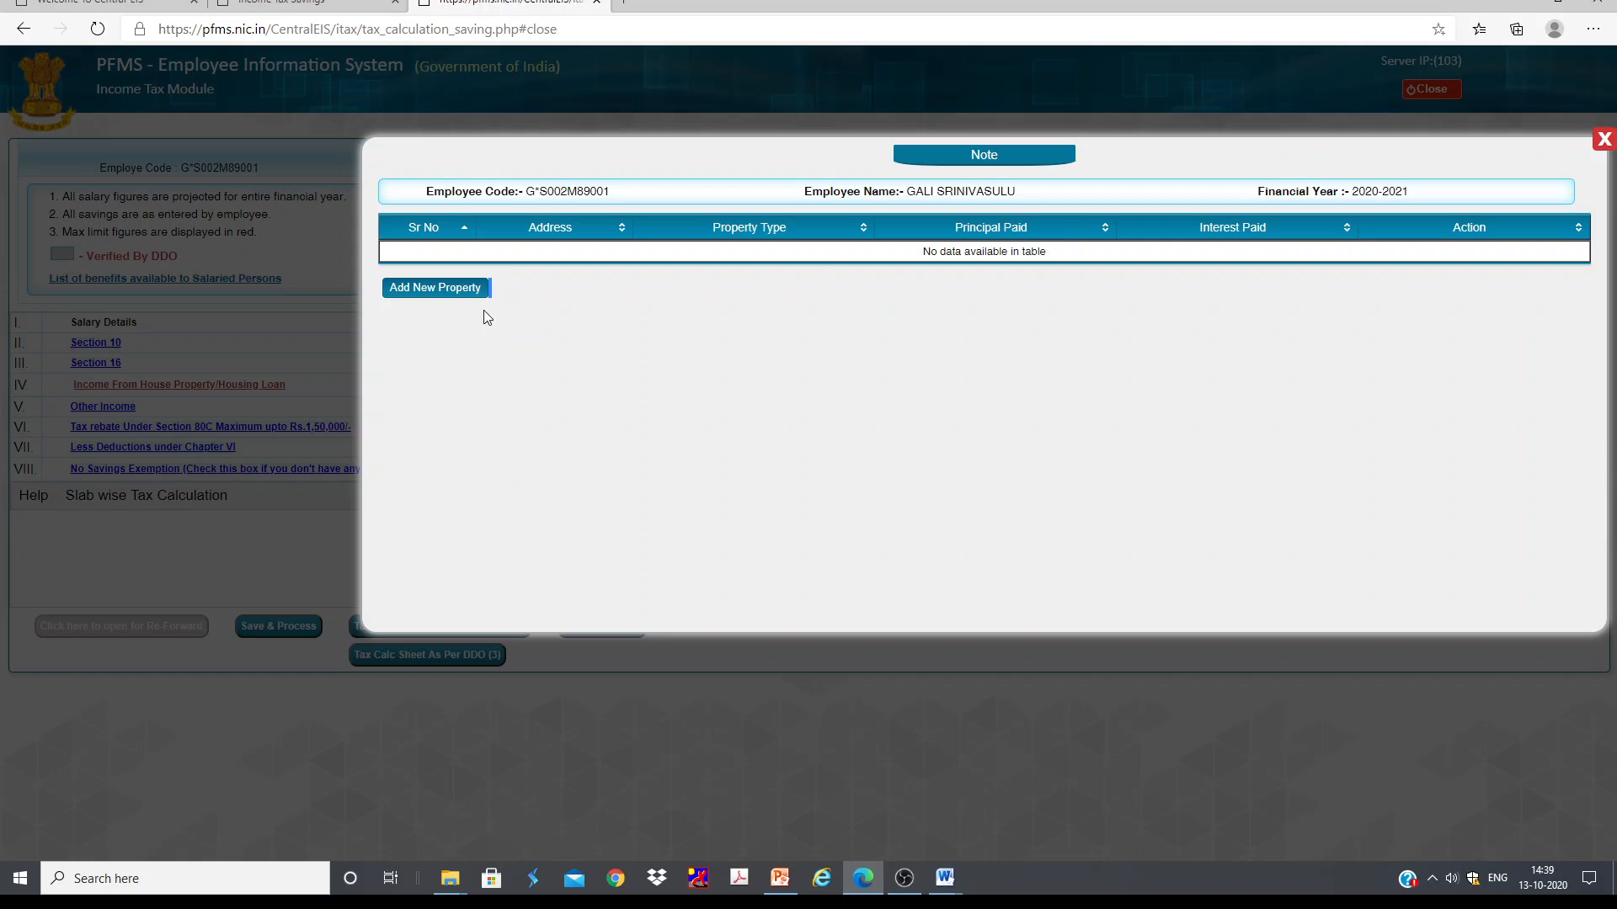
click(470, 306)
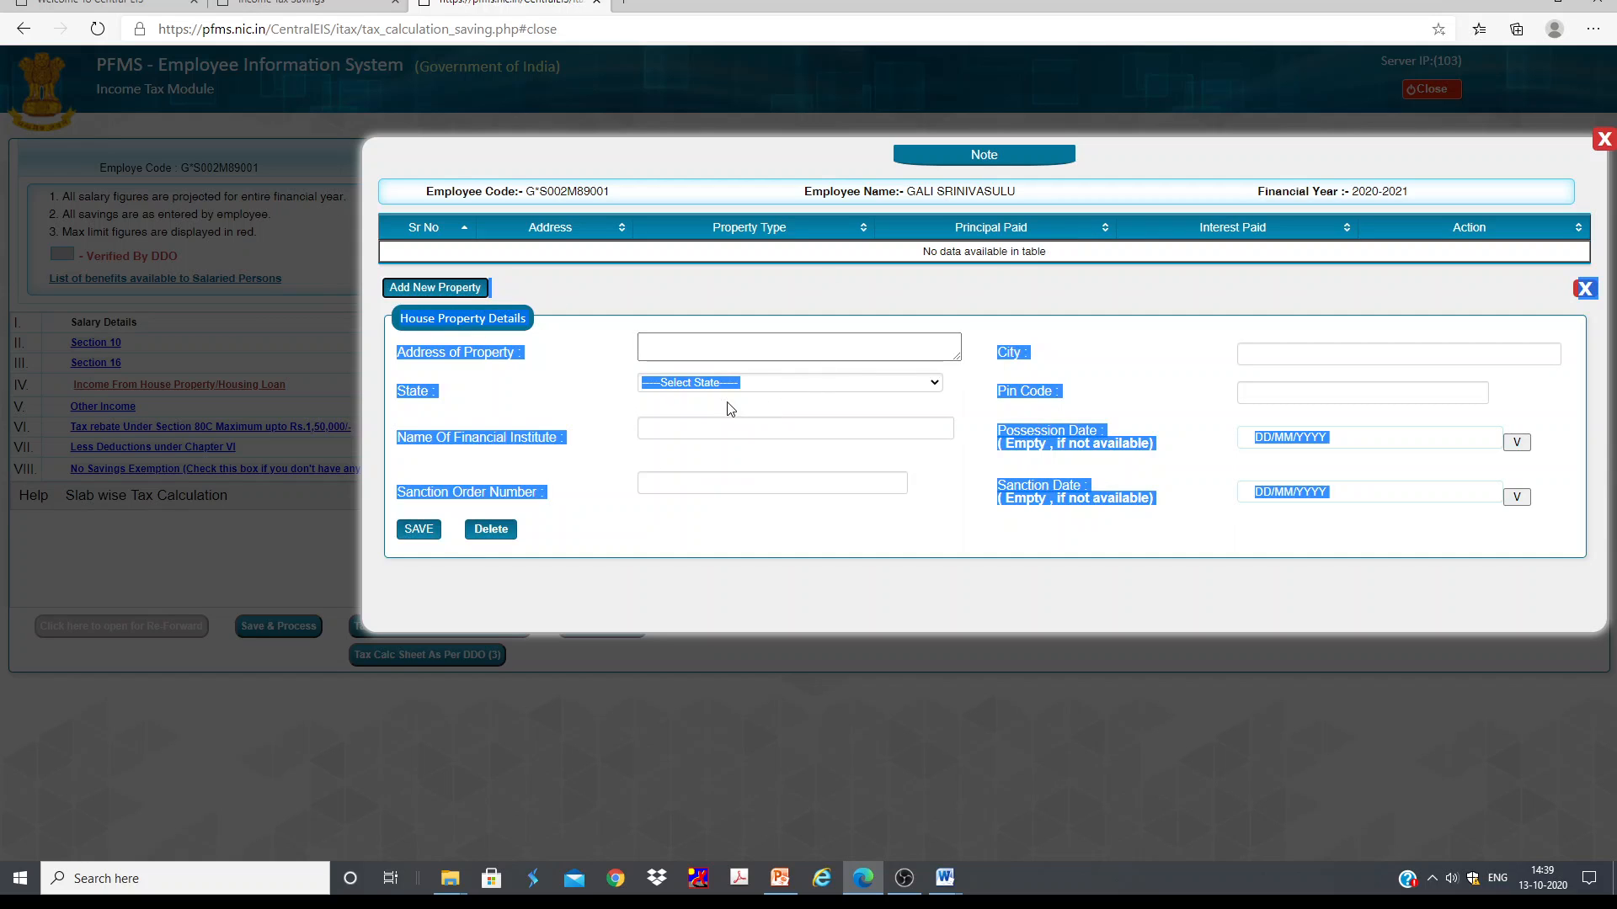
click(716, 349)
click(716, 348)
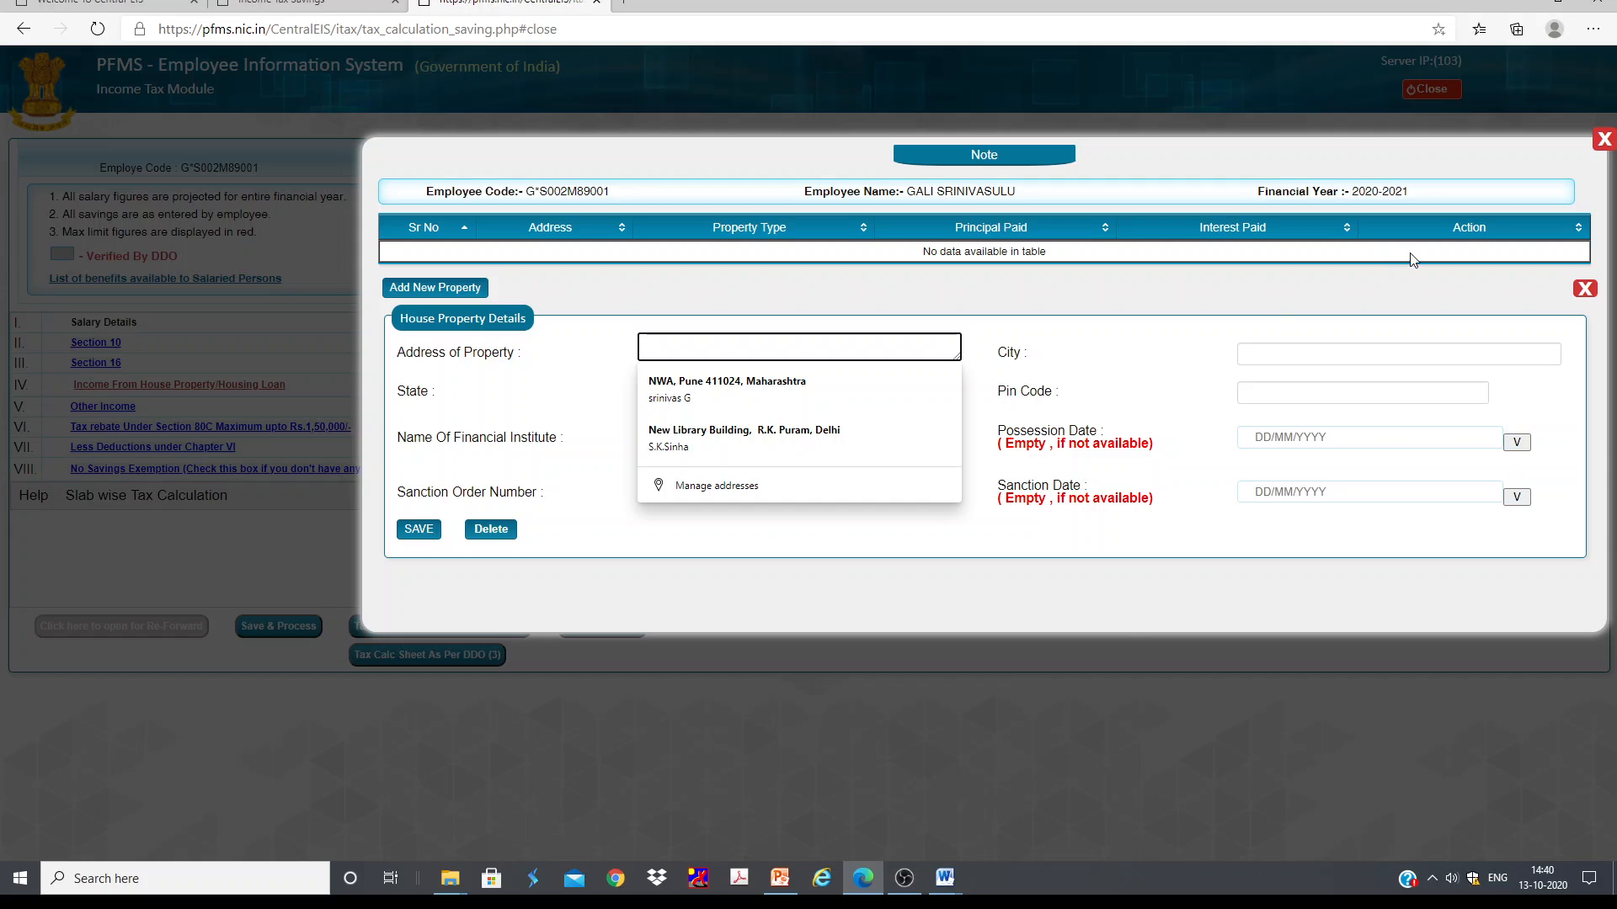
click(960, 408)
click(757, 349)
click(1322, 355)
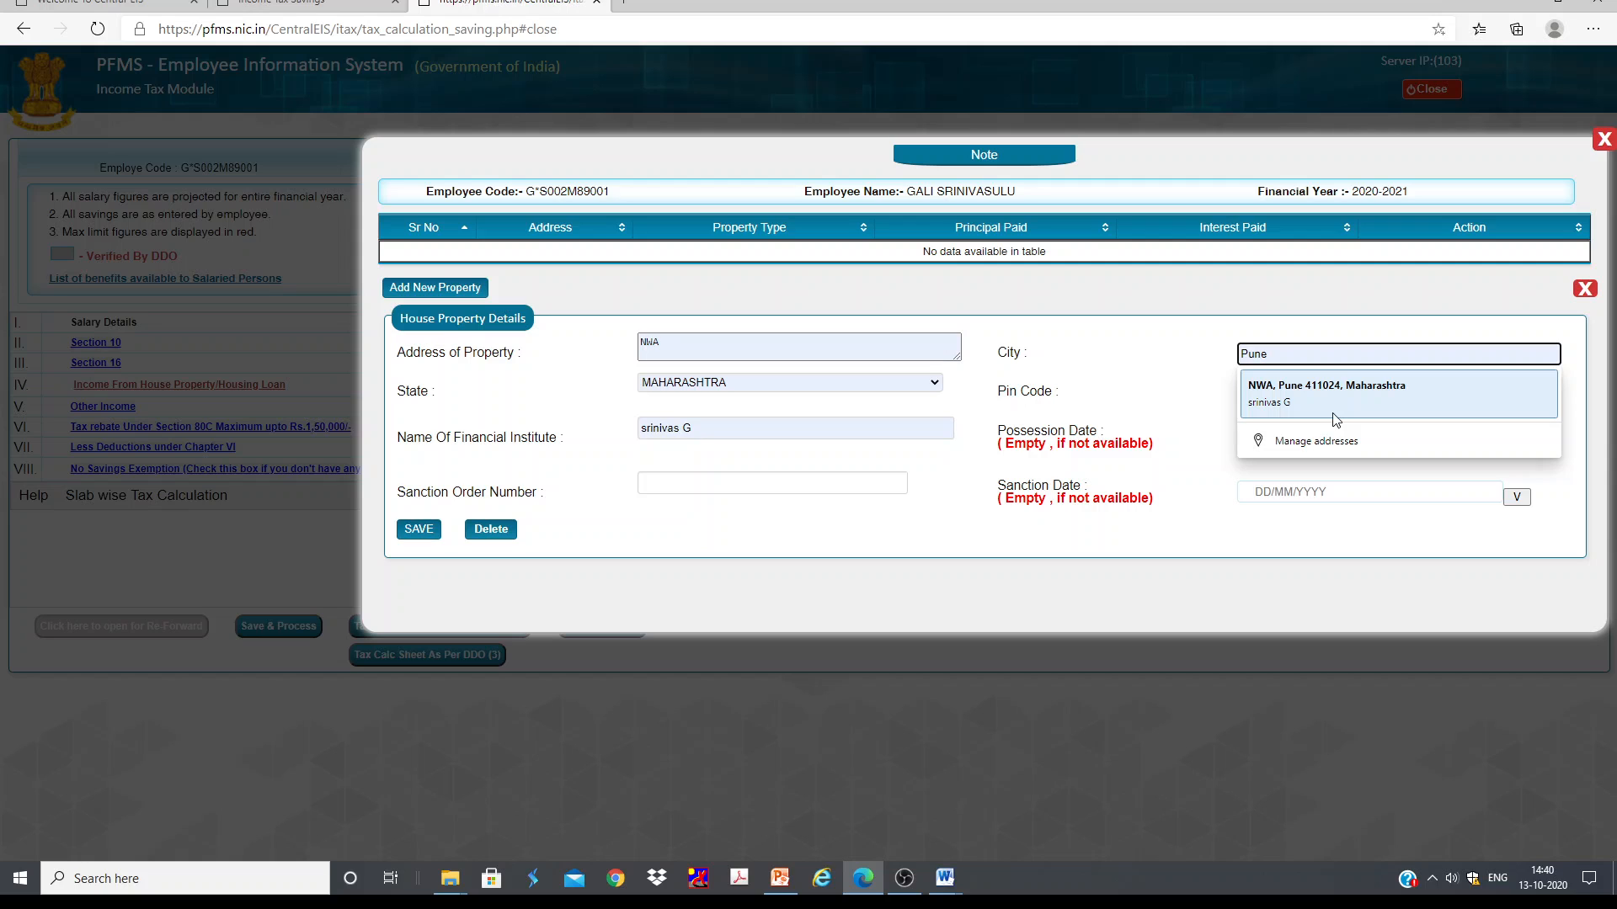
click(1612, 126)
click(1605, 137)
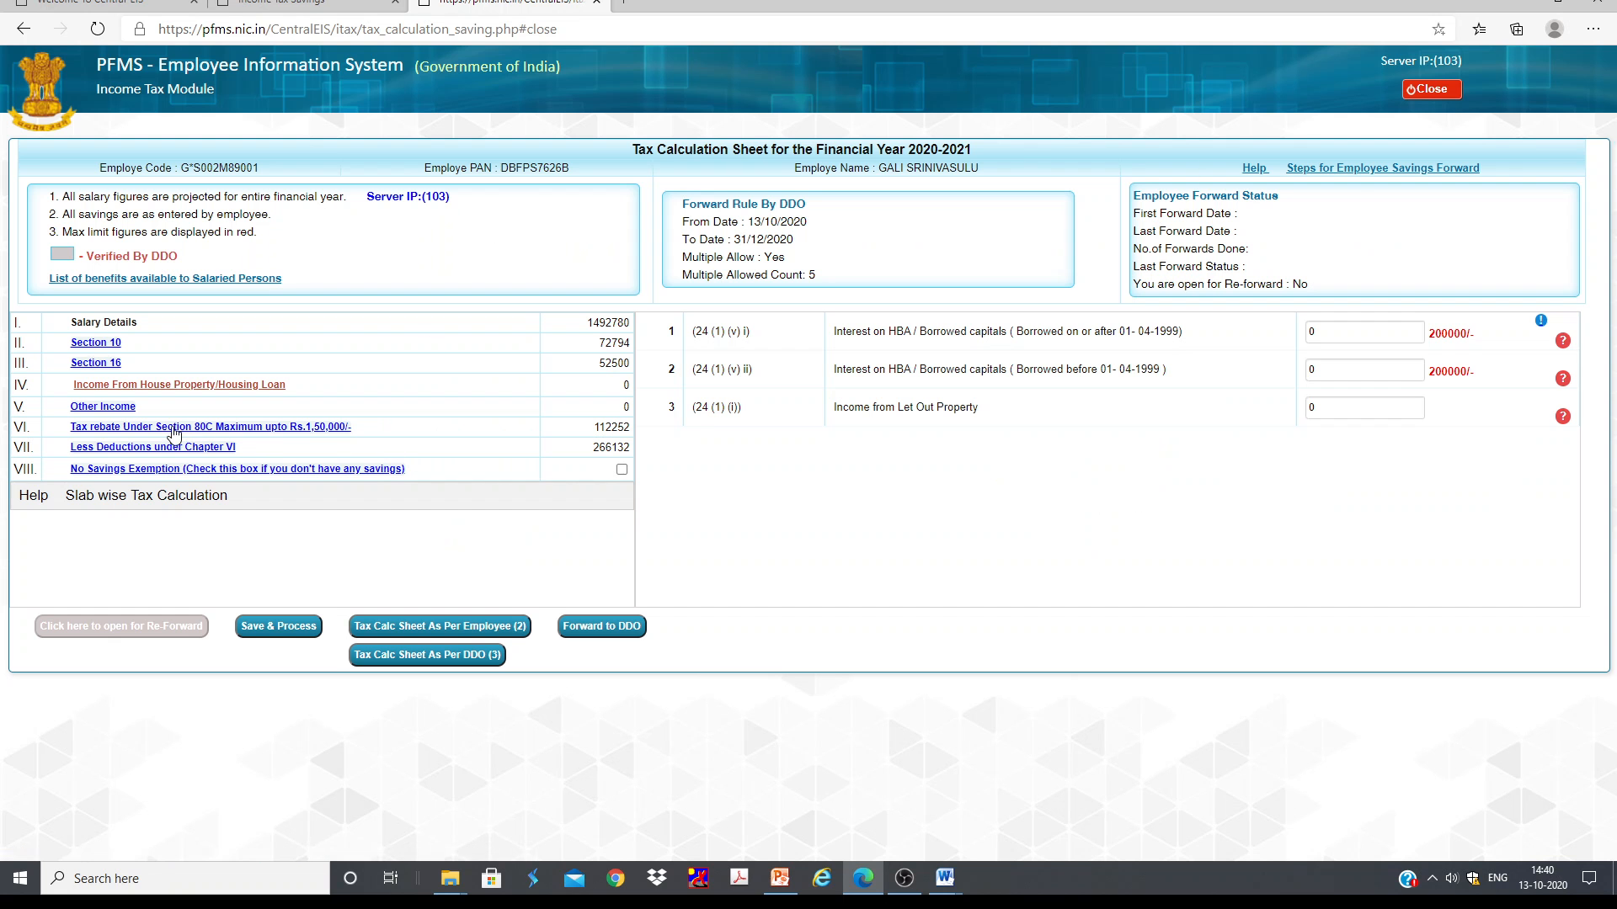
Step: Open the Other Income section and step through its interest fields
click(118, 413)
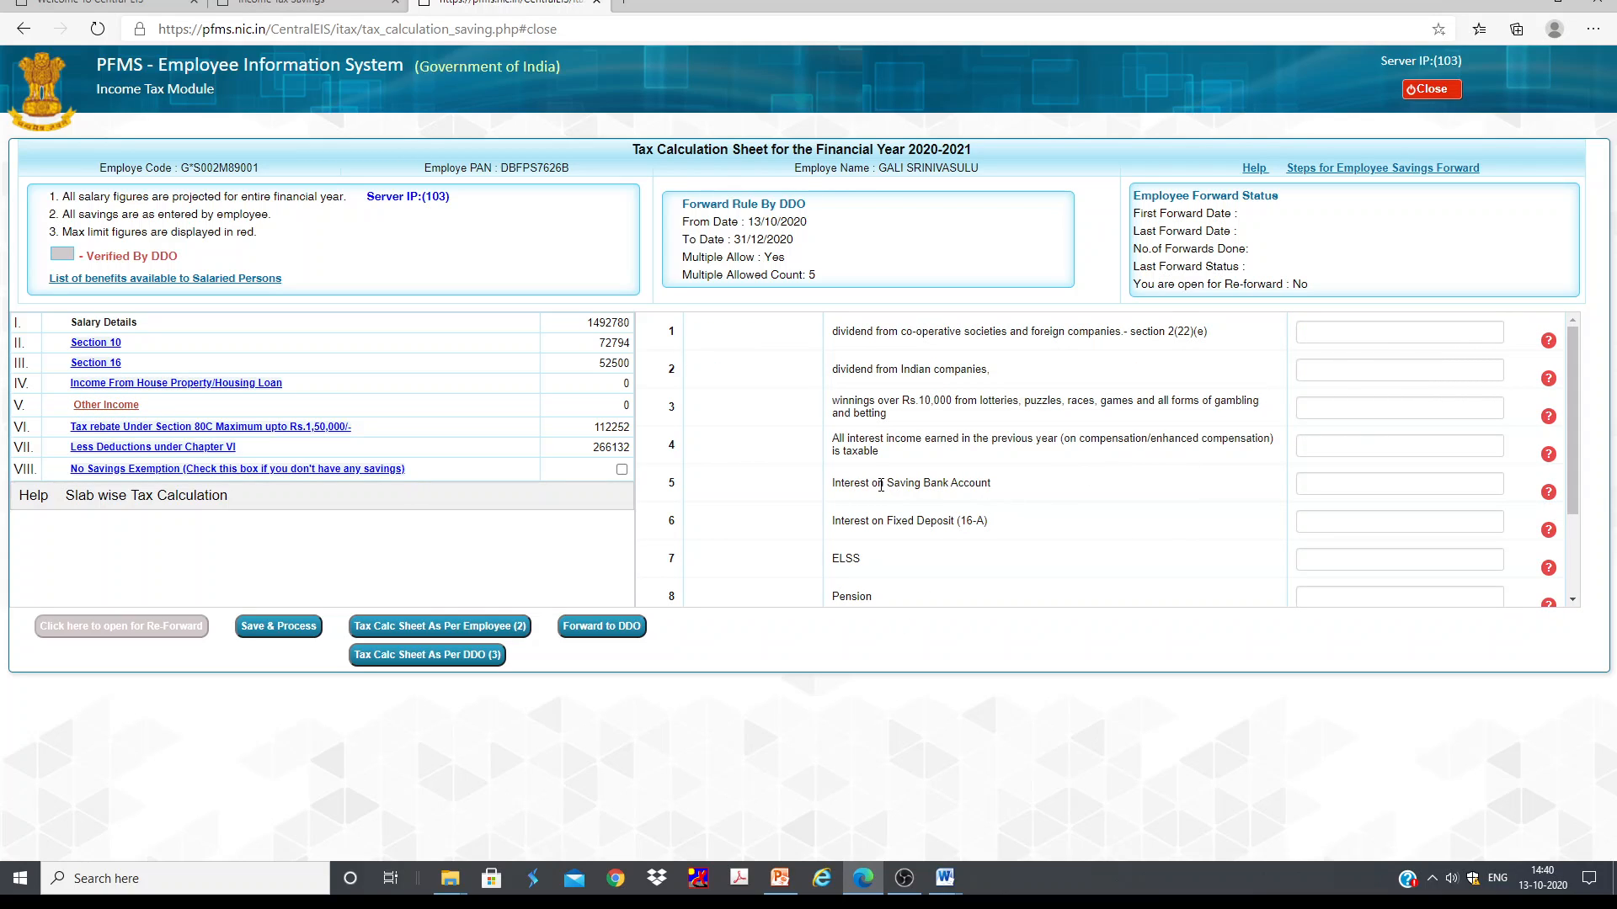
click(1397, 486)
scroll(1407, 472, down, 1)
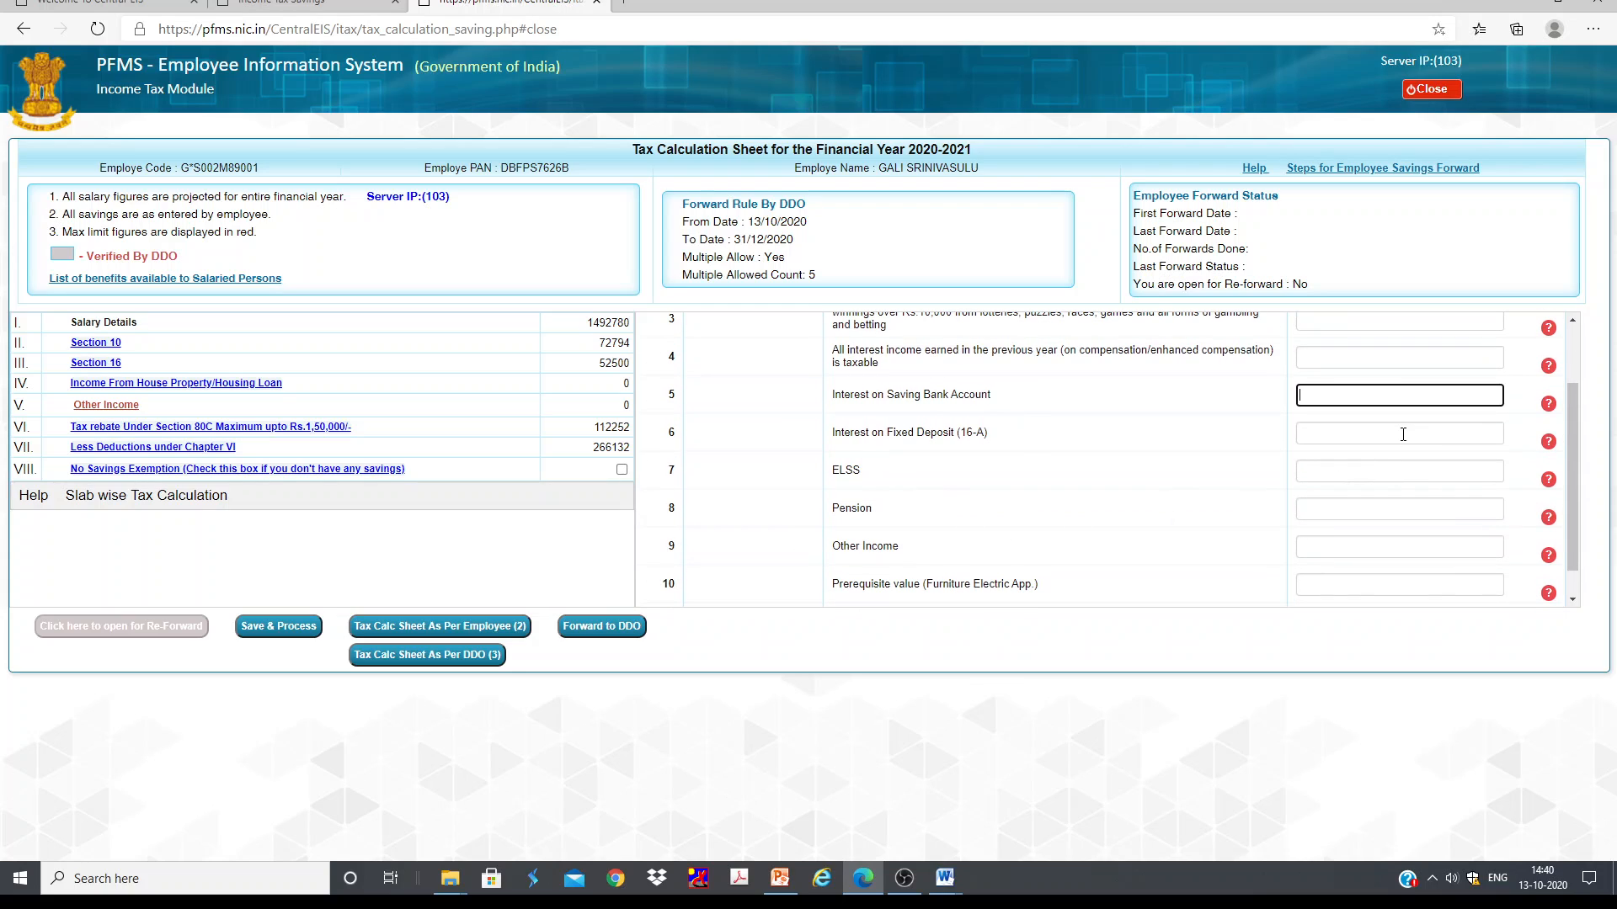
key(Tab)
scroll(1092, 503, down, 1)
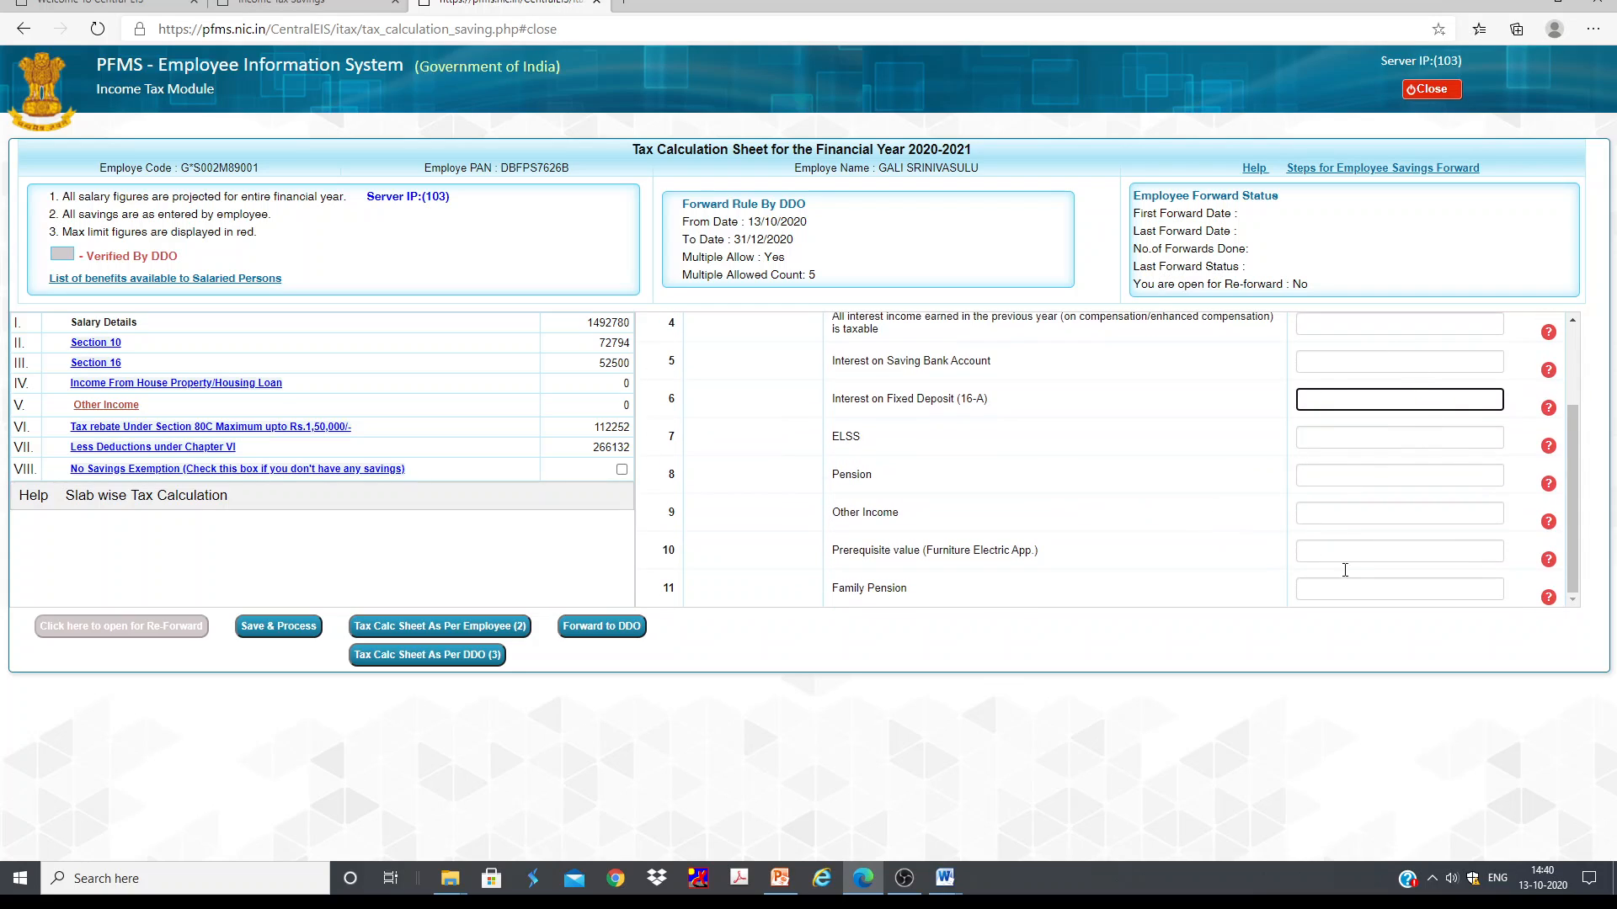
Step: Open the Section 80C tax rebate section and examine its deduction fields
click(150, 428)
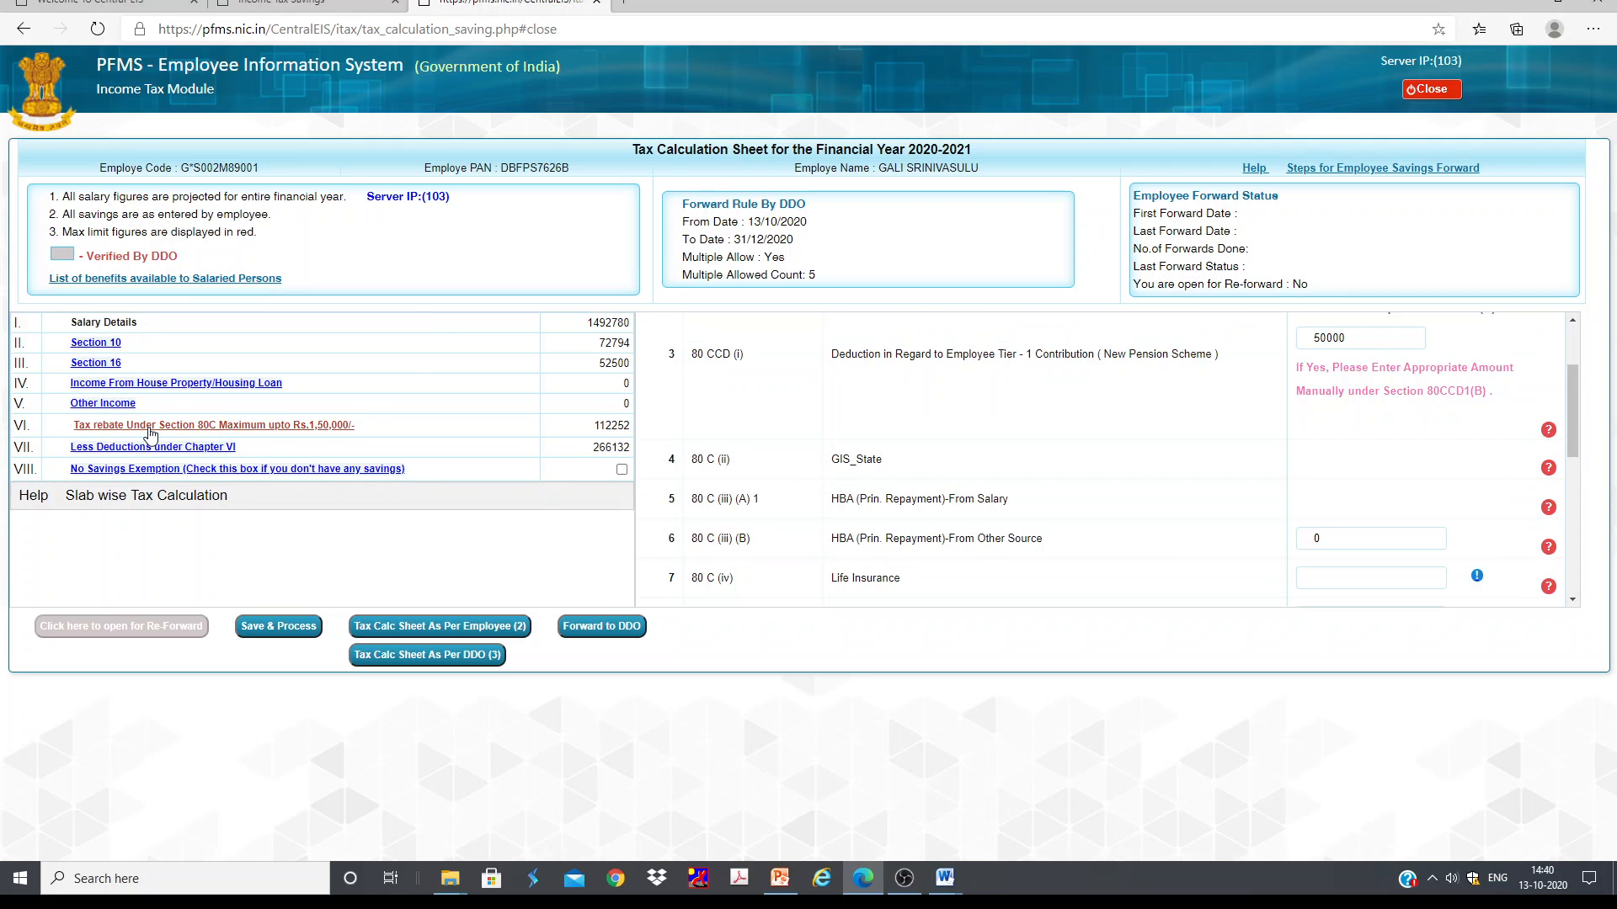
scroll(1122, 482, up, 2)
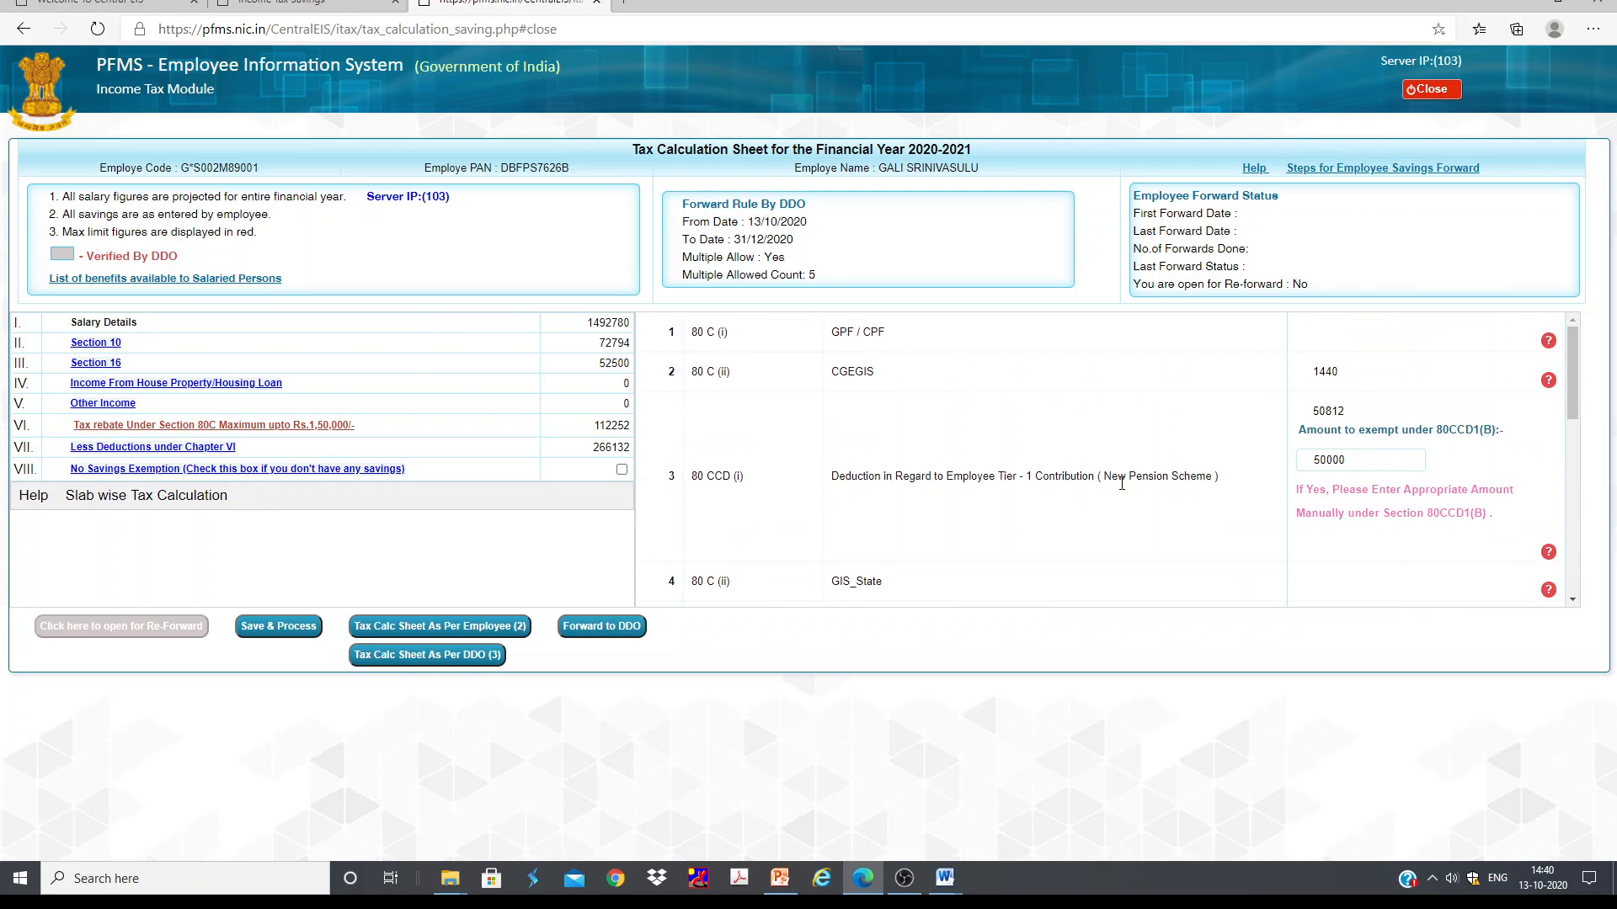
click(1351, 331)
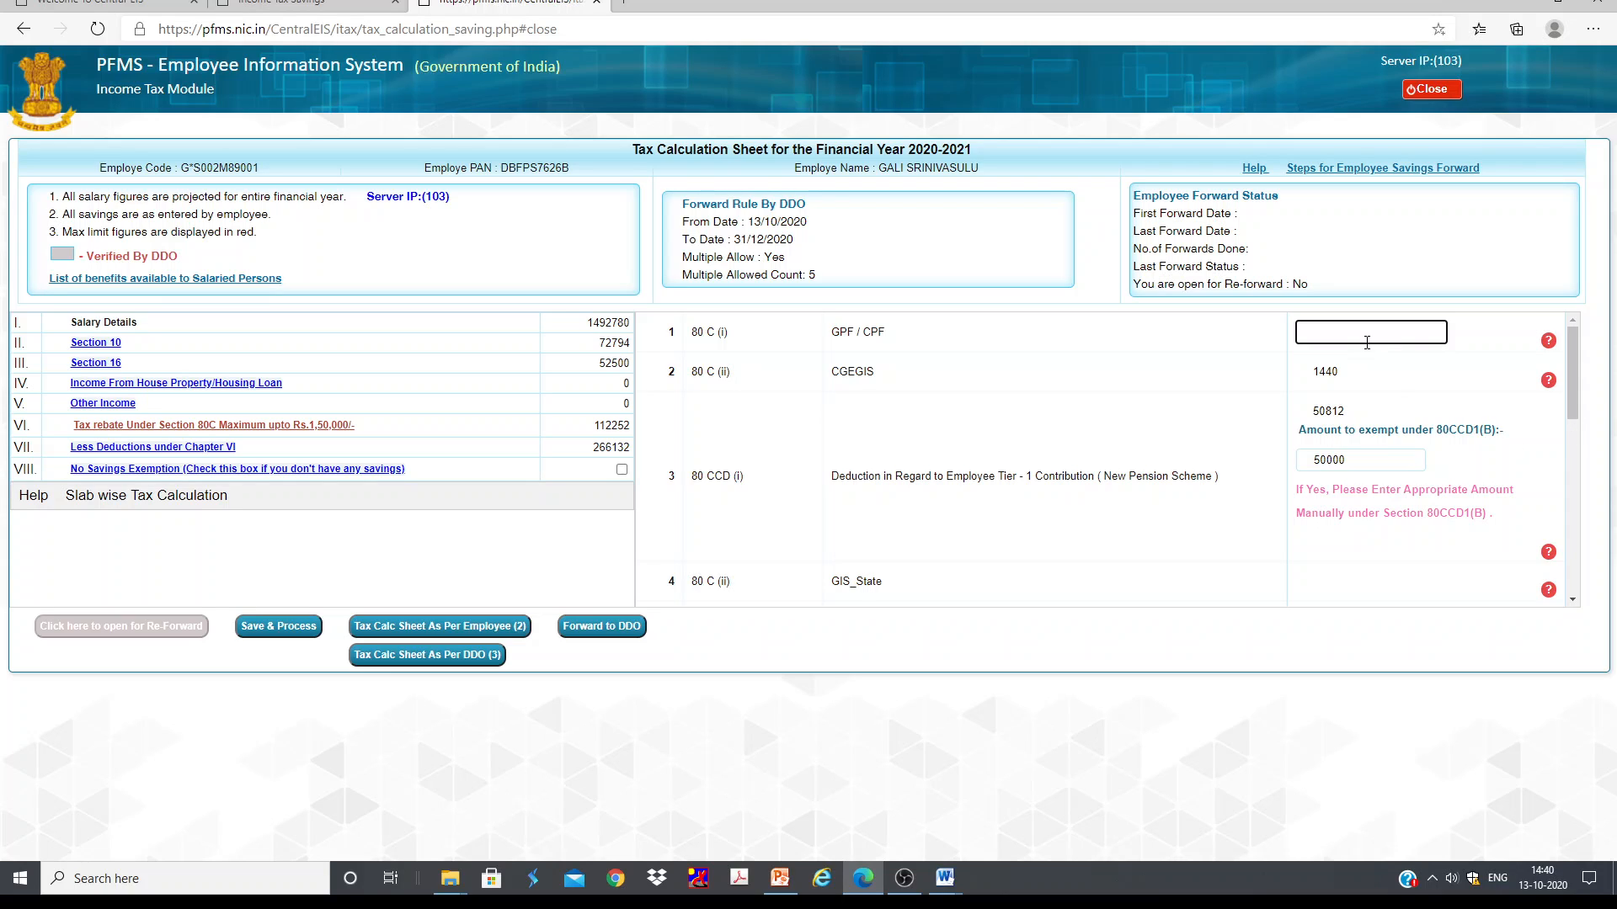
scroll(1347, 379, down, 3)
scroll(1339, 412, up, 3)
scroll(1339, 353, down, 3)
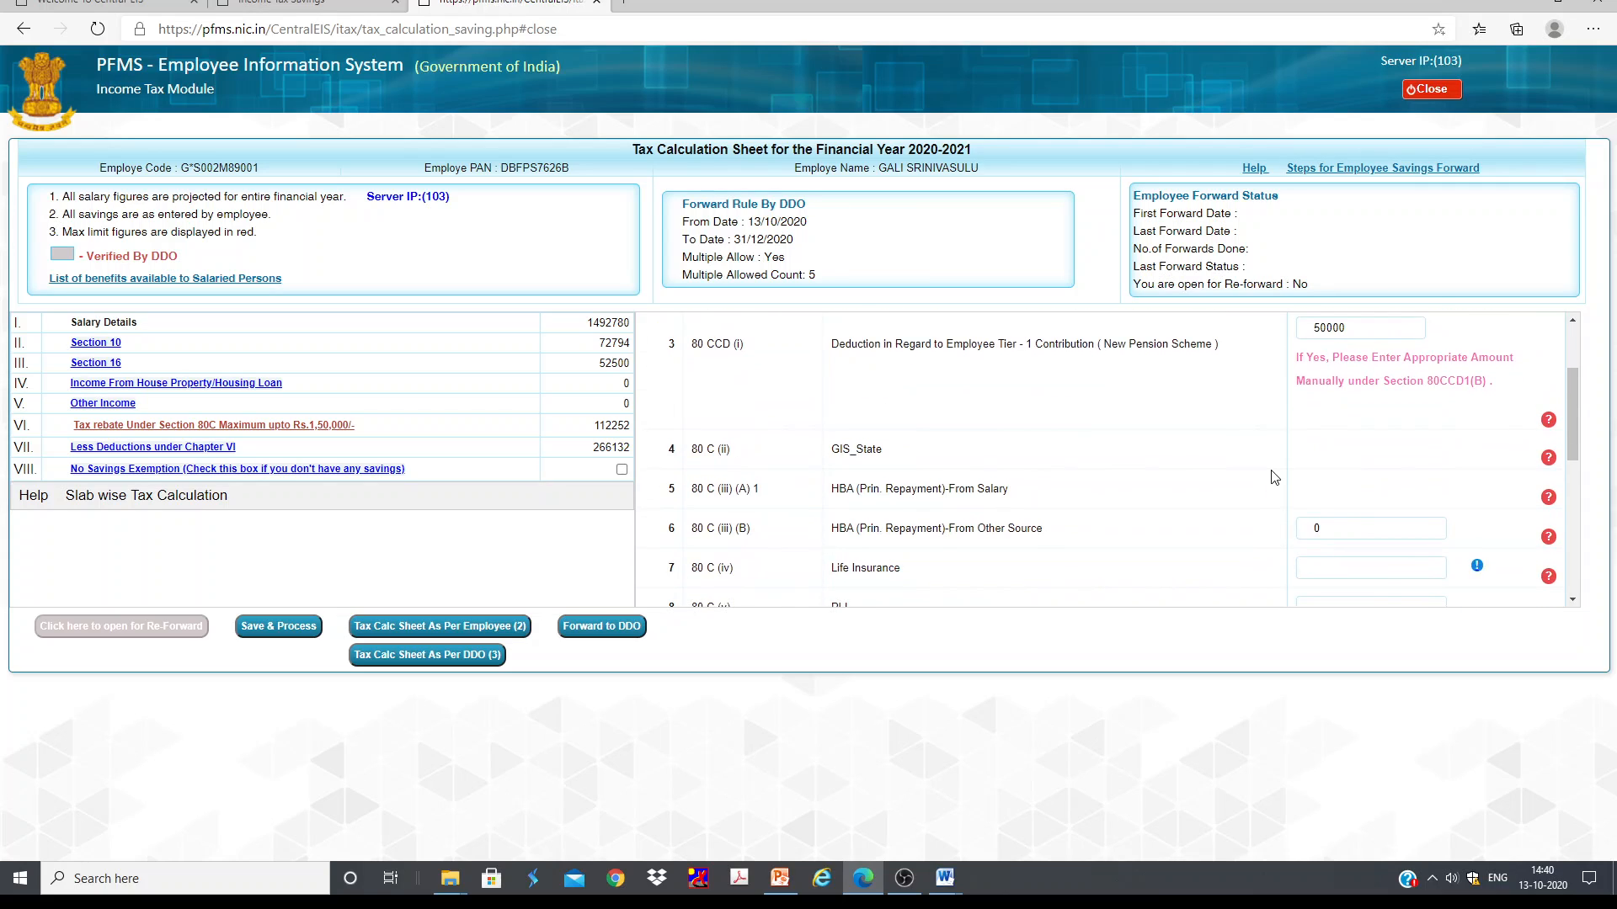
scroll(1364, 378, up, 3)
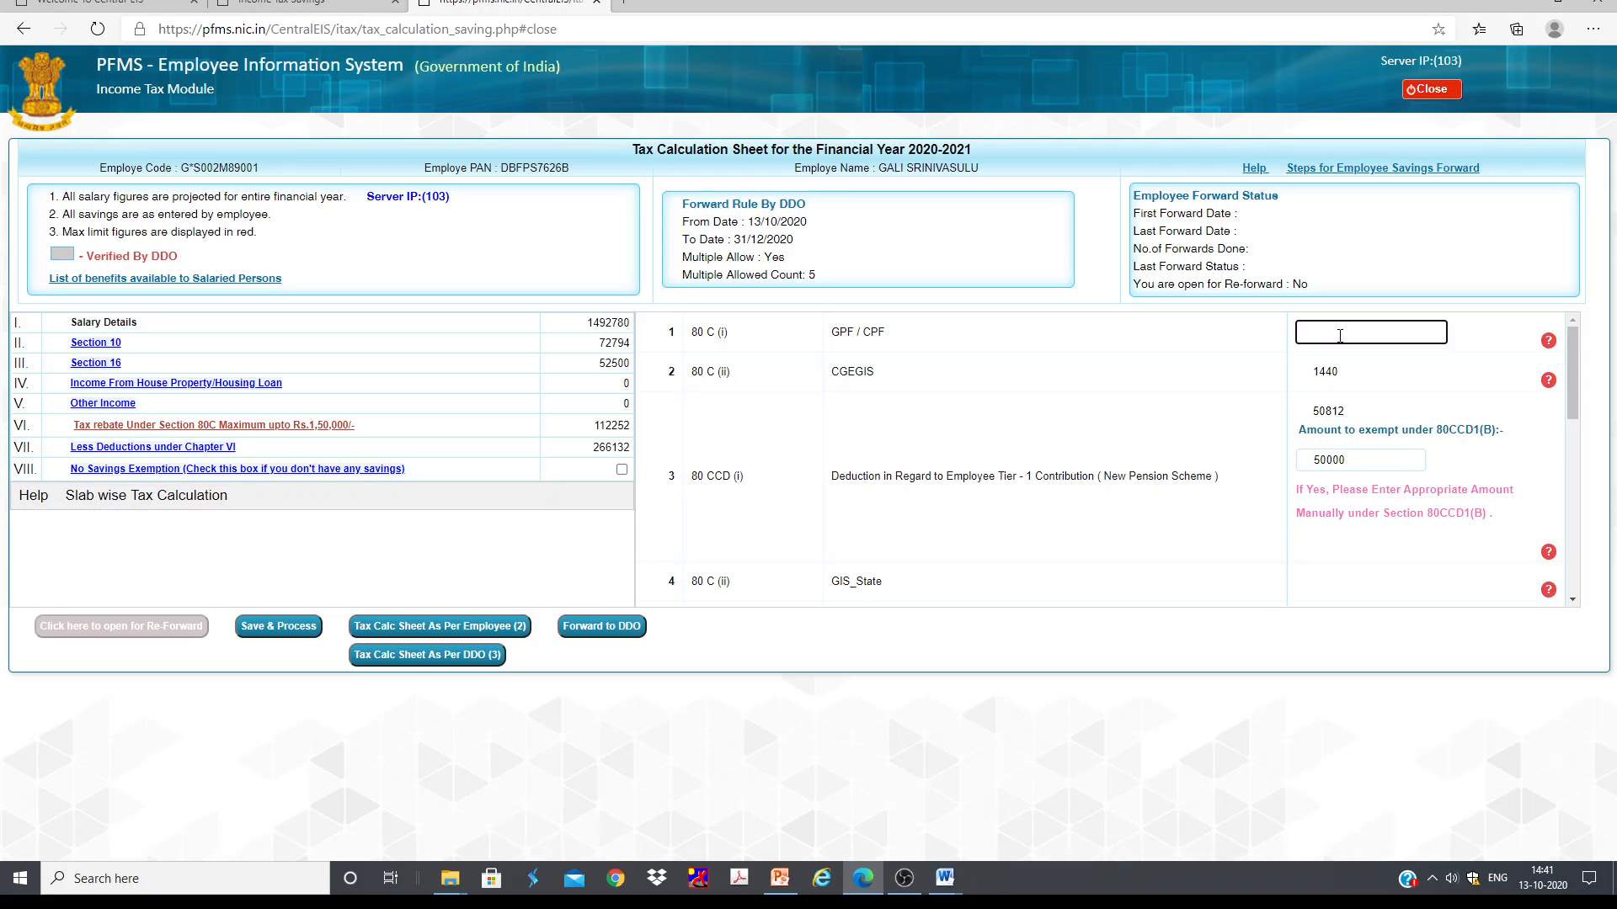
scroll(1339, 336, down, 3)
scroll(1337, 362, up, 3)
Step: Set the 80CCD(i) amount to exempt under 80CCD1(B) to 70000 and acknowledge the prompt
click(1382, 411)
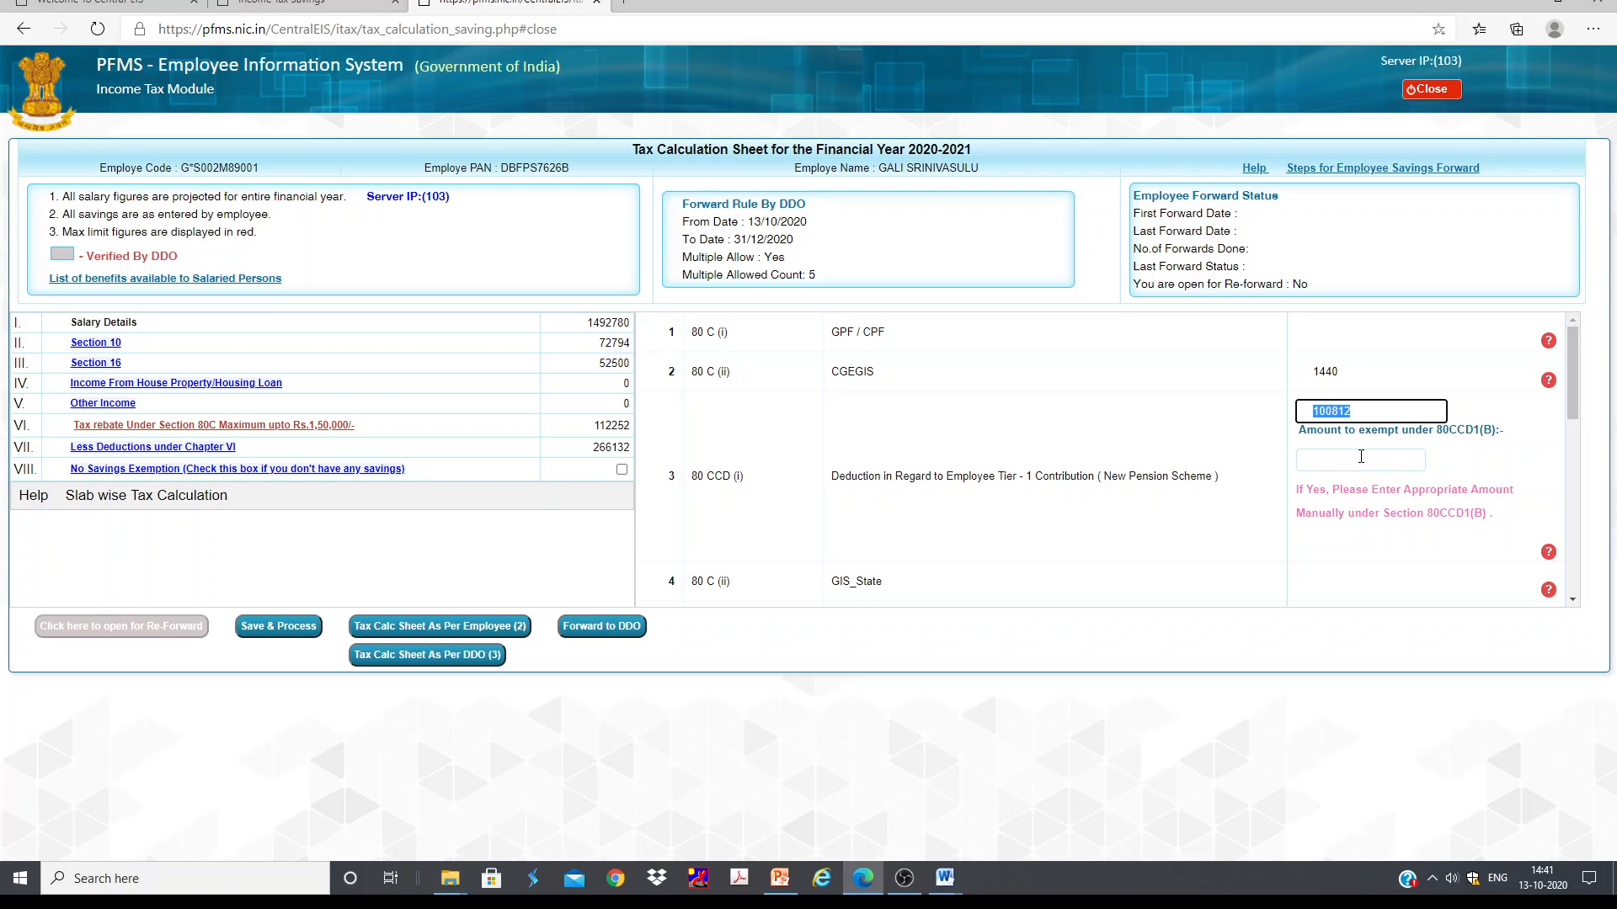
key(Tab)
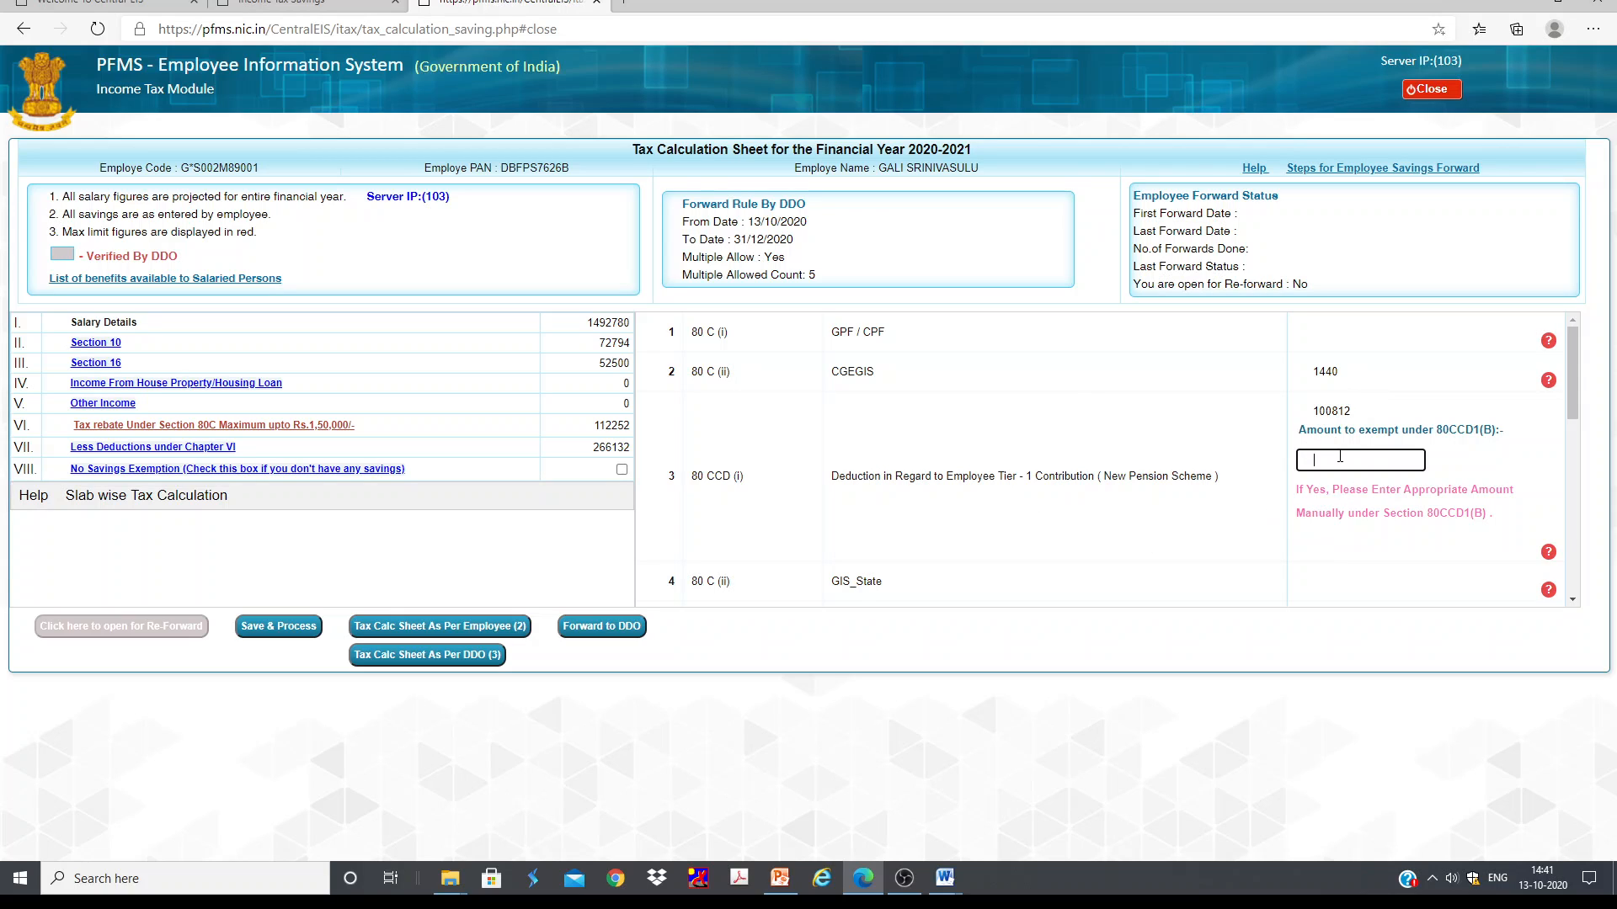
text(0000)
click(1475, 460)
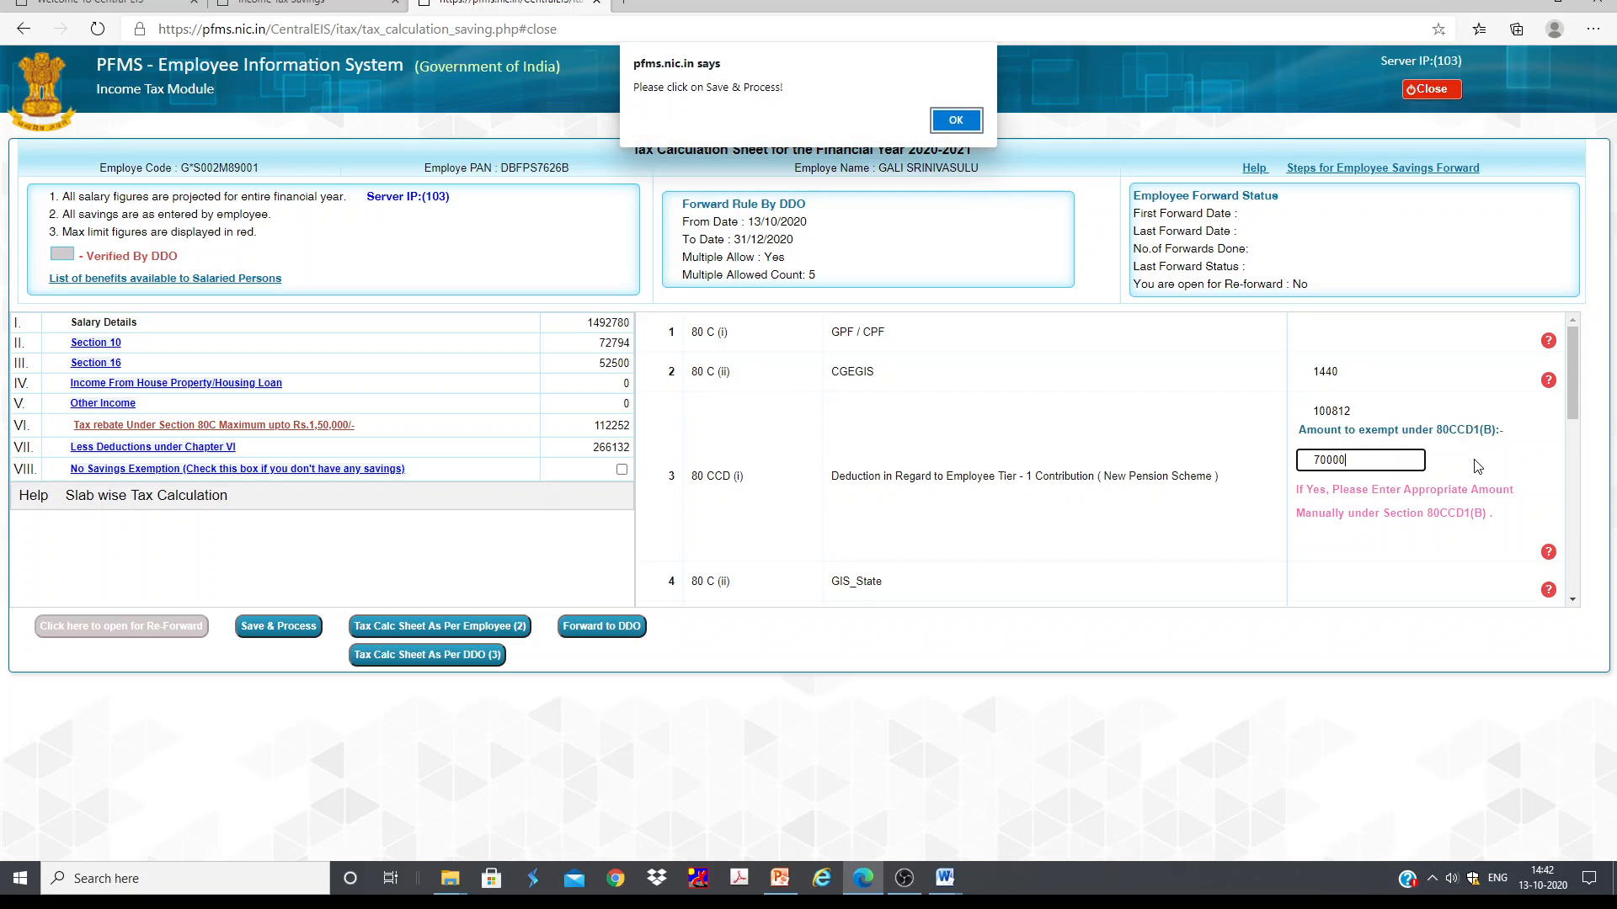
click(965, 130)
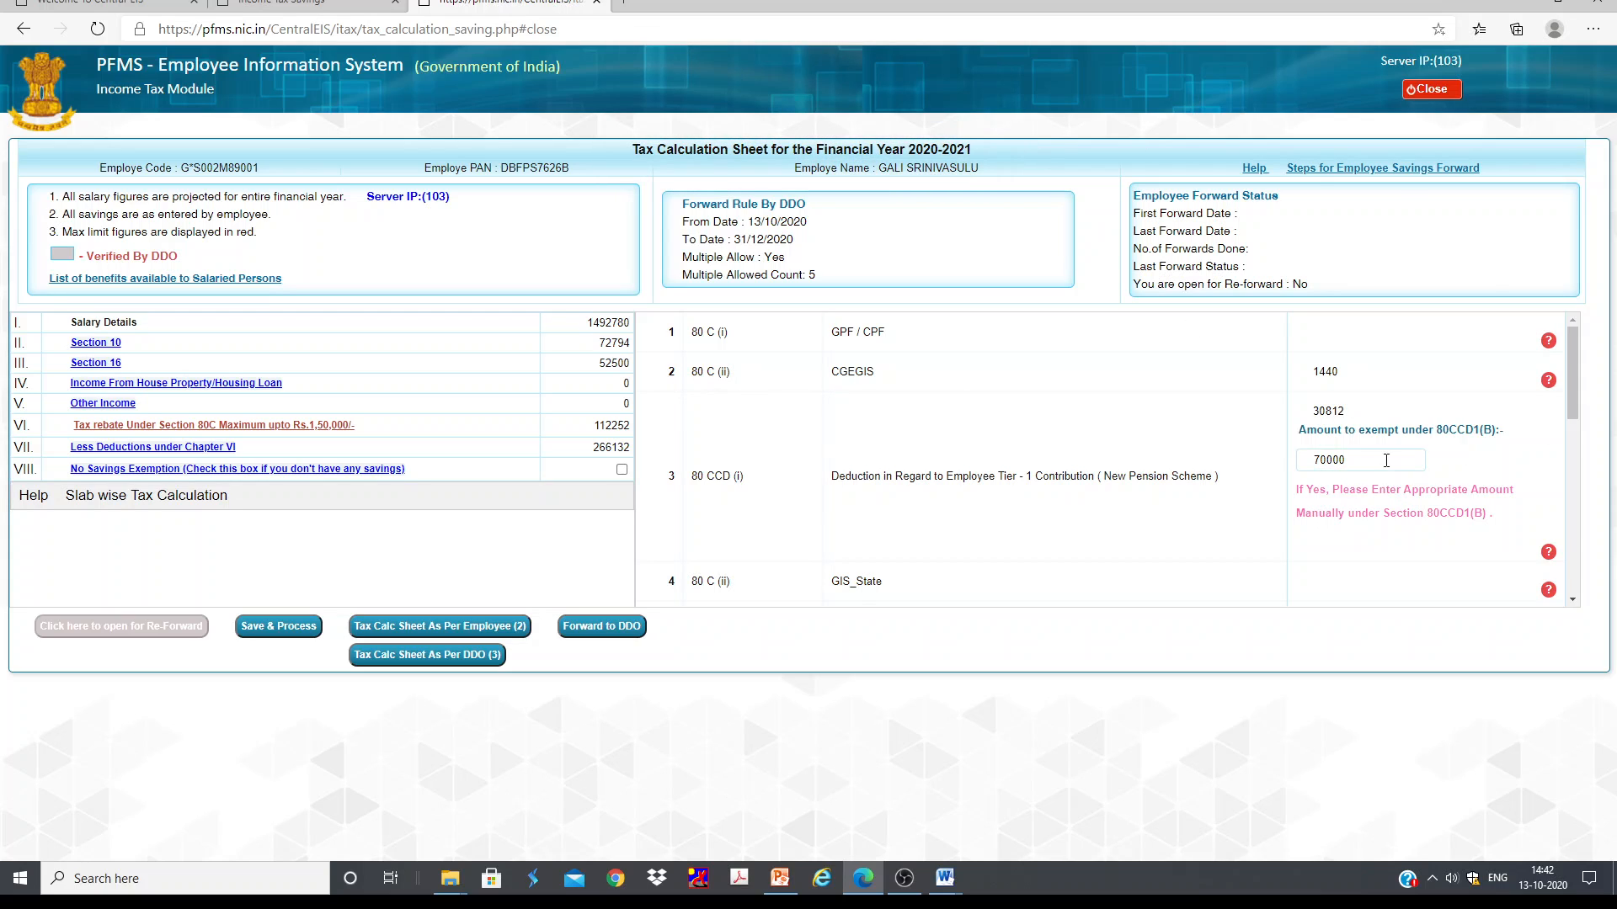
Step: Save and process the savings details and acknowledge the message
scroll(1176, 426, down, 2)
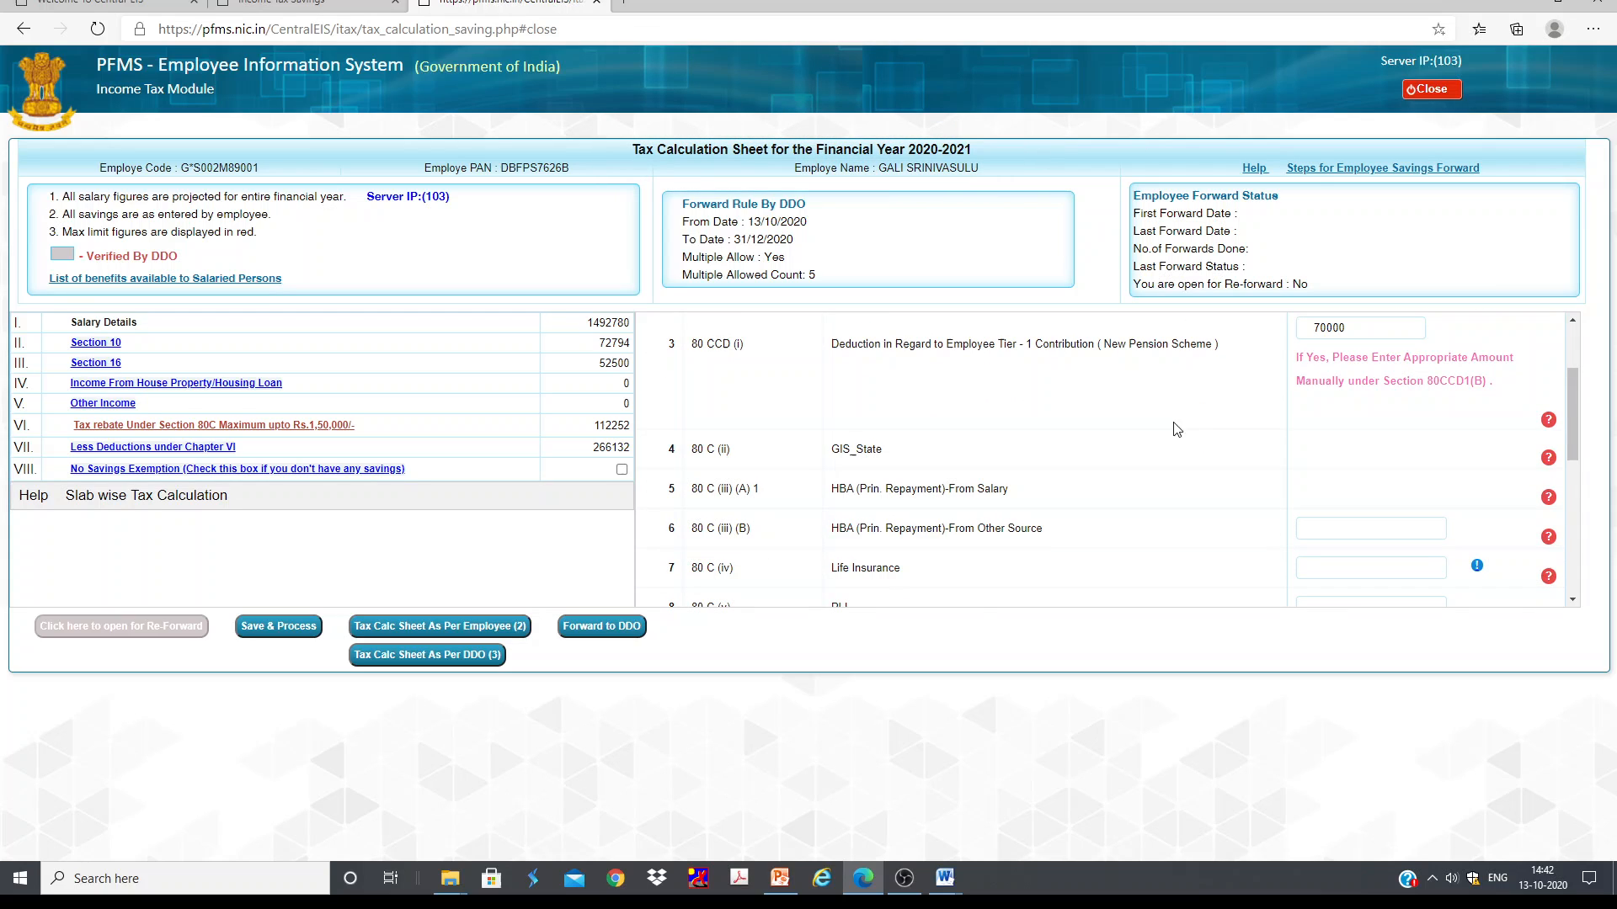
click(284, 627)
click(955, 135)
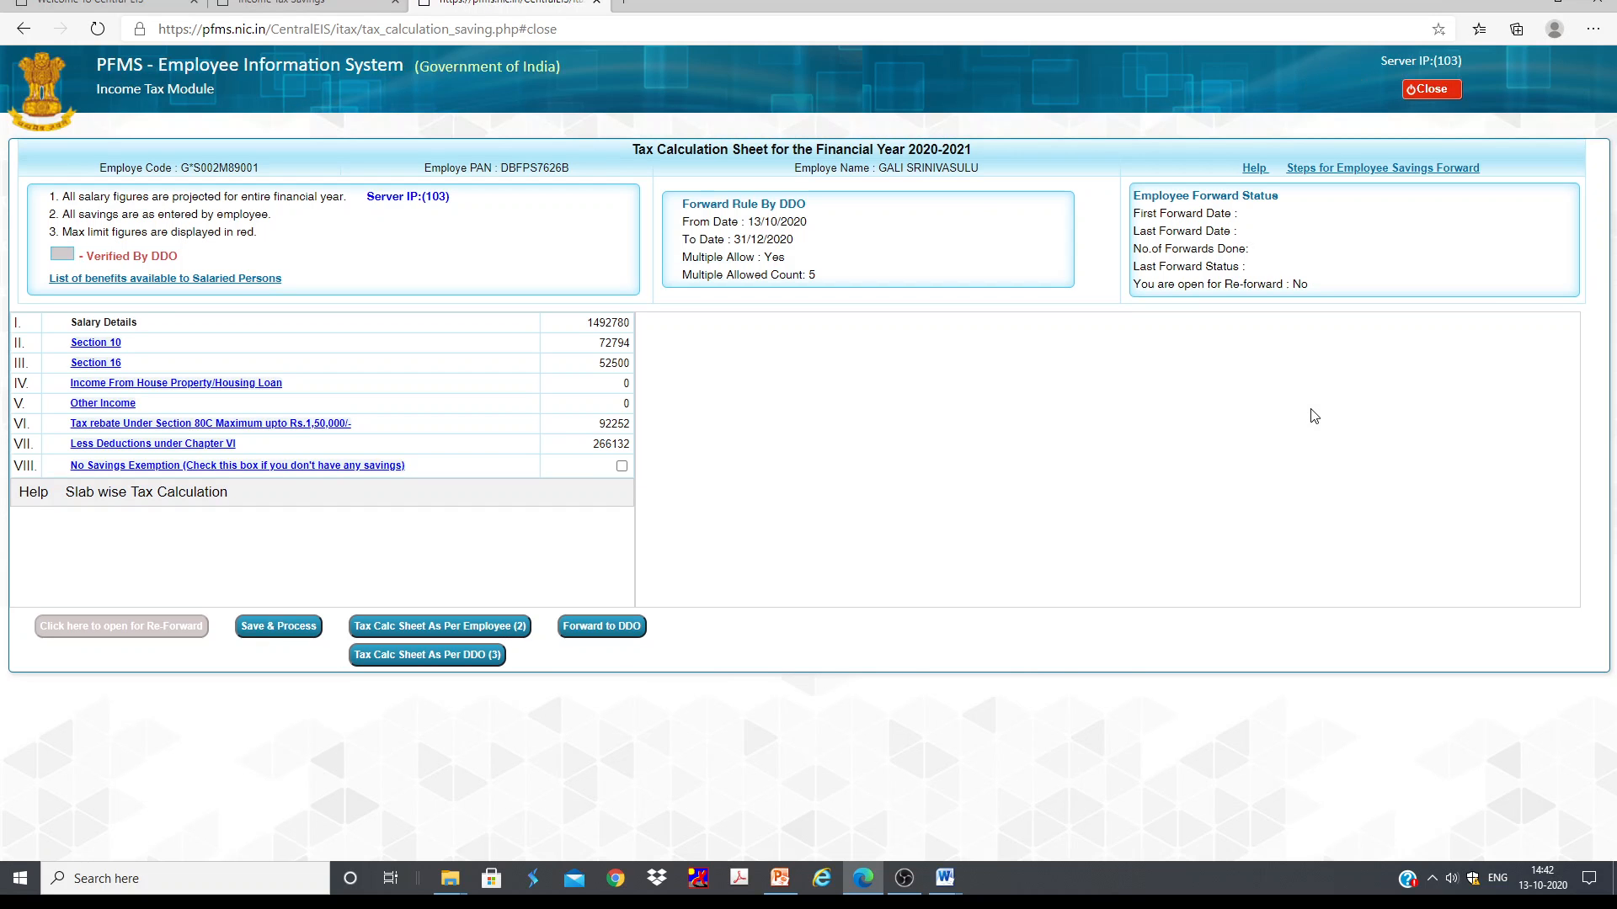
Step: Reopen the Section 80C tax rebate section and review its entries
click(167, 425)
scroll(1368, 436, down, 4)
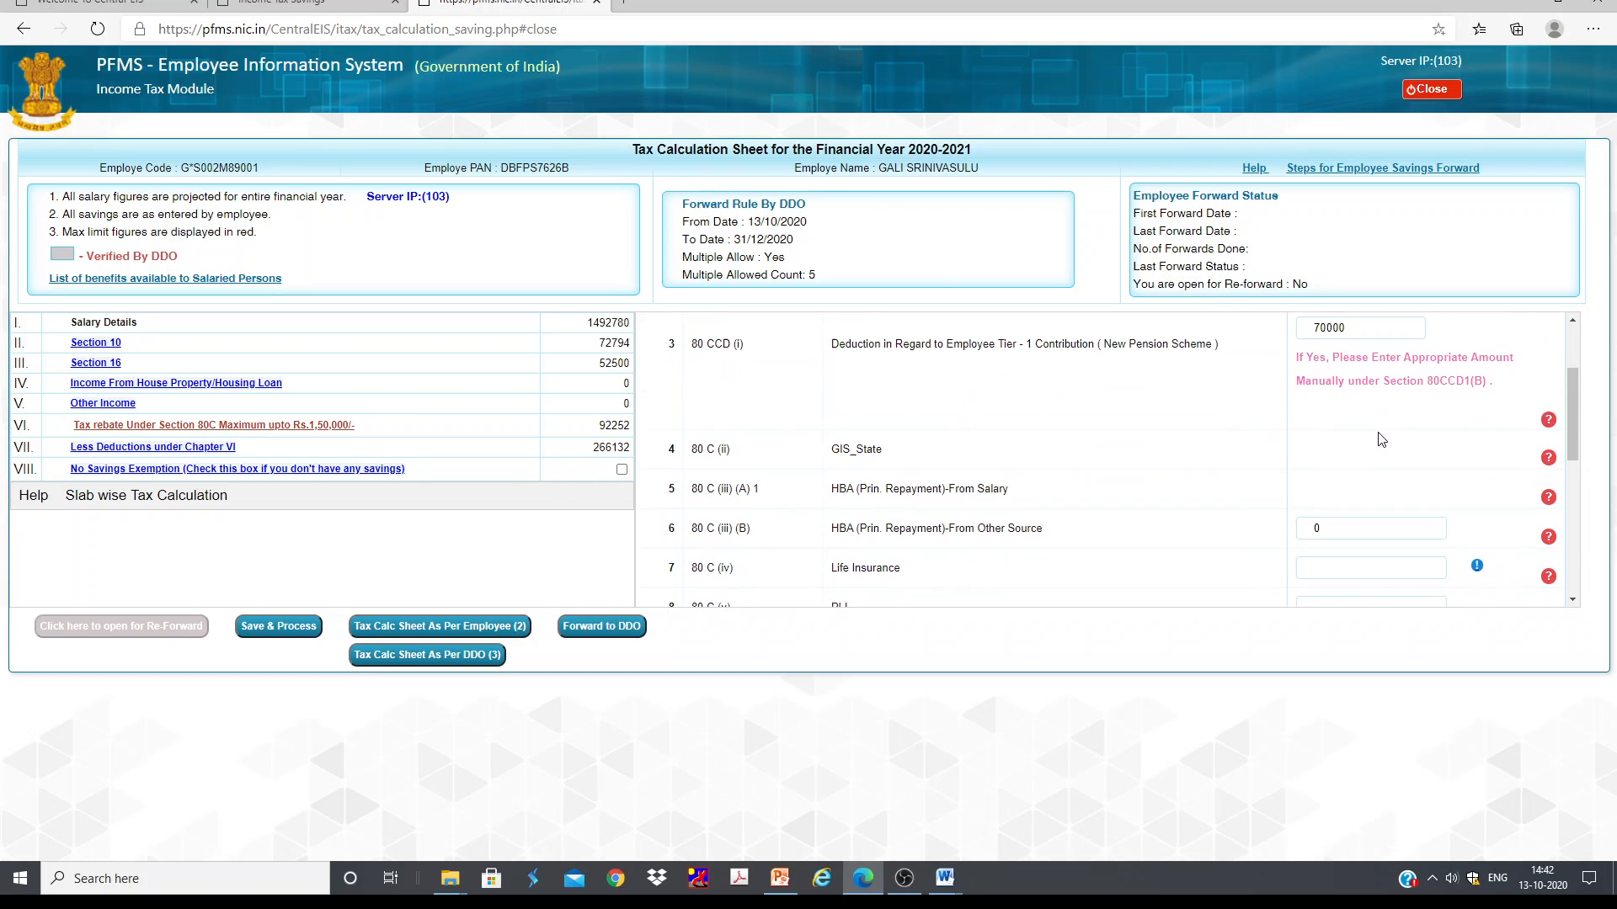
scroll(1368, 436, down, 4)
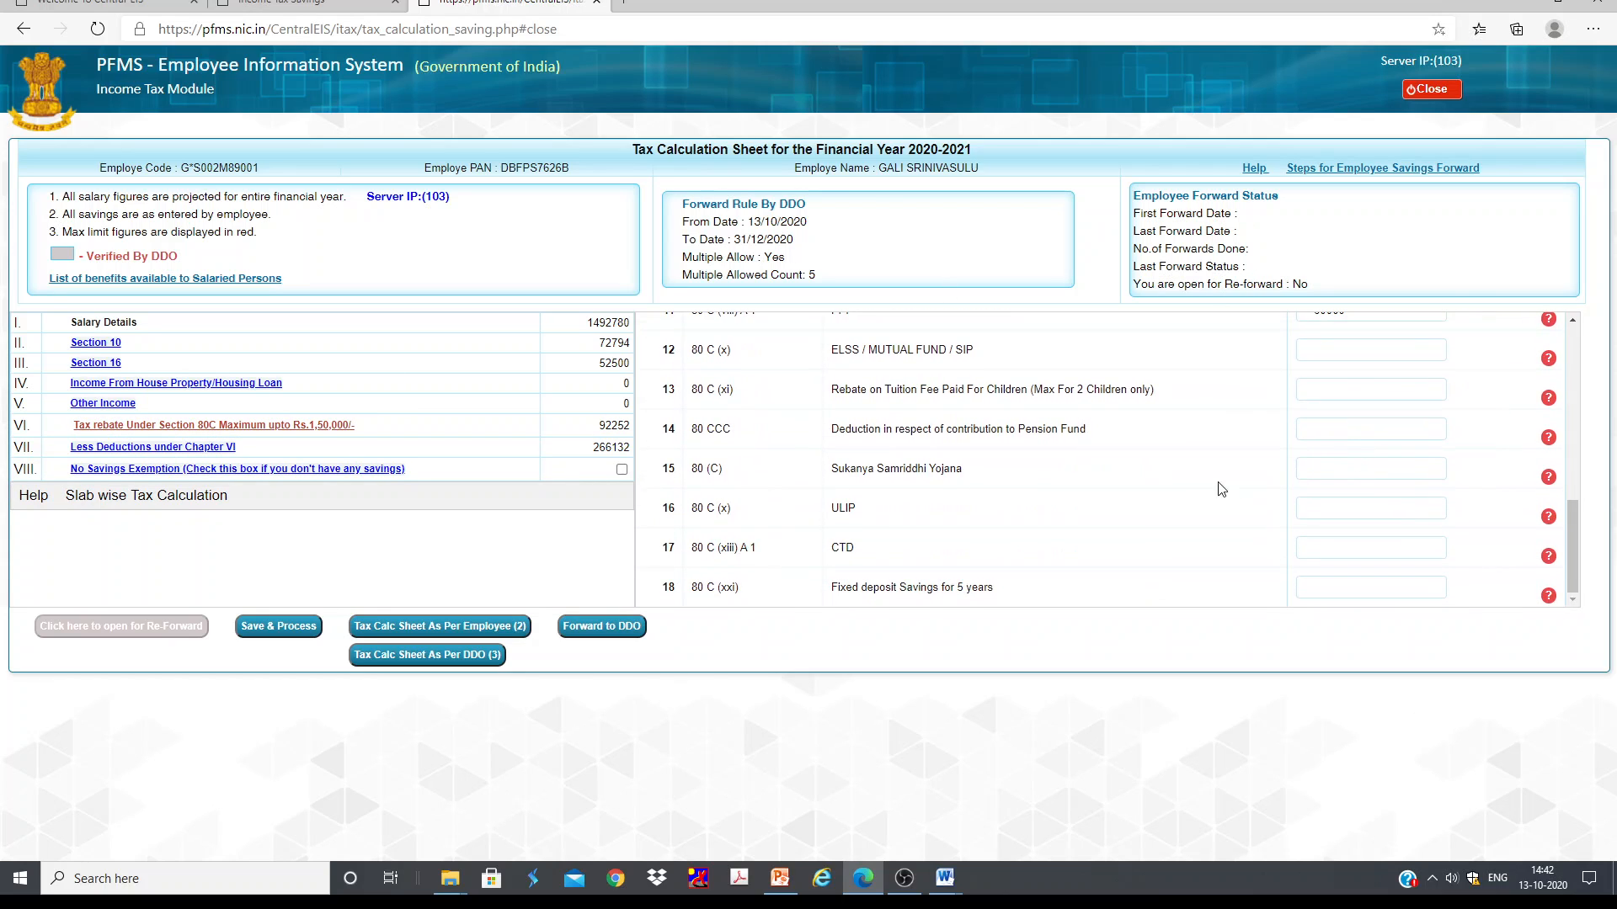
scroll(1223, 479, up, 3)
scroll(1224, 479, up, 4)
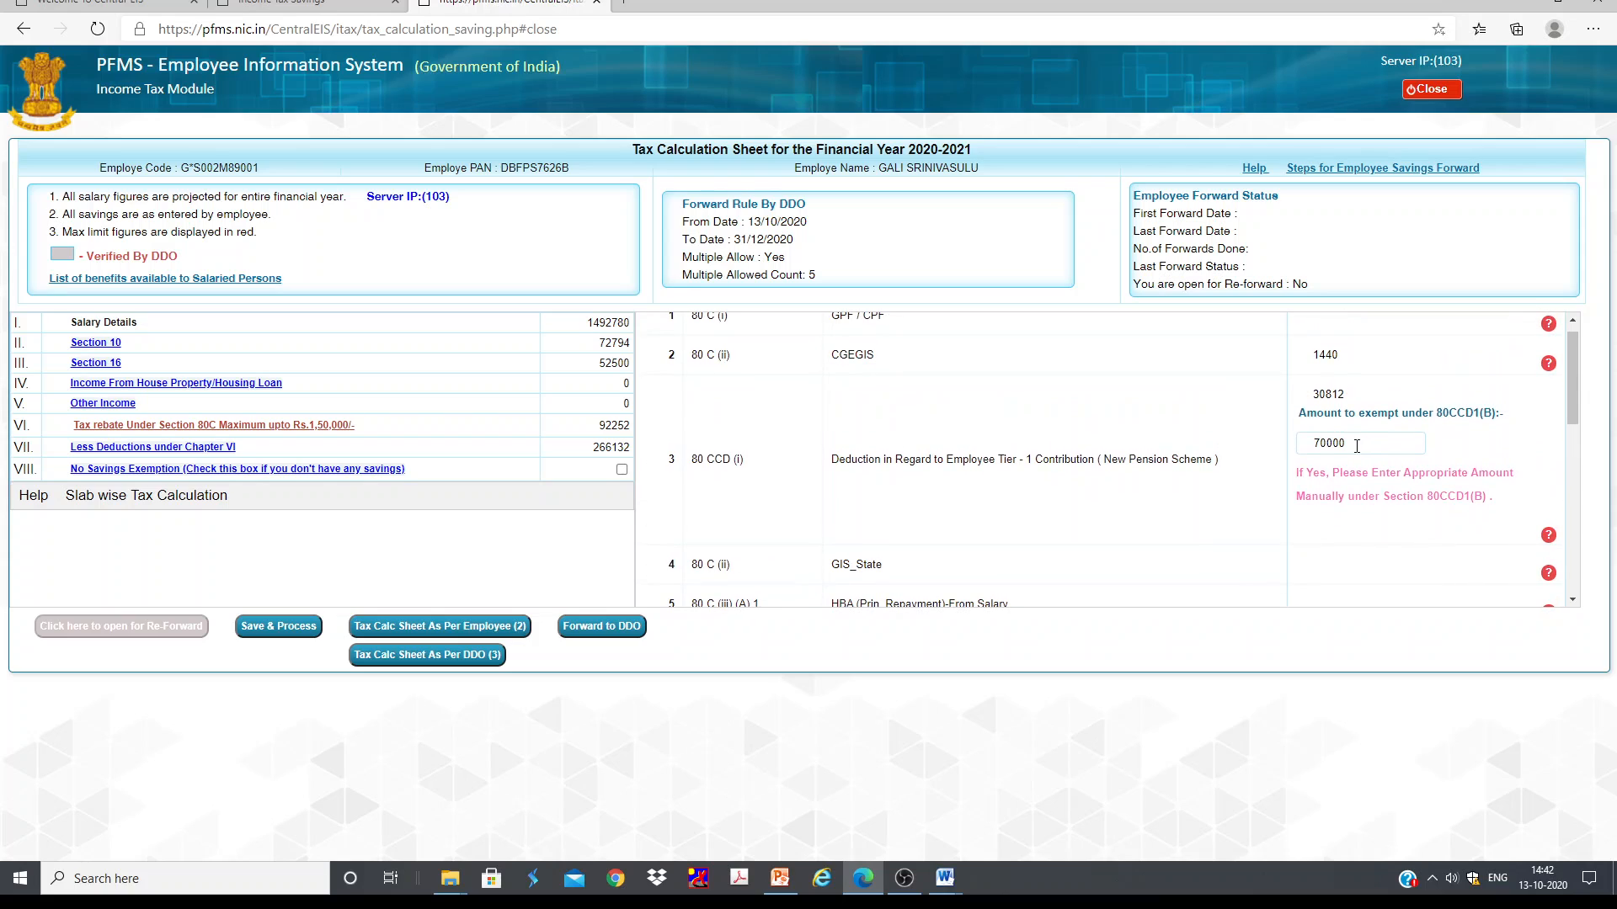
scroll(1364, 421, up, 1)
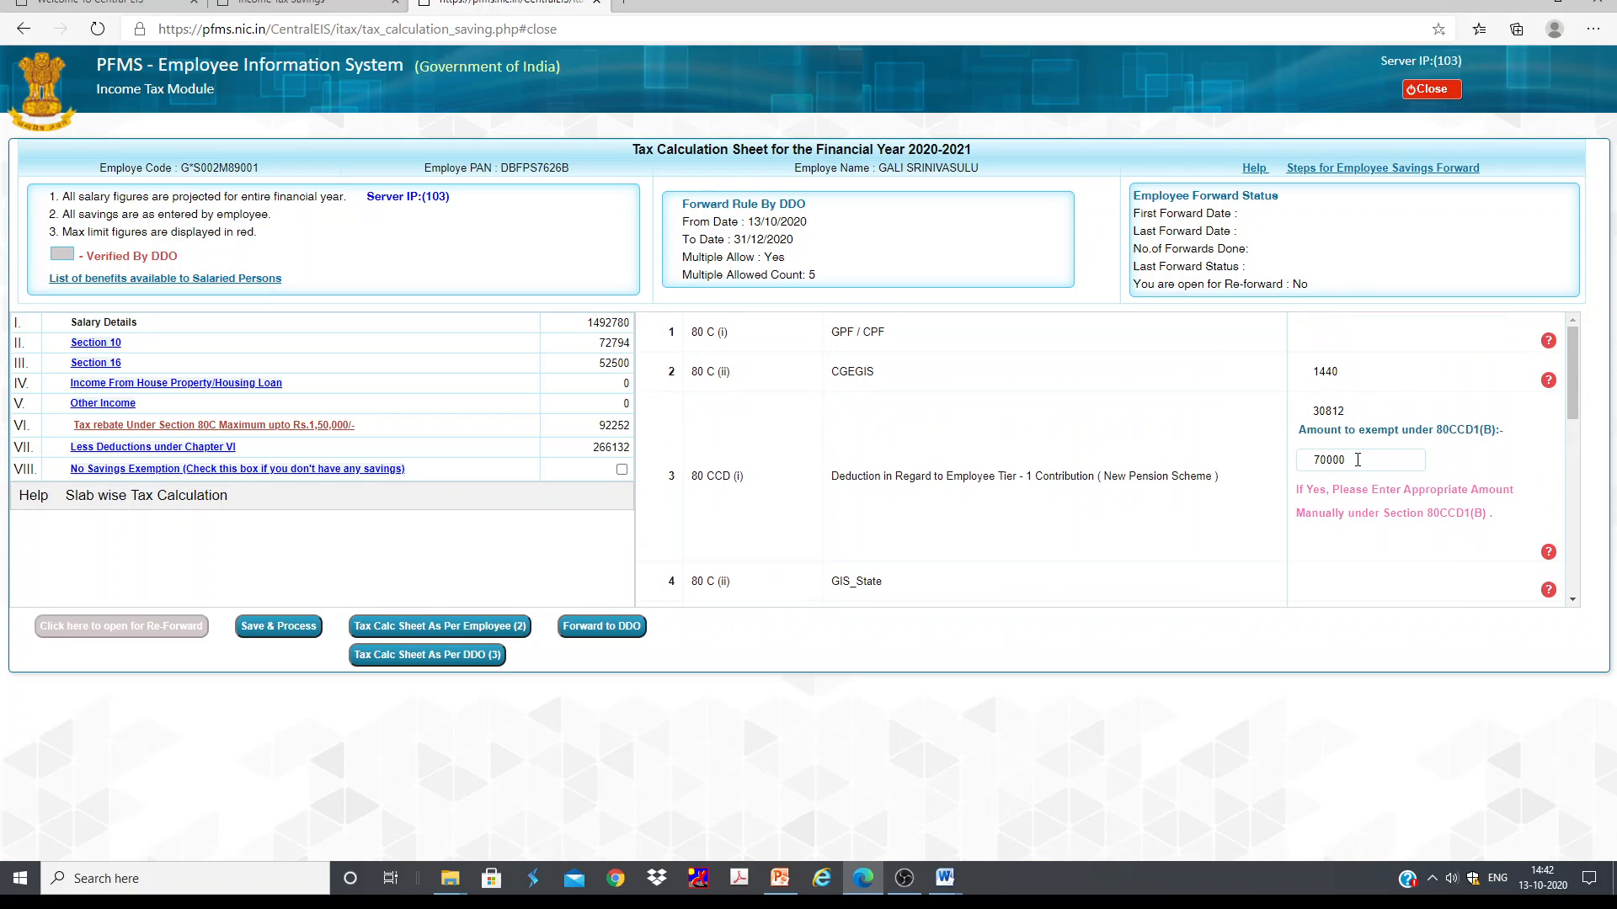
click(1357, 460)
scroll(1369, 460, down, 3)
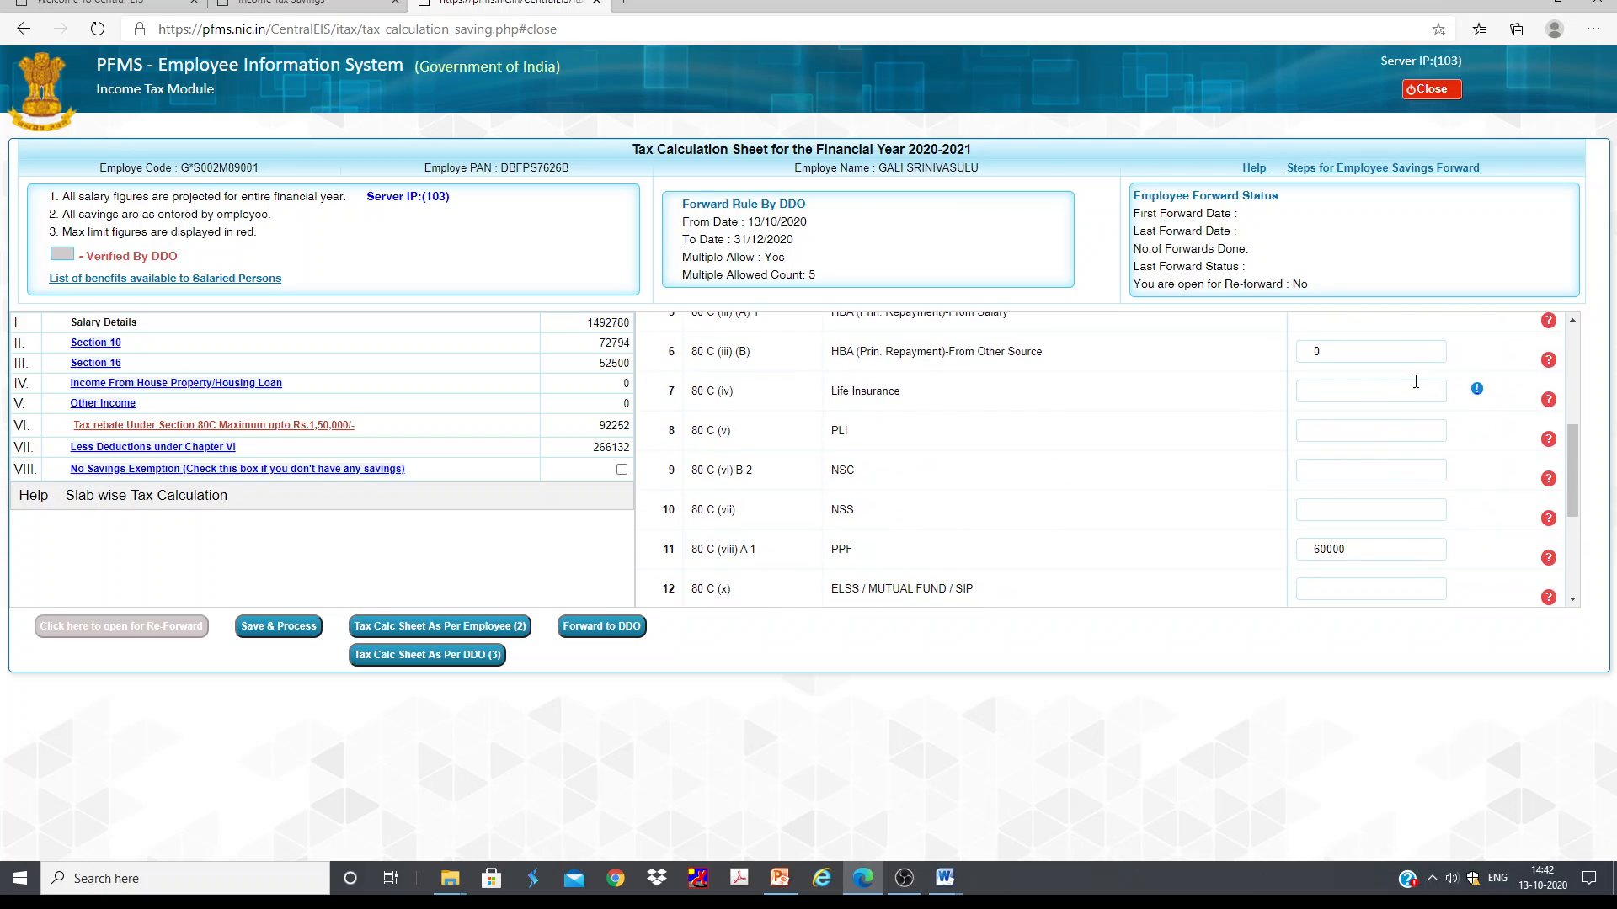
scroll(1374, 419, up, 3)
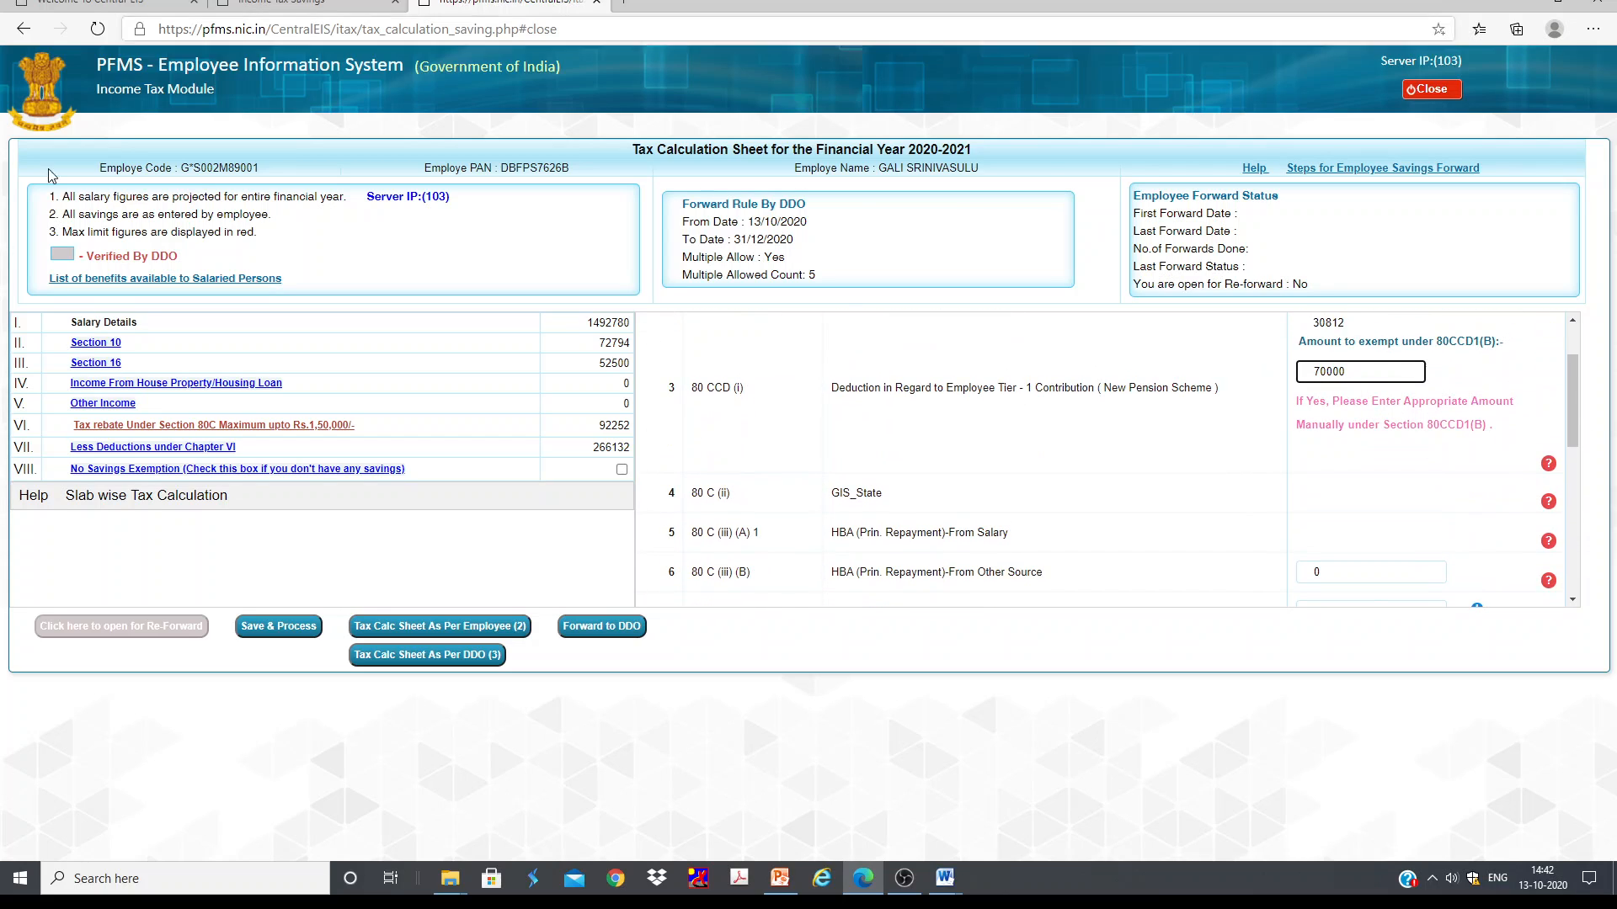
Step: Open the Less Deductions under Chapter VI section and examine the 80CCD 1(B) additional NPS investment entry
click(165, 451)
key(Return)
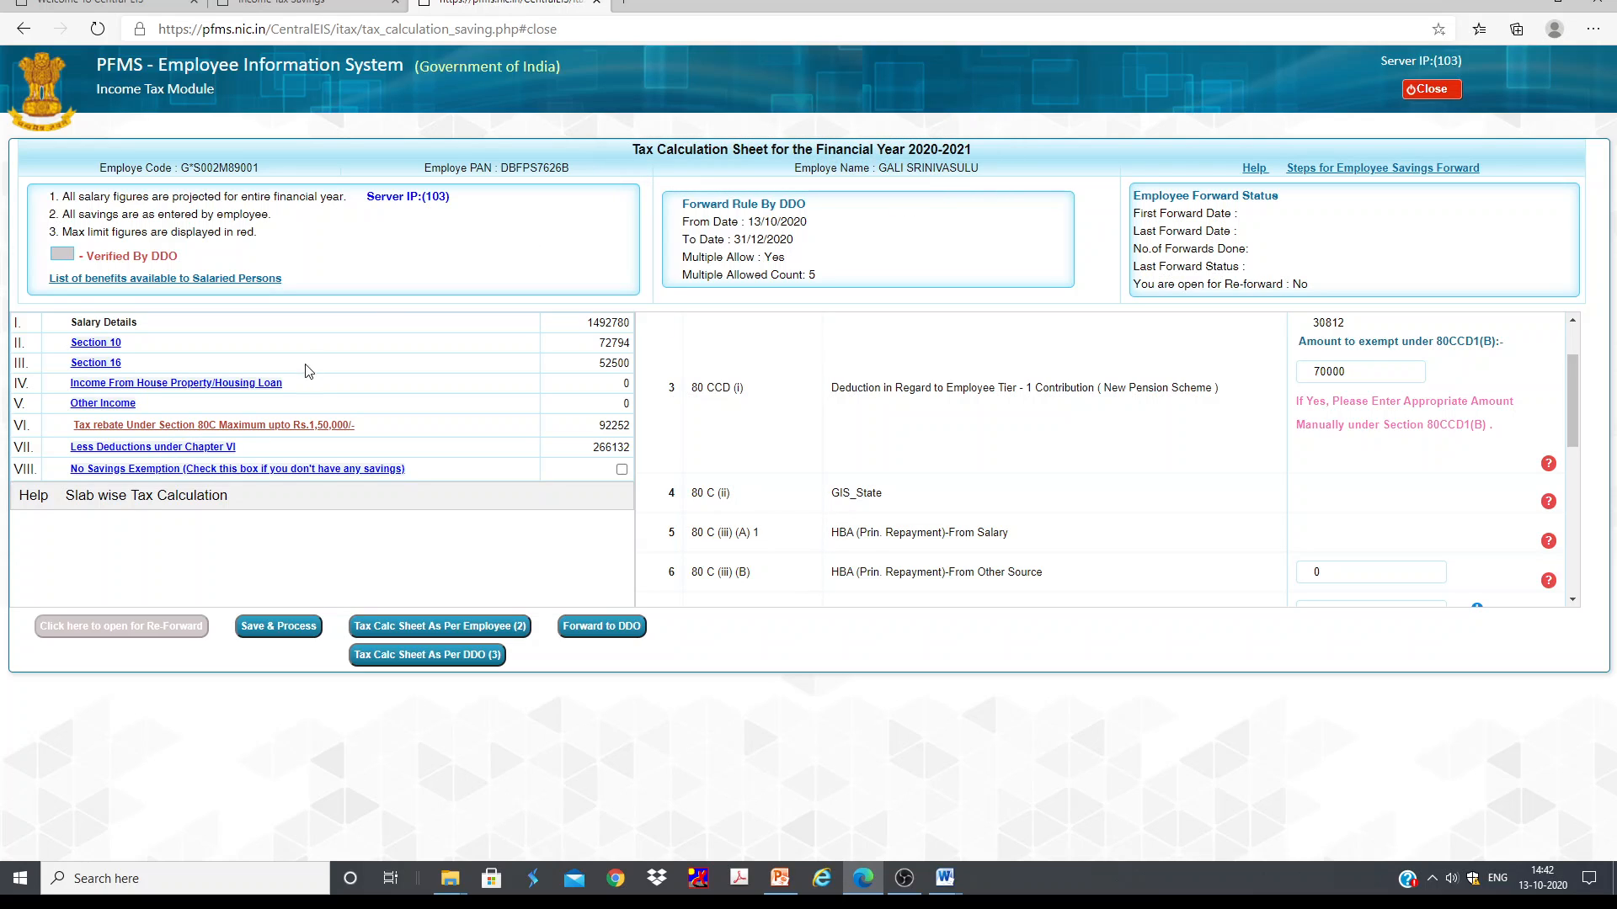
click(192, 449)
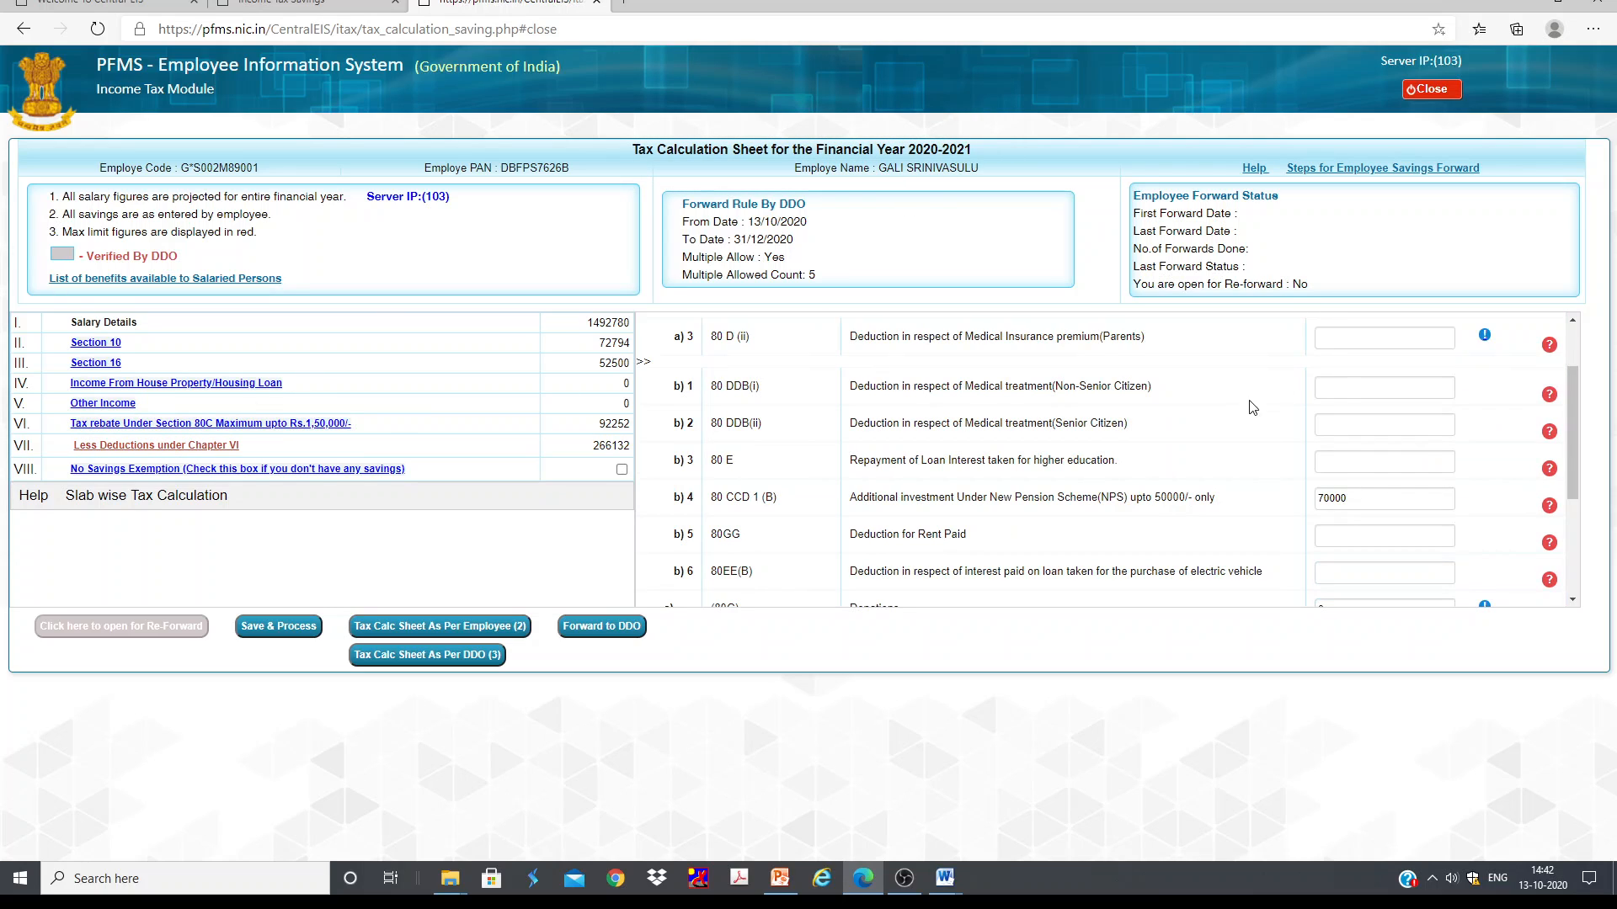
scroll(1229, 413, down, 3)
scroll(1179, 397, down, 1)
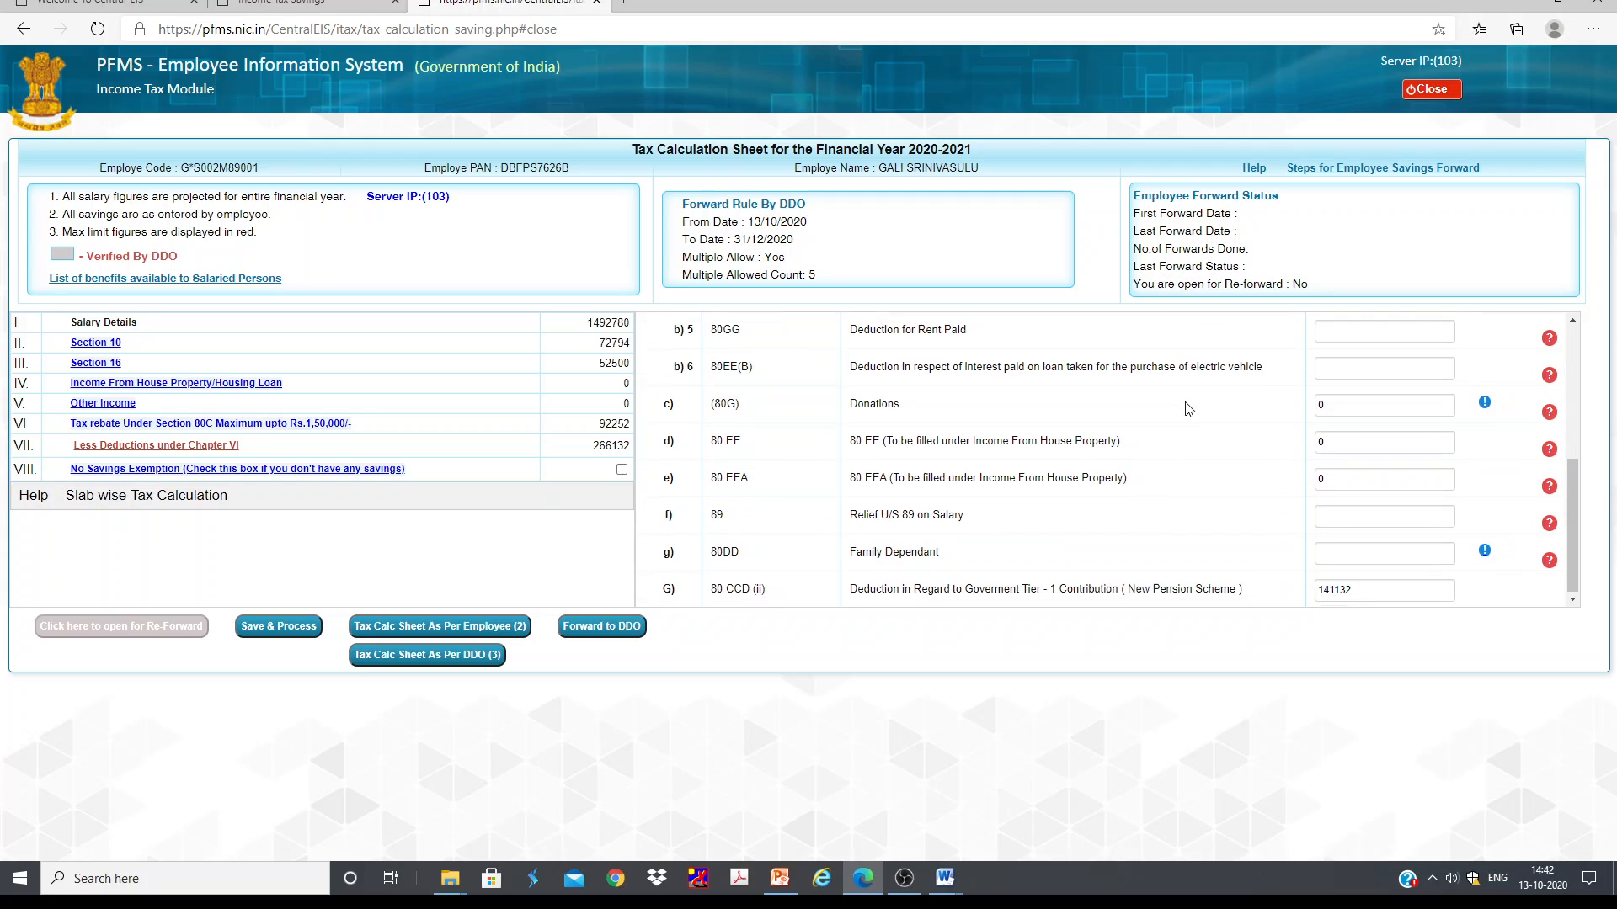
scroll(1202, 493, up, 2)
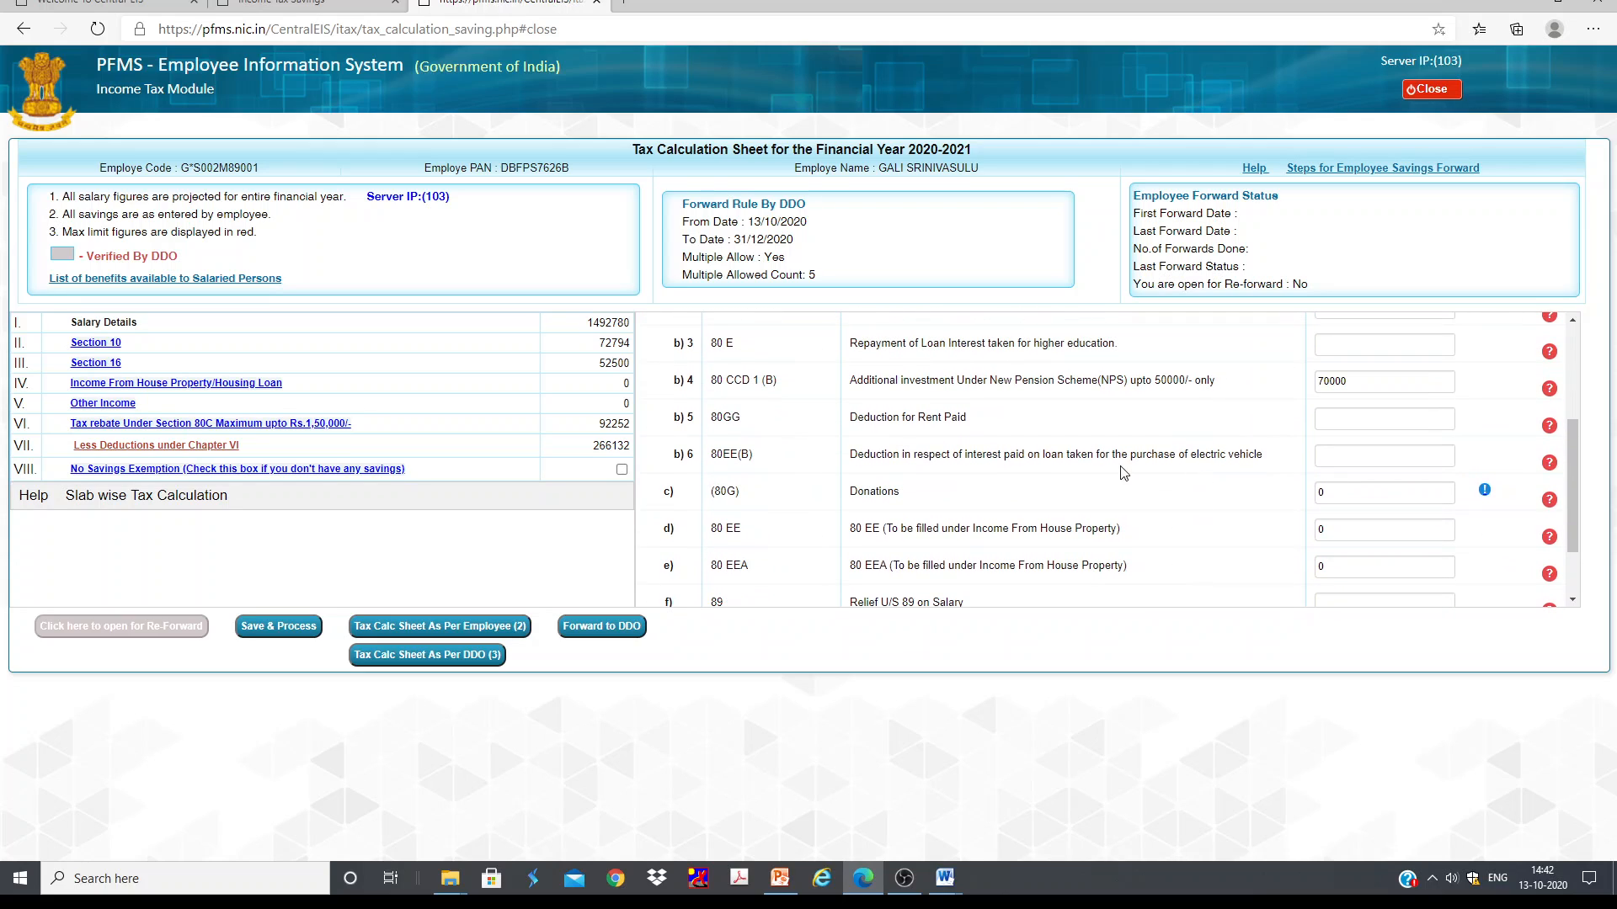
scroll(1327, 429, up, 1)
drag(1355, 427, 1317, 453)
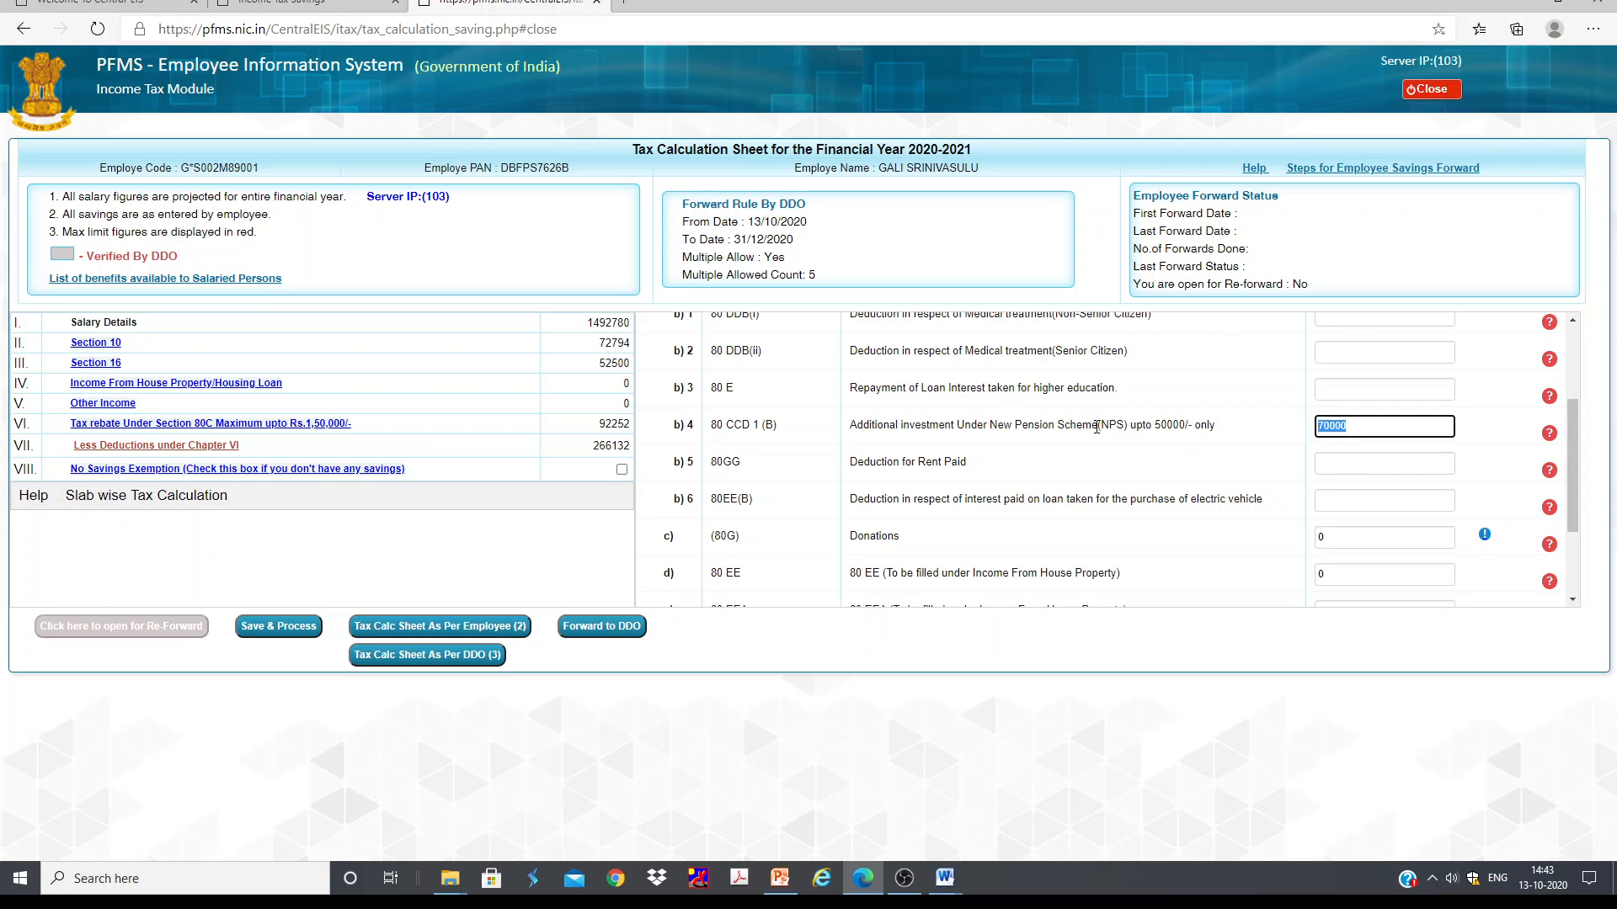
Step: Reopen Section 80C and set the amount to exempt under 80CCD1(B) to 50000, acknowledging the prompt
click(261, 423)
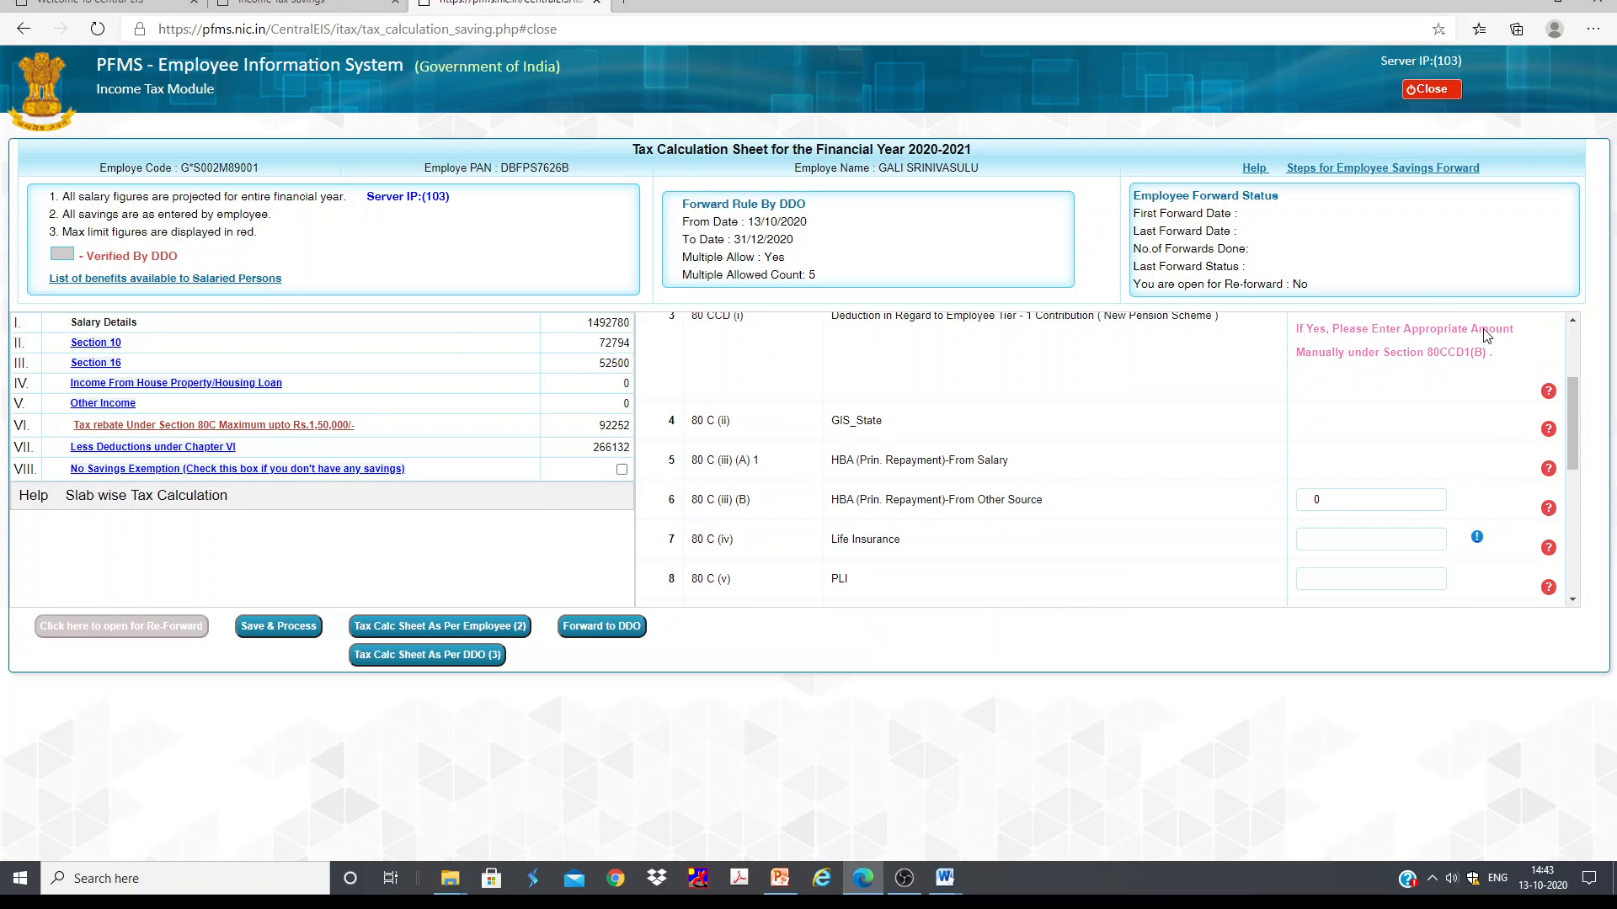
drag(1355, 458, 1198, 471)
text(0)
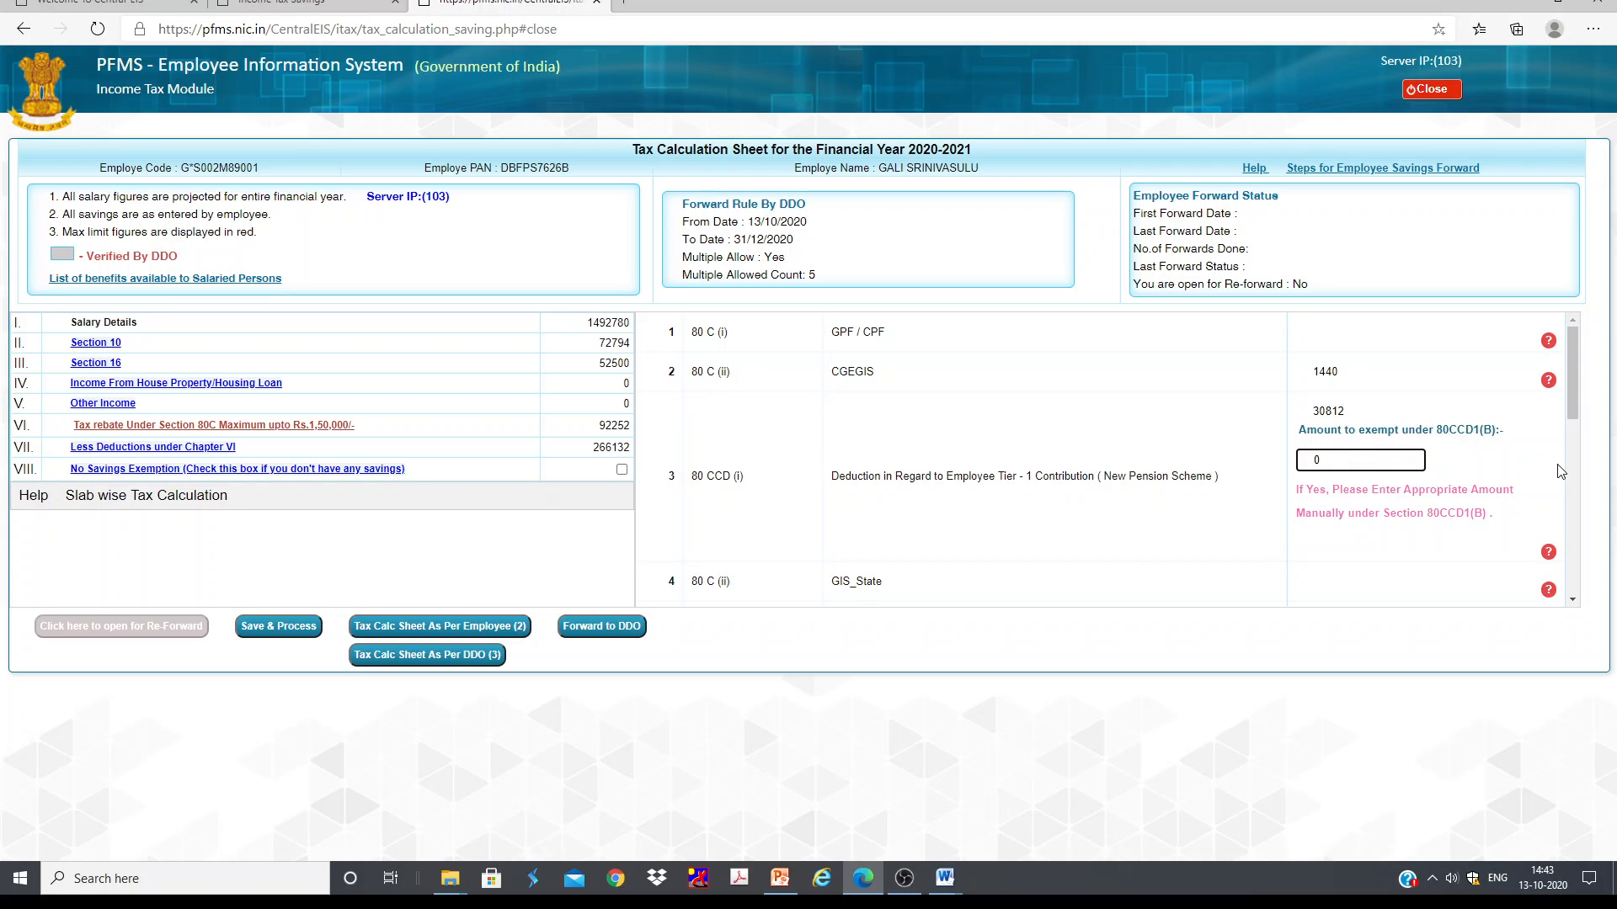
key(Return)
click(1320, 463)
text(50000)
click(1494, 460)
click(951, 123)
Step: Set the 80C PPF amount to 100000
scroll(1366, 453, down, 3)
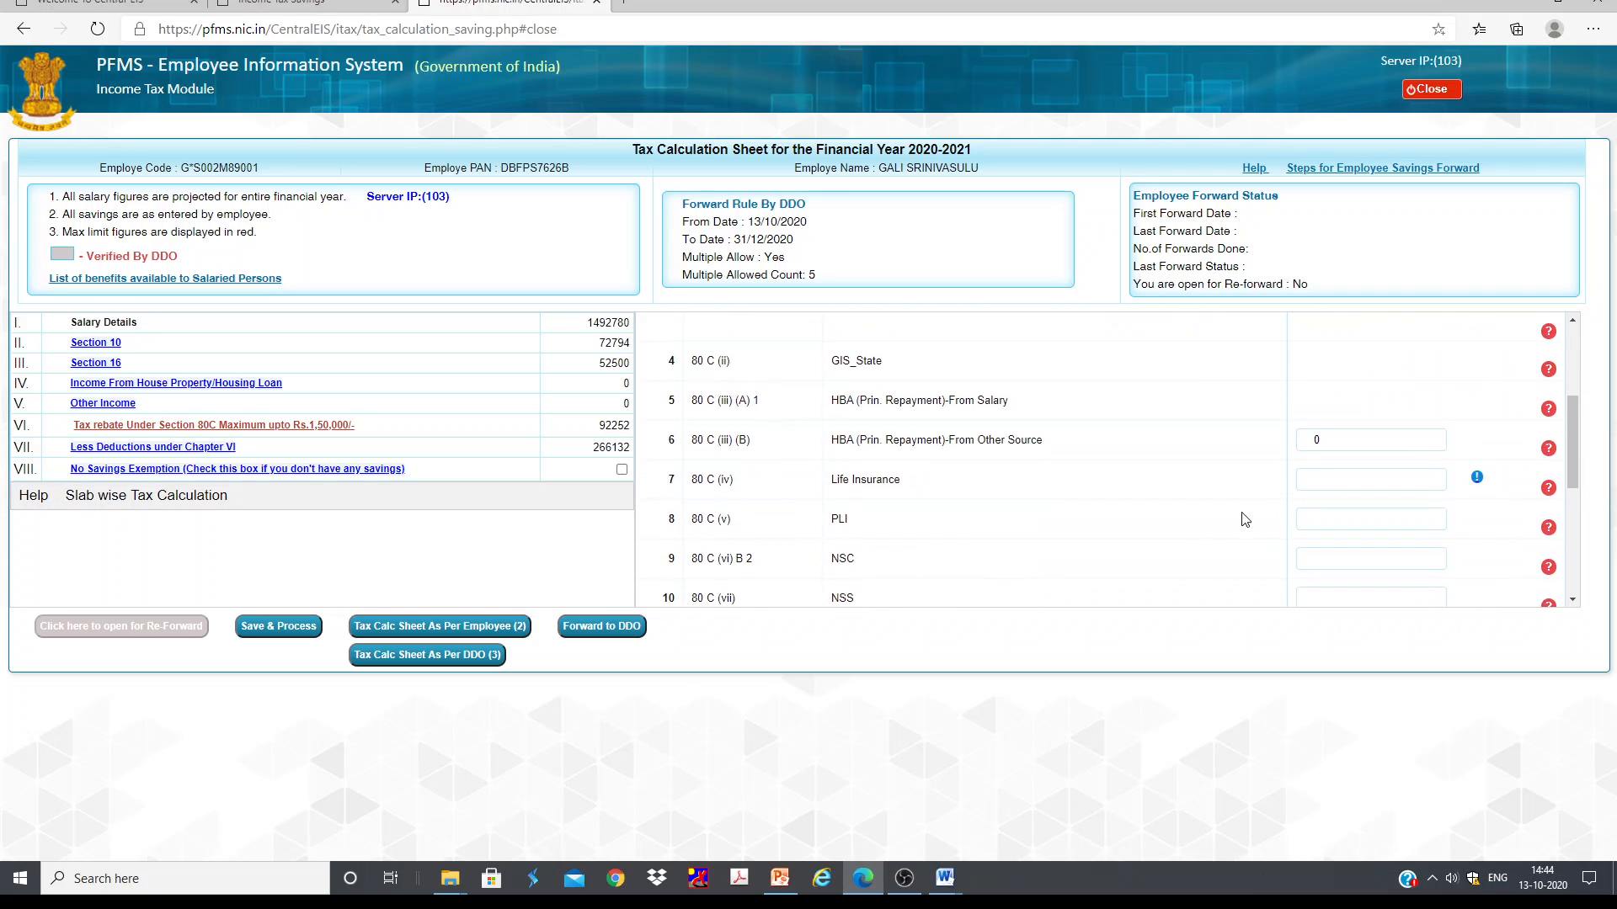
scroll(1241, 516, up, 2)
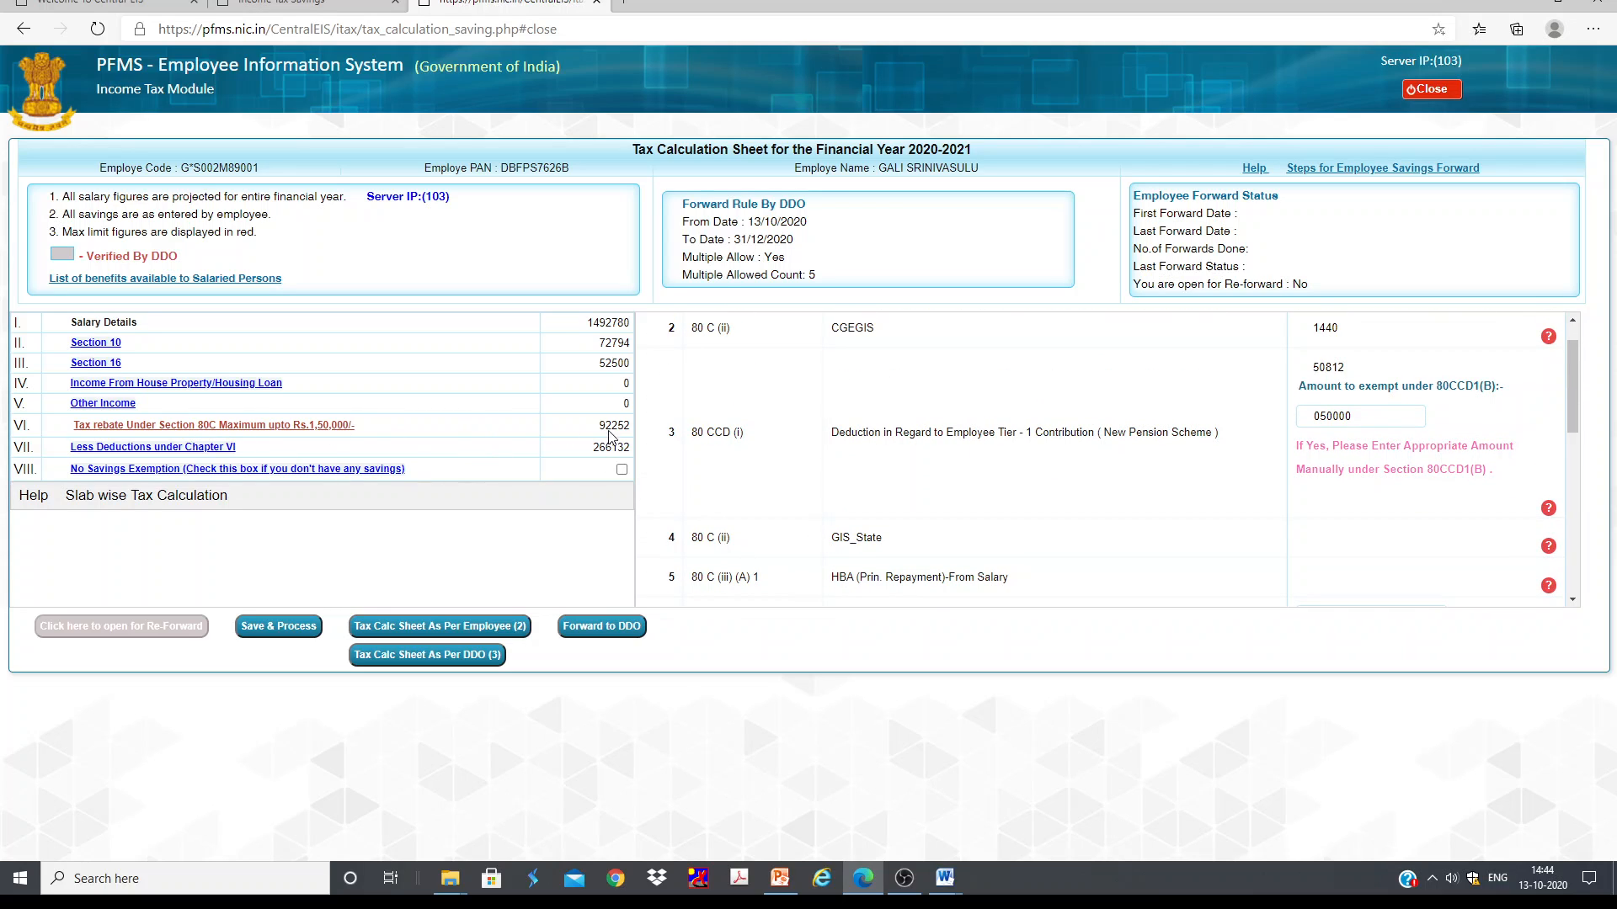
scroll(1385, 501, up, 1)
scroll(1377, 497, down, 5)
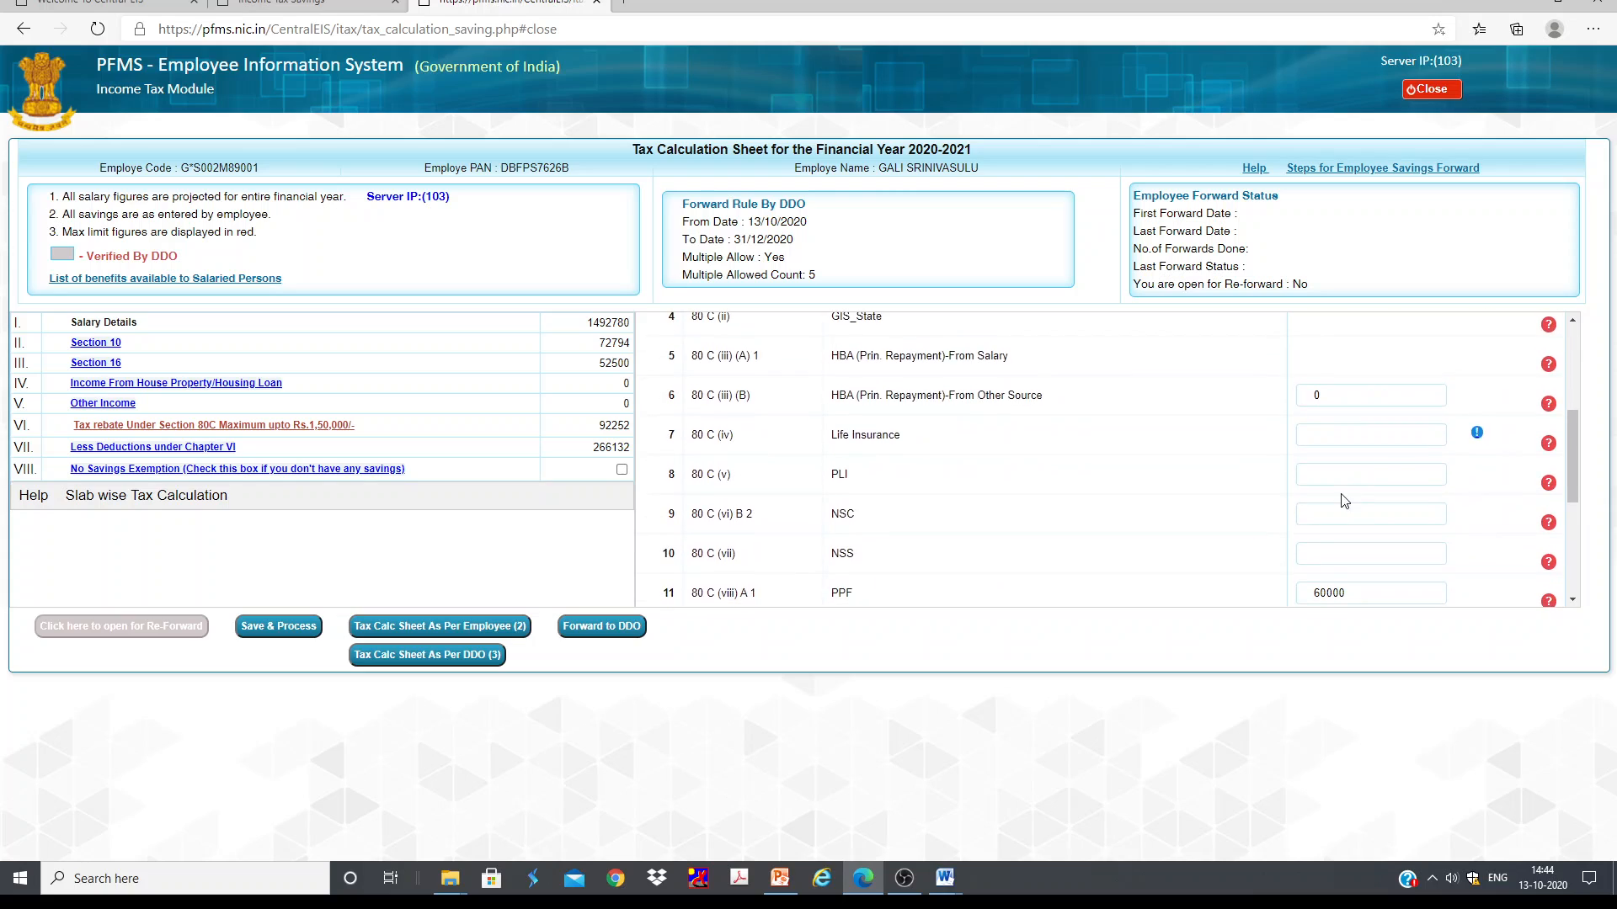
drag(1361, 554, 1280, 560)
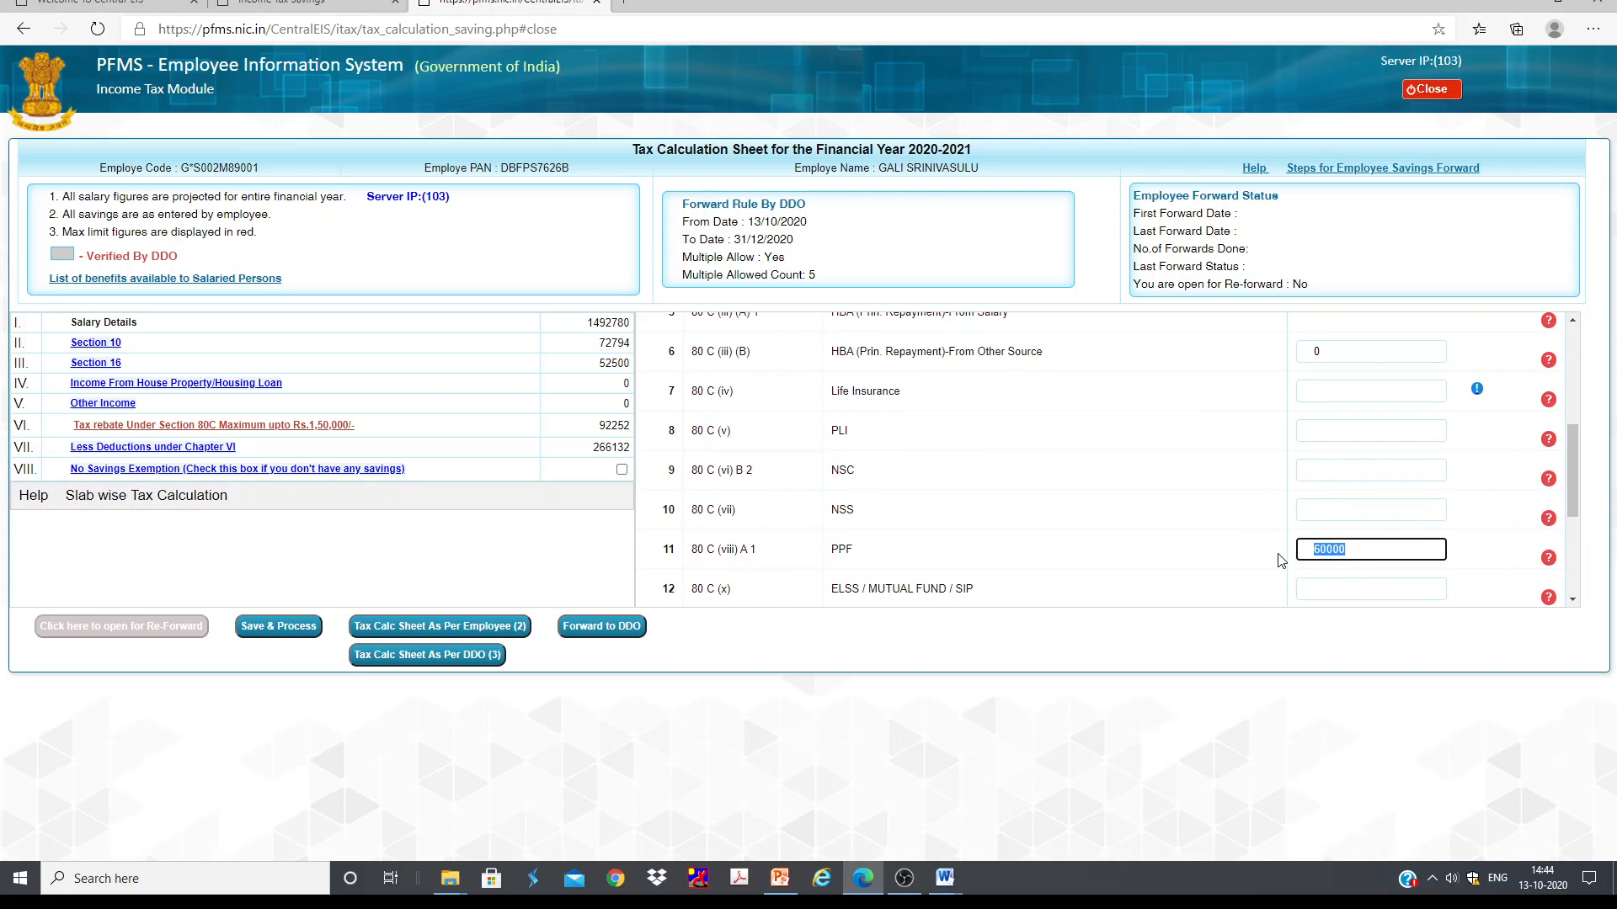
key(BackSpace)
Step: Save and process the savings details and acknowledge the success message
click(271, 628)
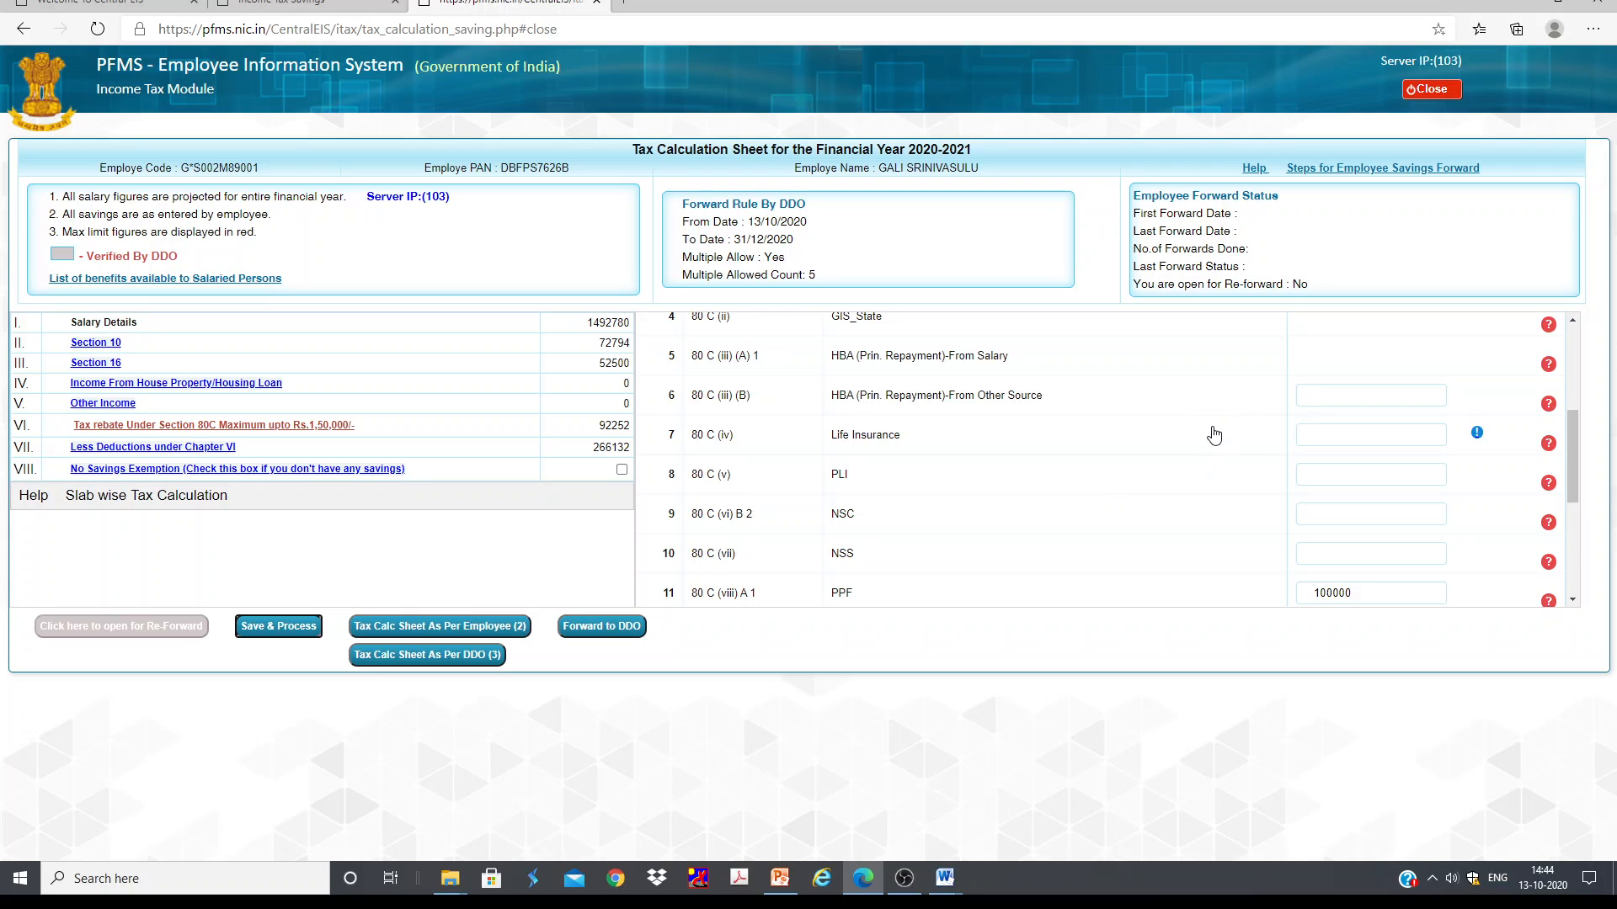
click(266, 629)
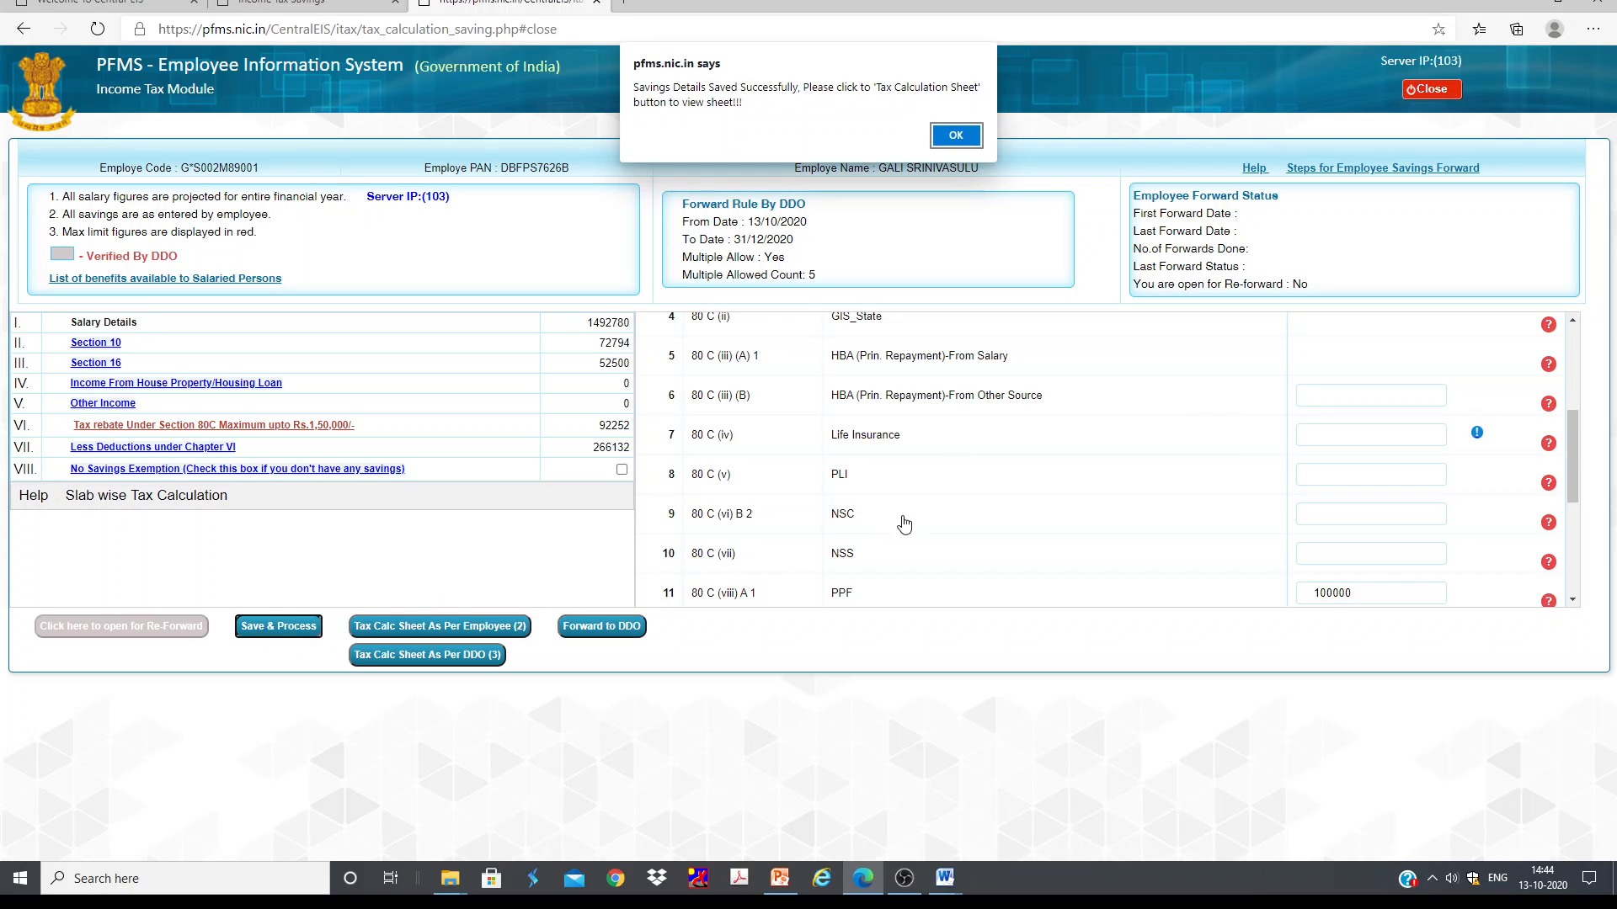
click(956, 135)
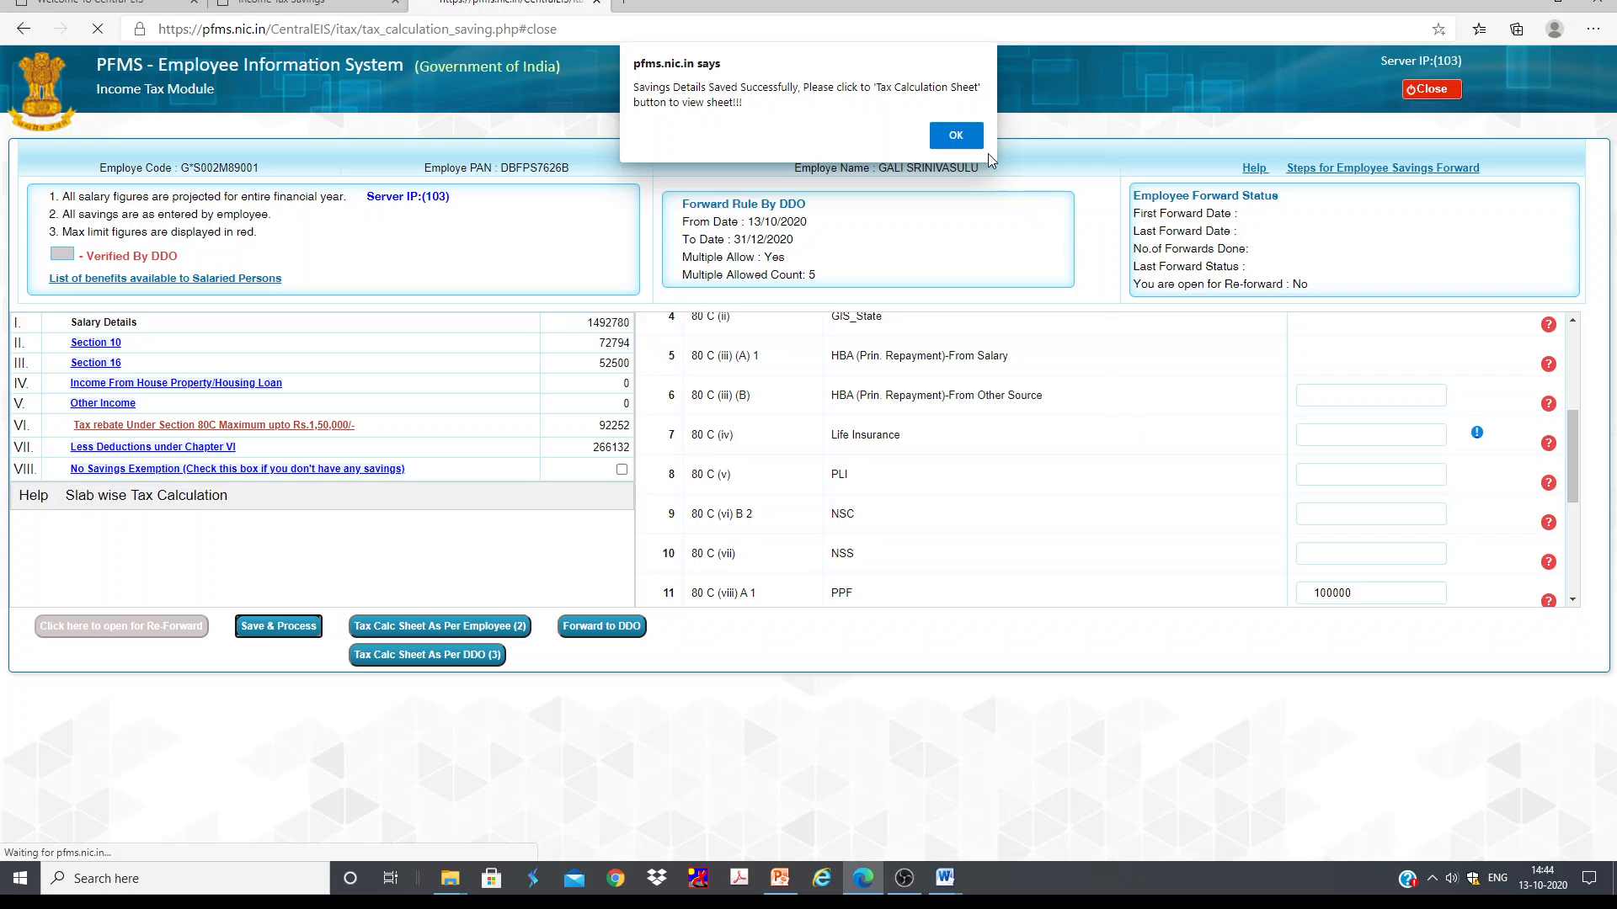
click(956, 135)
Step: Review the updated Section 80C deduction entries
scroll(1135, 414, down, 2)
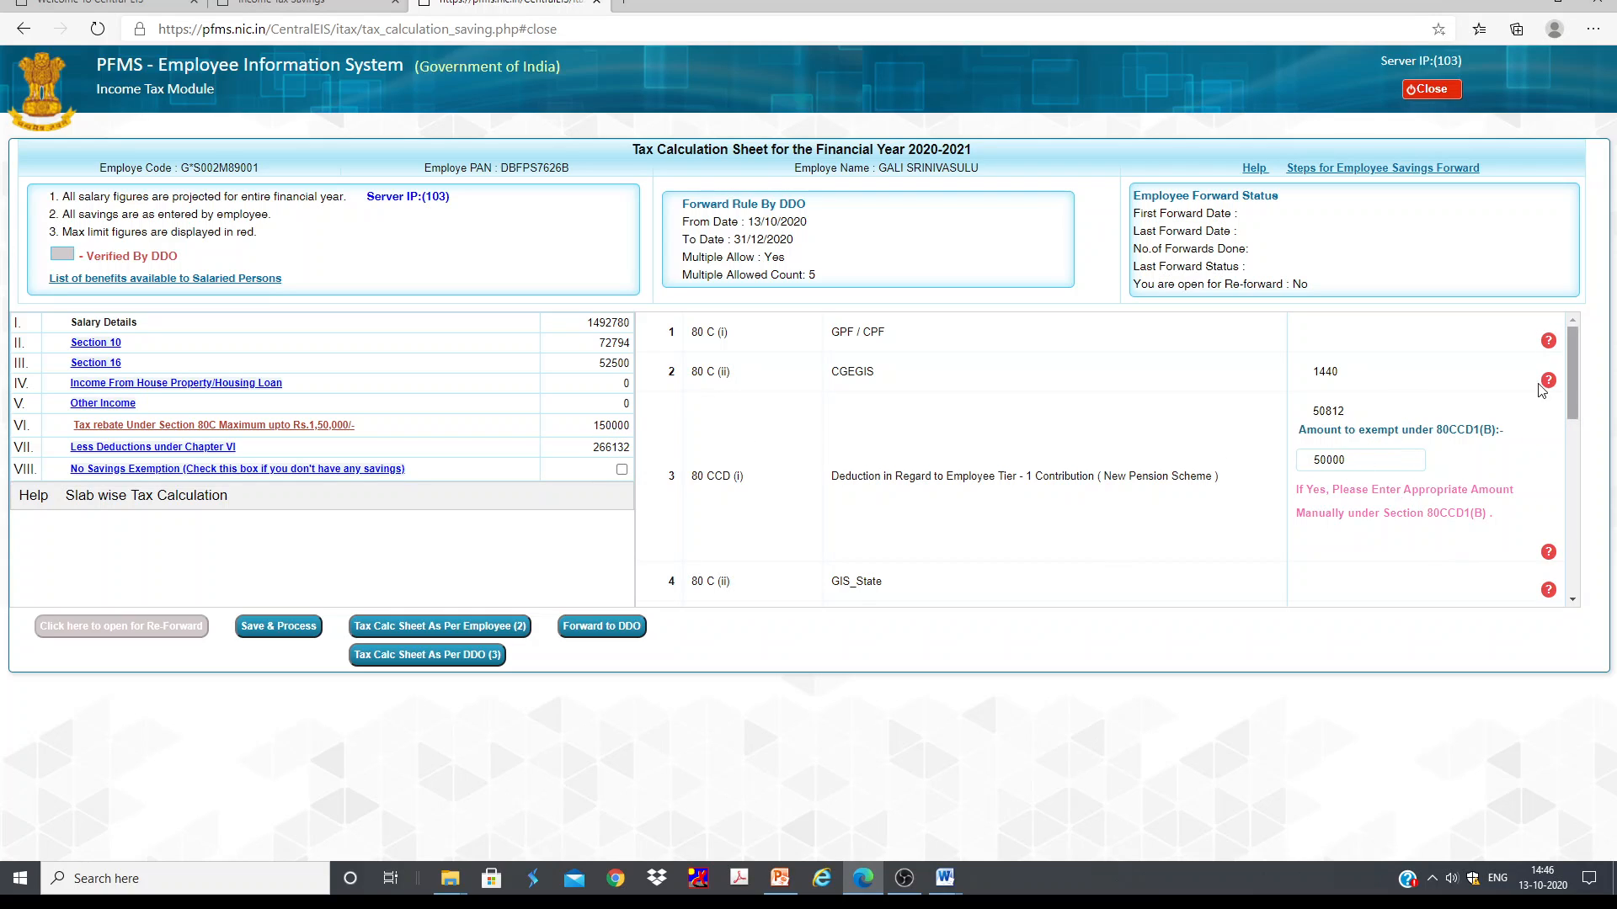
double_click(1314, 411)
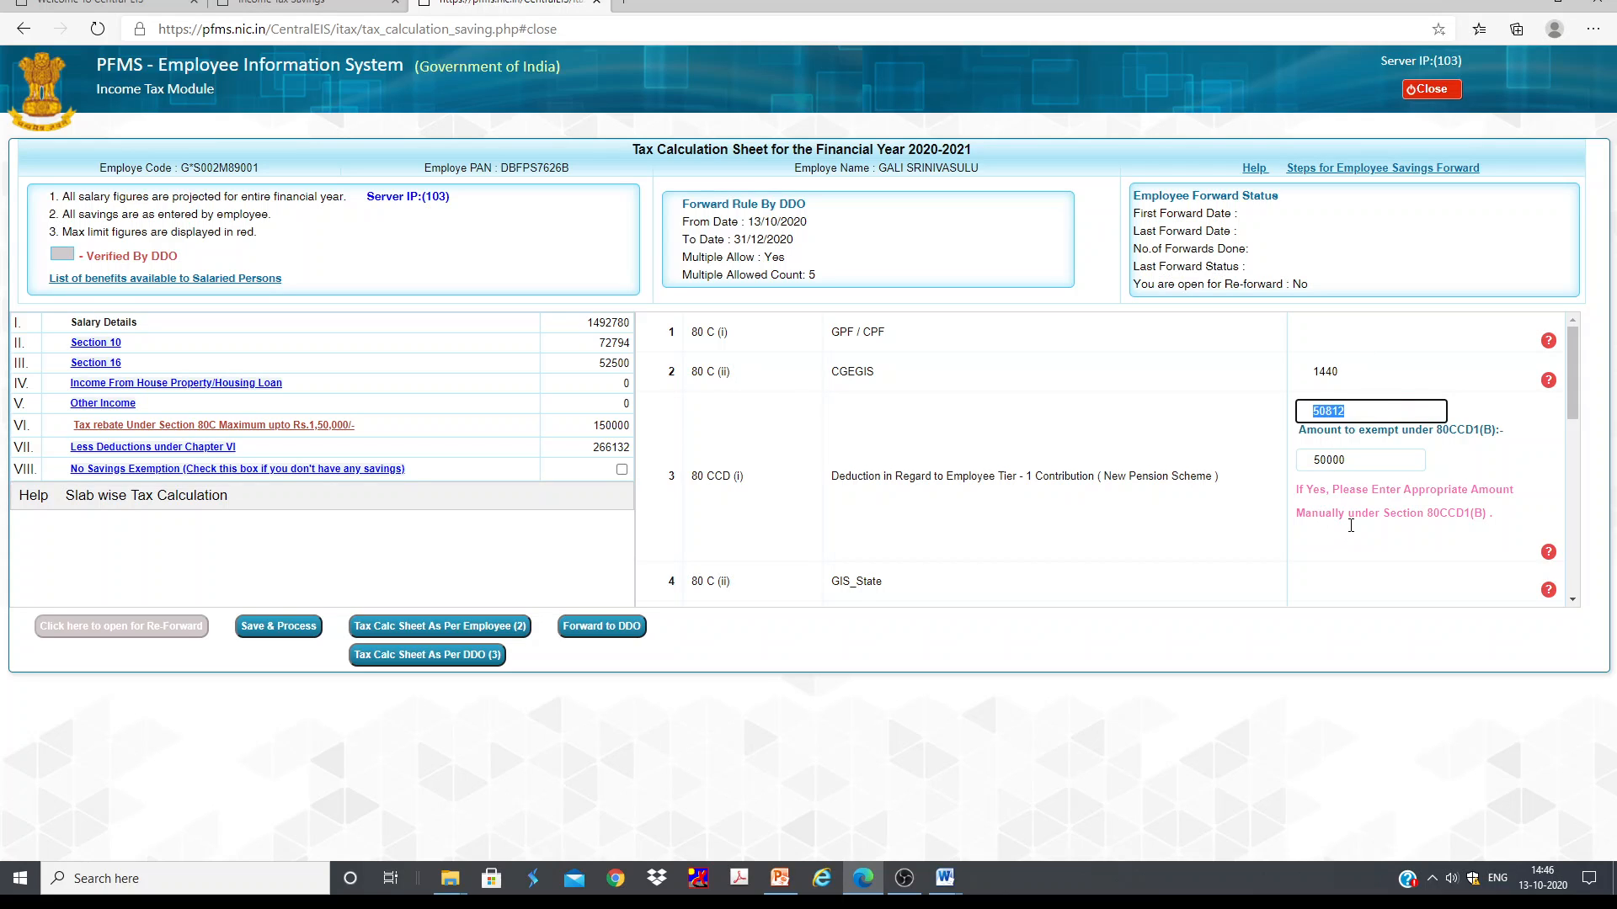
click(1339, 497)
scroll(1339, 493, down, 5)
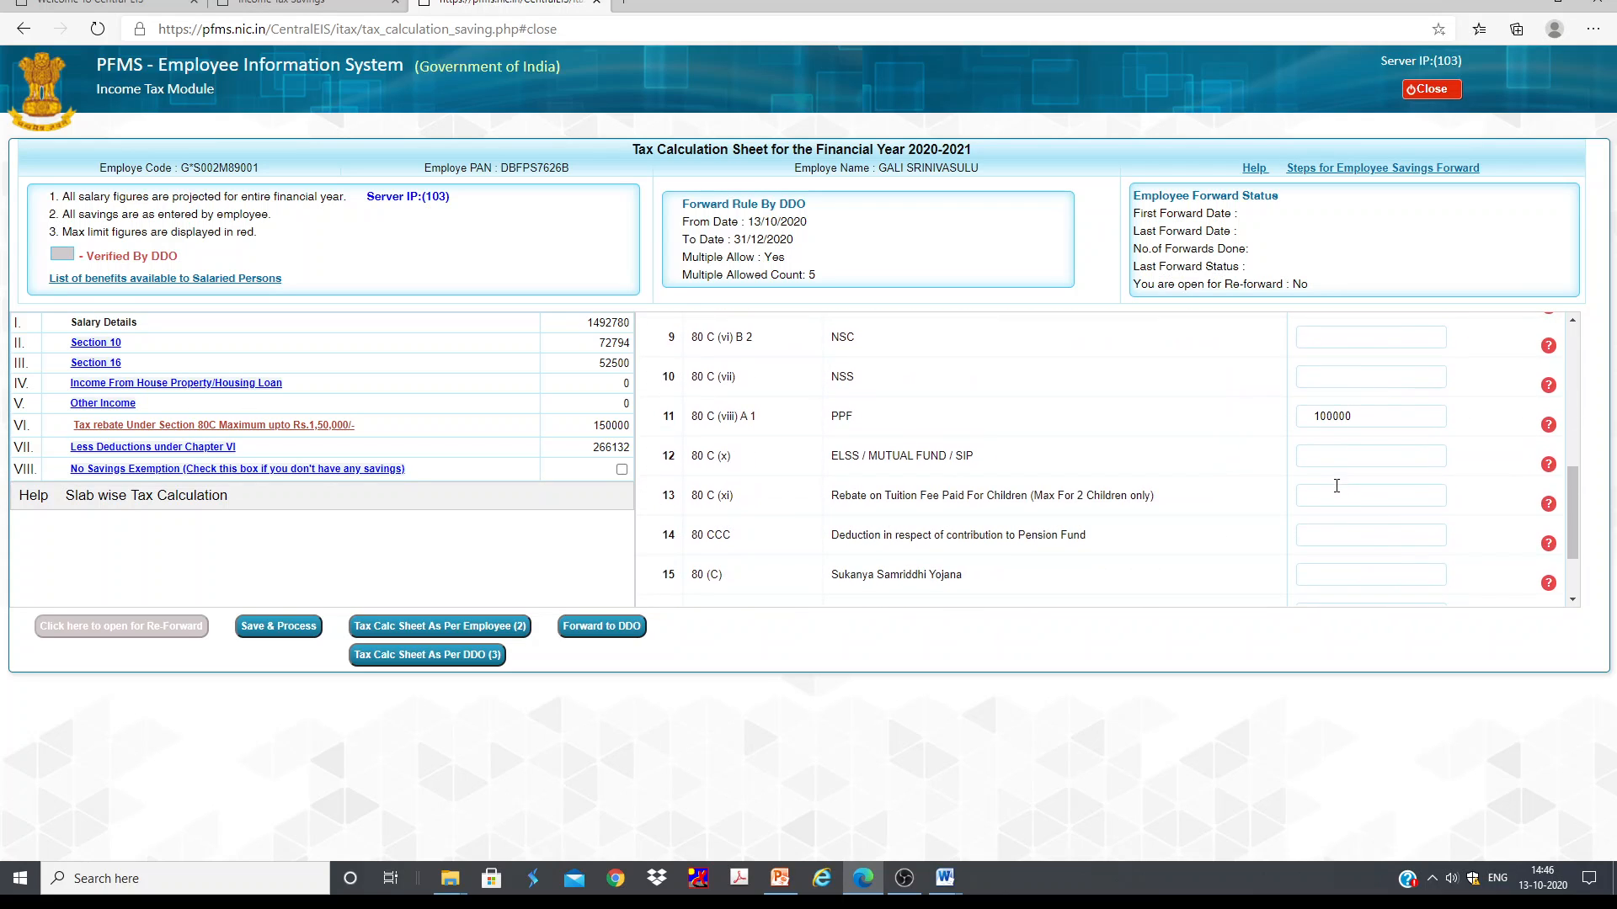
scroll(1310, 507, down, 3)
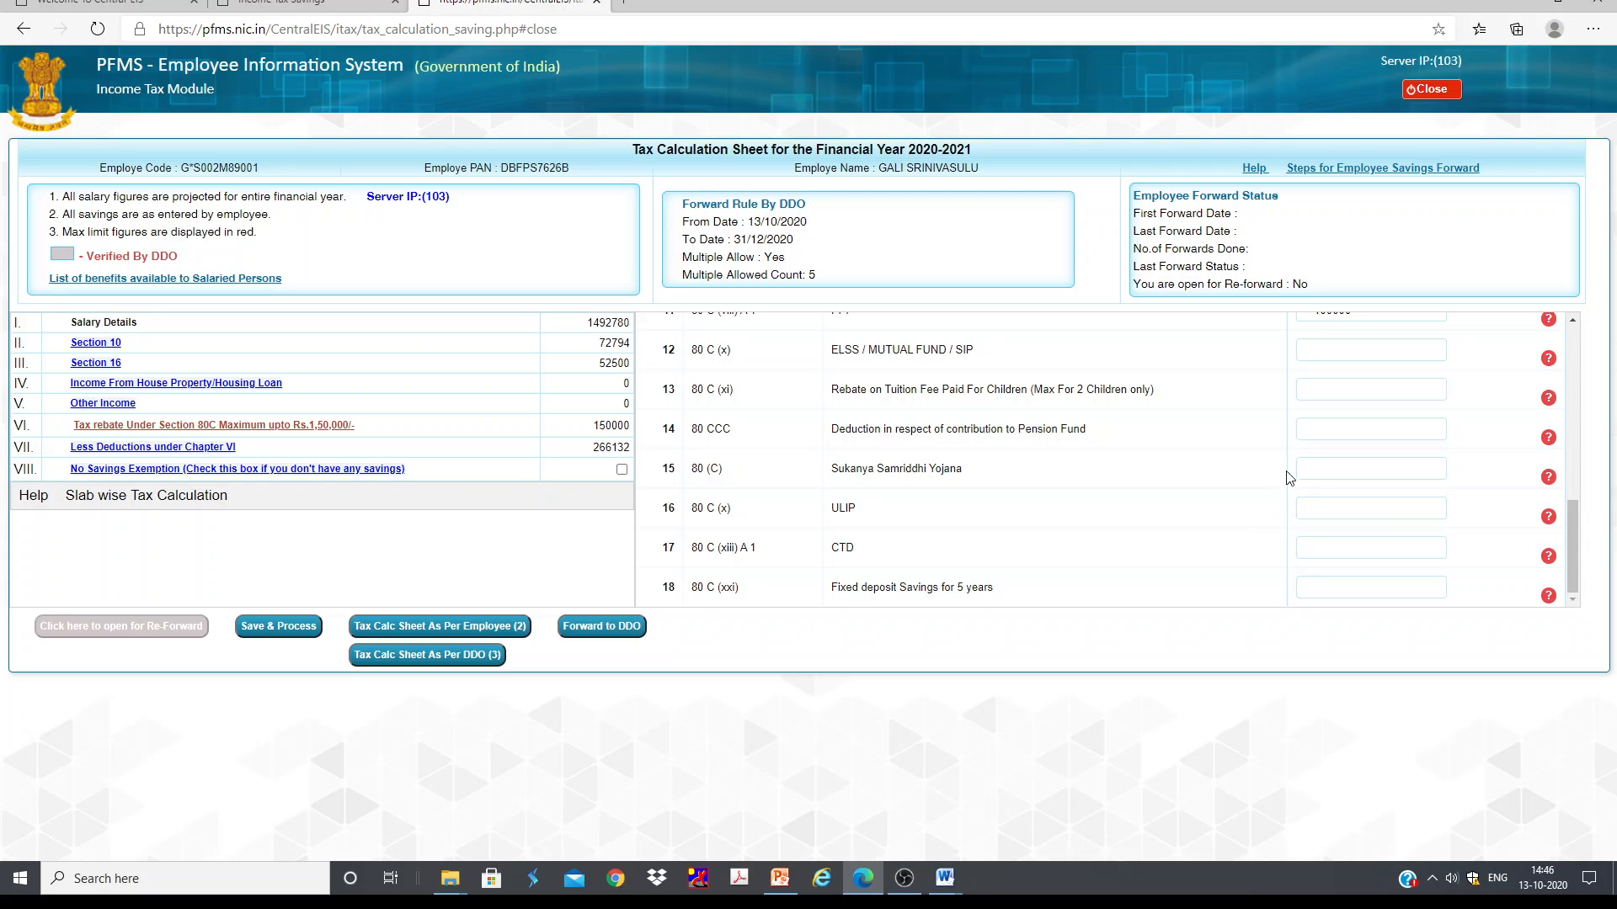
scroll(1394, 455, up, 5)
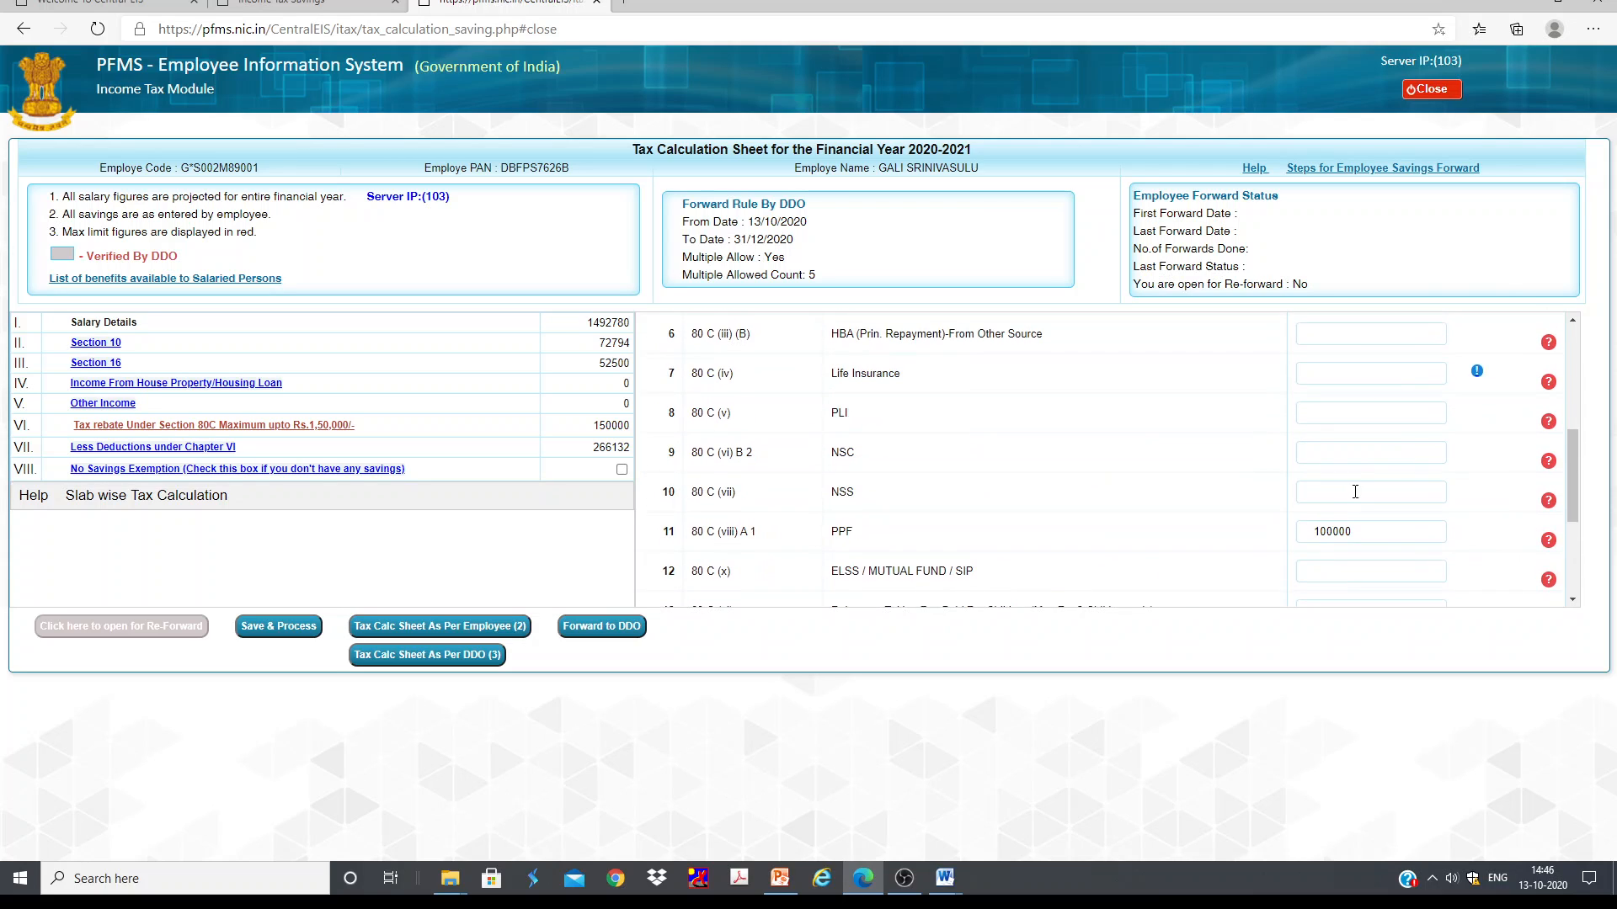
Step: Re-enter 50000 as the amount to exempt under 80CCD1(B), then save and process the savings and acknowledge both messages
scroll(1392, 486, up, 3)
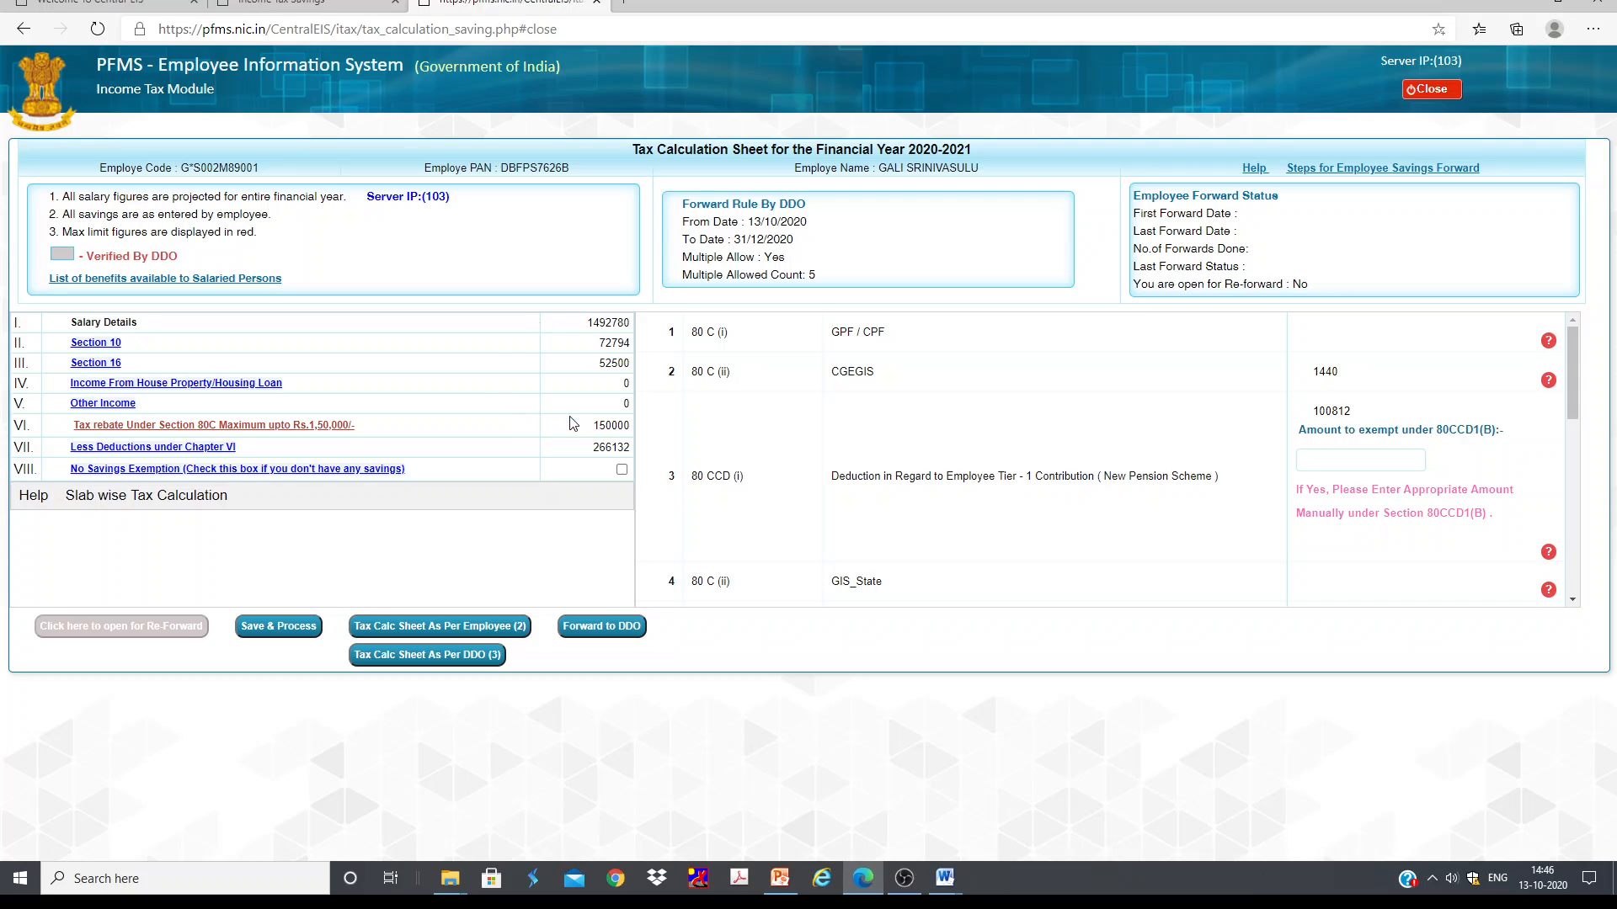
scroll(1405, 462, down, 3)
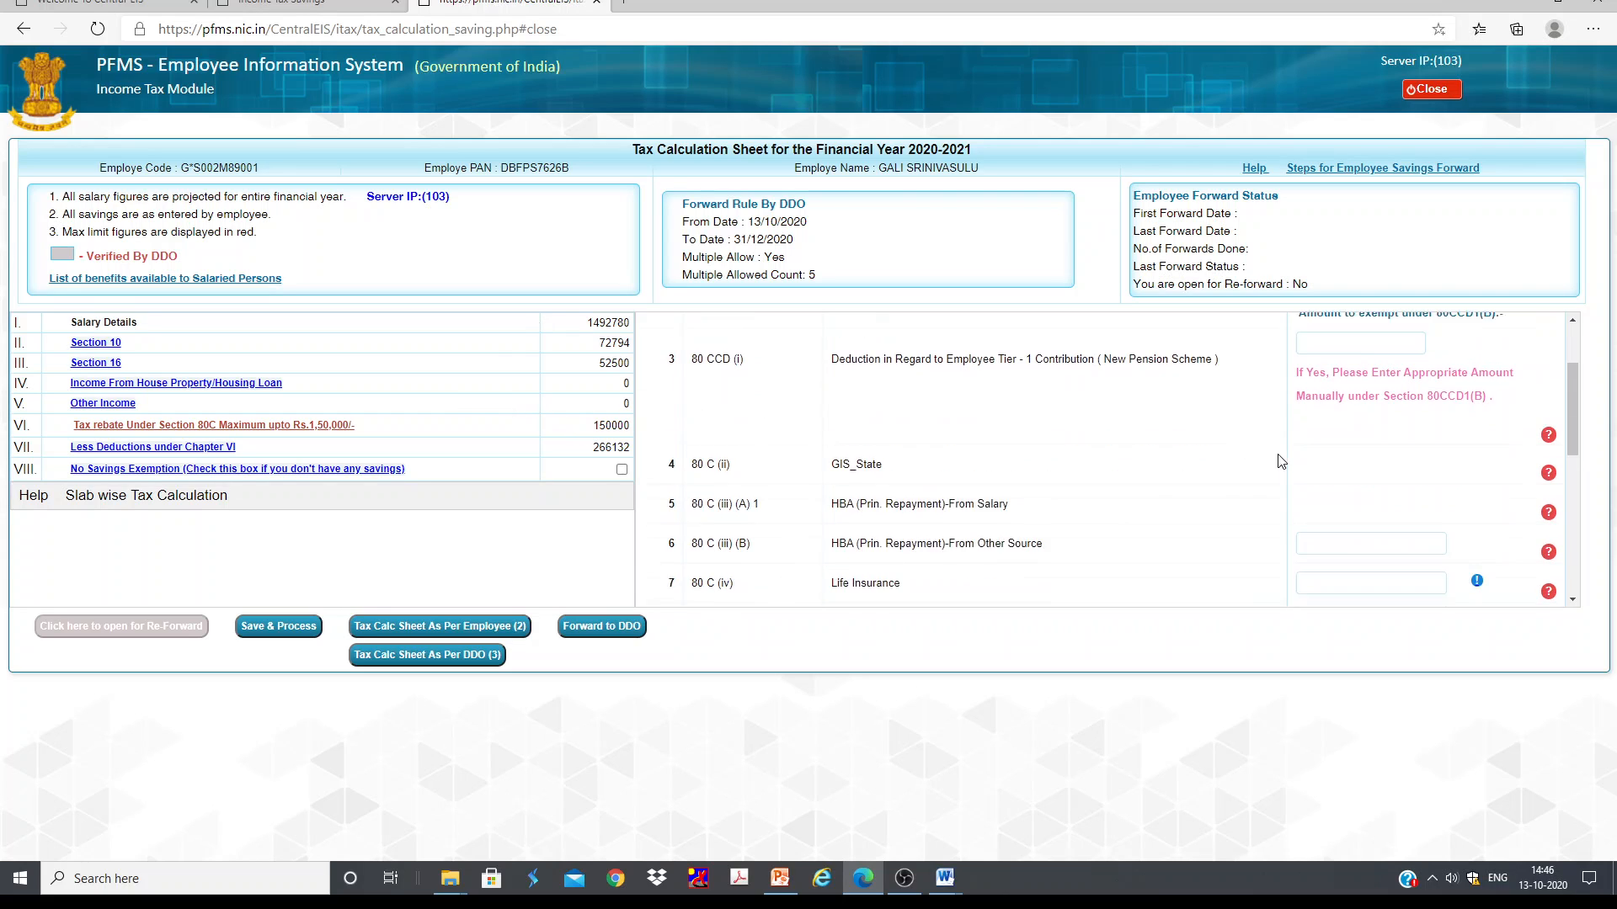
scroll(1406, 462, up, 3)
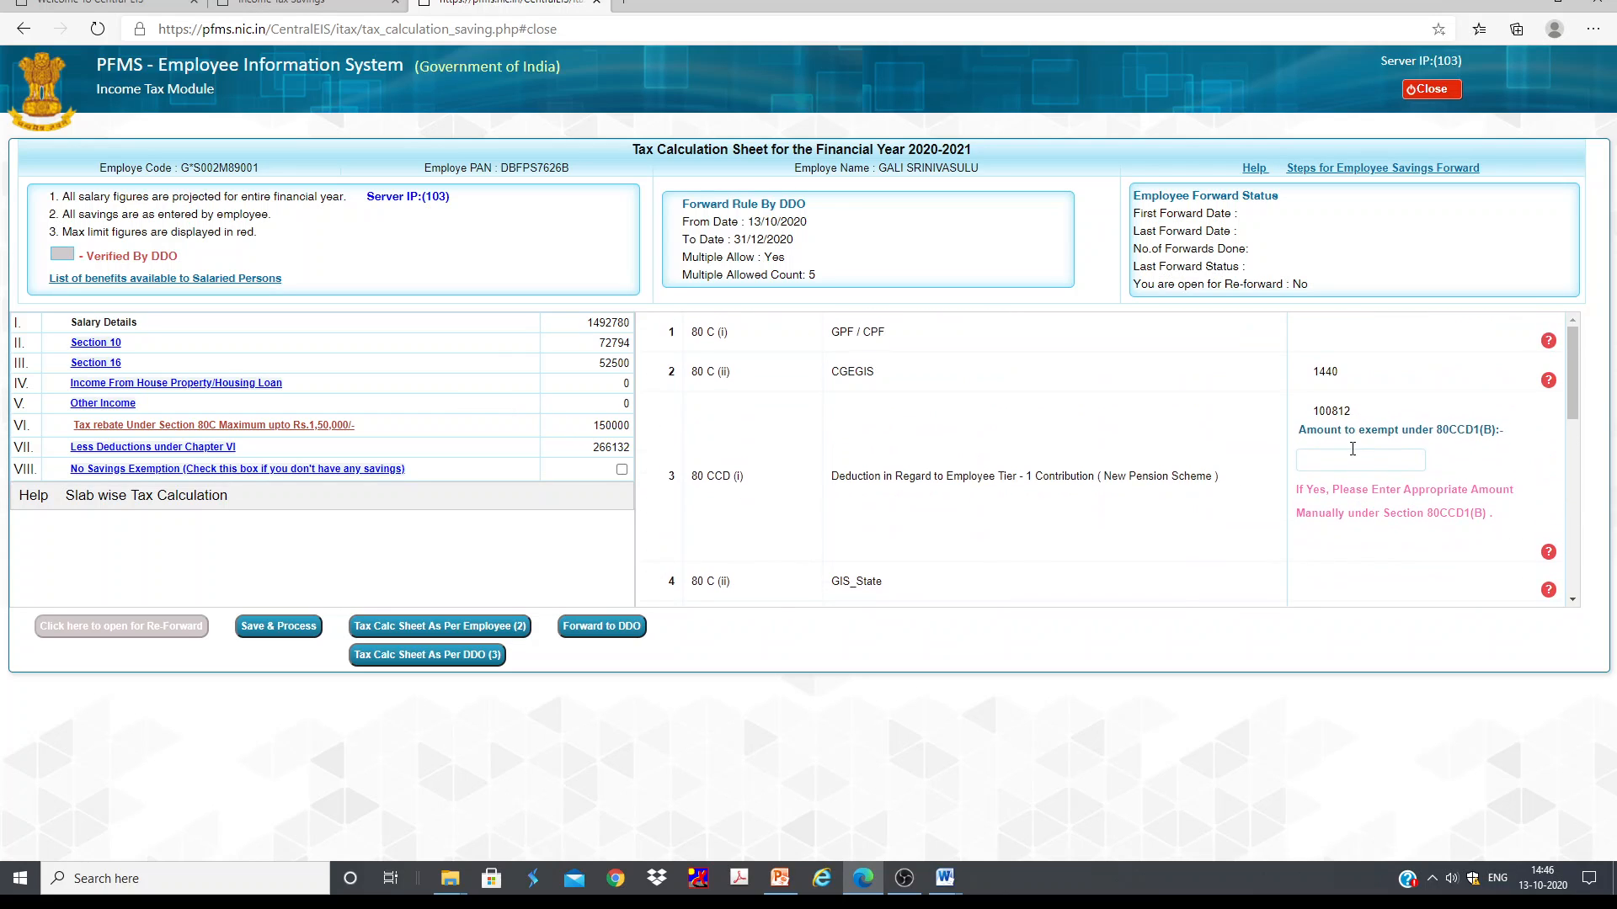
click(1343, 459)
text(50000)
click(1466, 460)
click(955, 120)
scroll(1468, 434, down, 2)
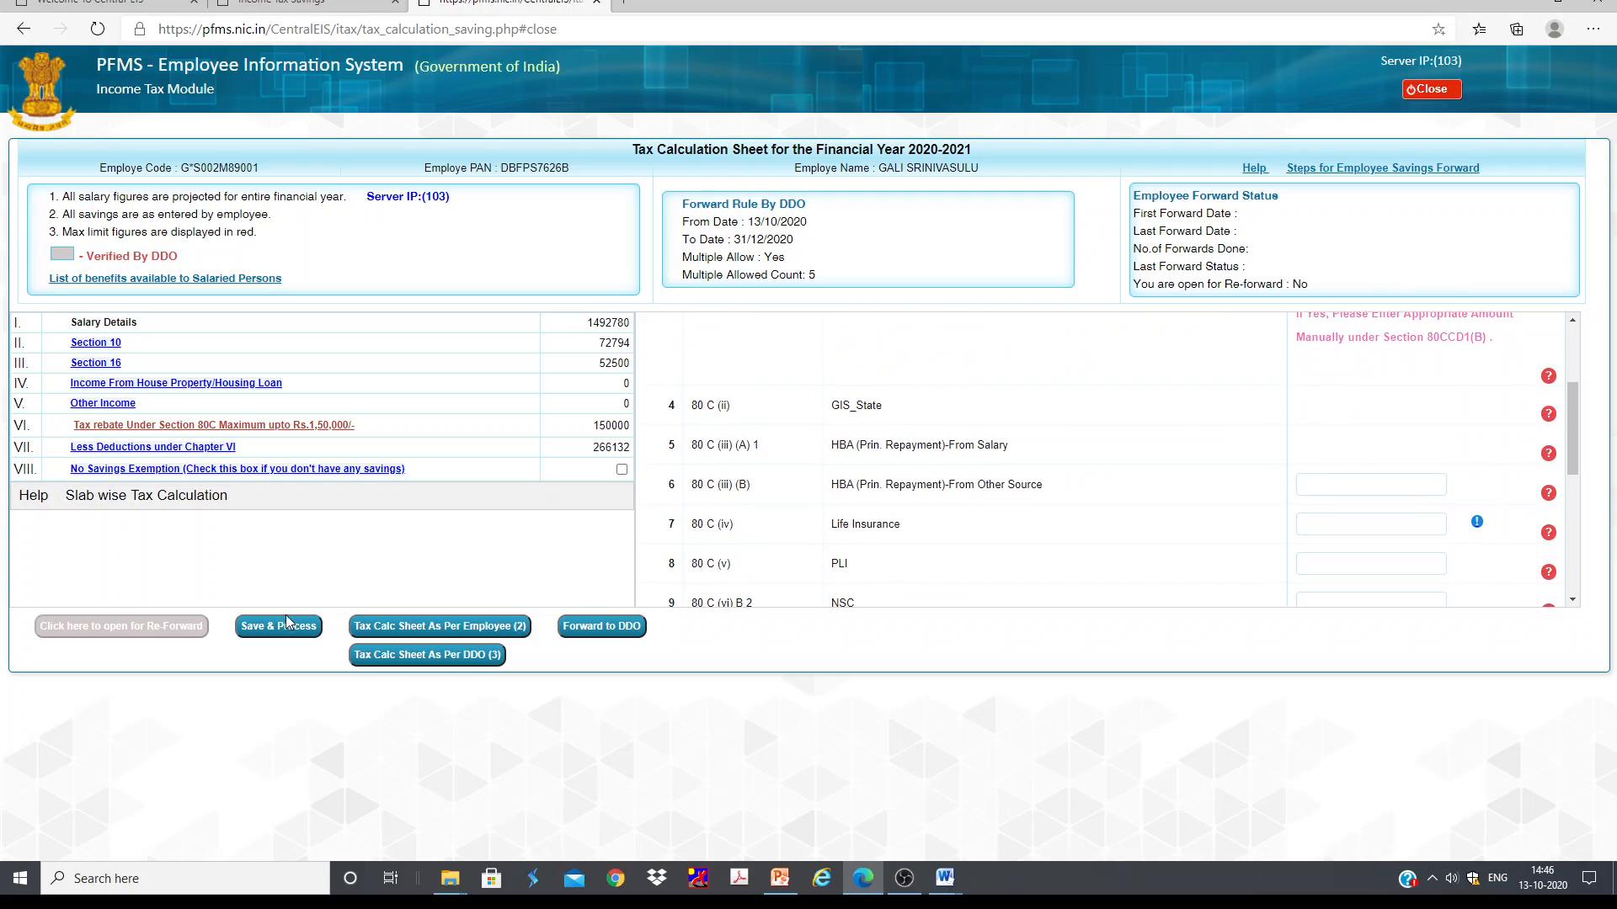
click(277, 625)
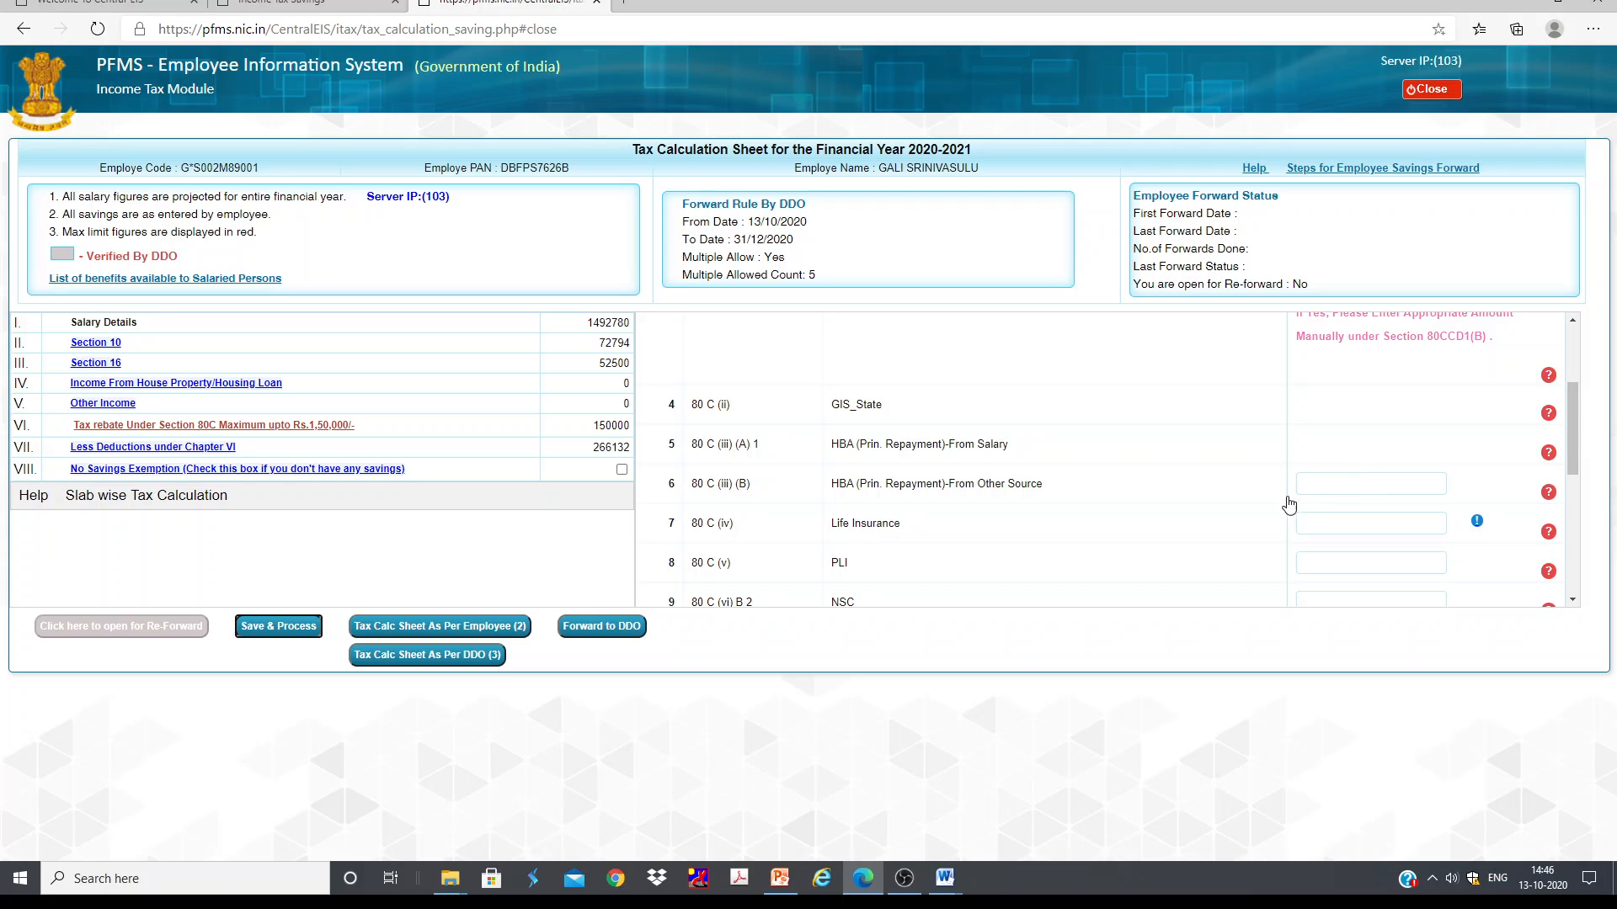
click(953, 135)
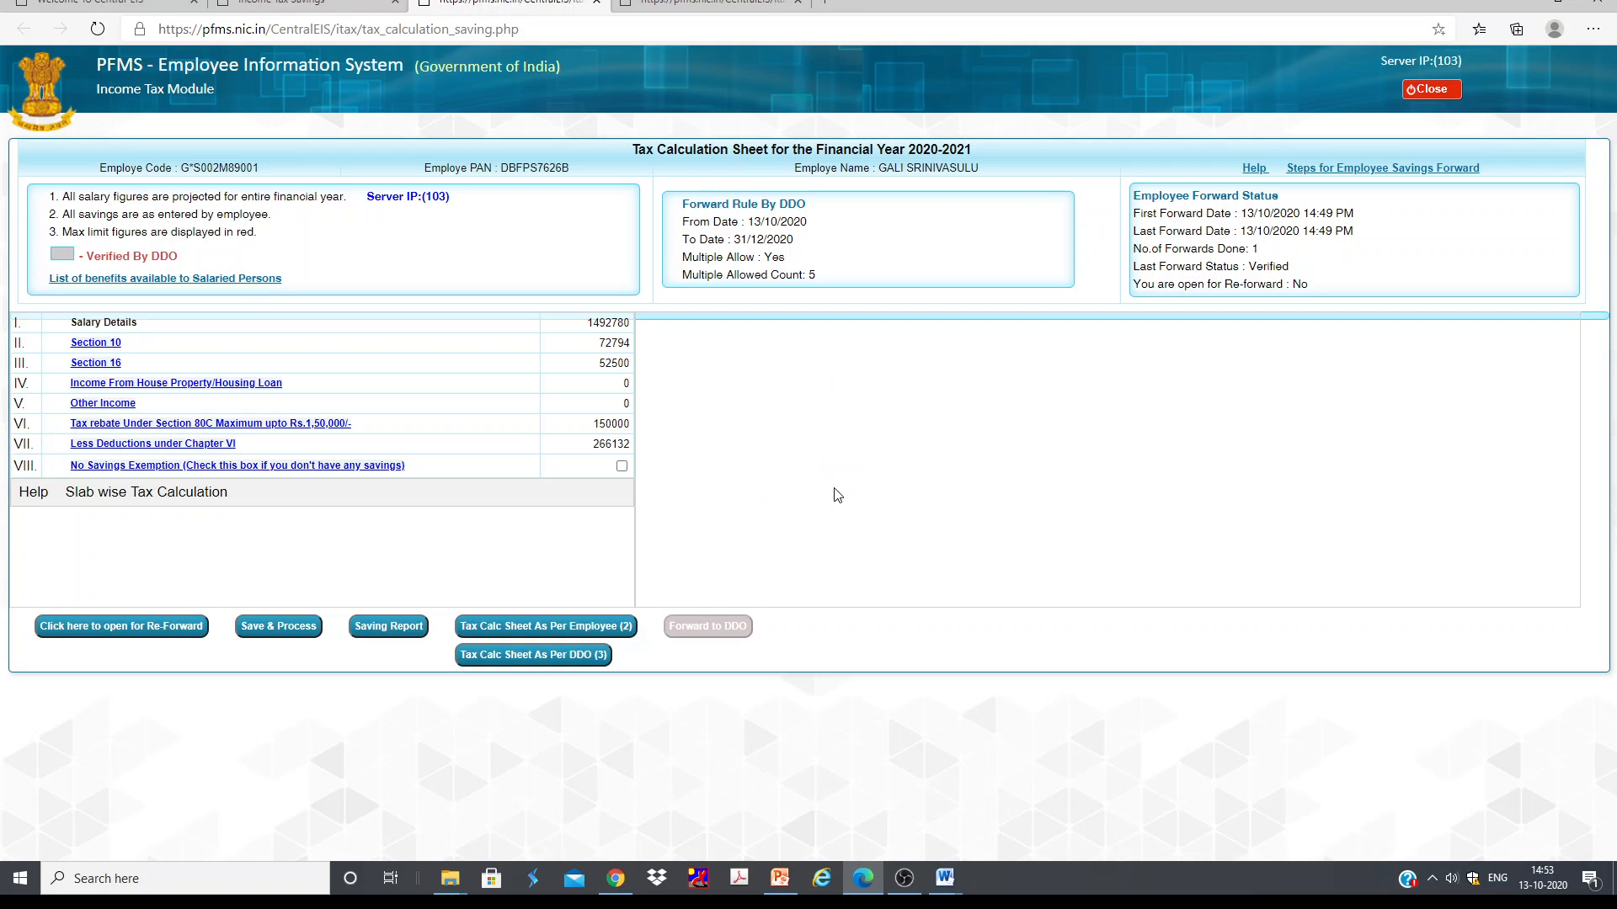
Step: Open the Regime Comparison of old and new tax regimes in the income tax savings page
click(348, 8)
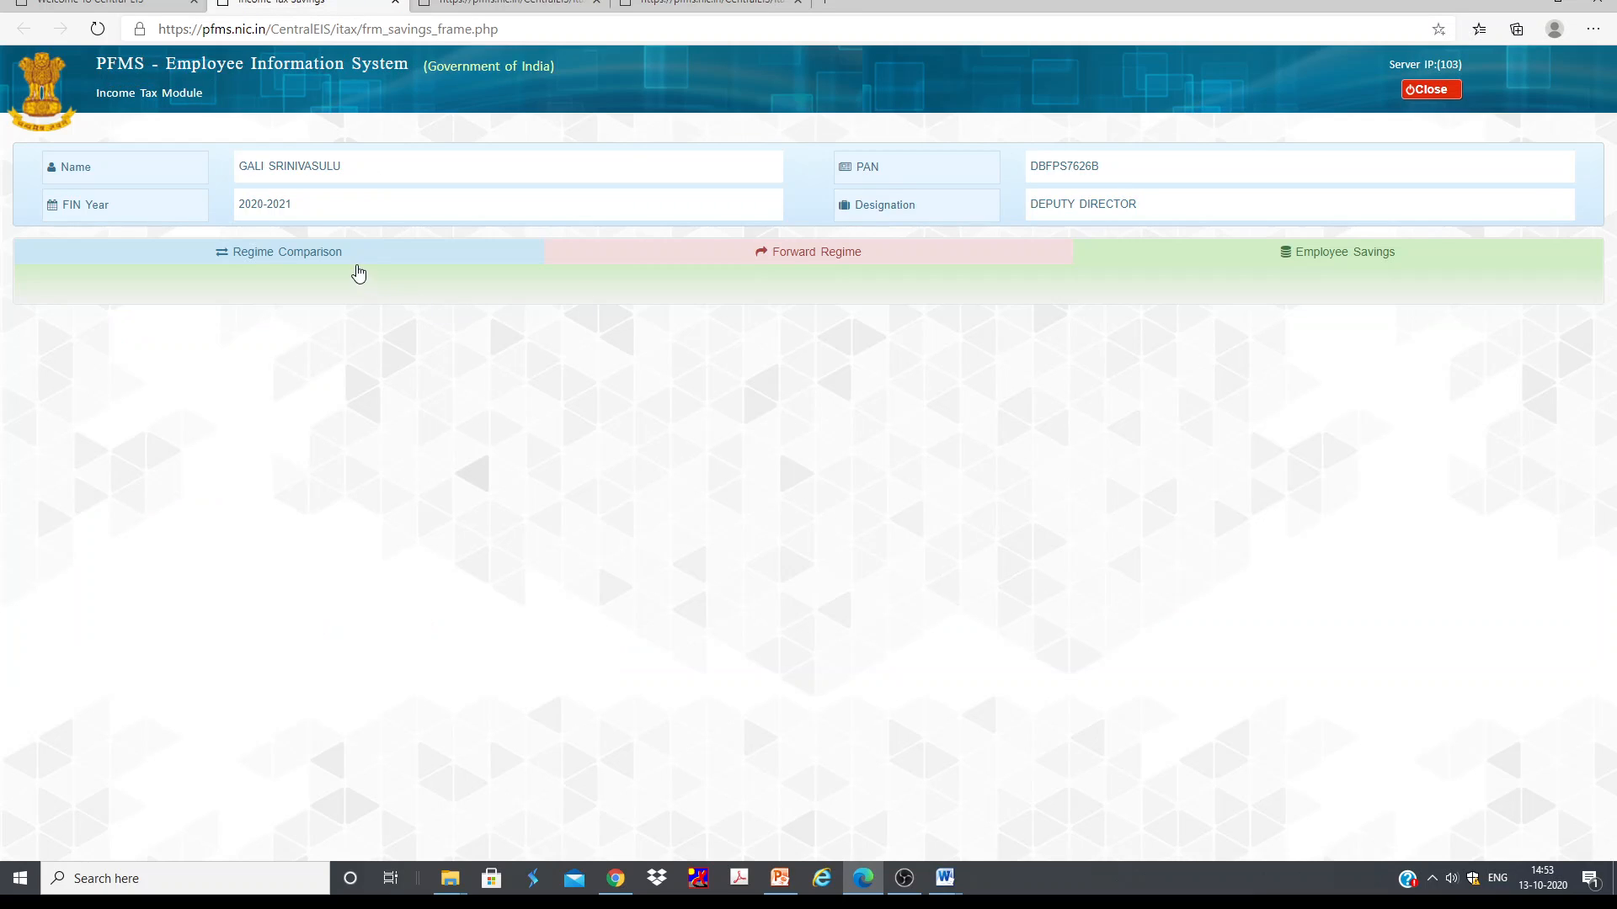
click(348, 259)
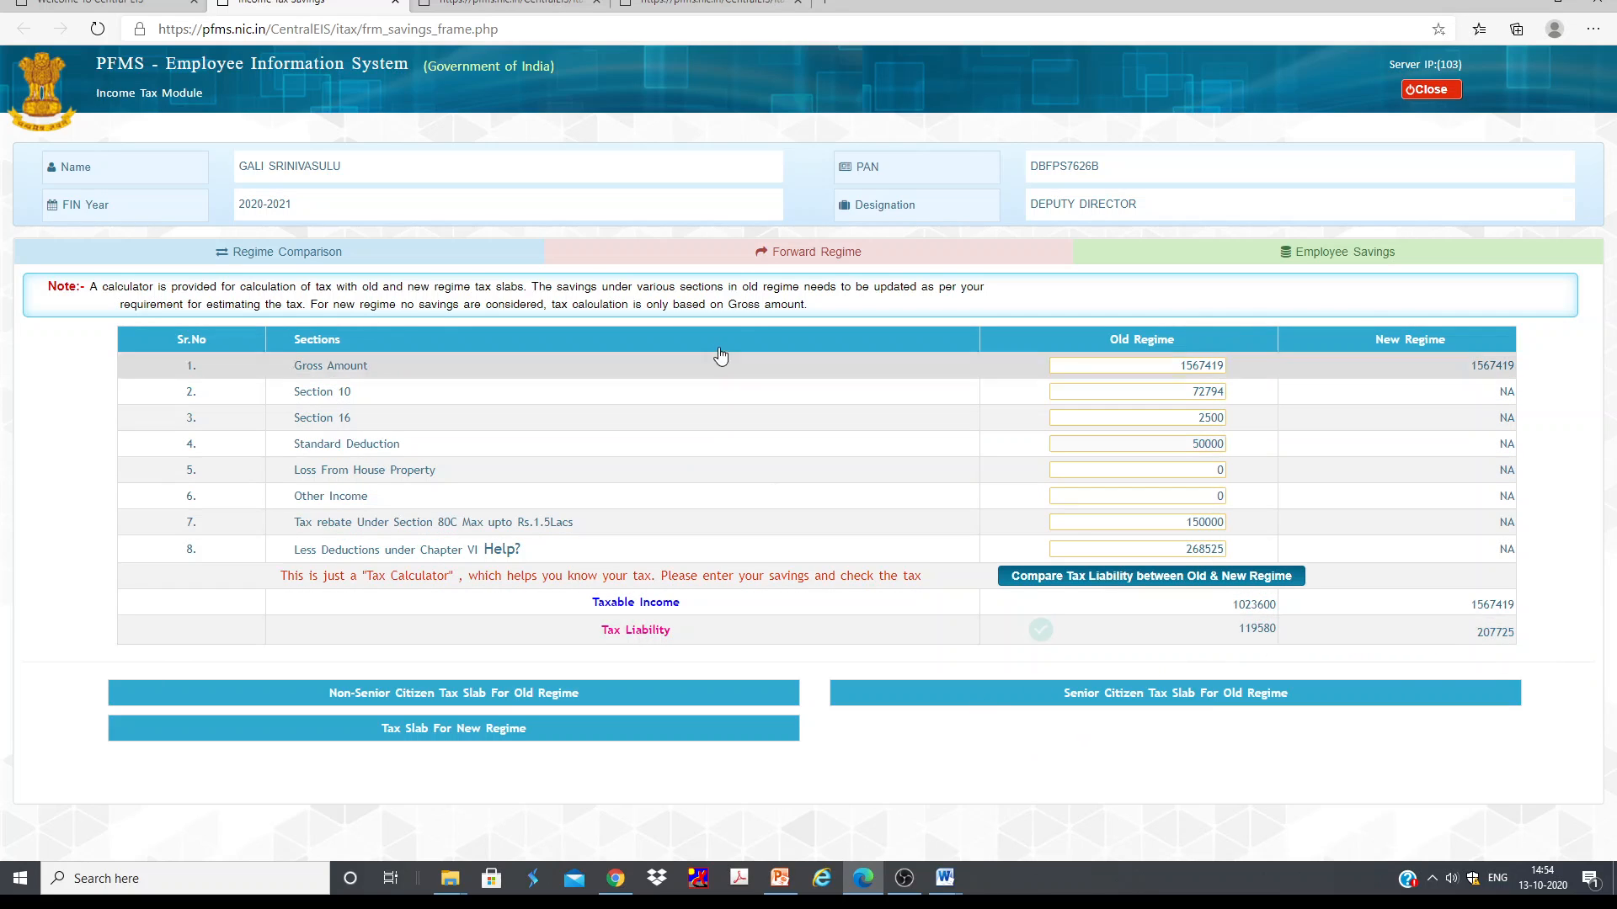
Step: Forward a change of tax calculation to the New Regime, confirming and acknowledging the messages
click(766, 253)
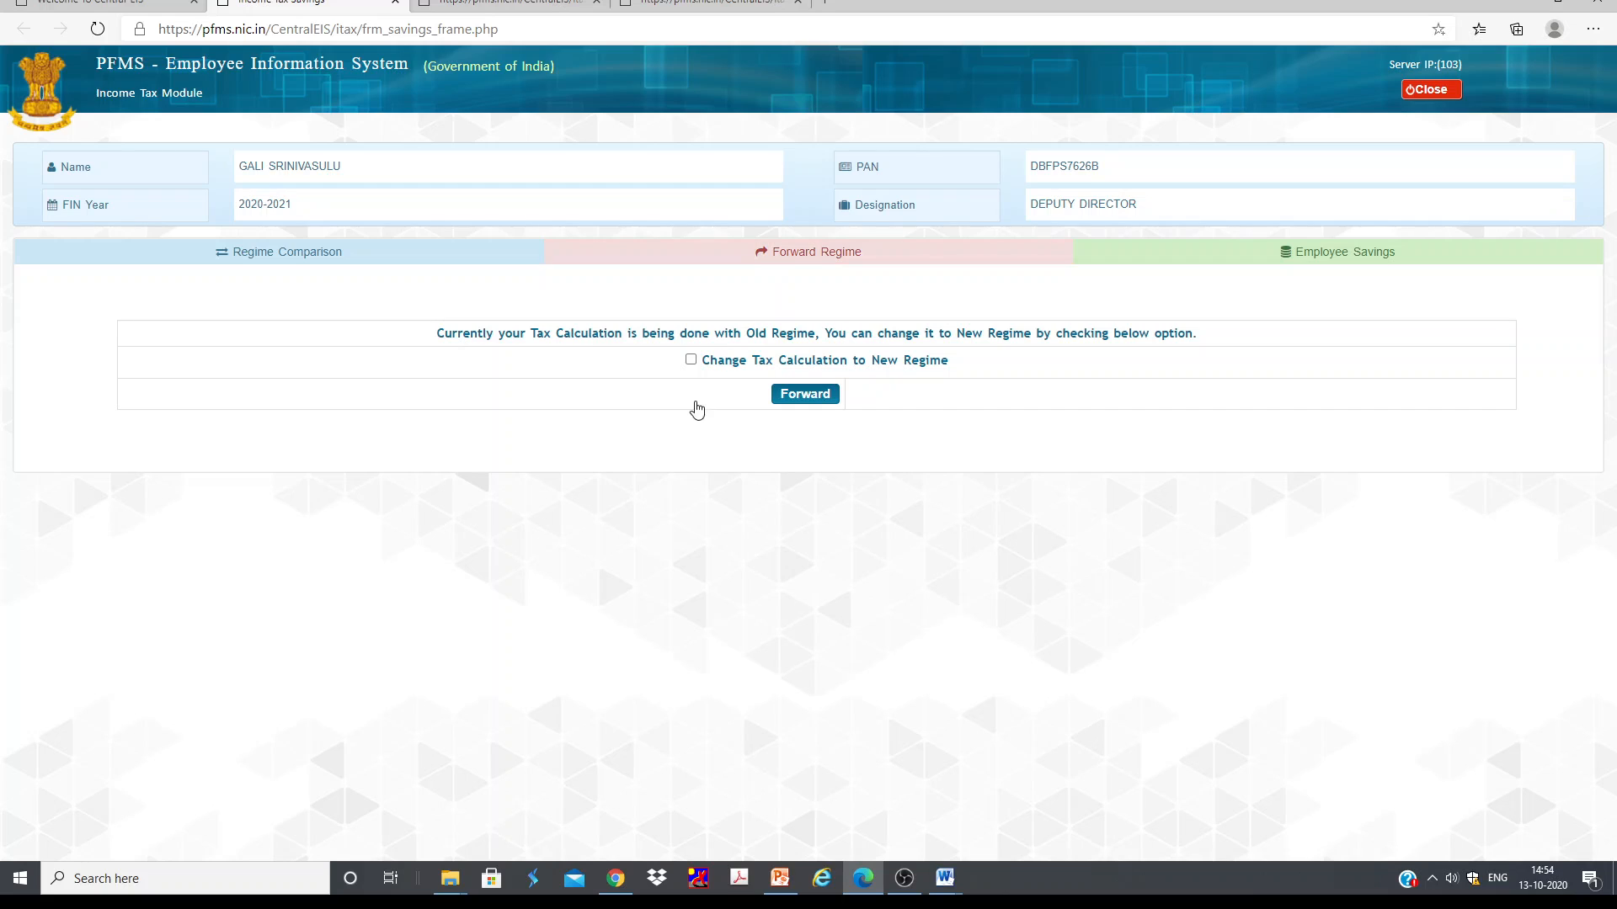
click(690, 360)
click(823, 395)
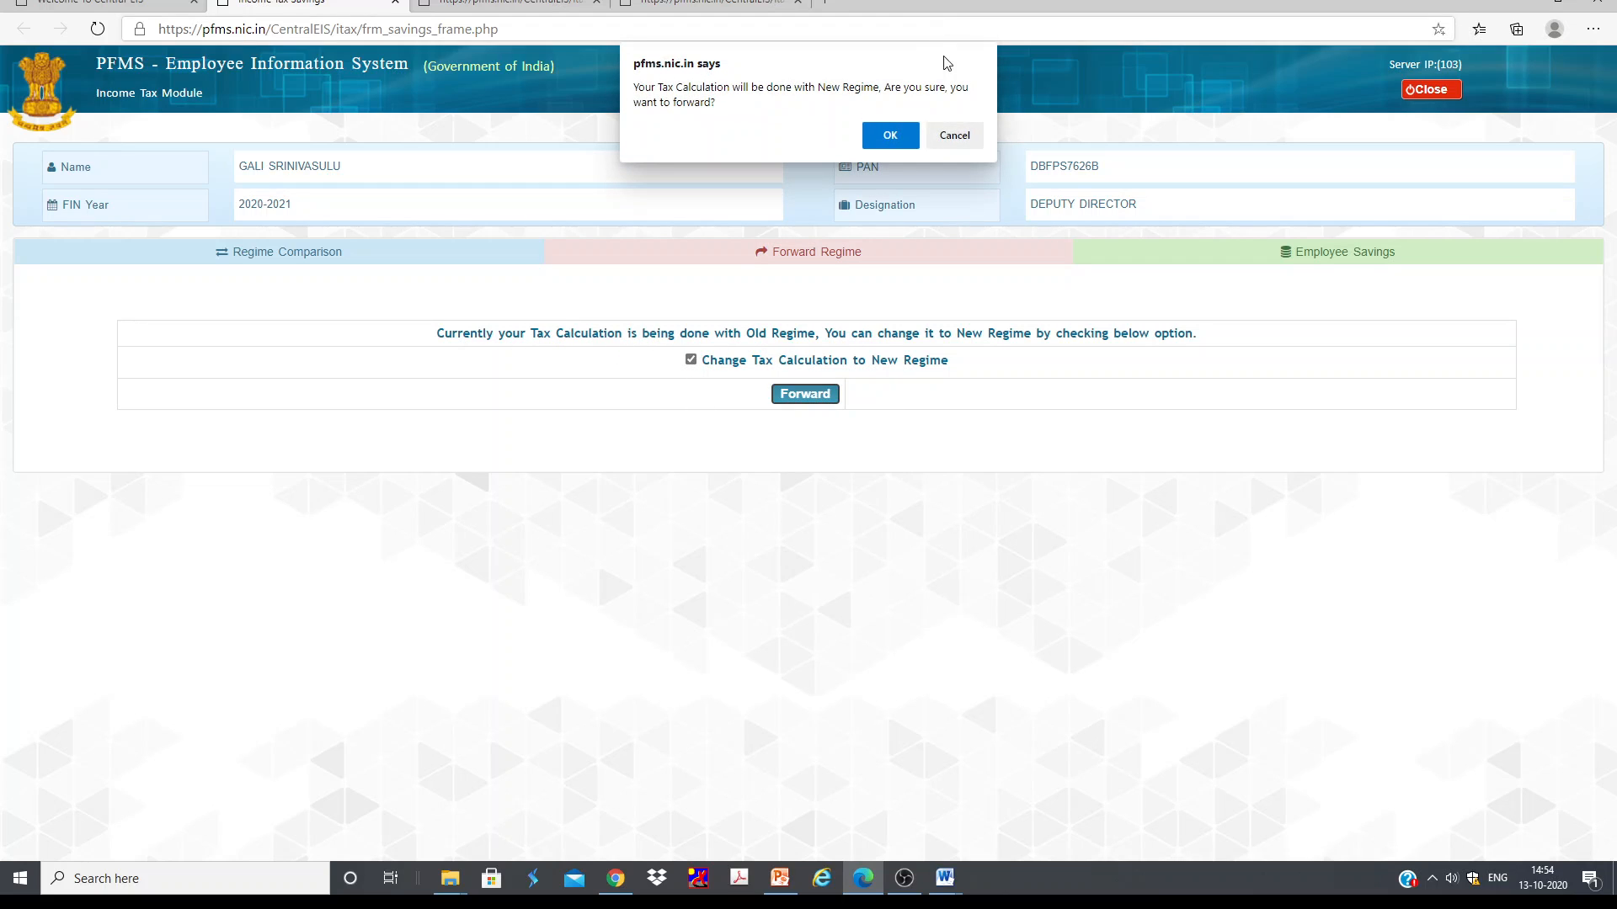
click(889, 136)
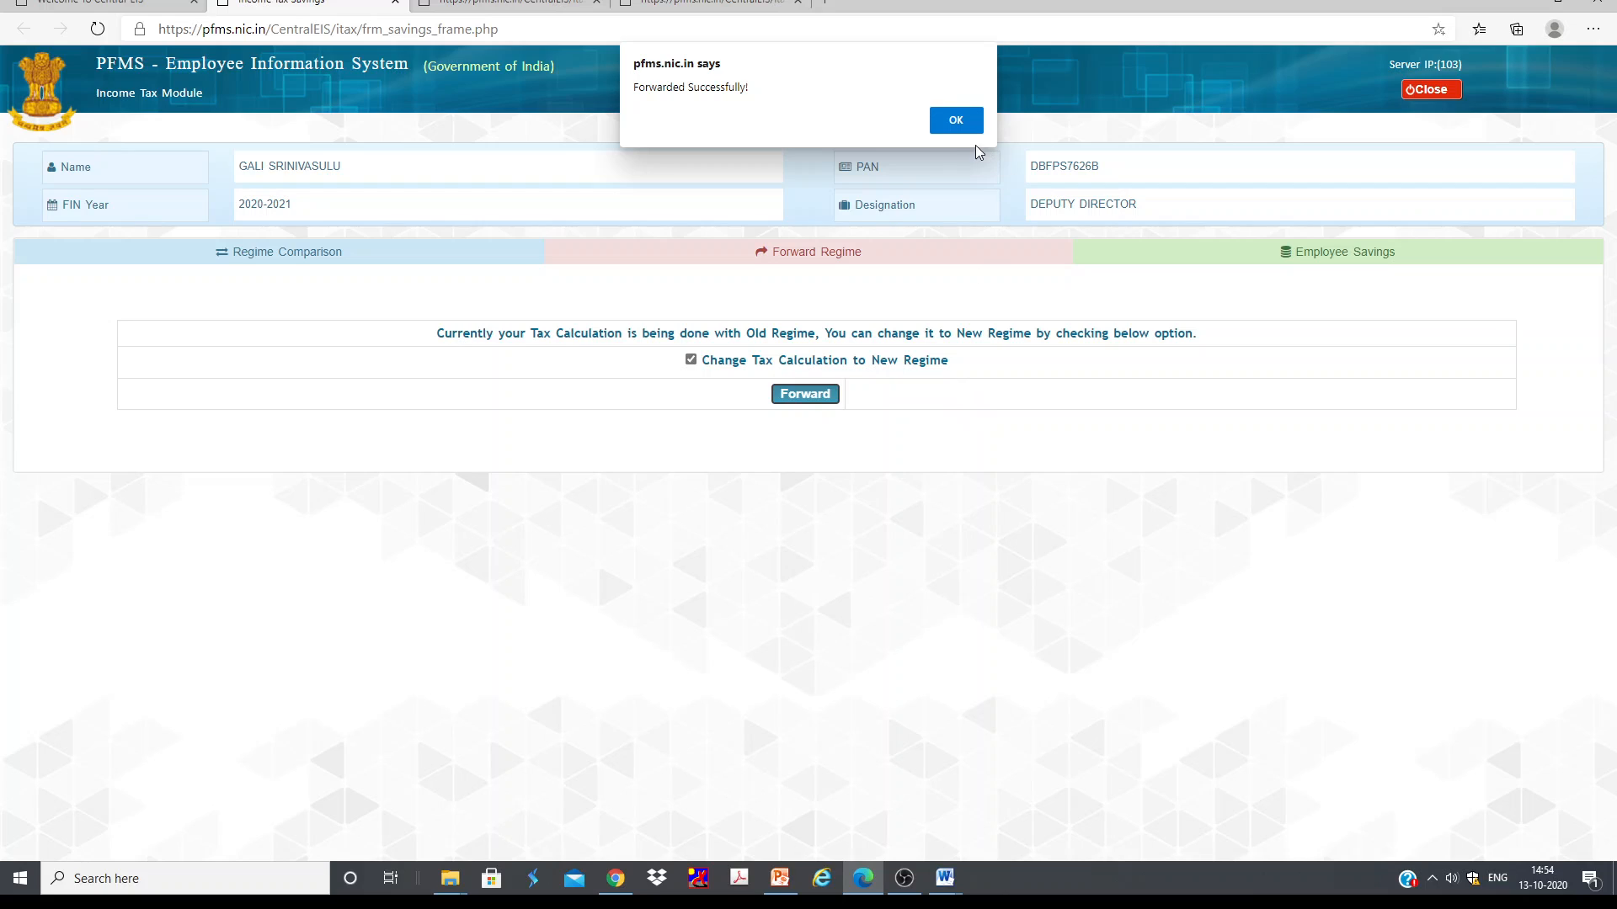
click(953, 119)
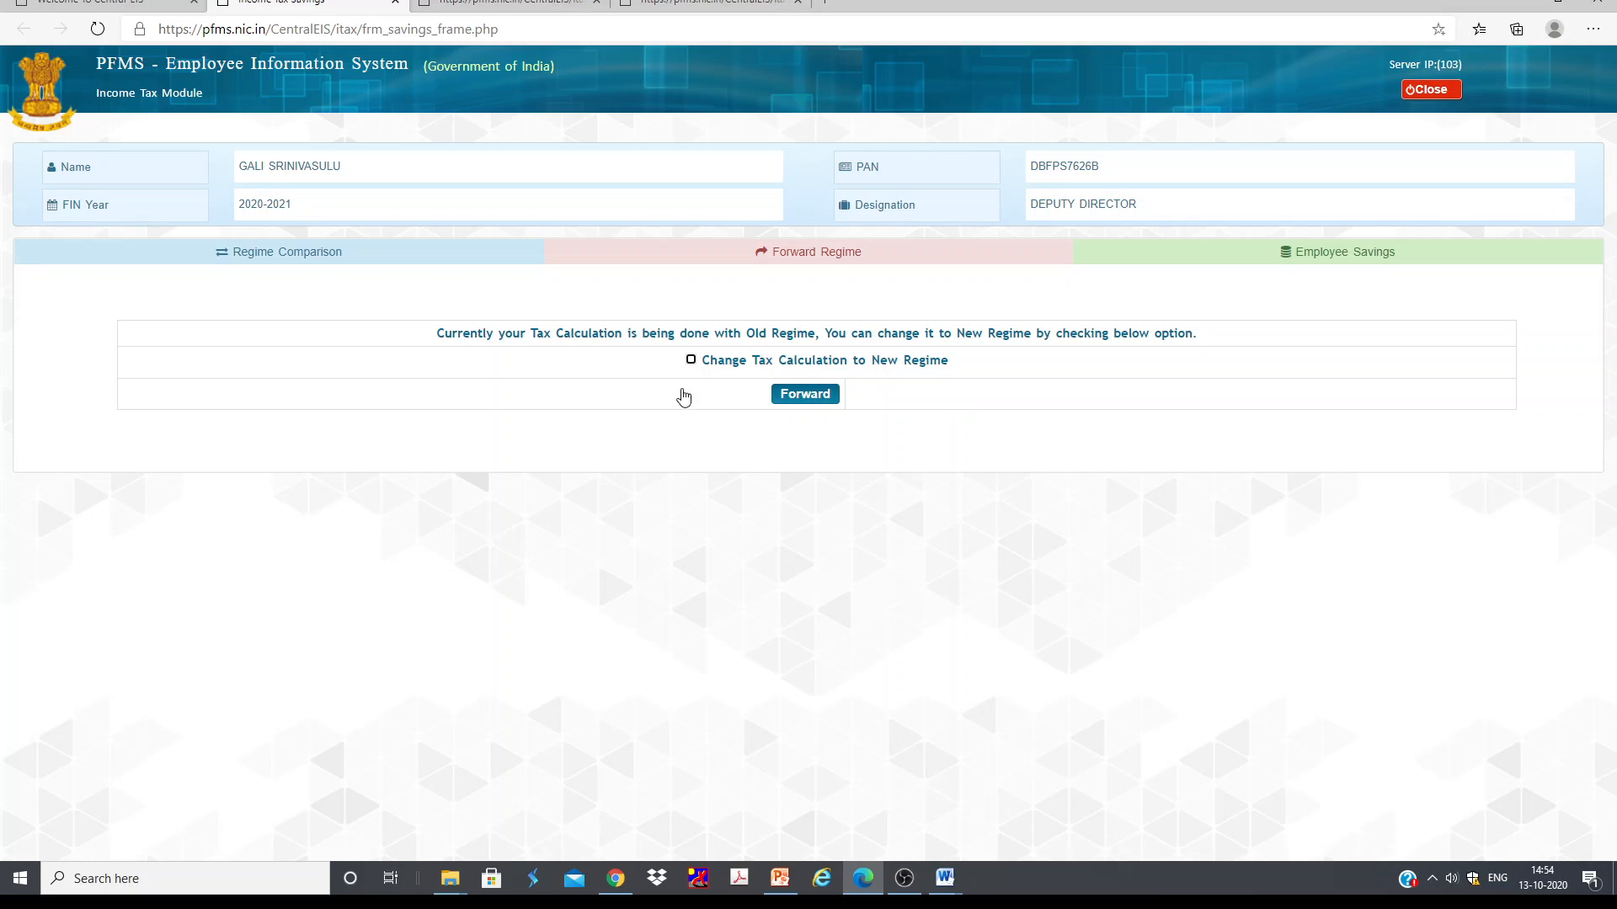
Step: Try to forward the regime change again and dismiss the checkbox prompt
click(691, 361)
click(813, 399)
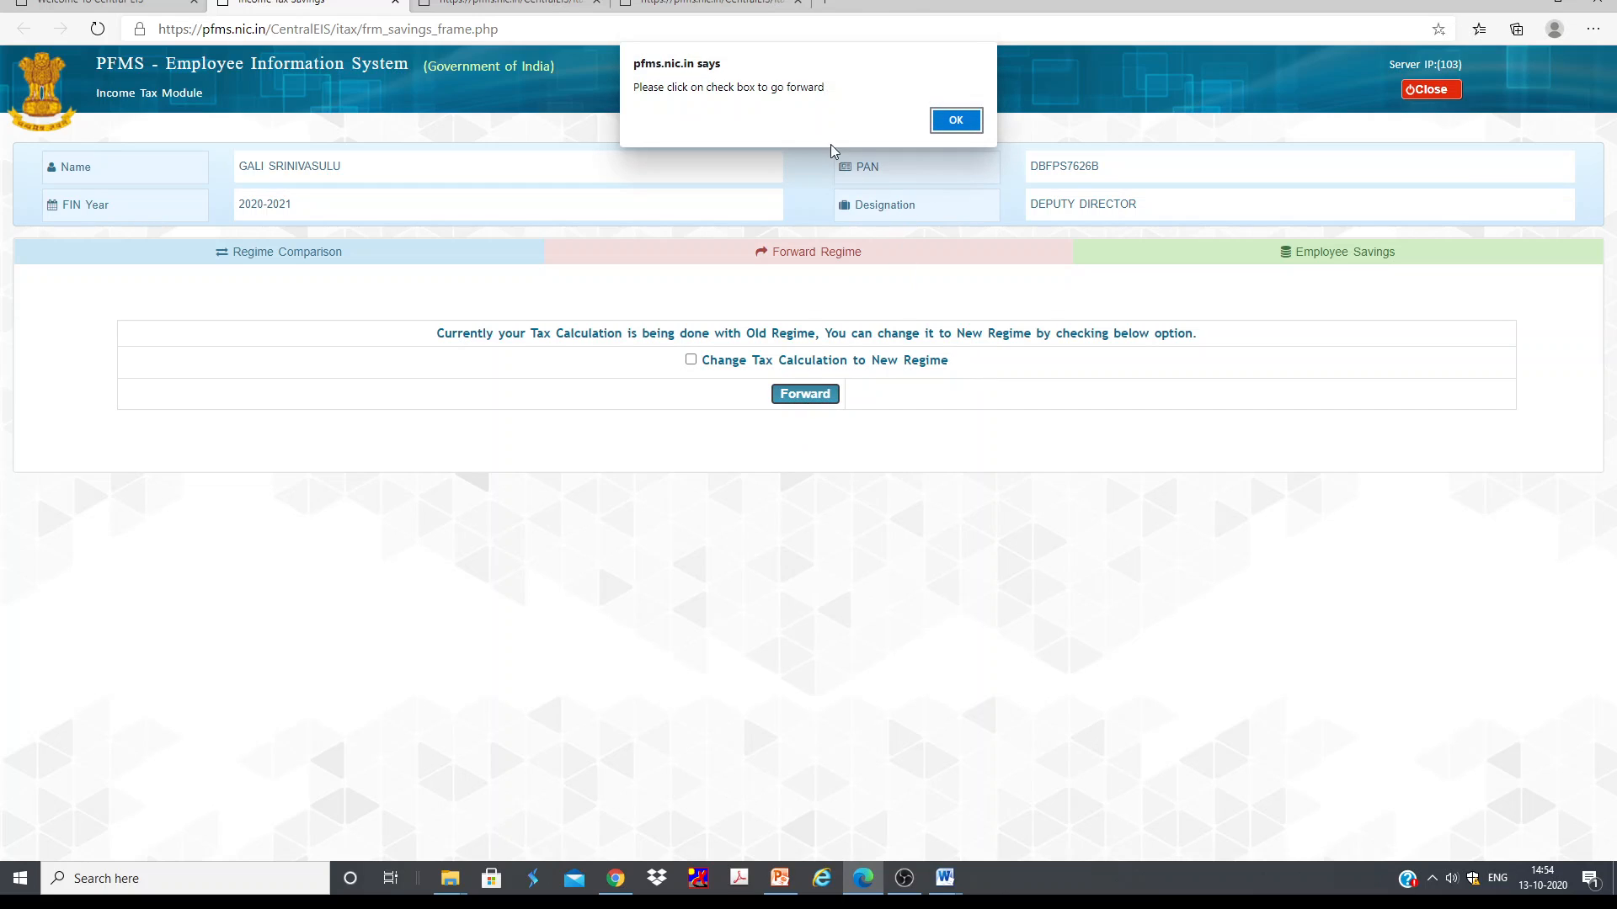
click(959, 118)
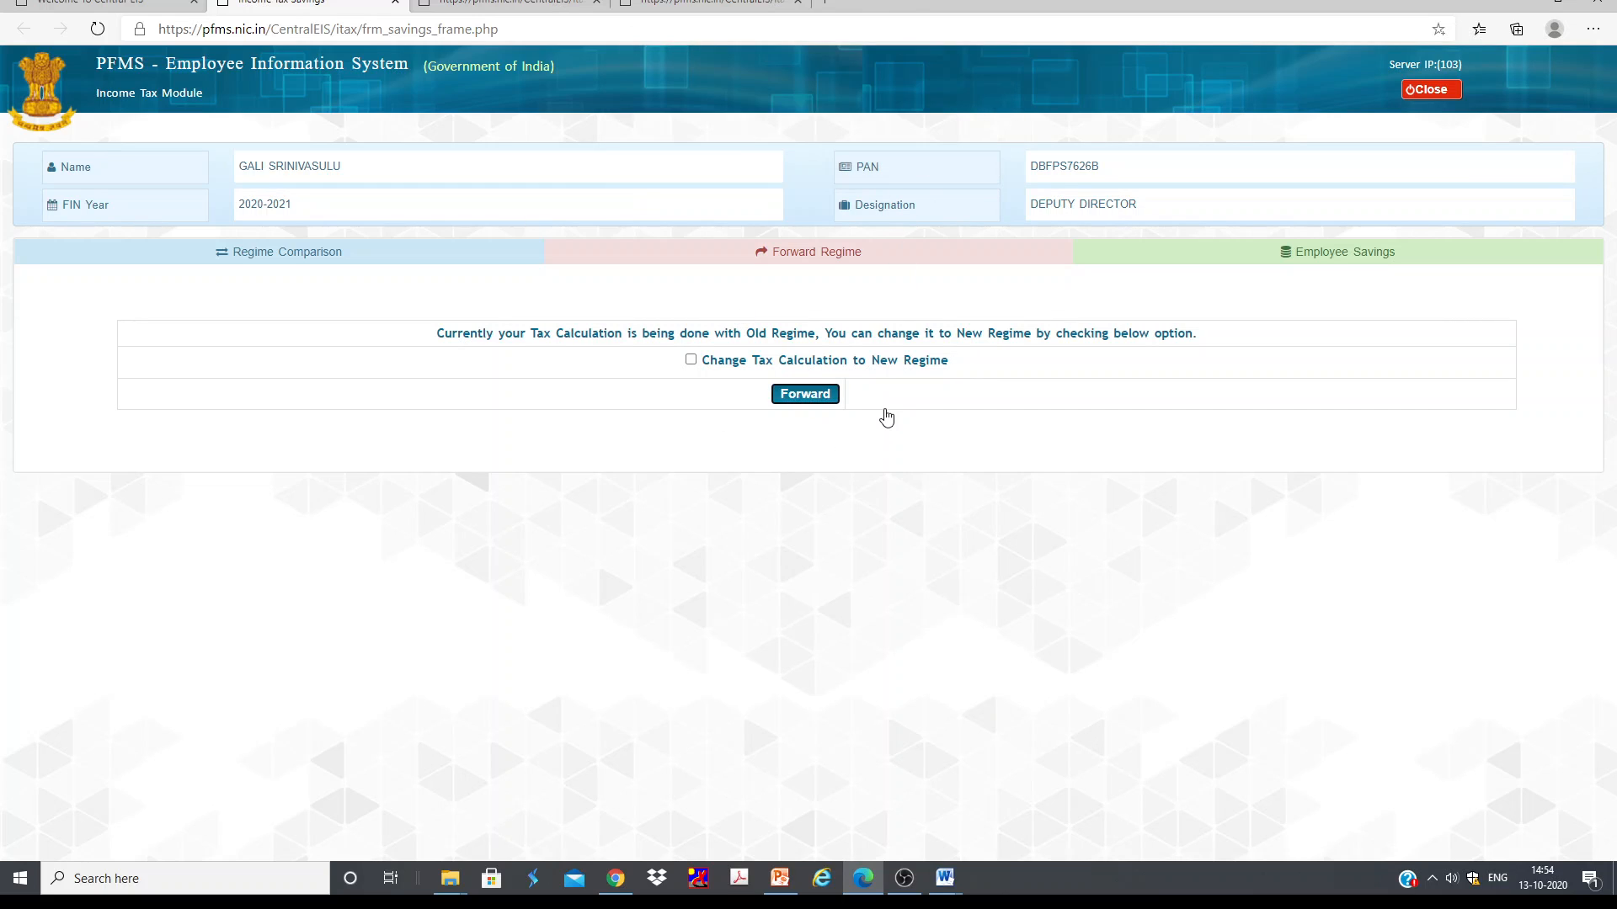
Step: Switch to the browser session logged in as DDO checker and browse the Income Tax menus
click(901, 884)
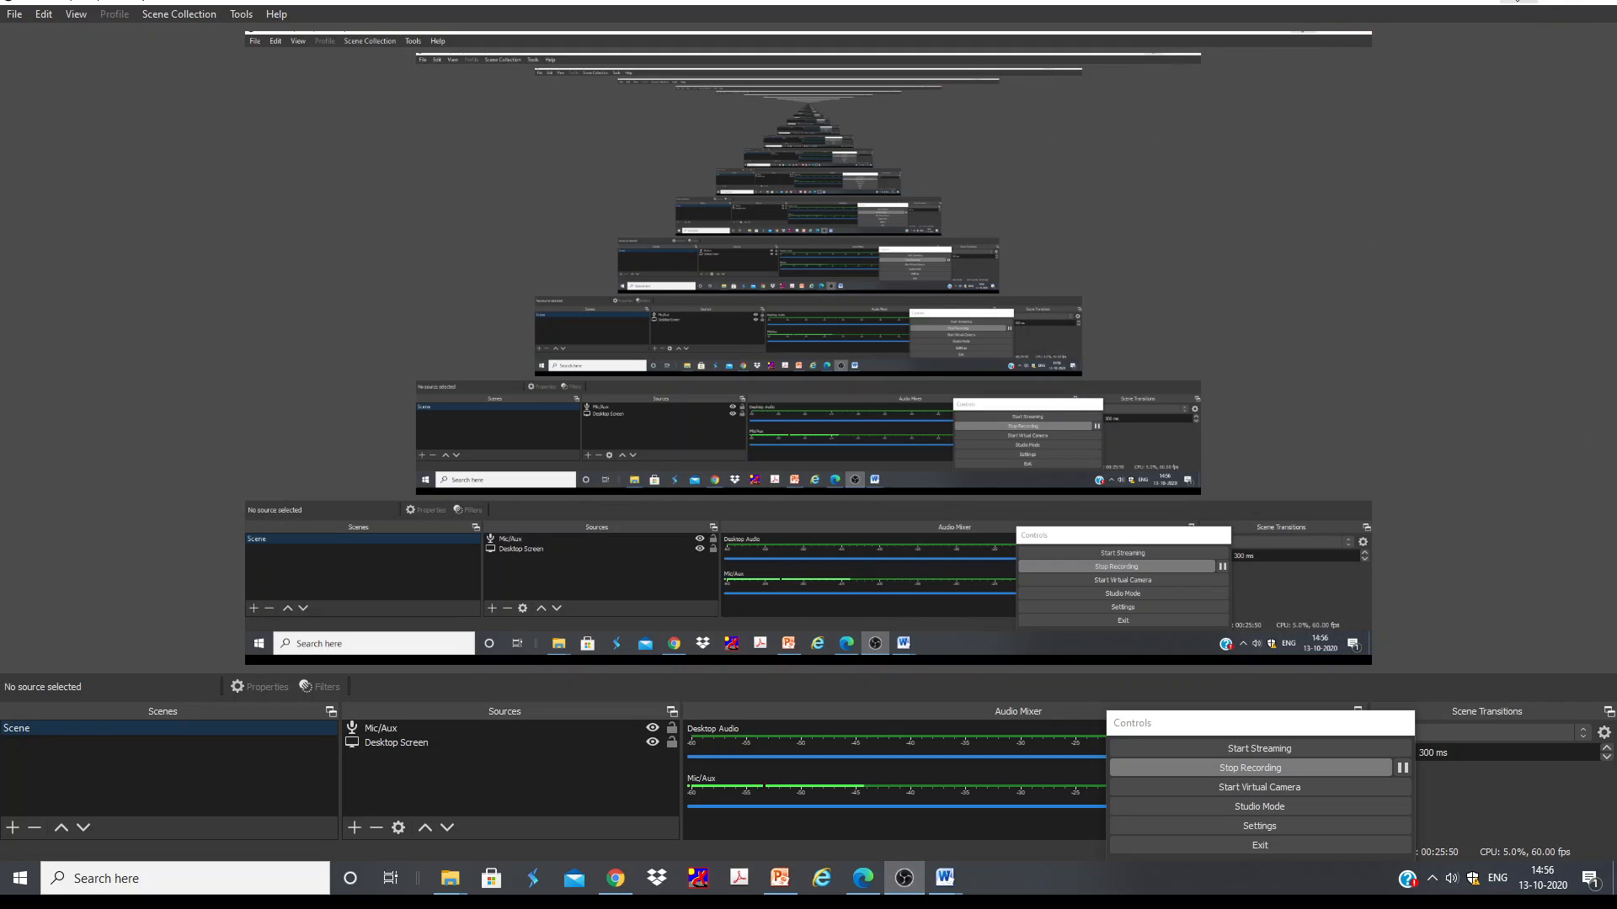
click(1519, 4)
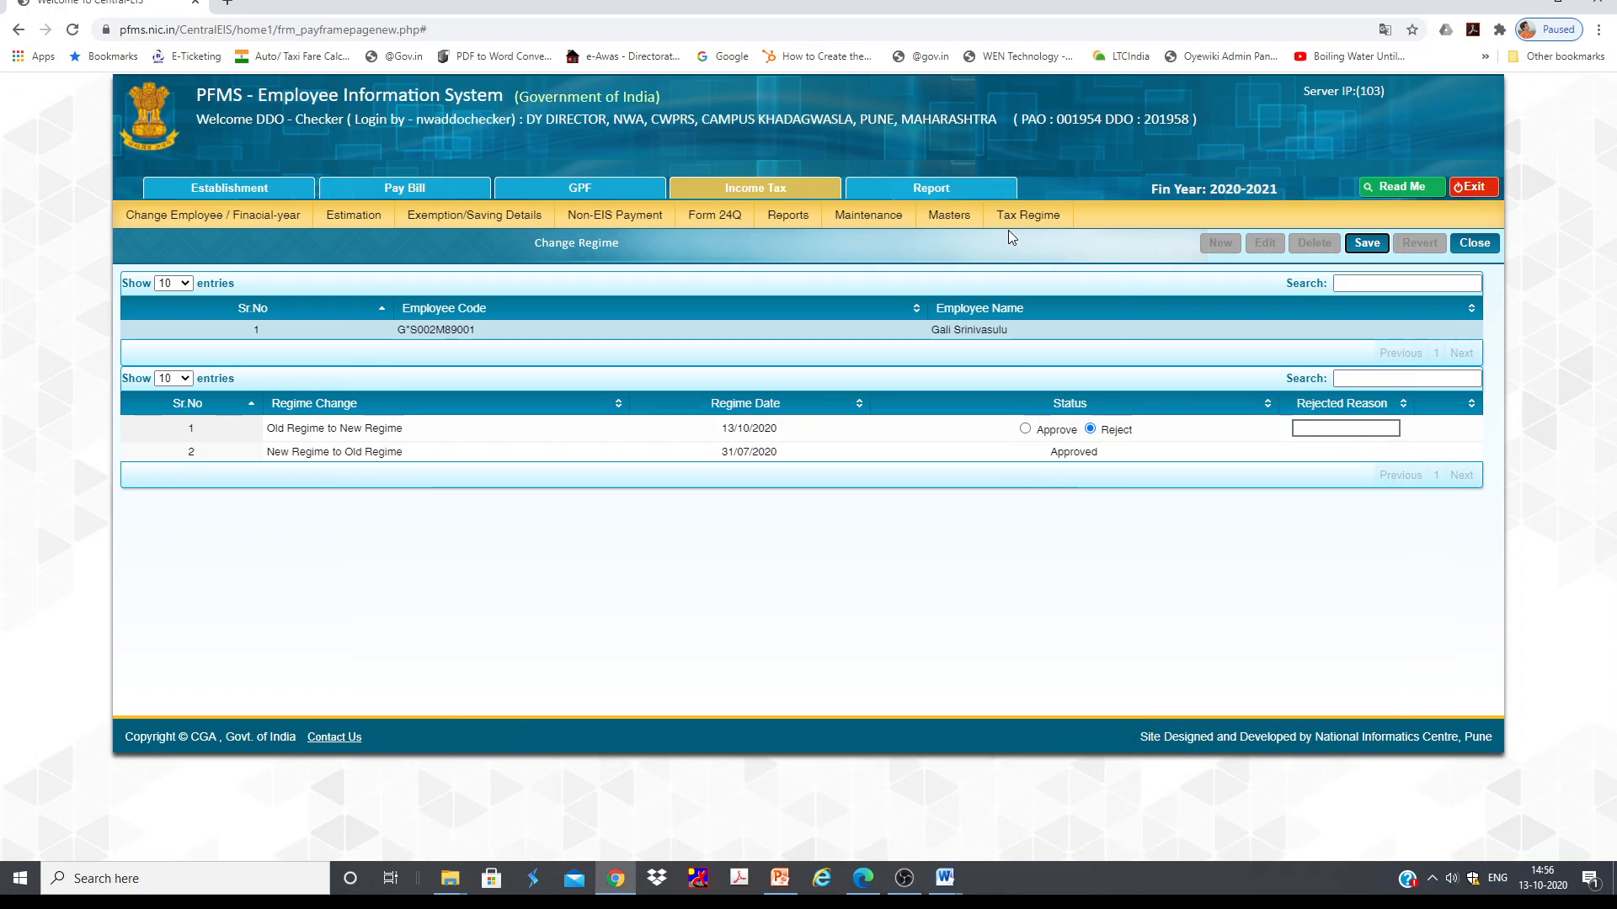
mouse_move(1029, 226)
mouse_move(951, 220)
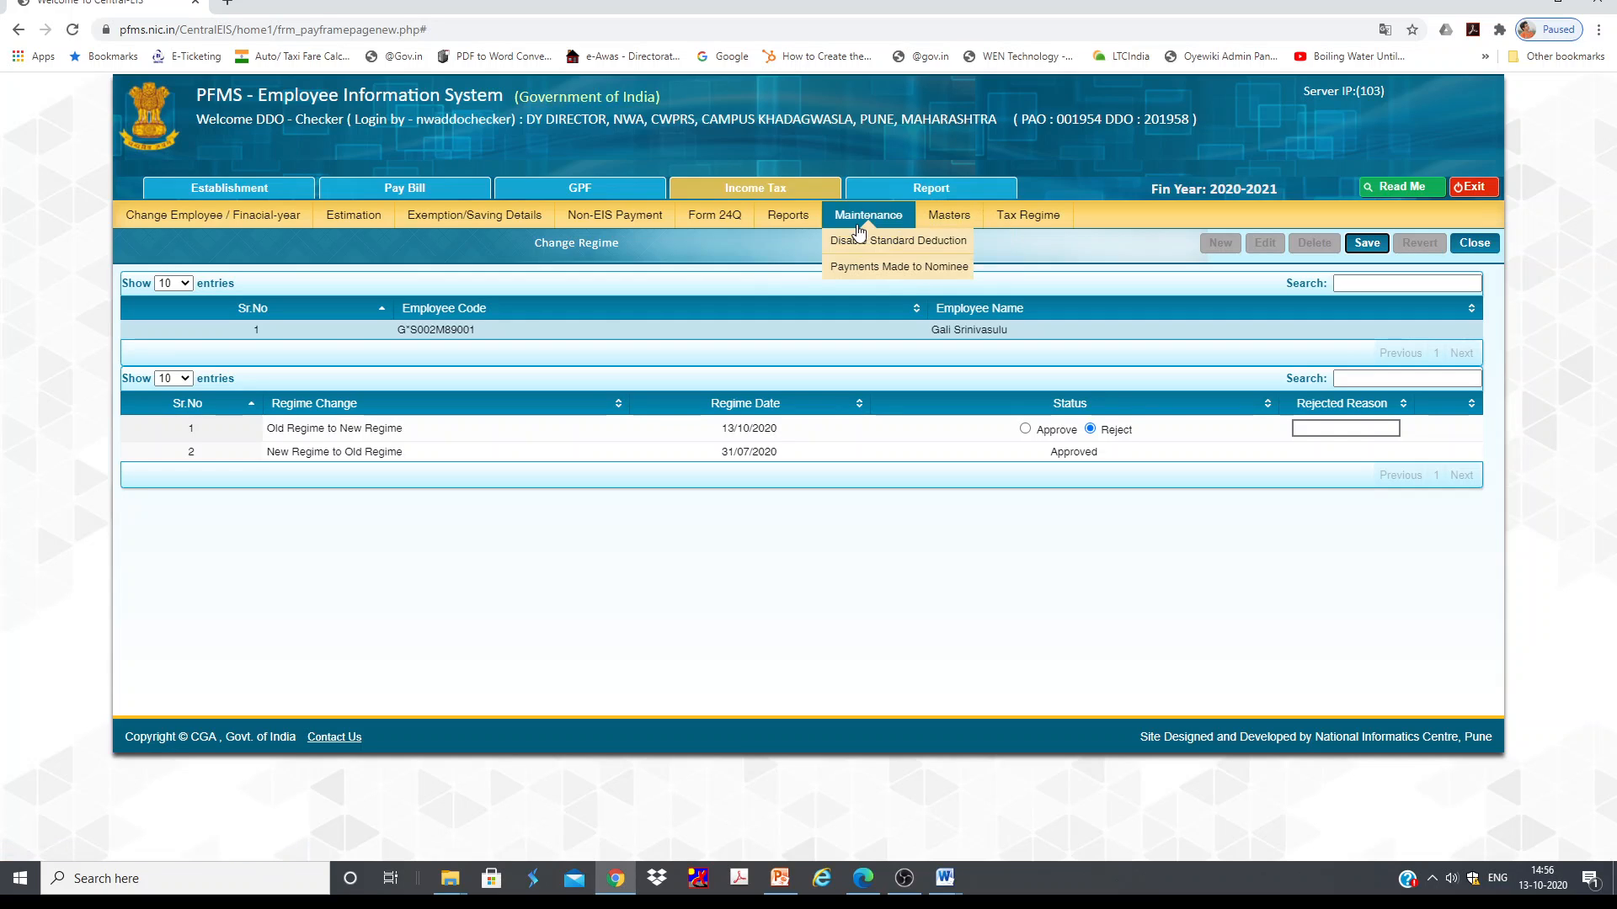
mouse_move(778, 225)
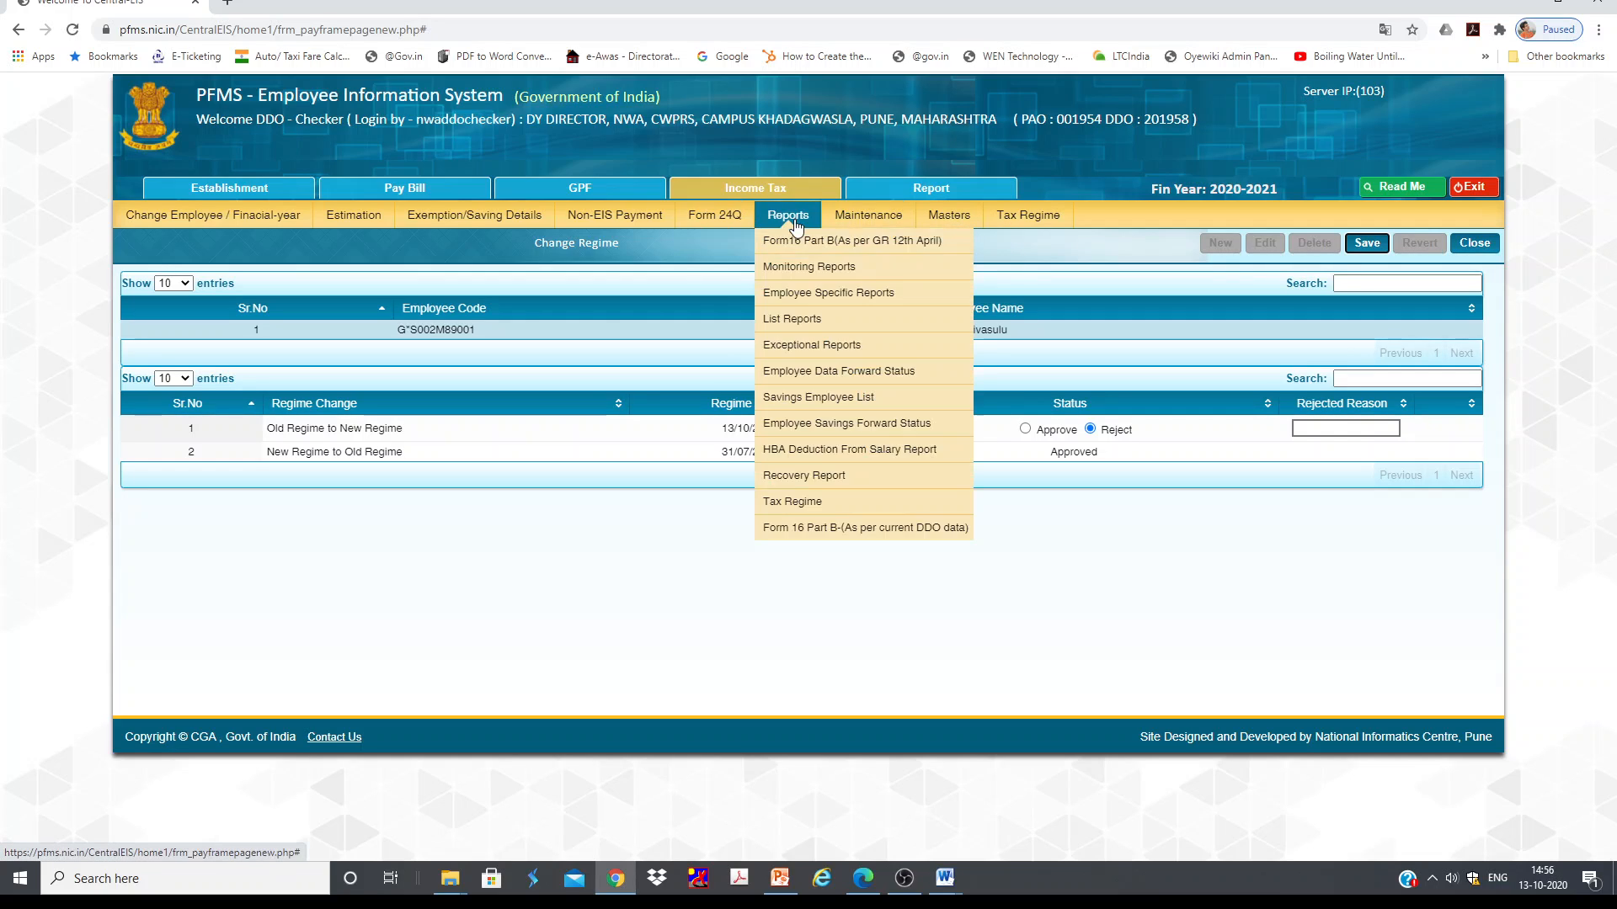
mouse_move(712, 223)
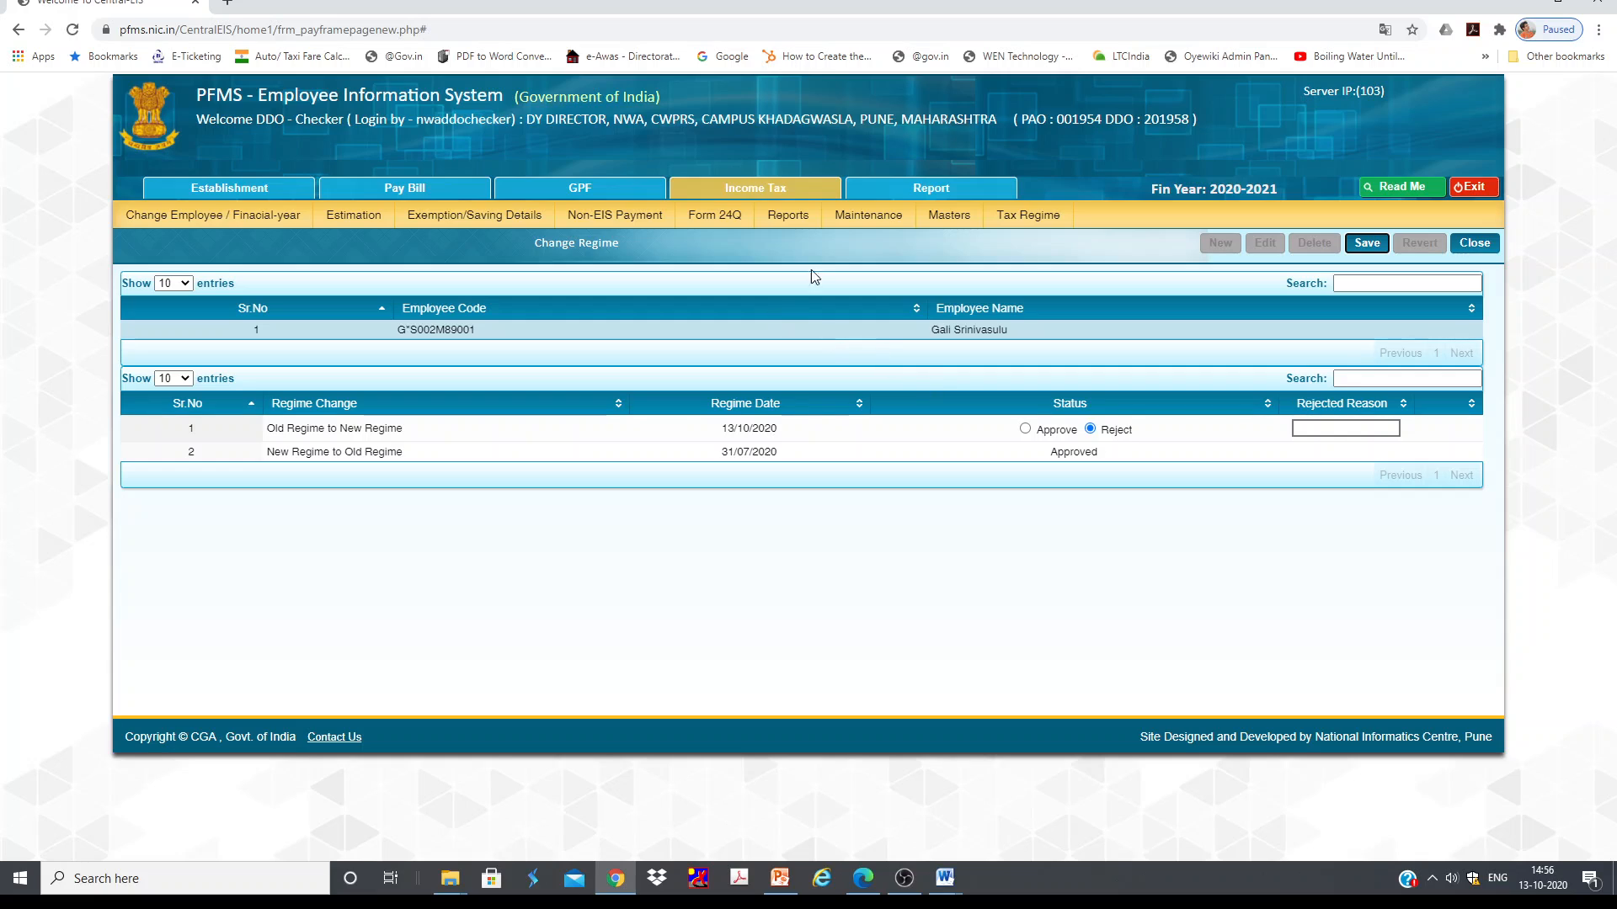
mouse_move(868, 215)
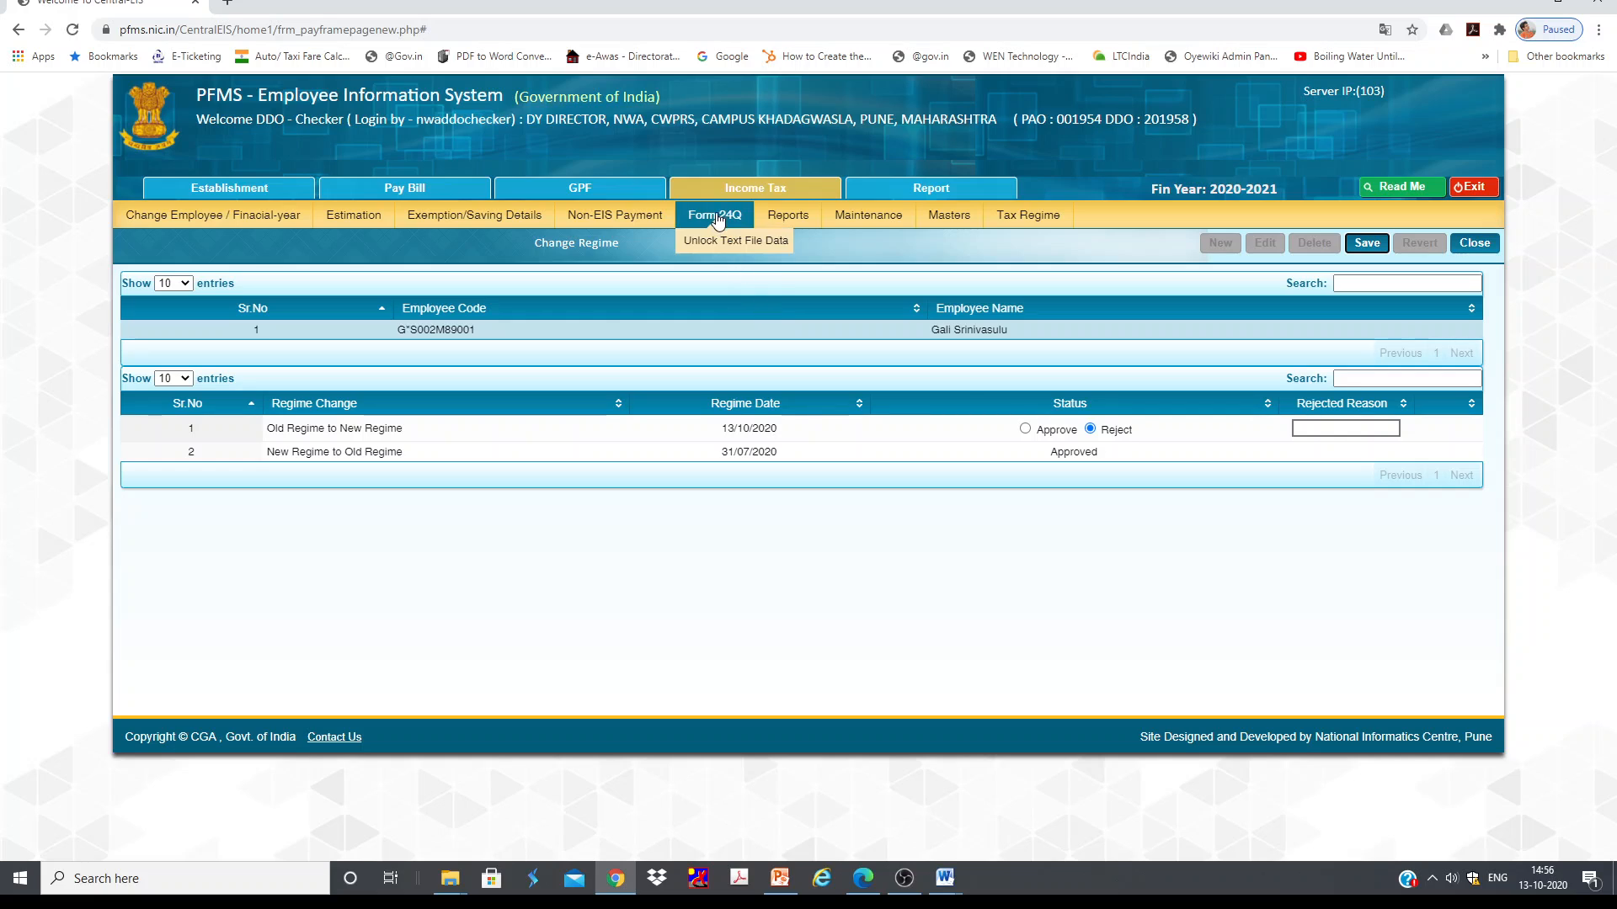
mouse_move(949, 274)
mouse_move(1039, 222)
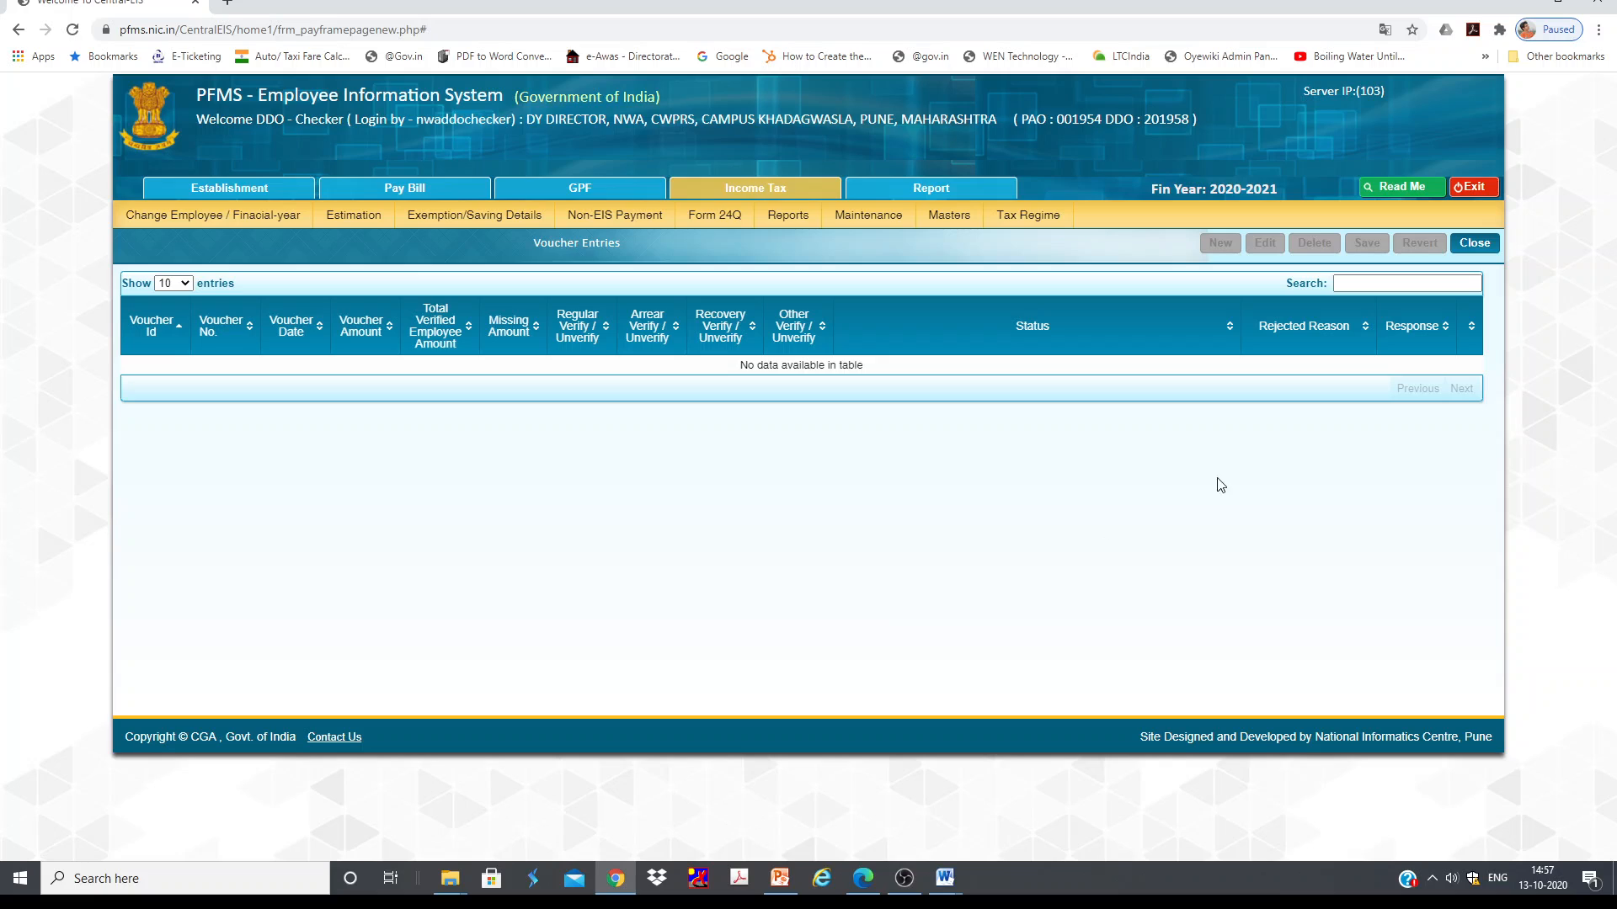
Step: Exit the Employee Information System and log out of PFMS
click(1475, 188)
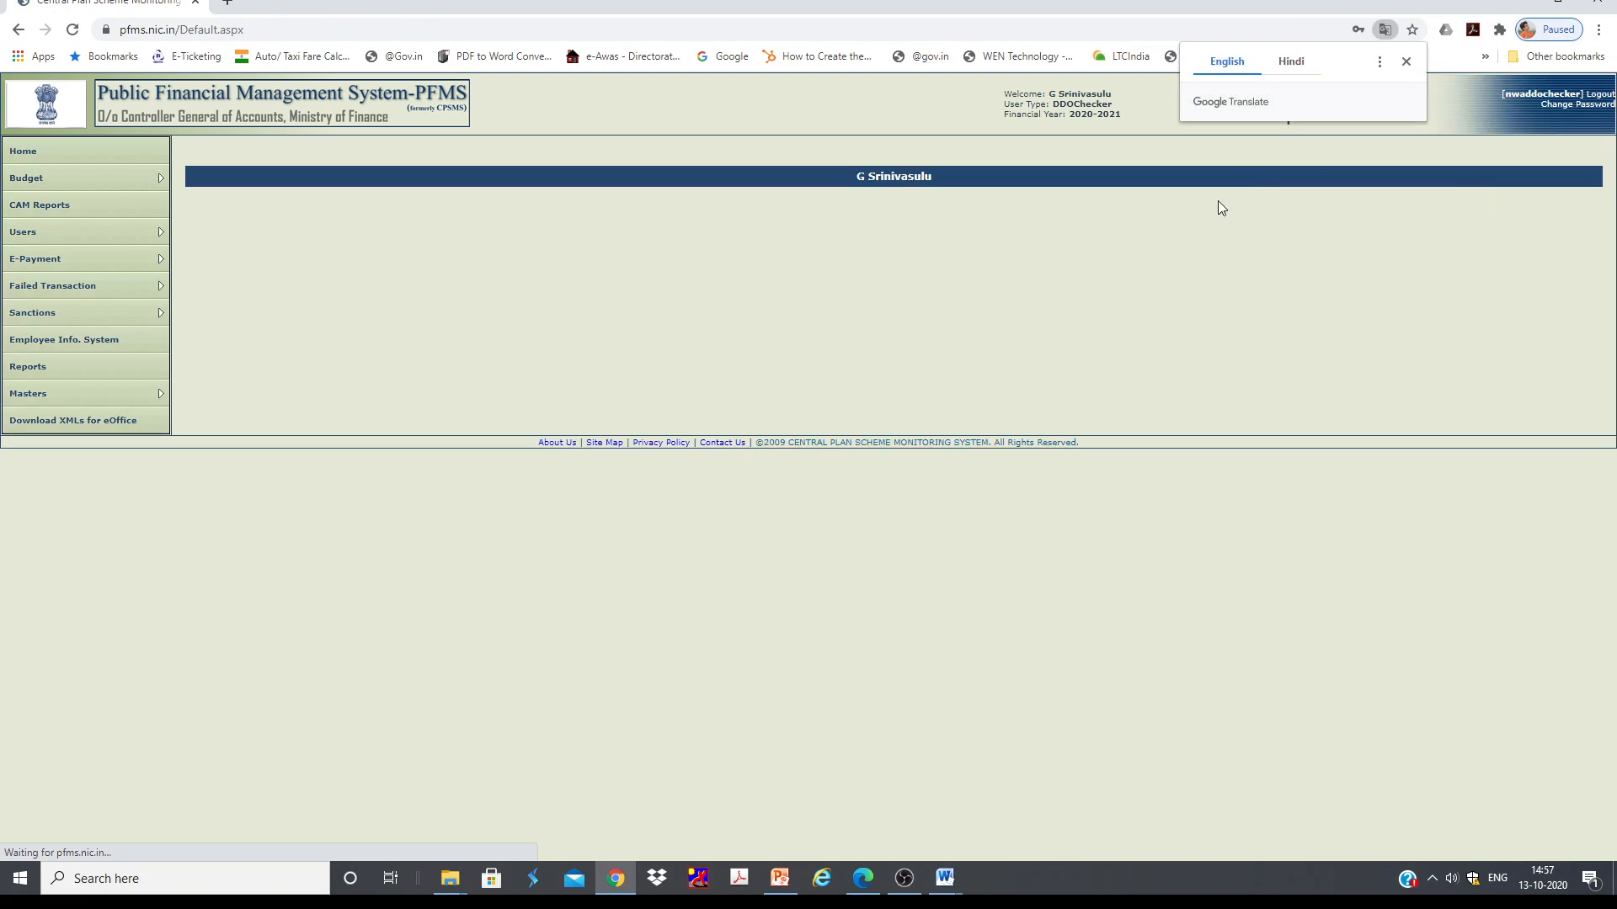
click(1607, 105)
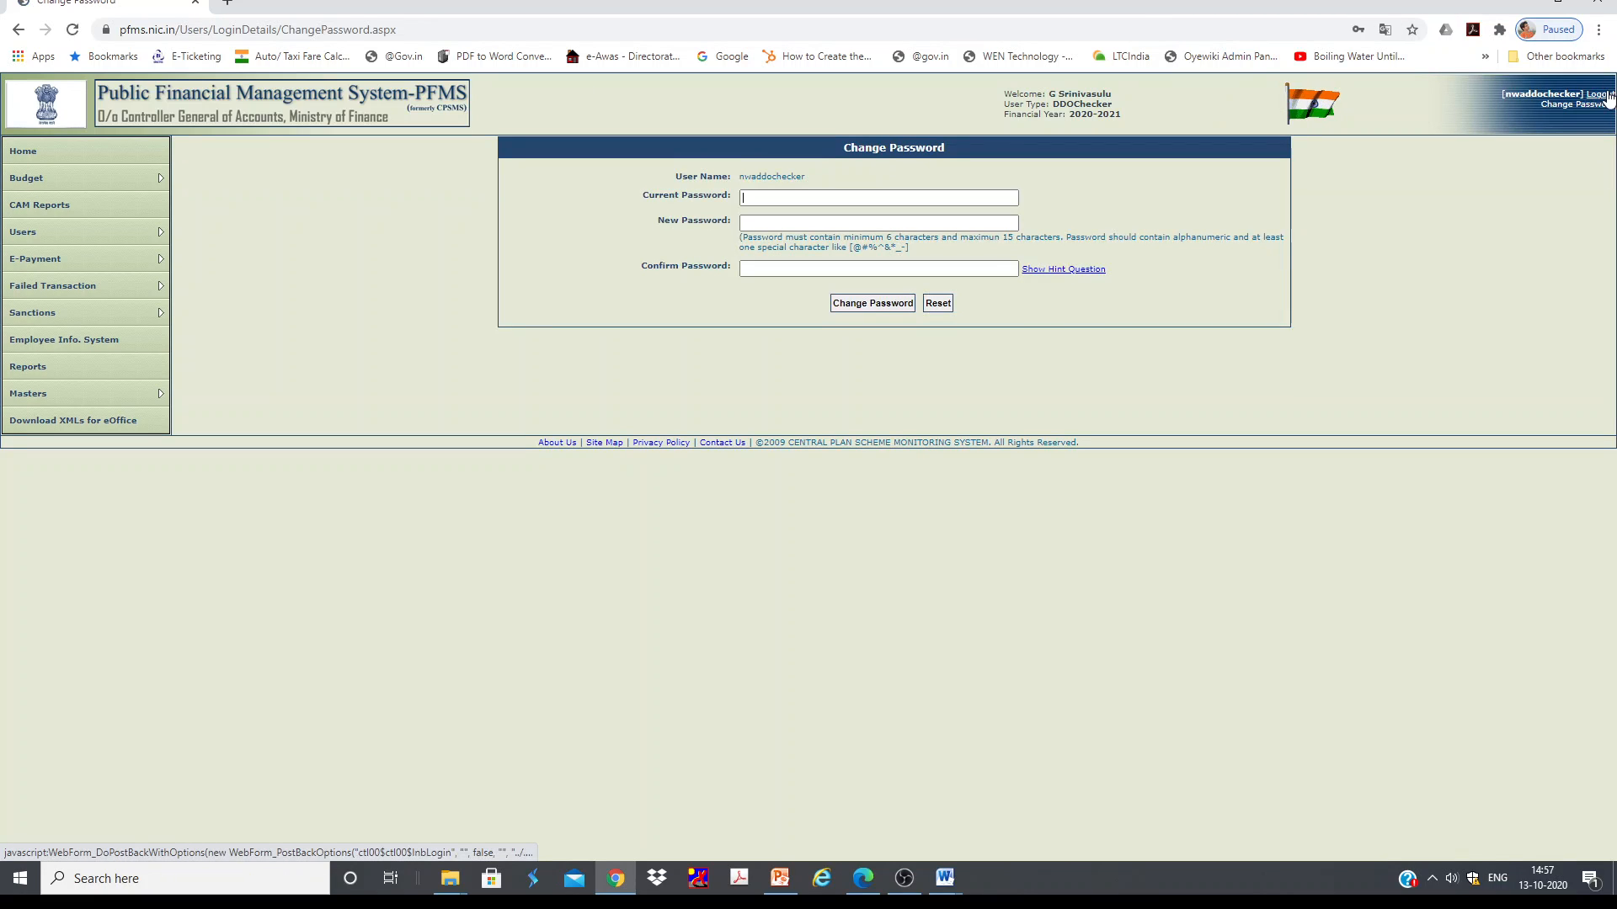
click(1602, 95)
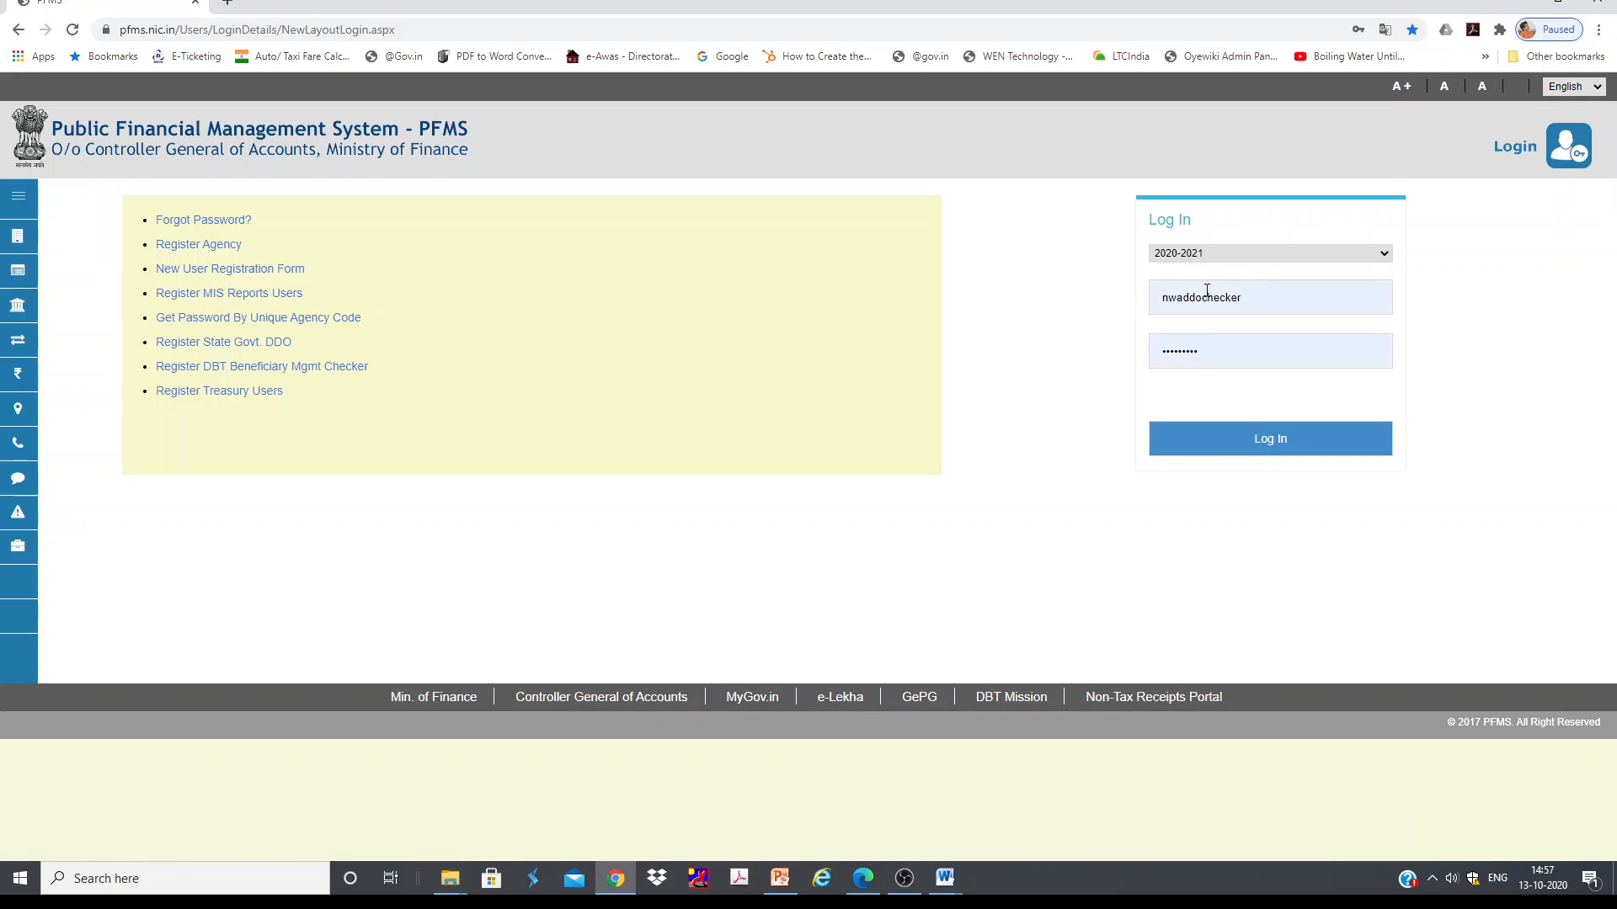
Step: Log in to PFMS as the DDO maker using a saved username and password
click(1247, 298)
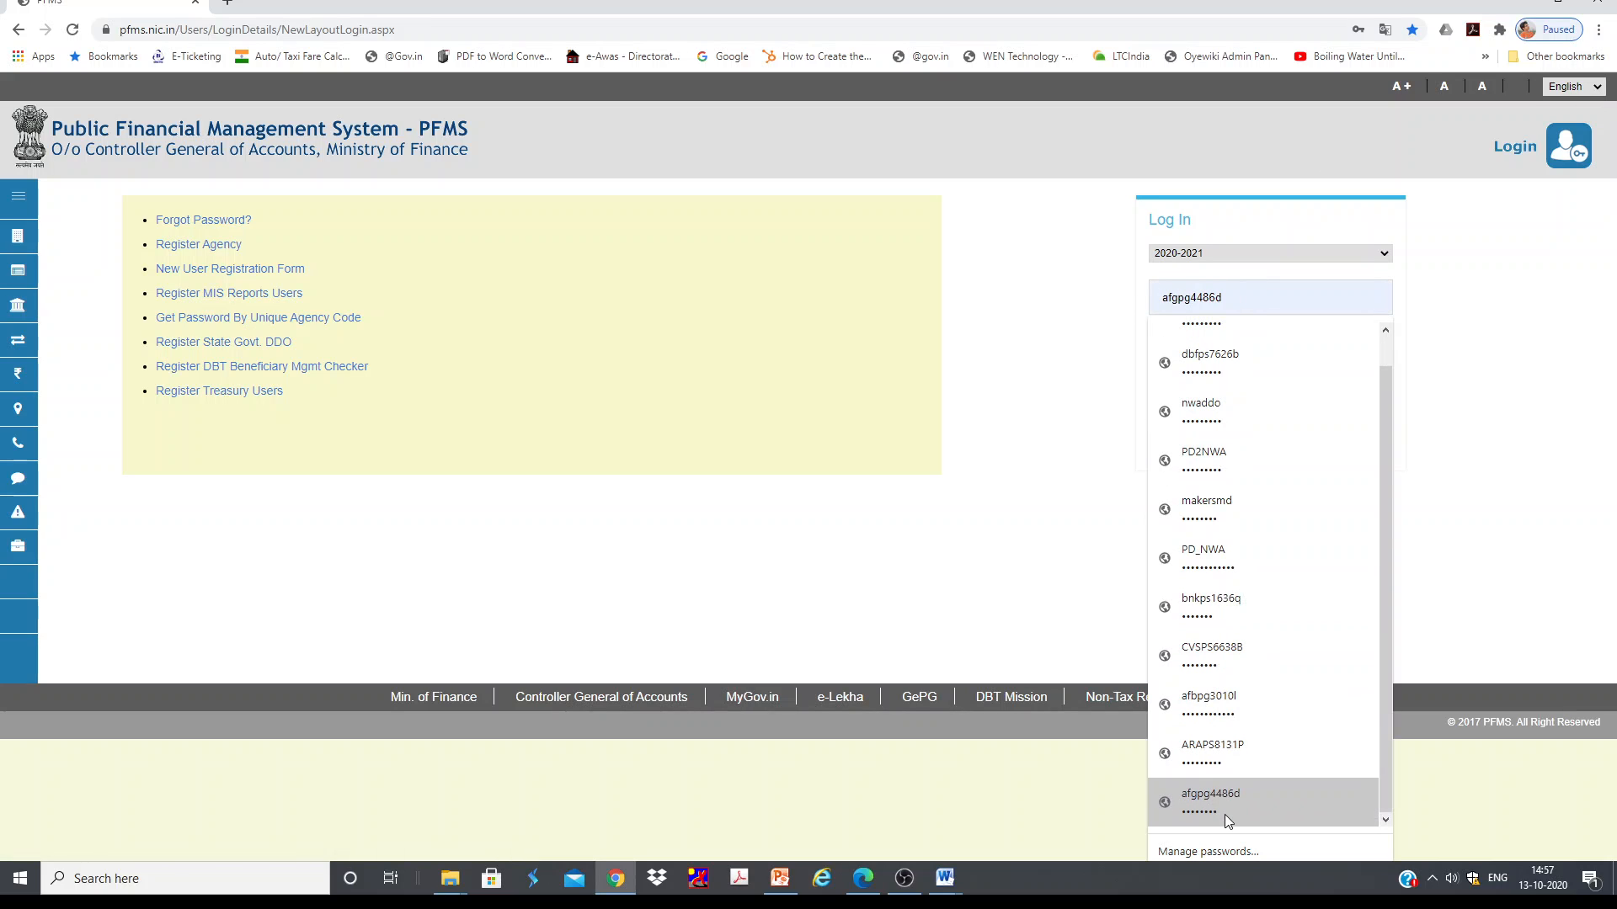
click(1257, 543)
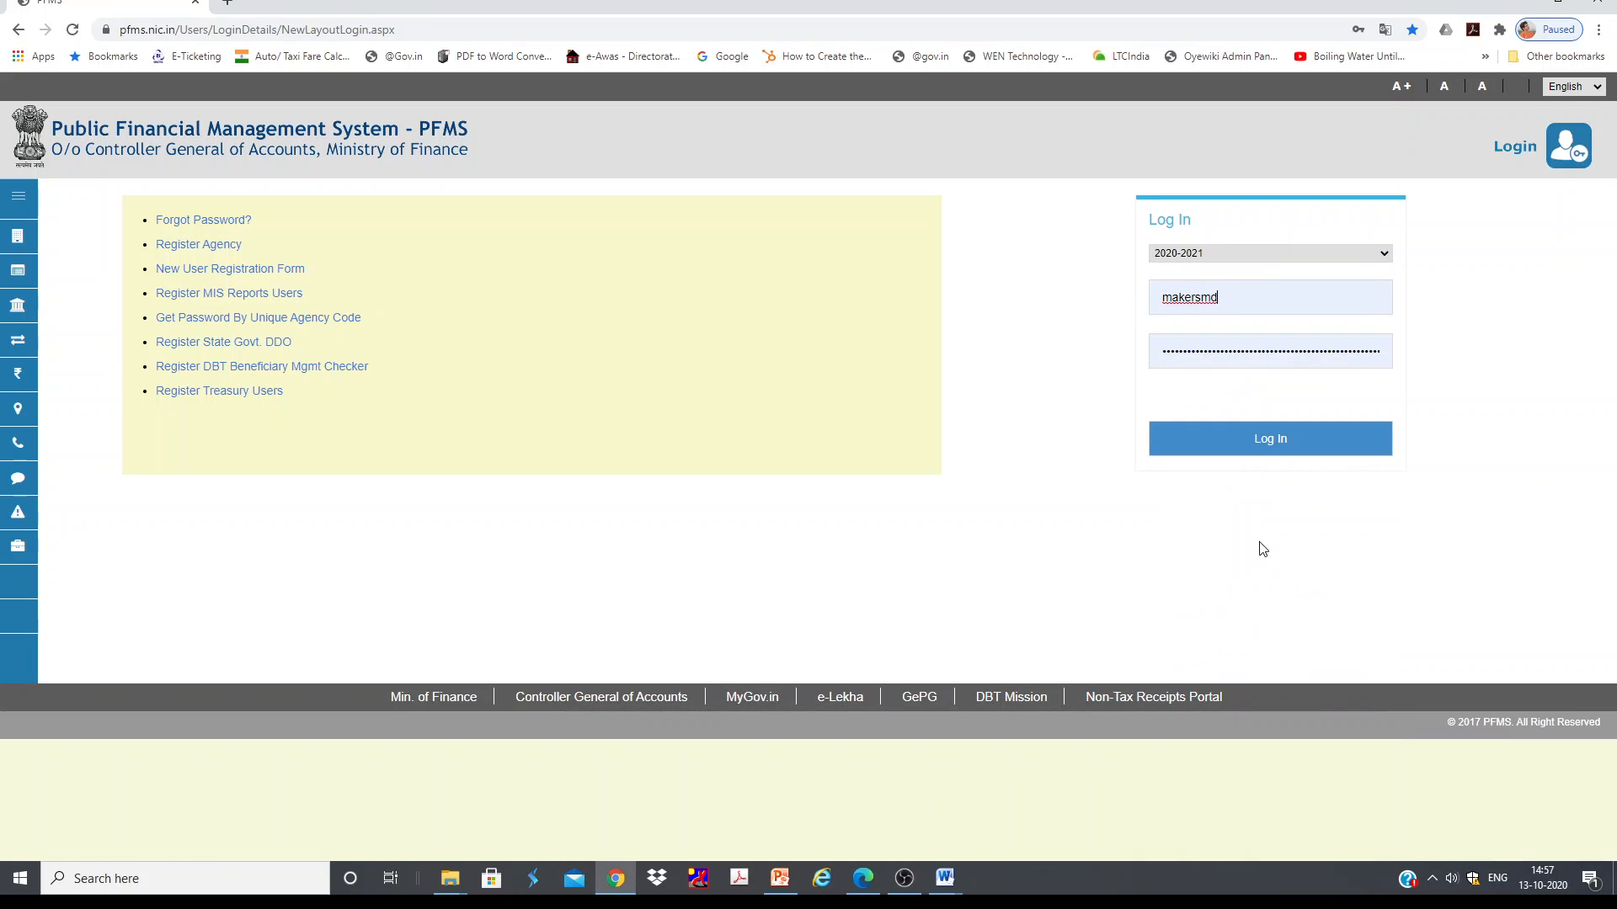
click(1239, 441)
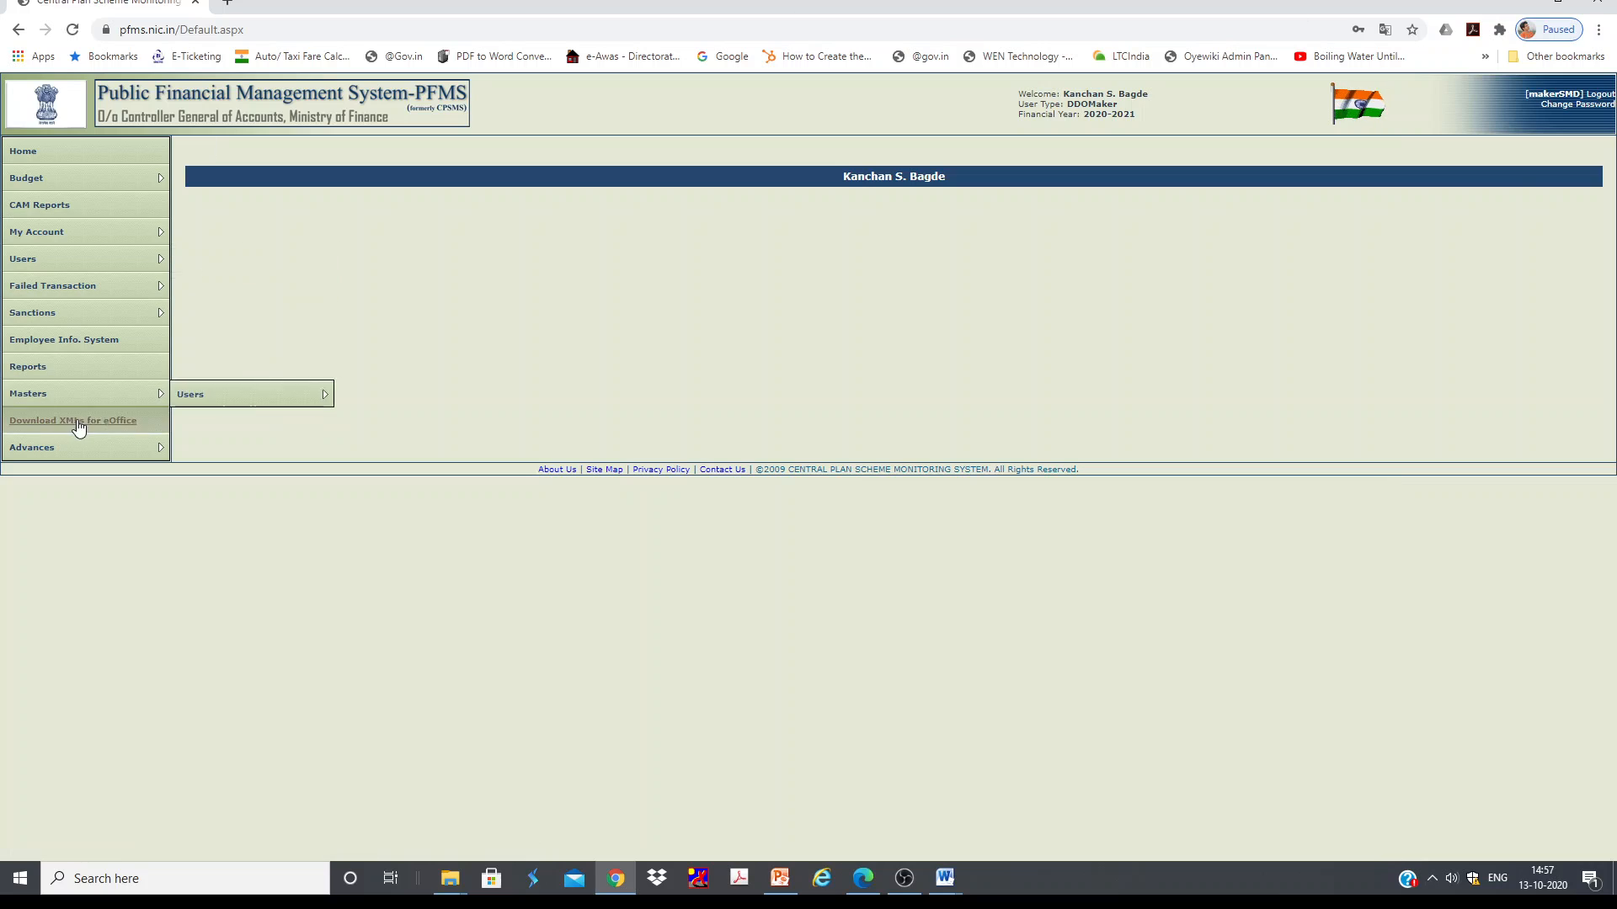
Step: Open the Employee Information System's Income Tax module
click(875, 206)
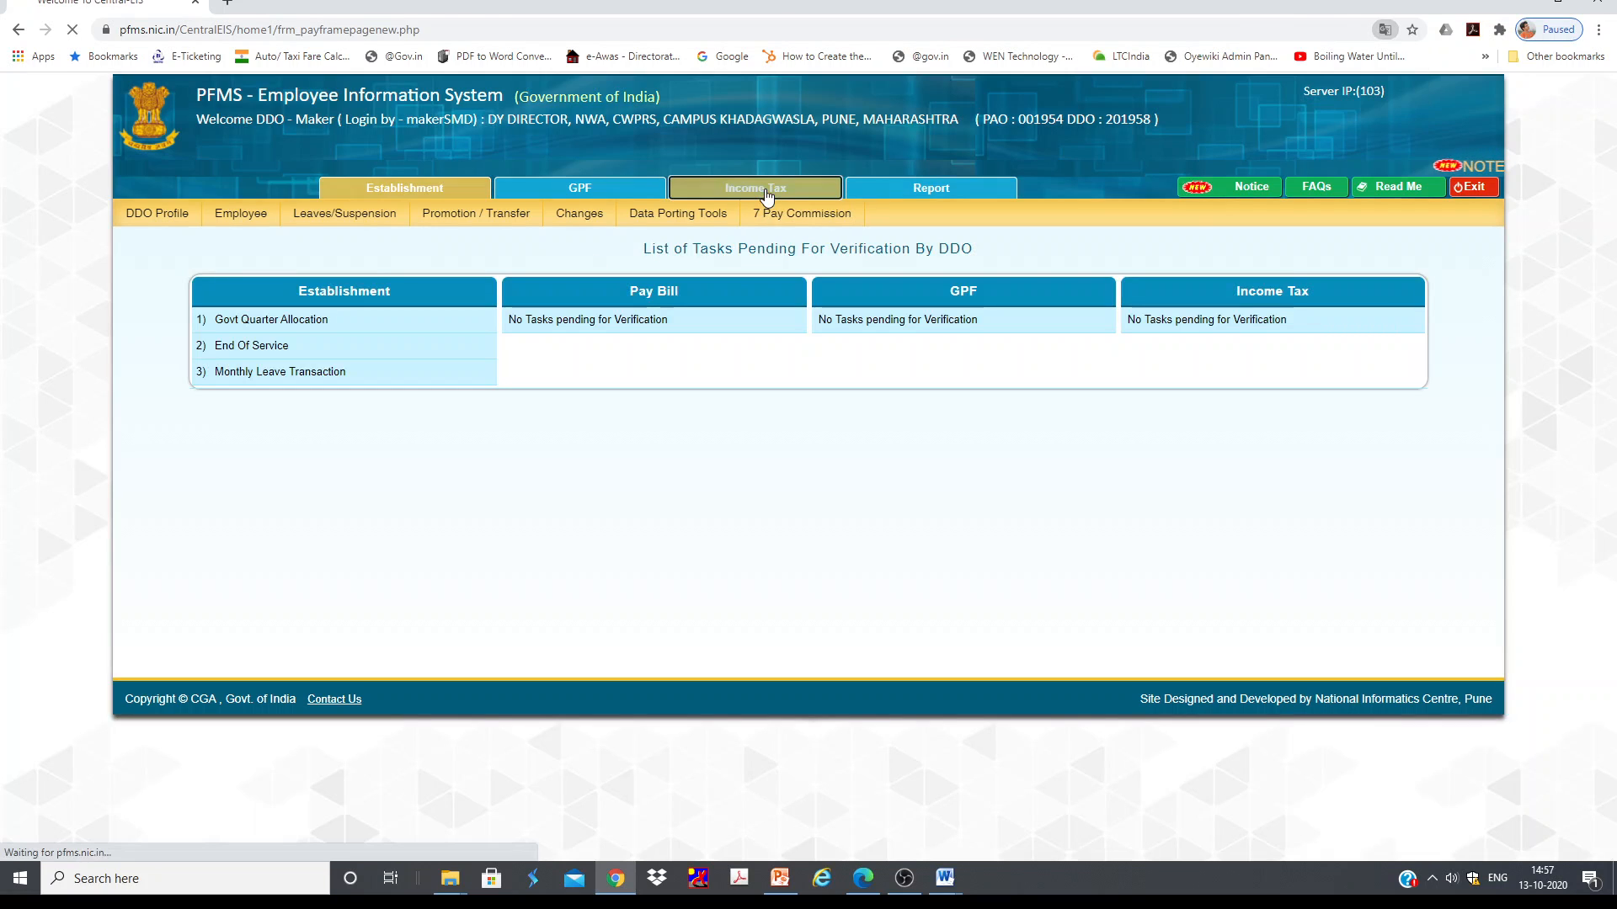
click(758, 187)
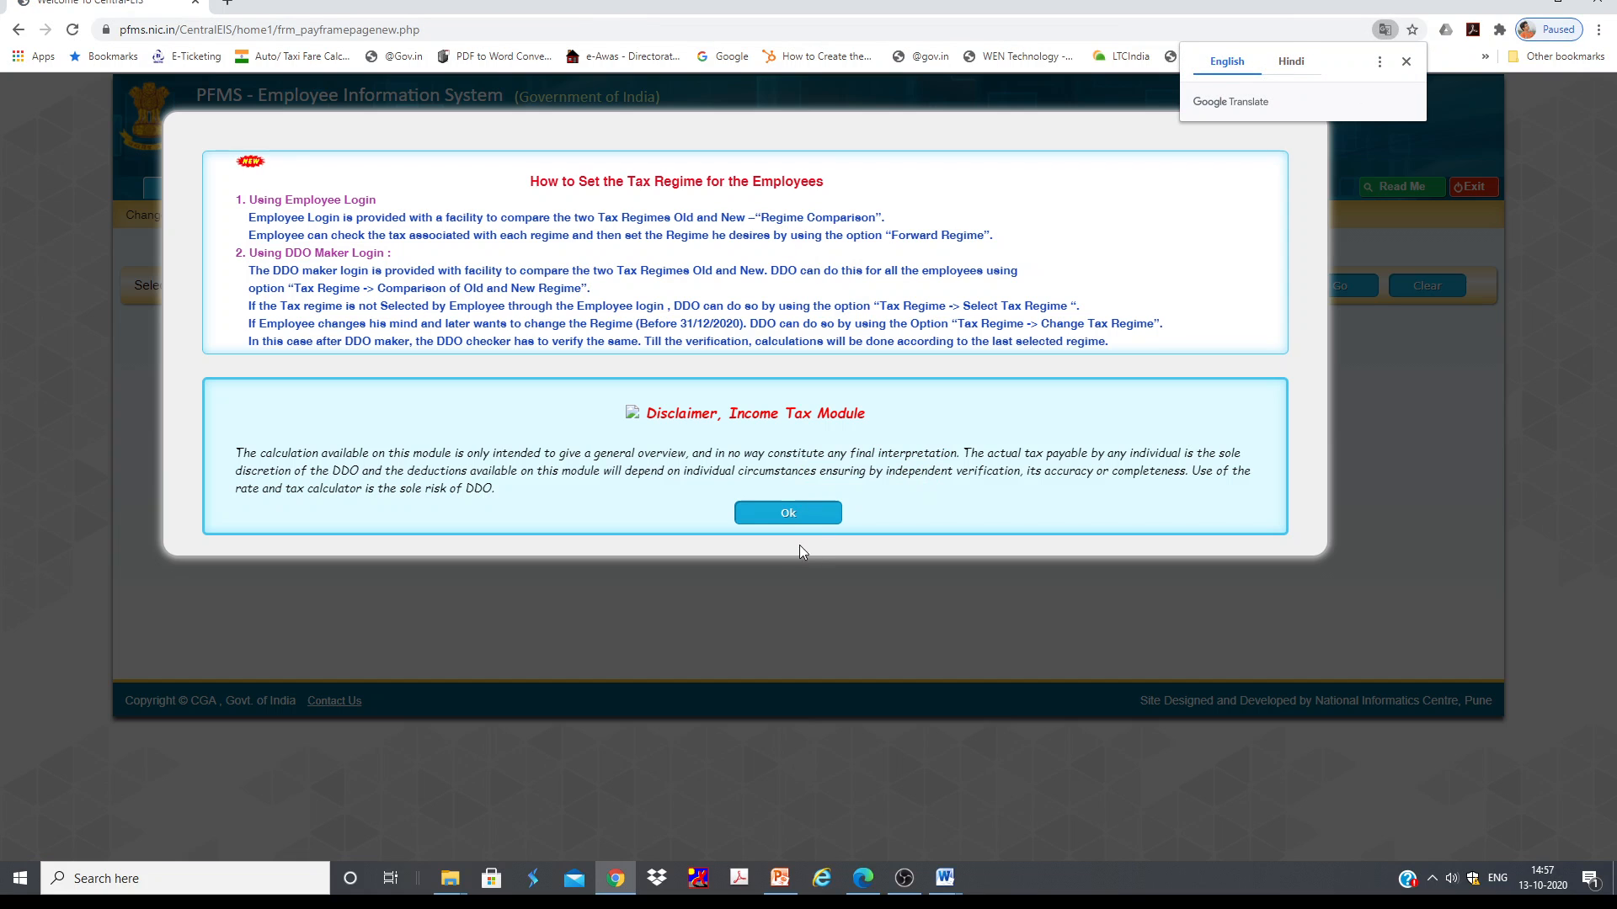
click(788, 513)
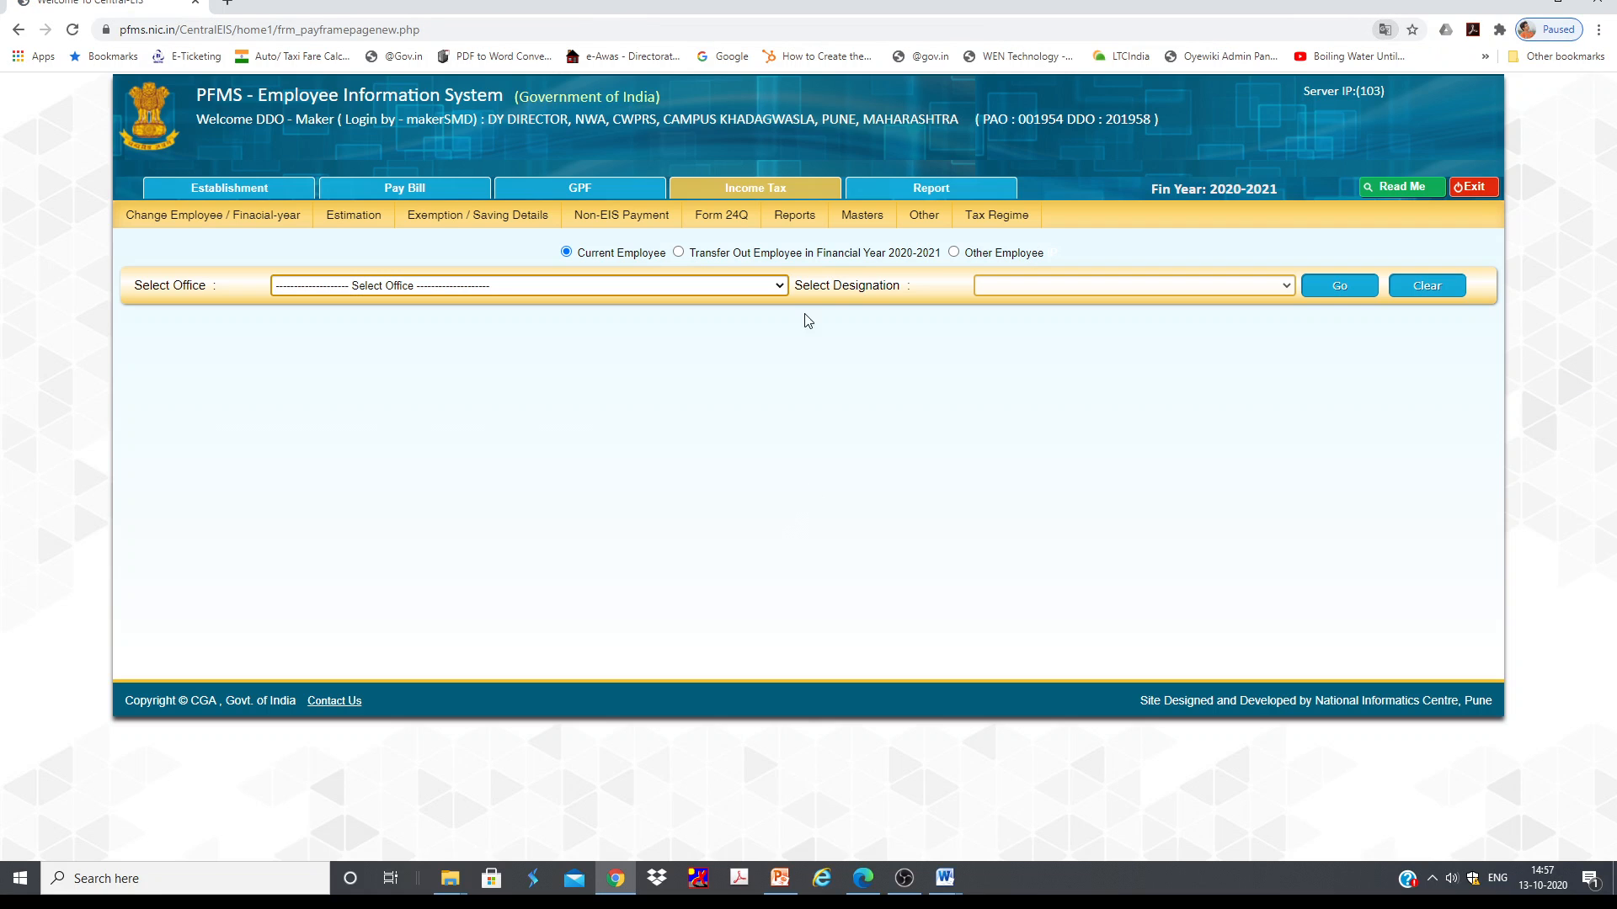
Step: View Form 24Q for financial year 2020-2021, Quarter 2
mouse_move(721, 214)
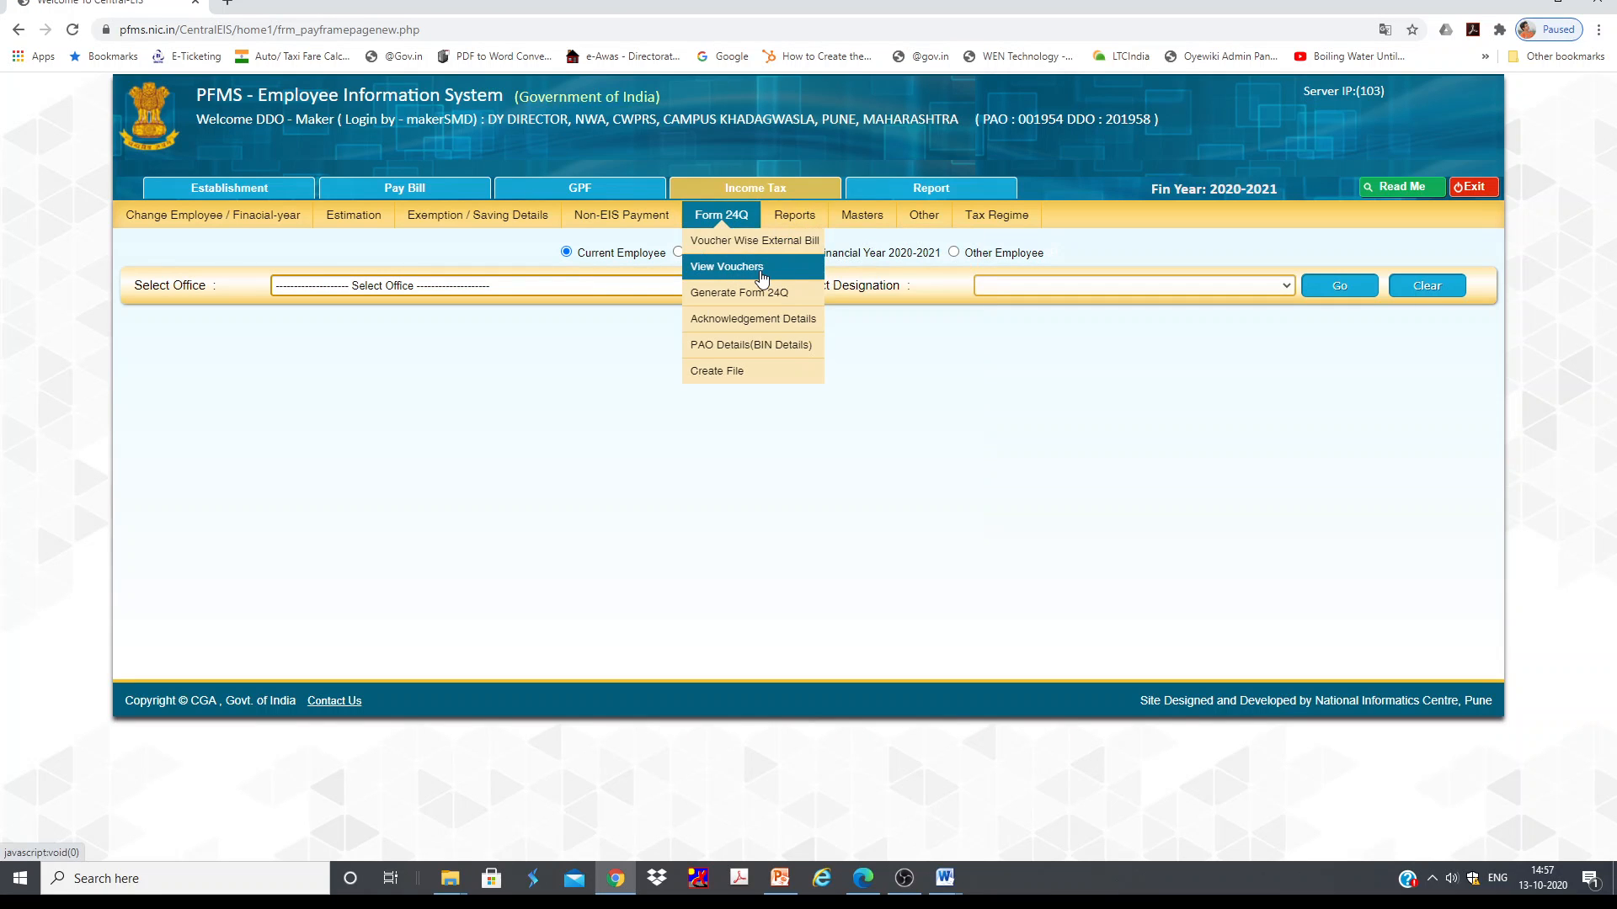
click(760, 292)
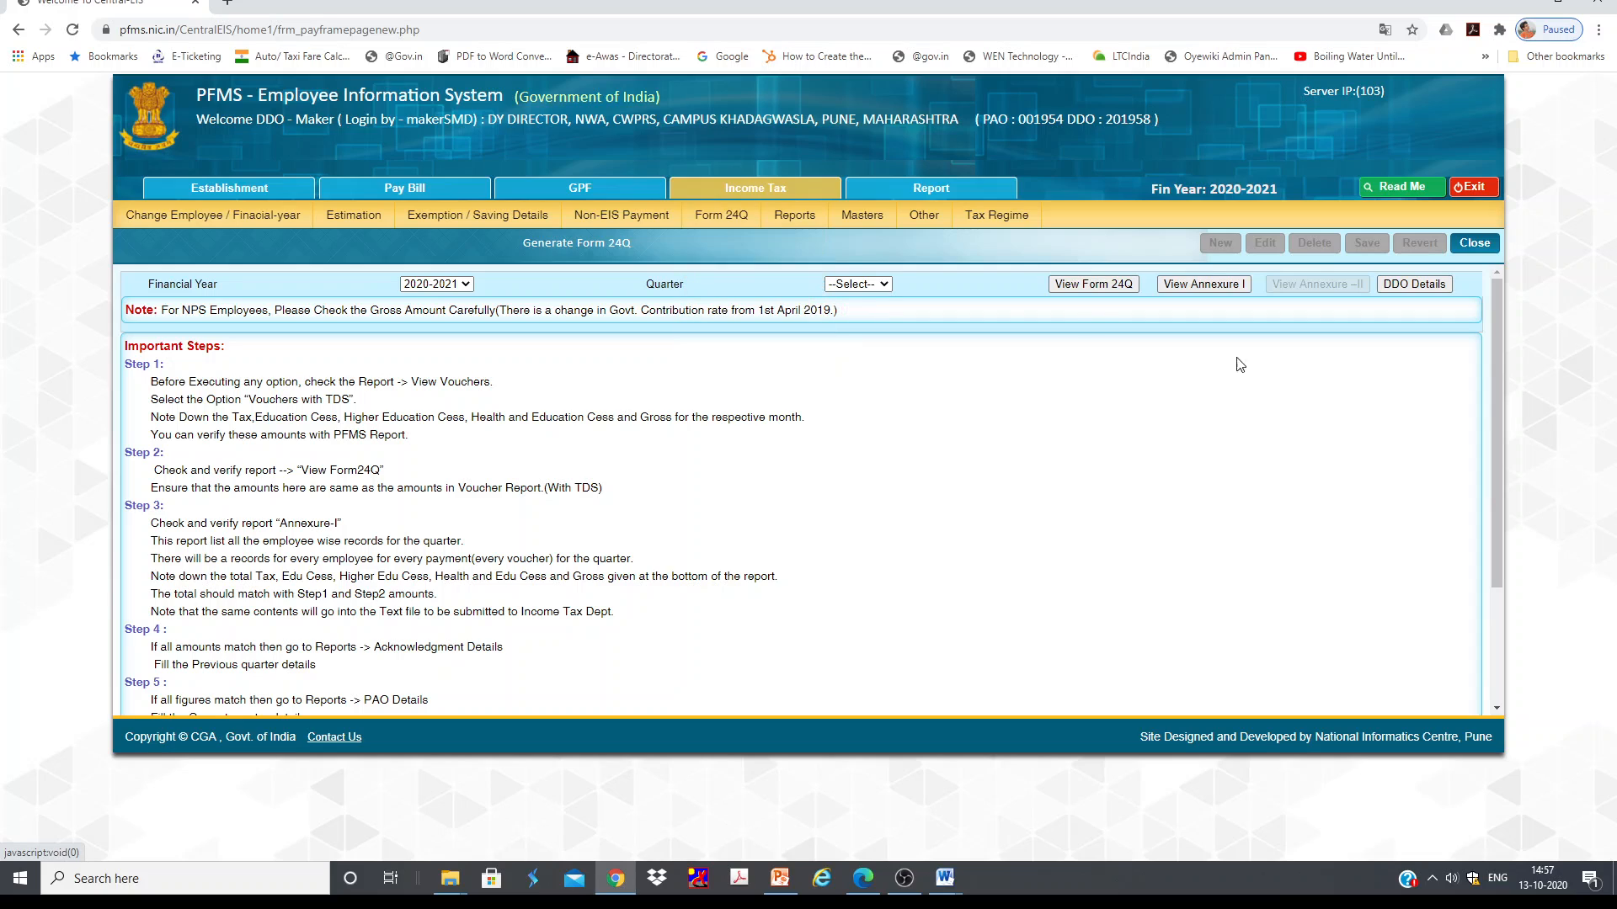
click(859, 283)
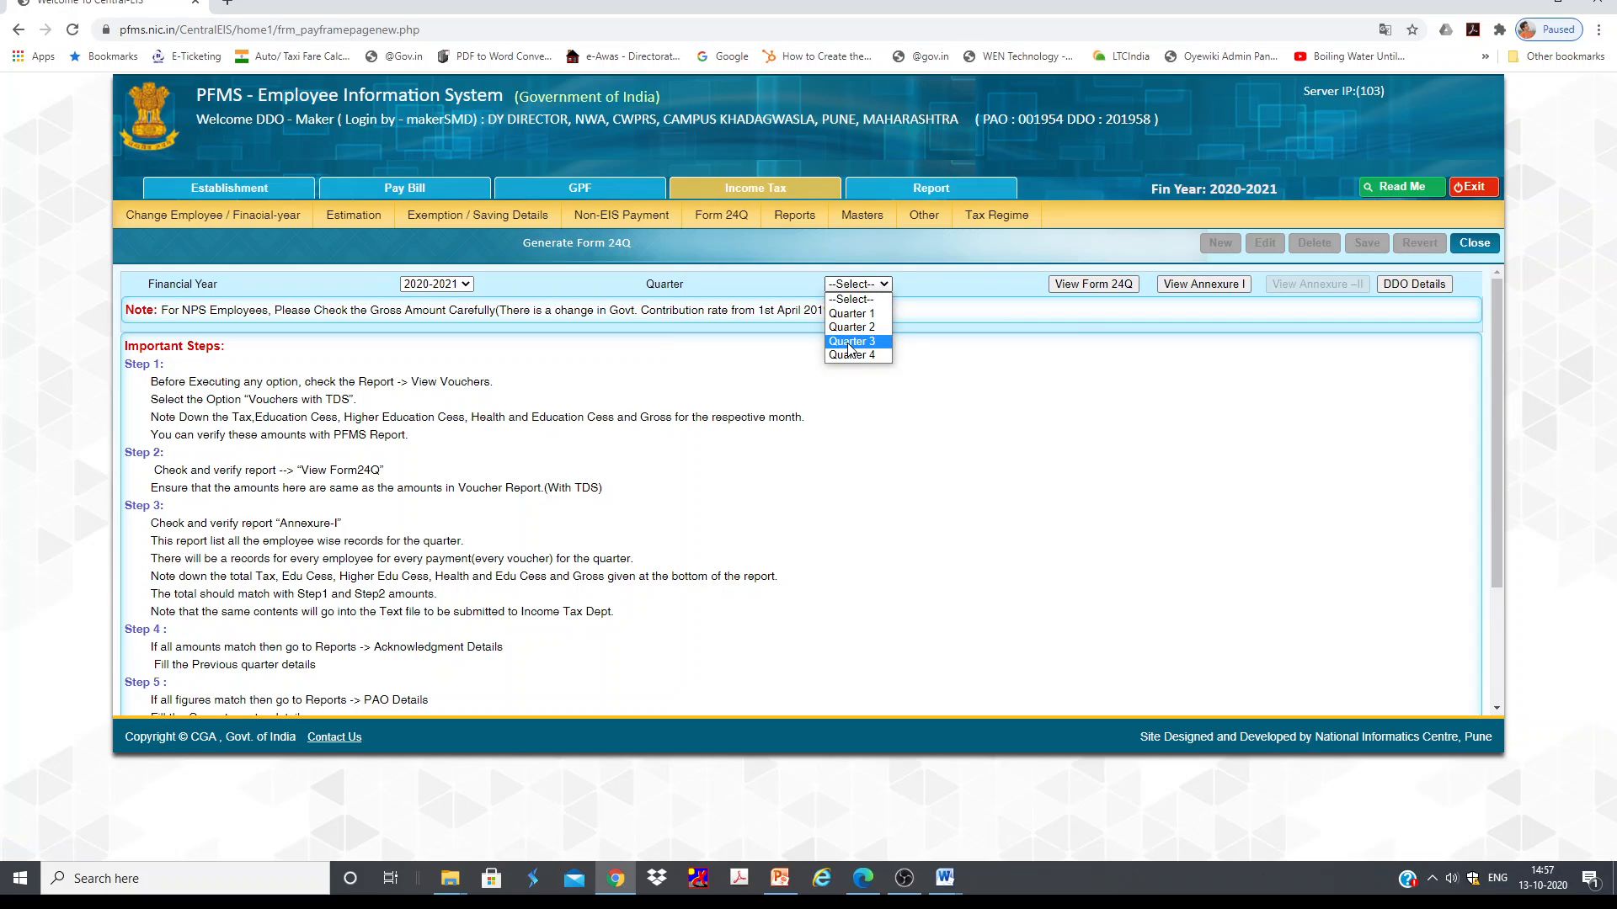
click(851, 327)
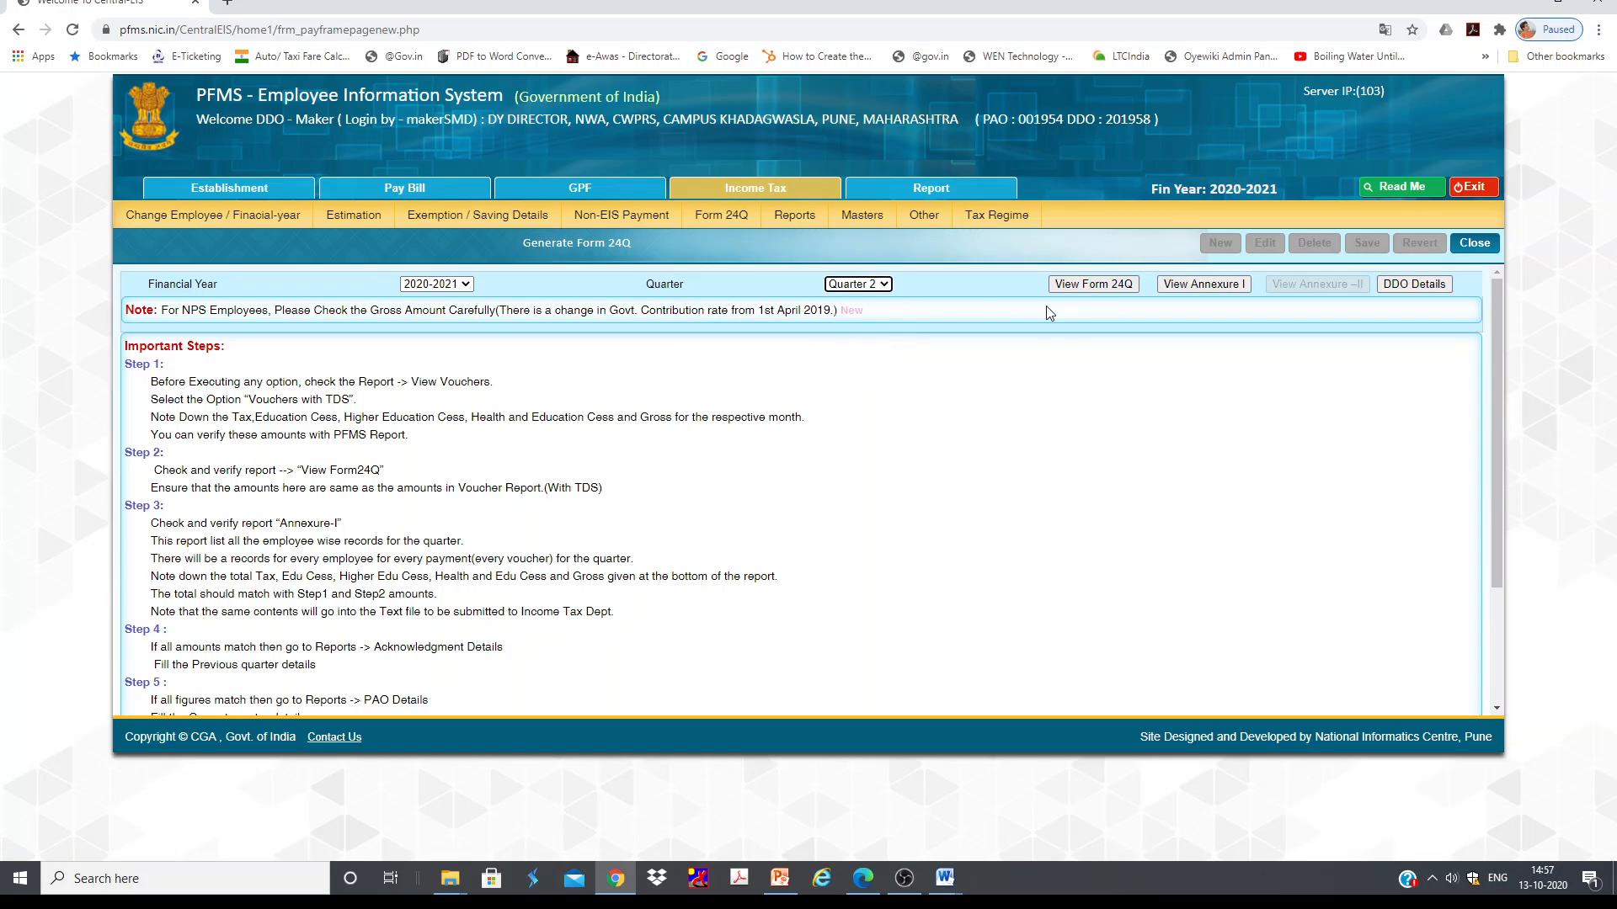
click(1086, 287)
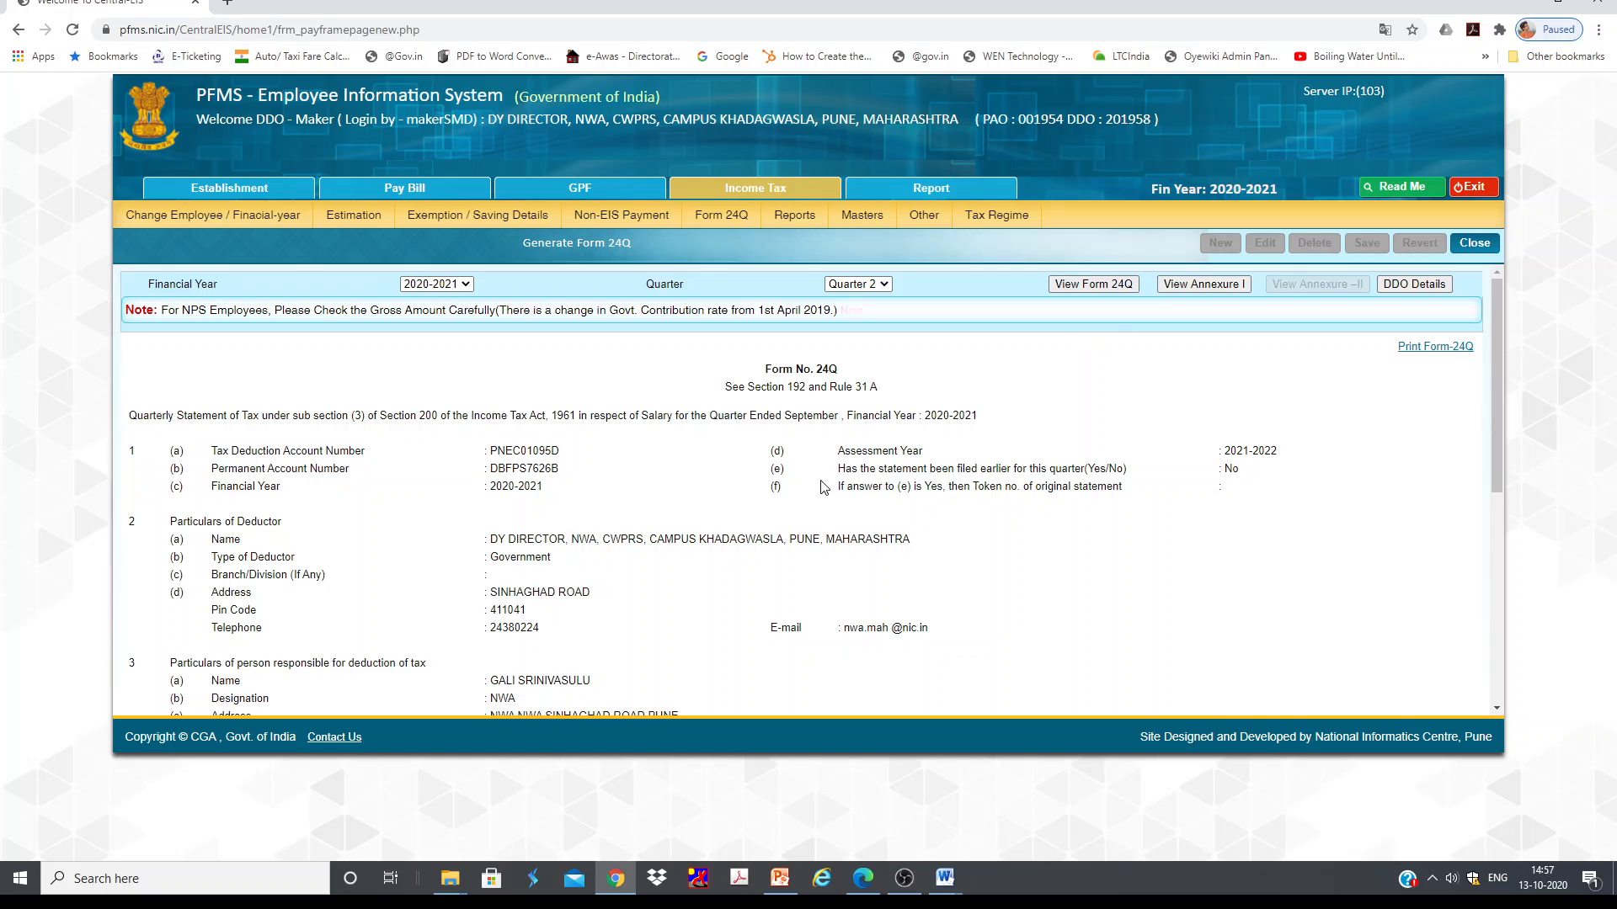
Step: Scroll through Form 24Q's Annexure I deduction-wise TDS breakup for the listed employees
scroll(842, 497, down, 5)
scroll(857, 516, up, 10)
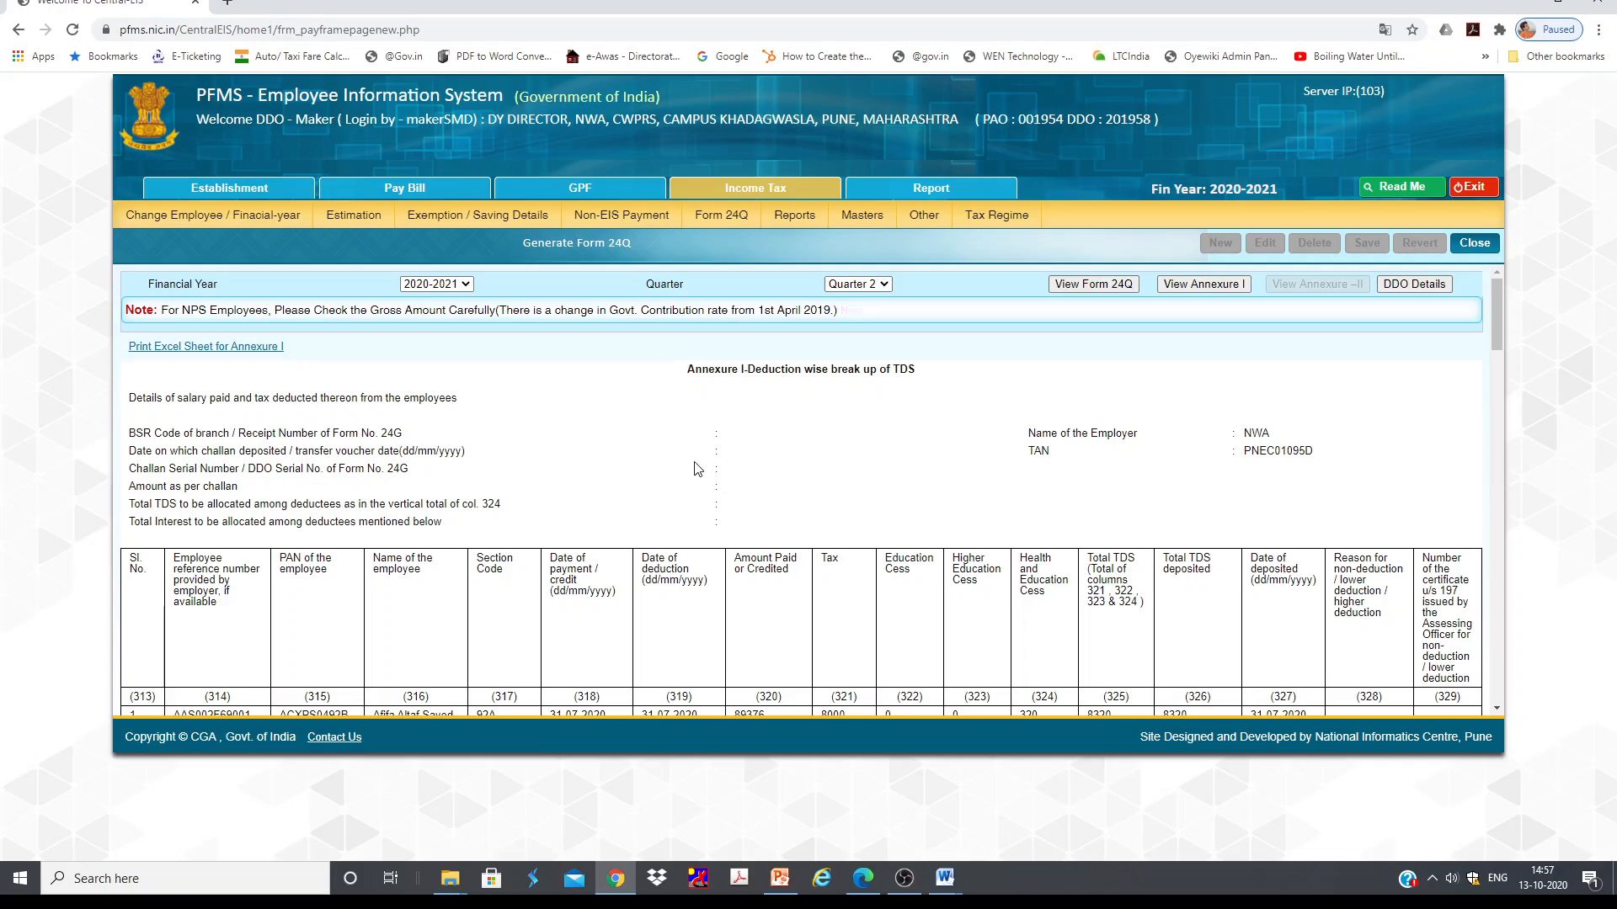
scroll(826, 522, down, 8)
scroll(825, 522, down, 18)
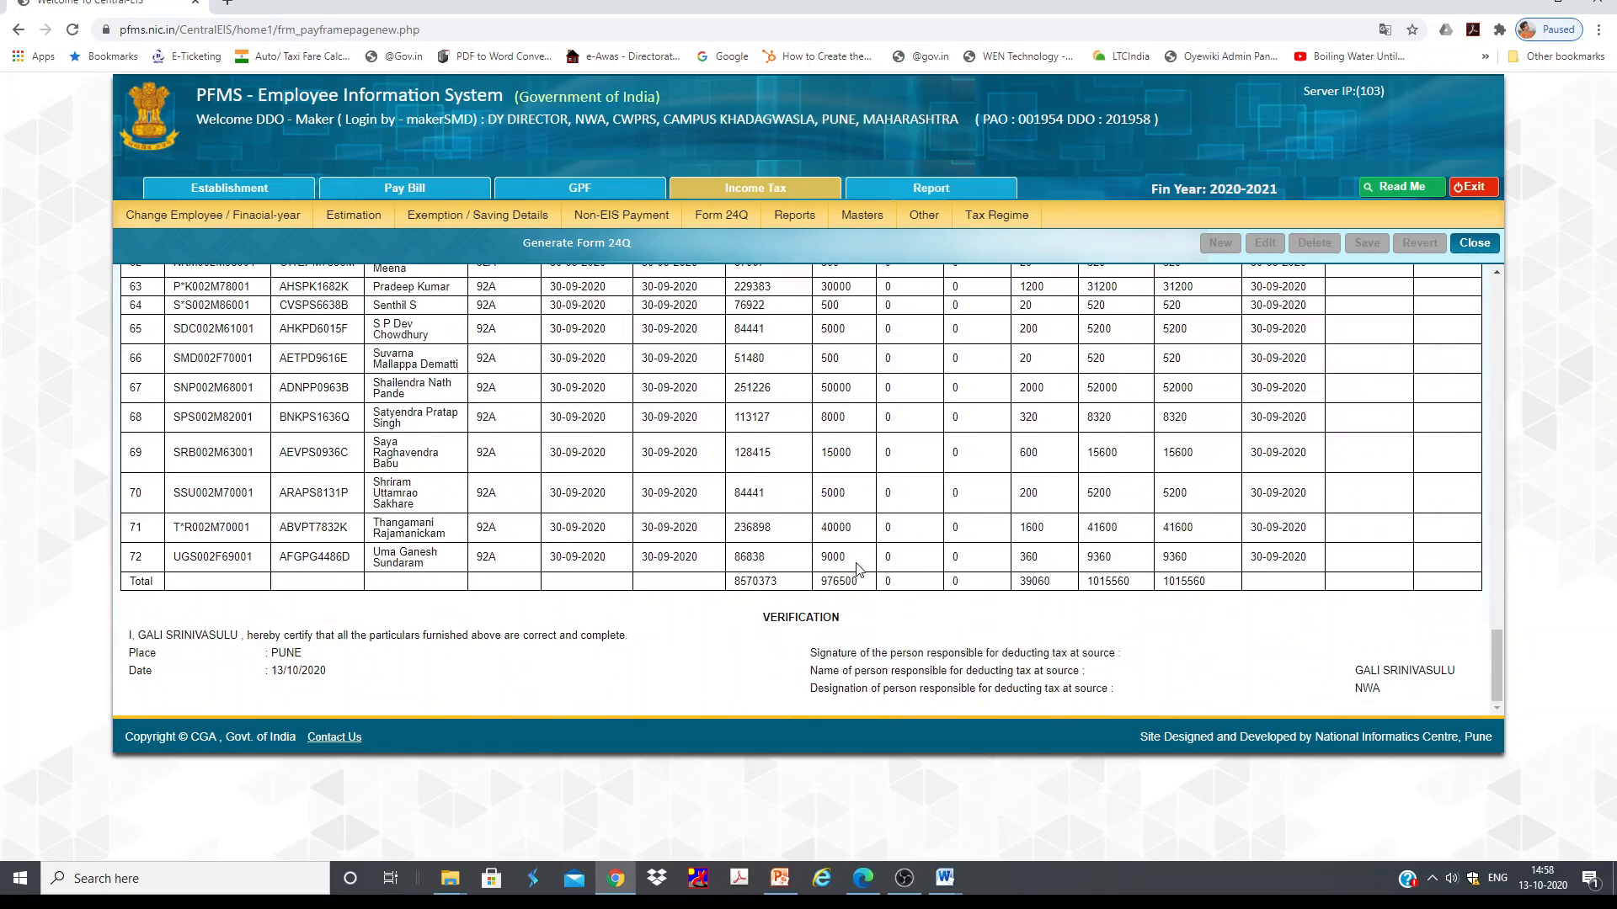
scroll(975, 573, up, 15)
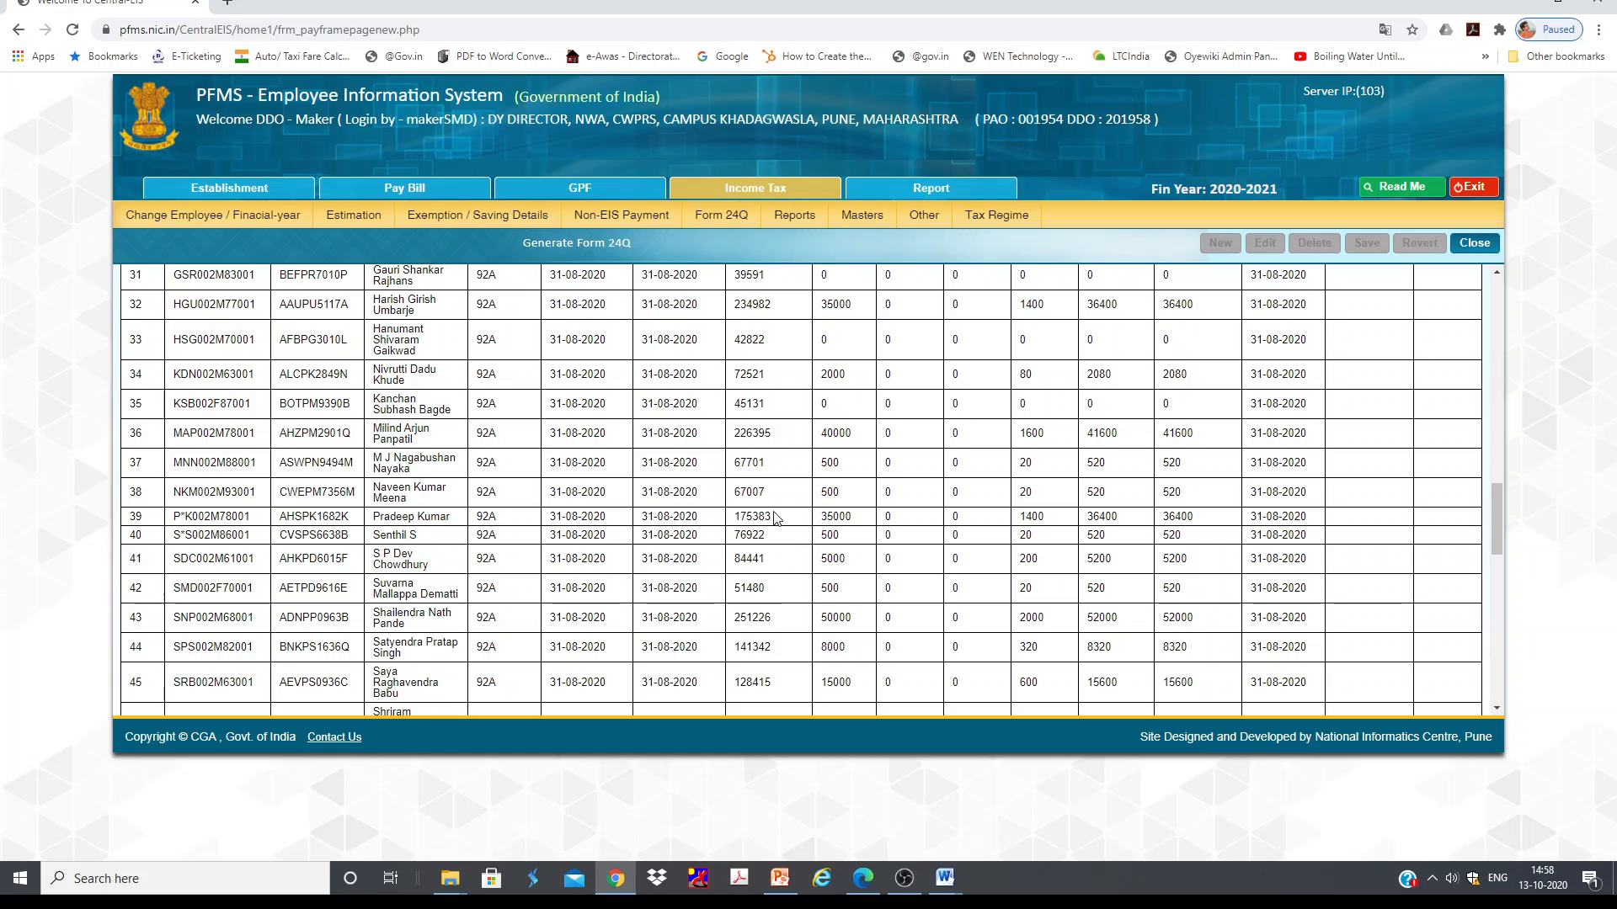
scroll(792, 543, up, 12)
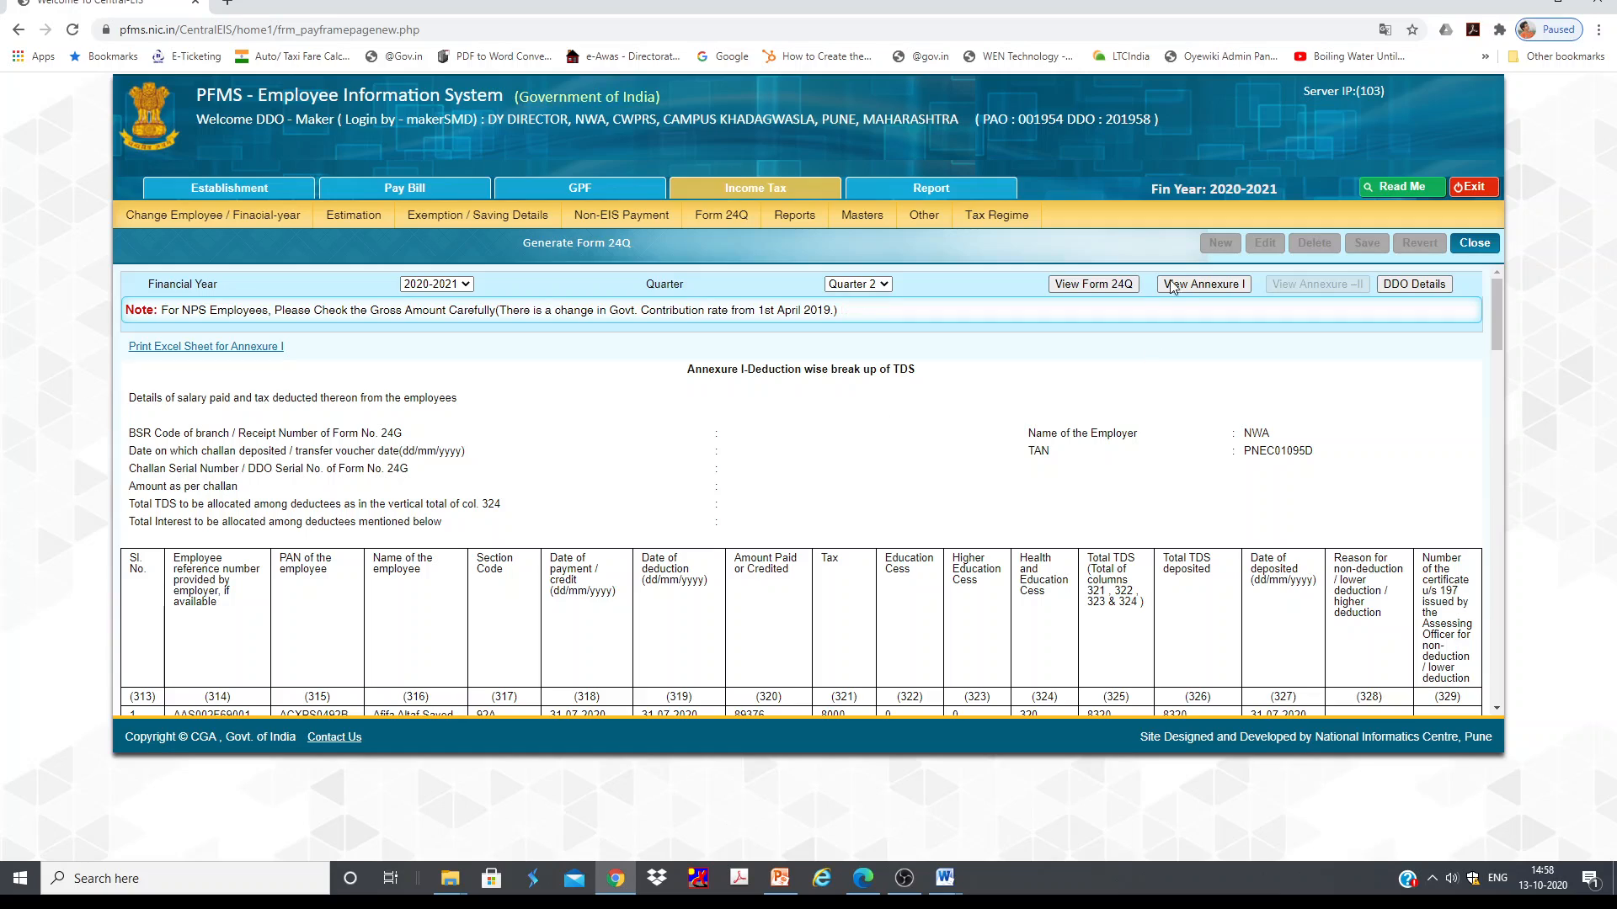
Step: Open Form 24Q acknowledgement details and display them for Q1 - First Quarter of 2020-2021
mouse_move(722, 223)
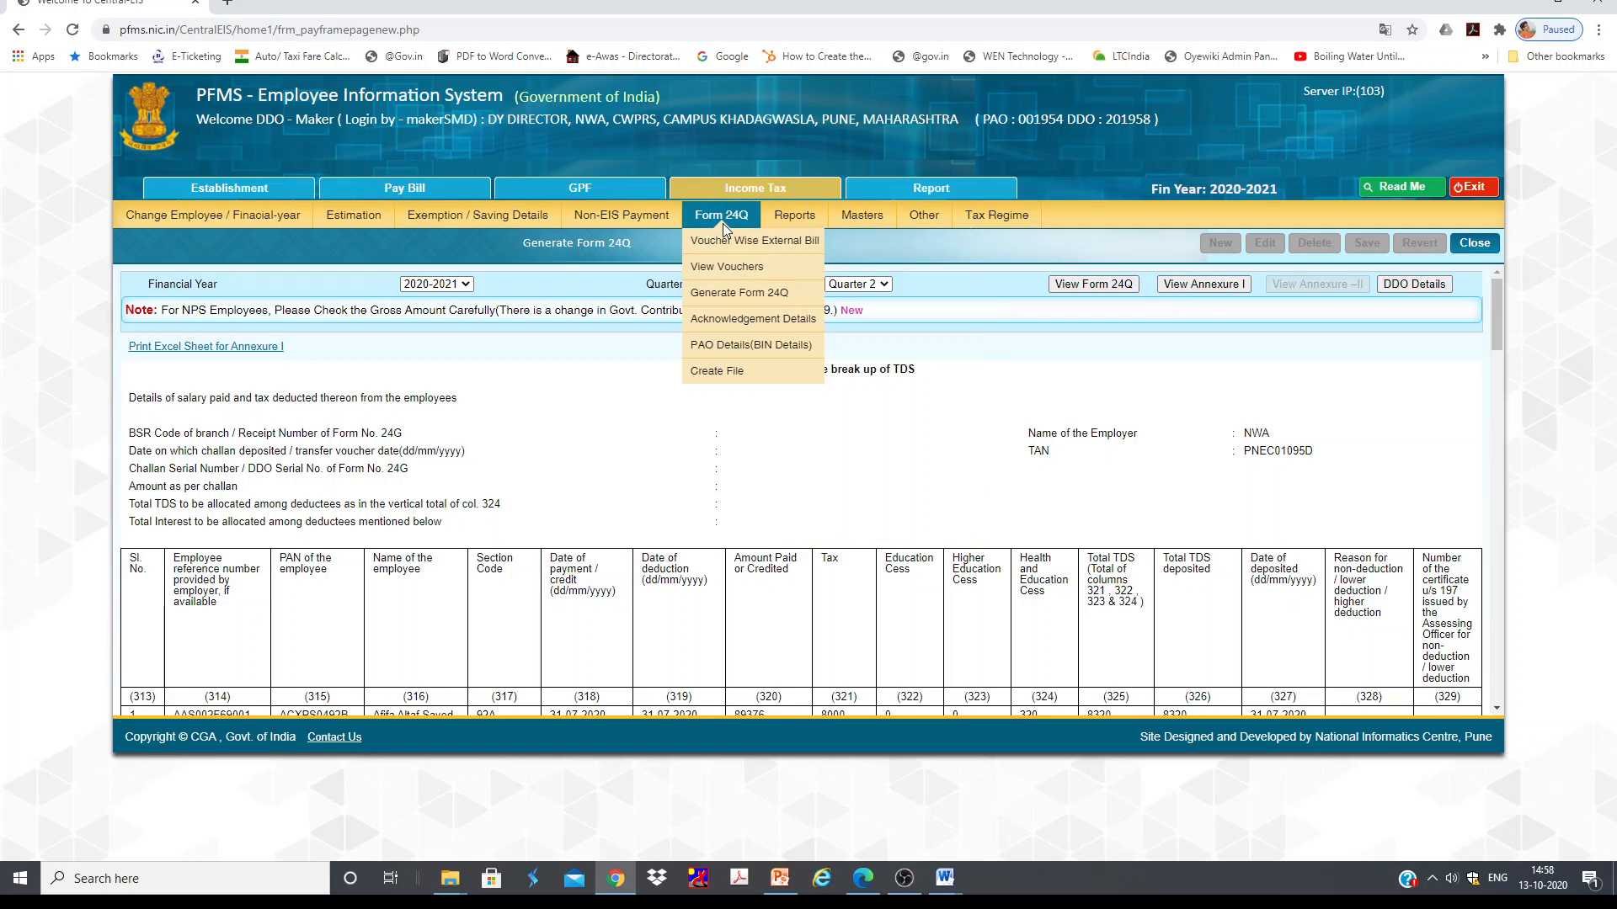
click(769, 328)
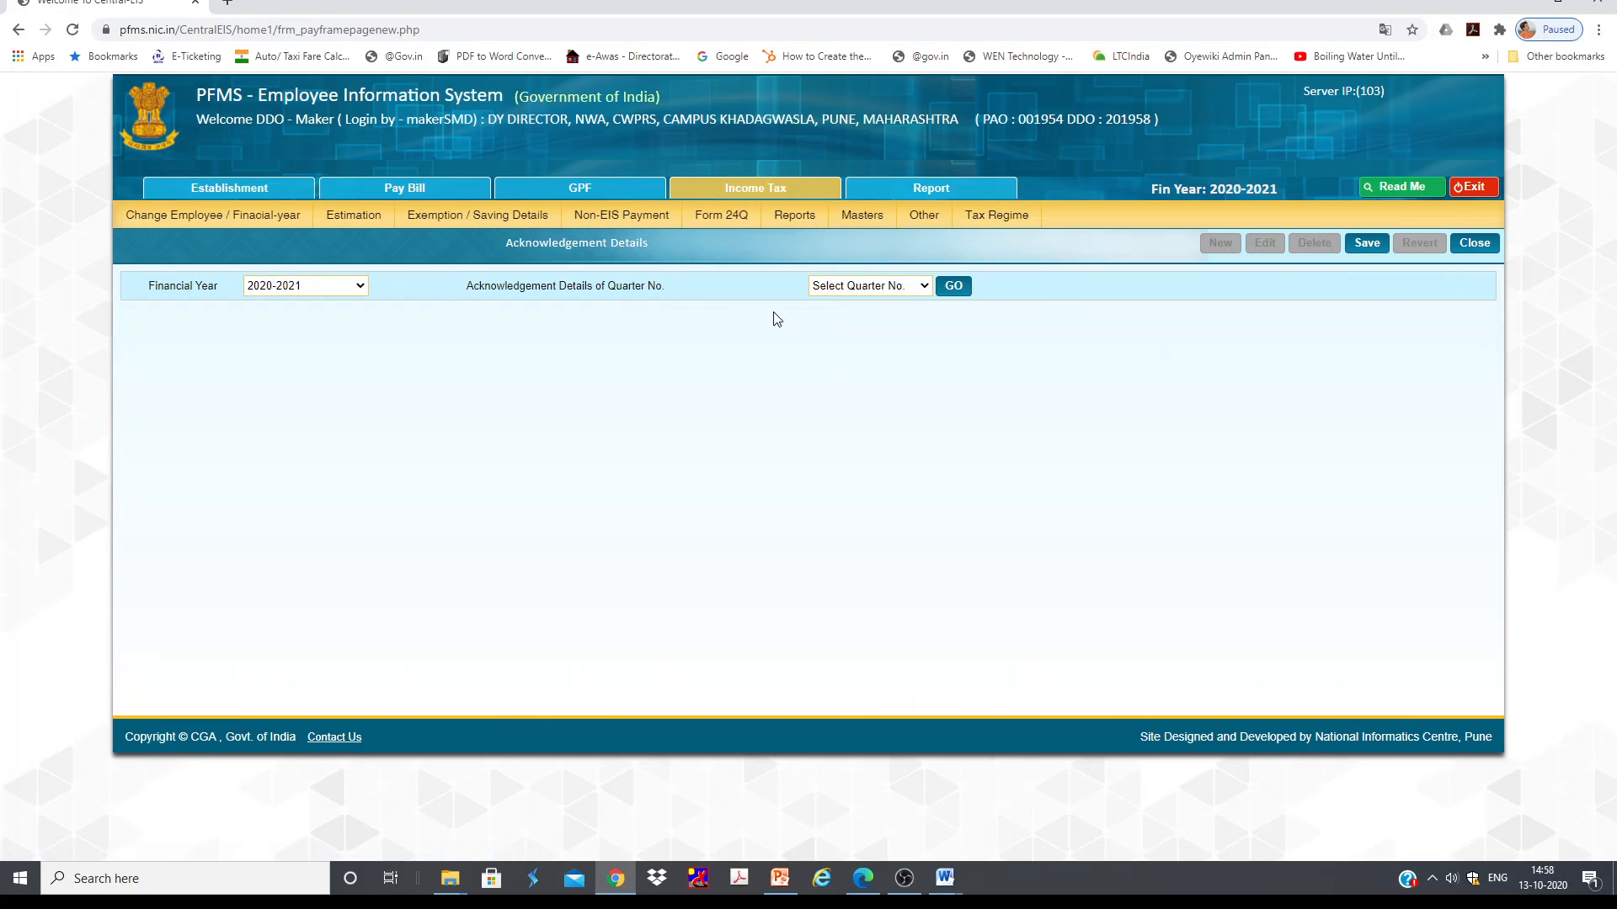
click(867, 288)
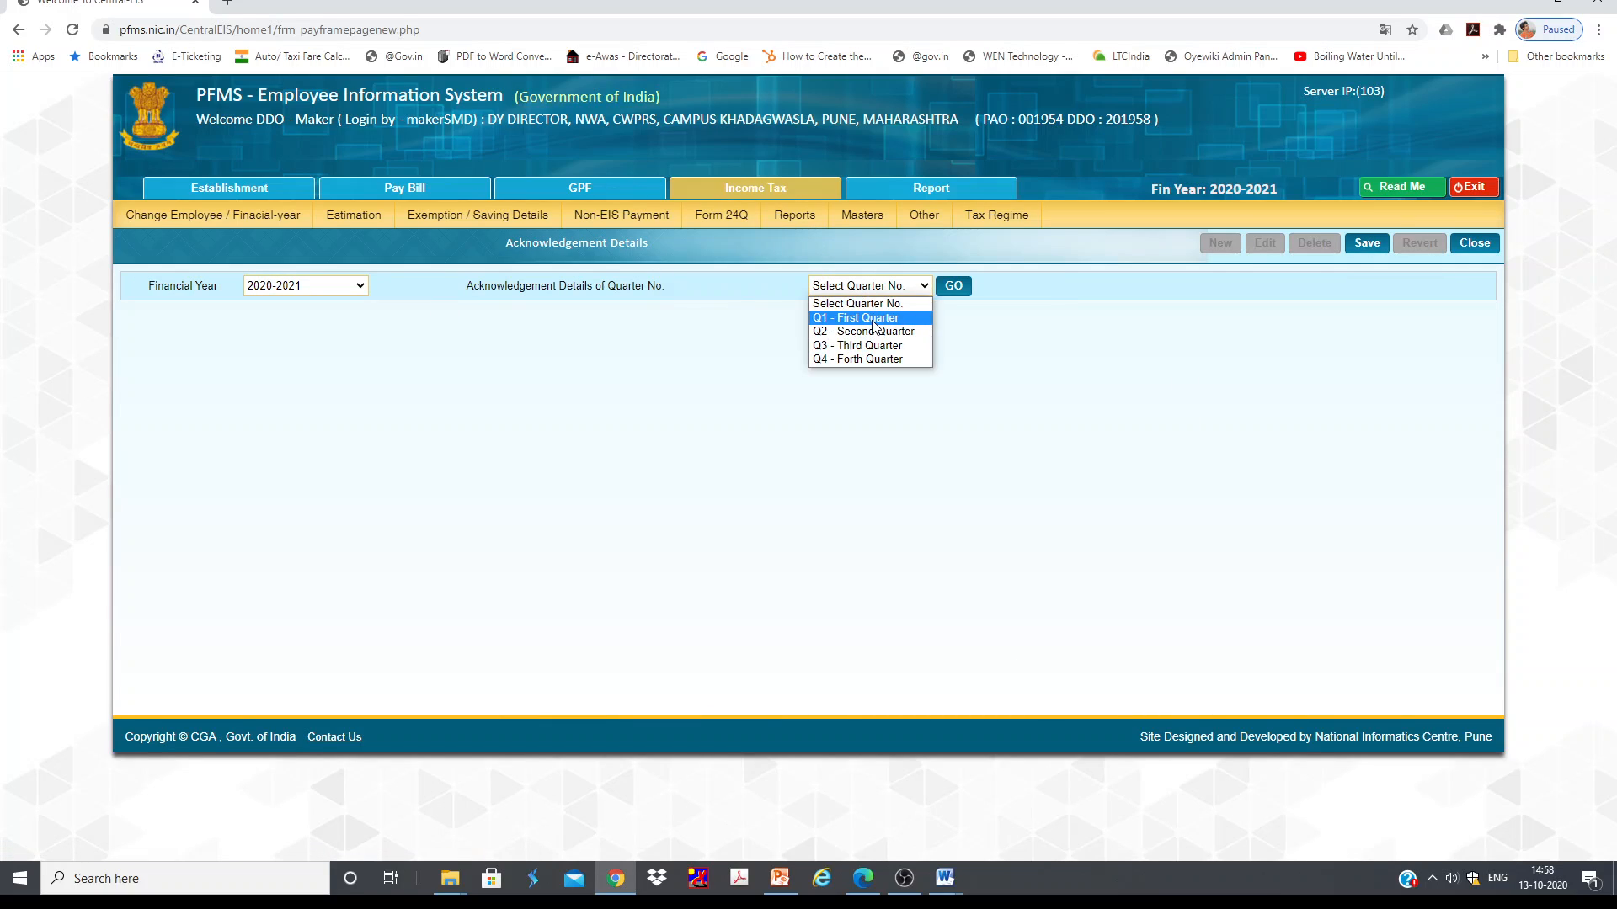
click(876, 320)
click(954, 286)
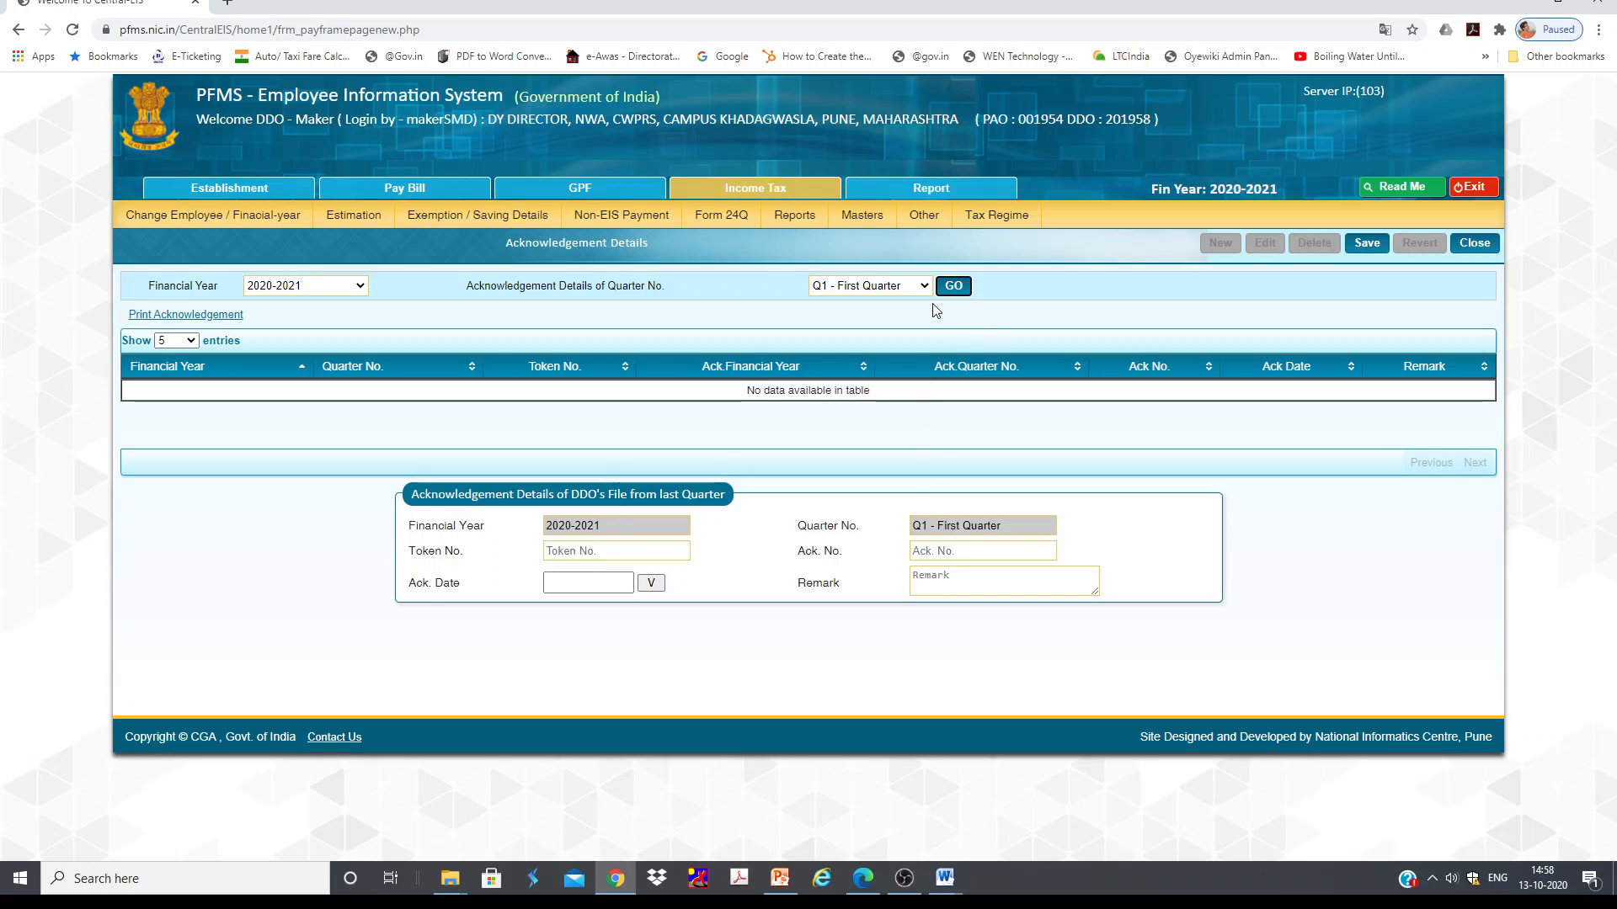
Step: Open the PAO (BIN) details, try Q2 - Second Quarter, then display Q1 - First Quarter details
mouse_move(721, 218)
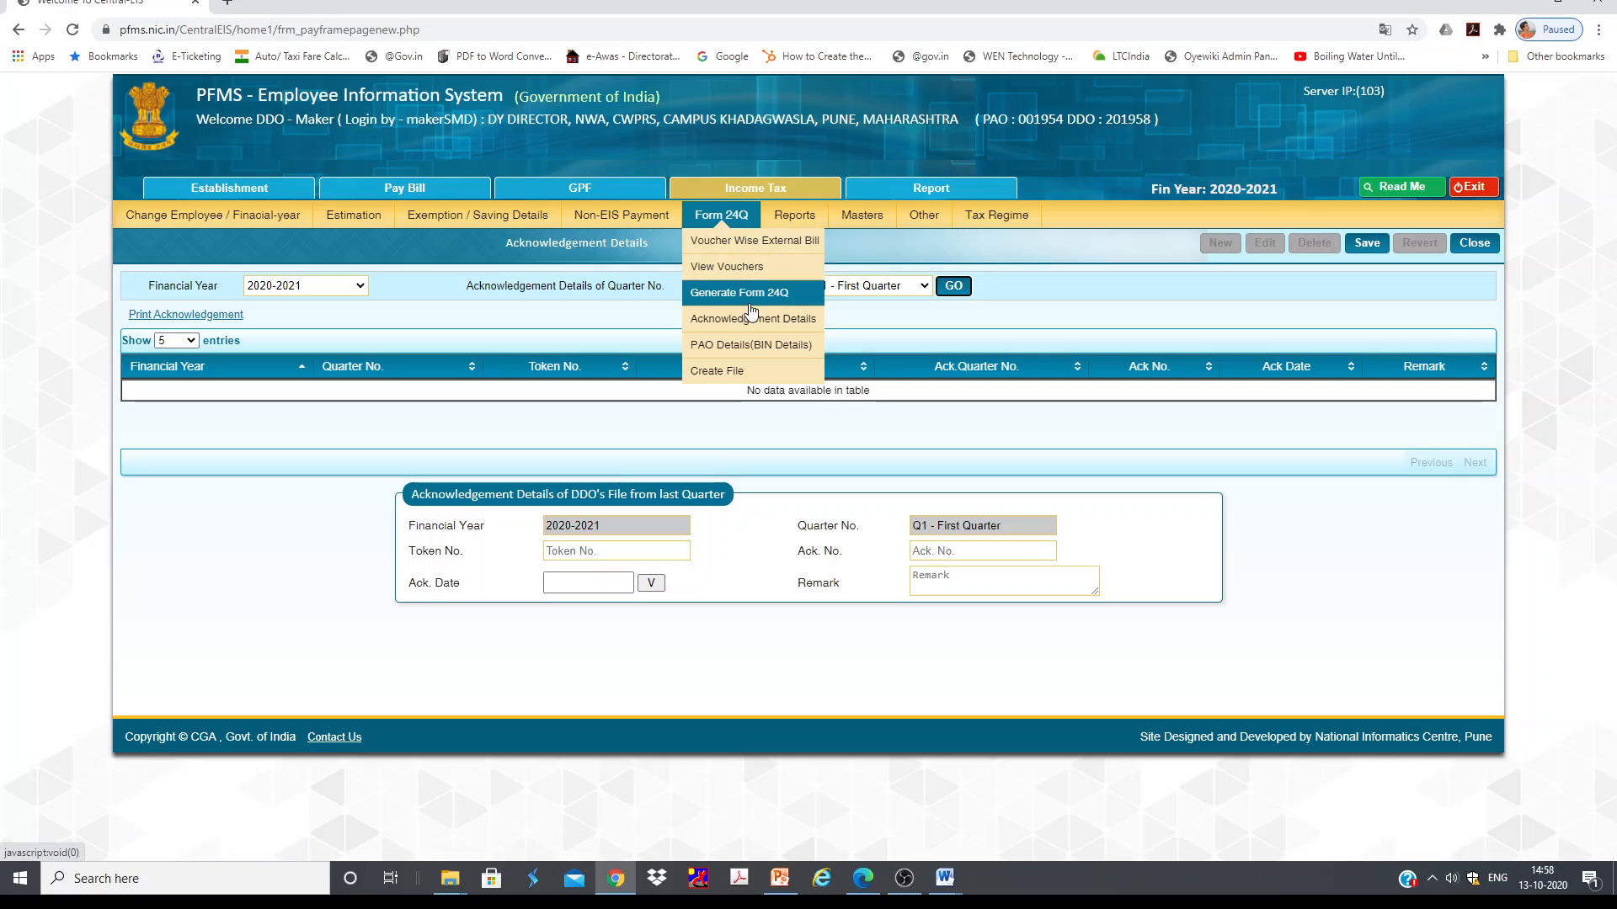
click(766, 344)
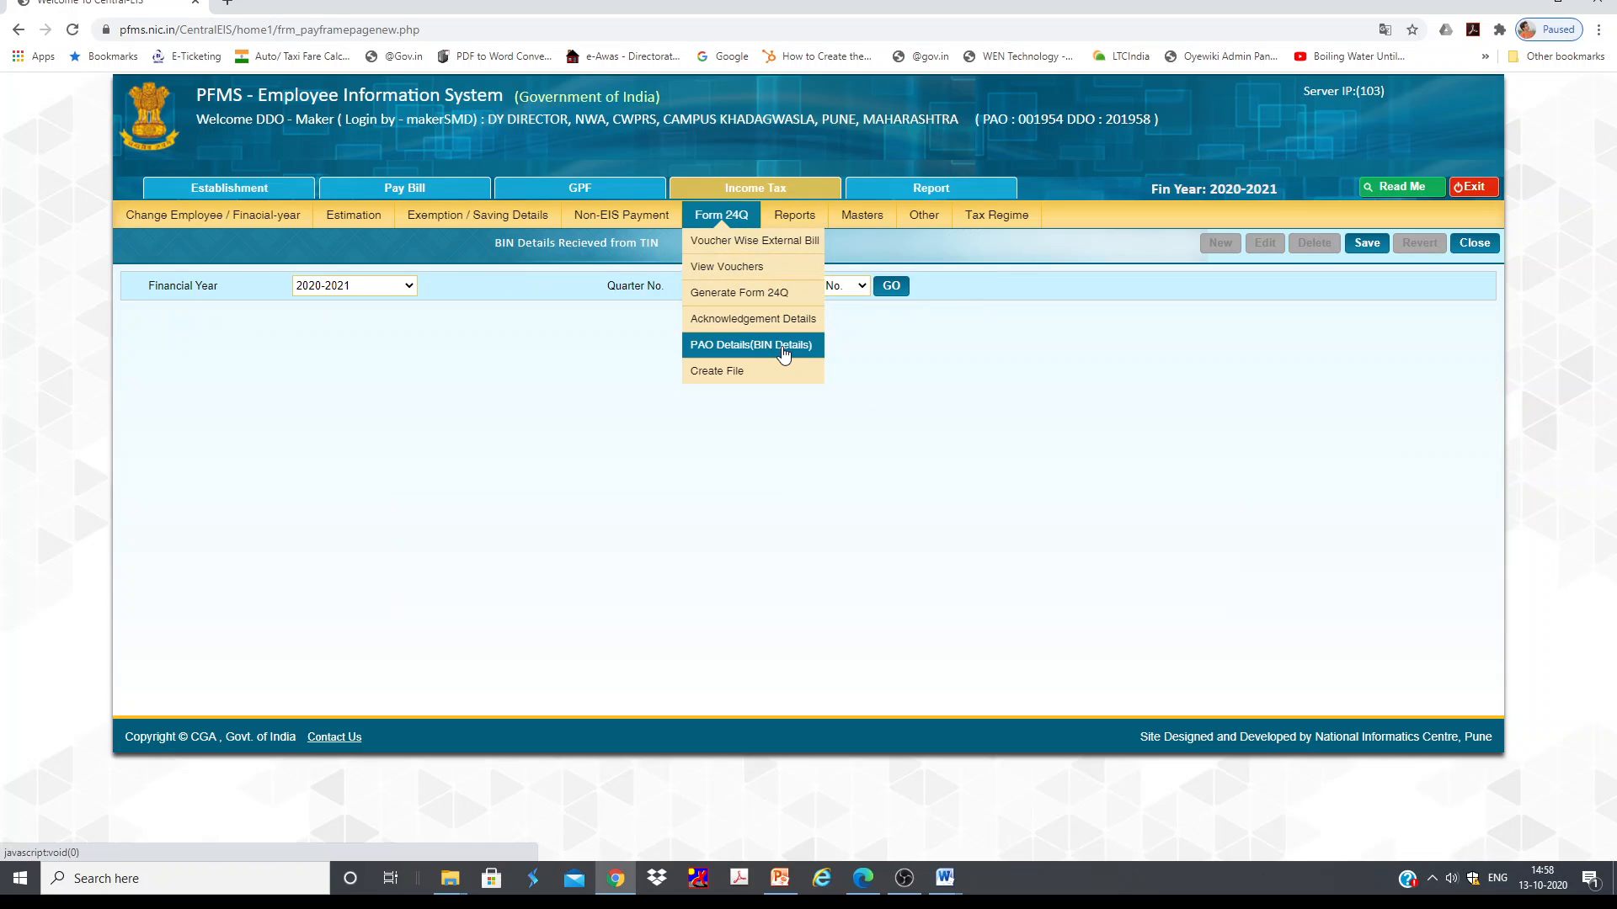
click(819, 287)
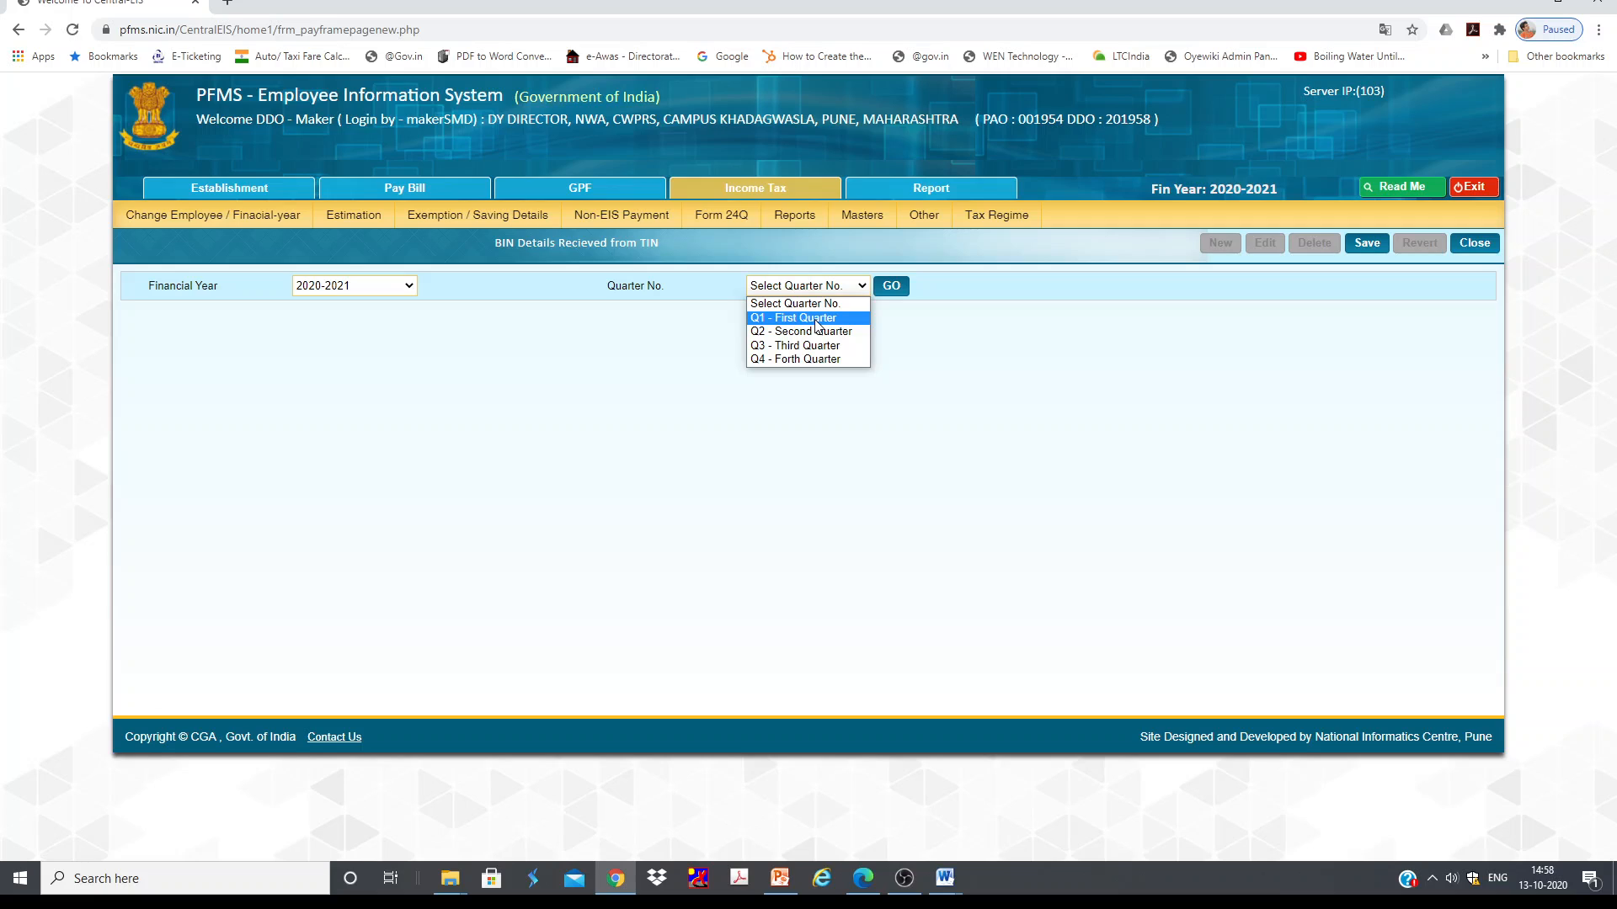
click(815, 332)
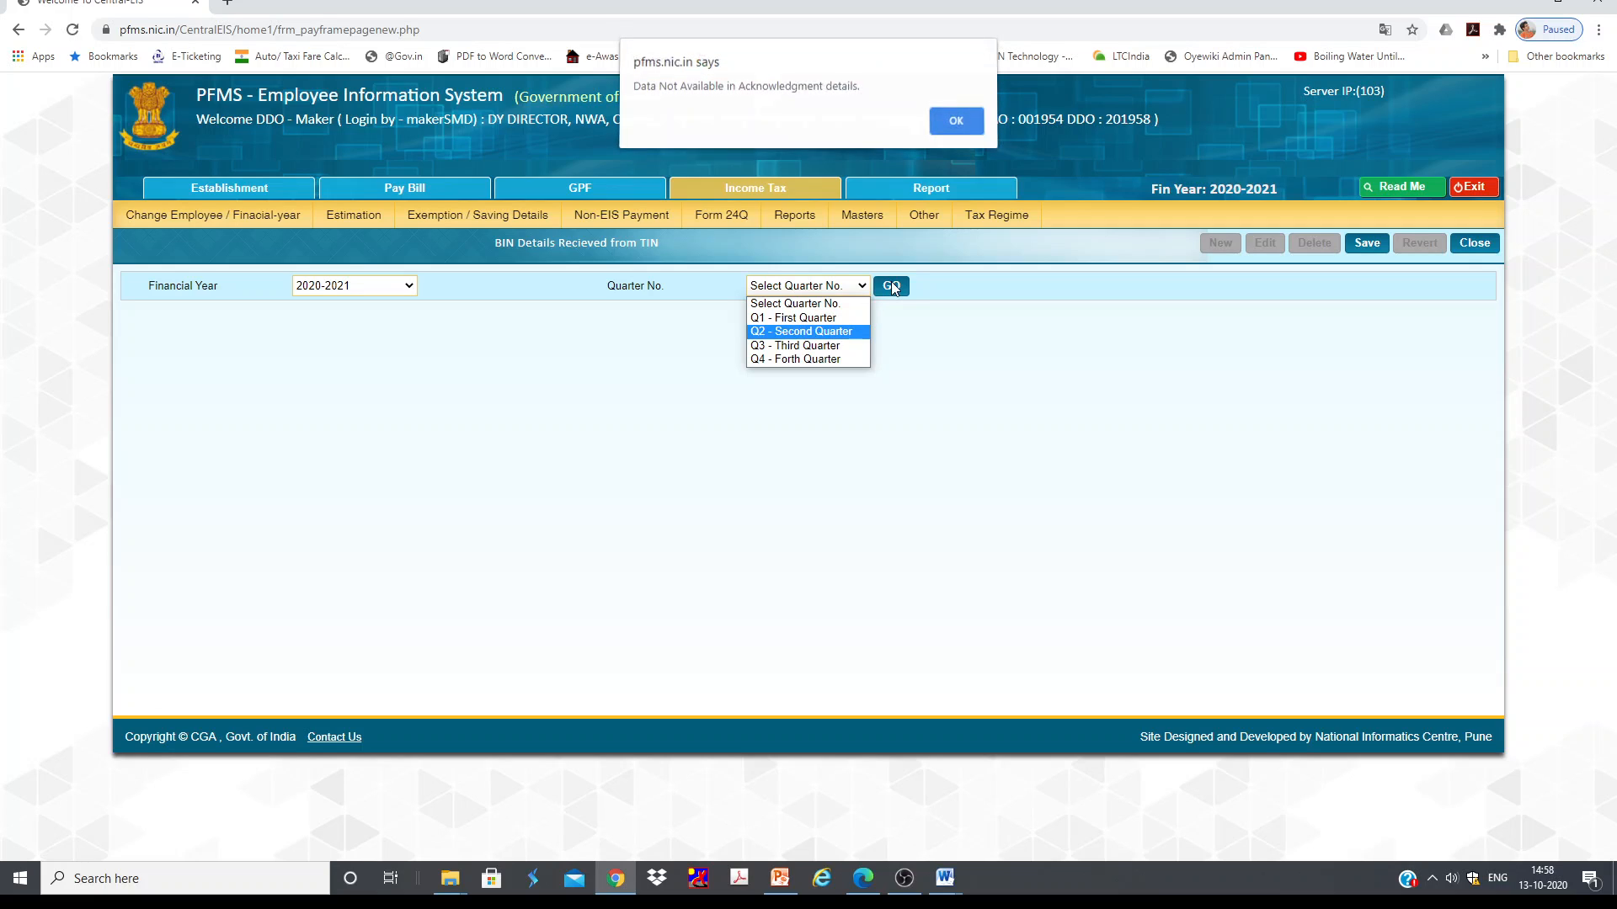
click(970, 133)
click(816, 284)
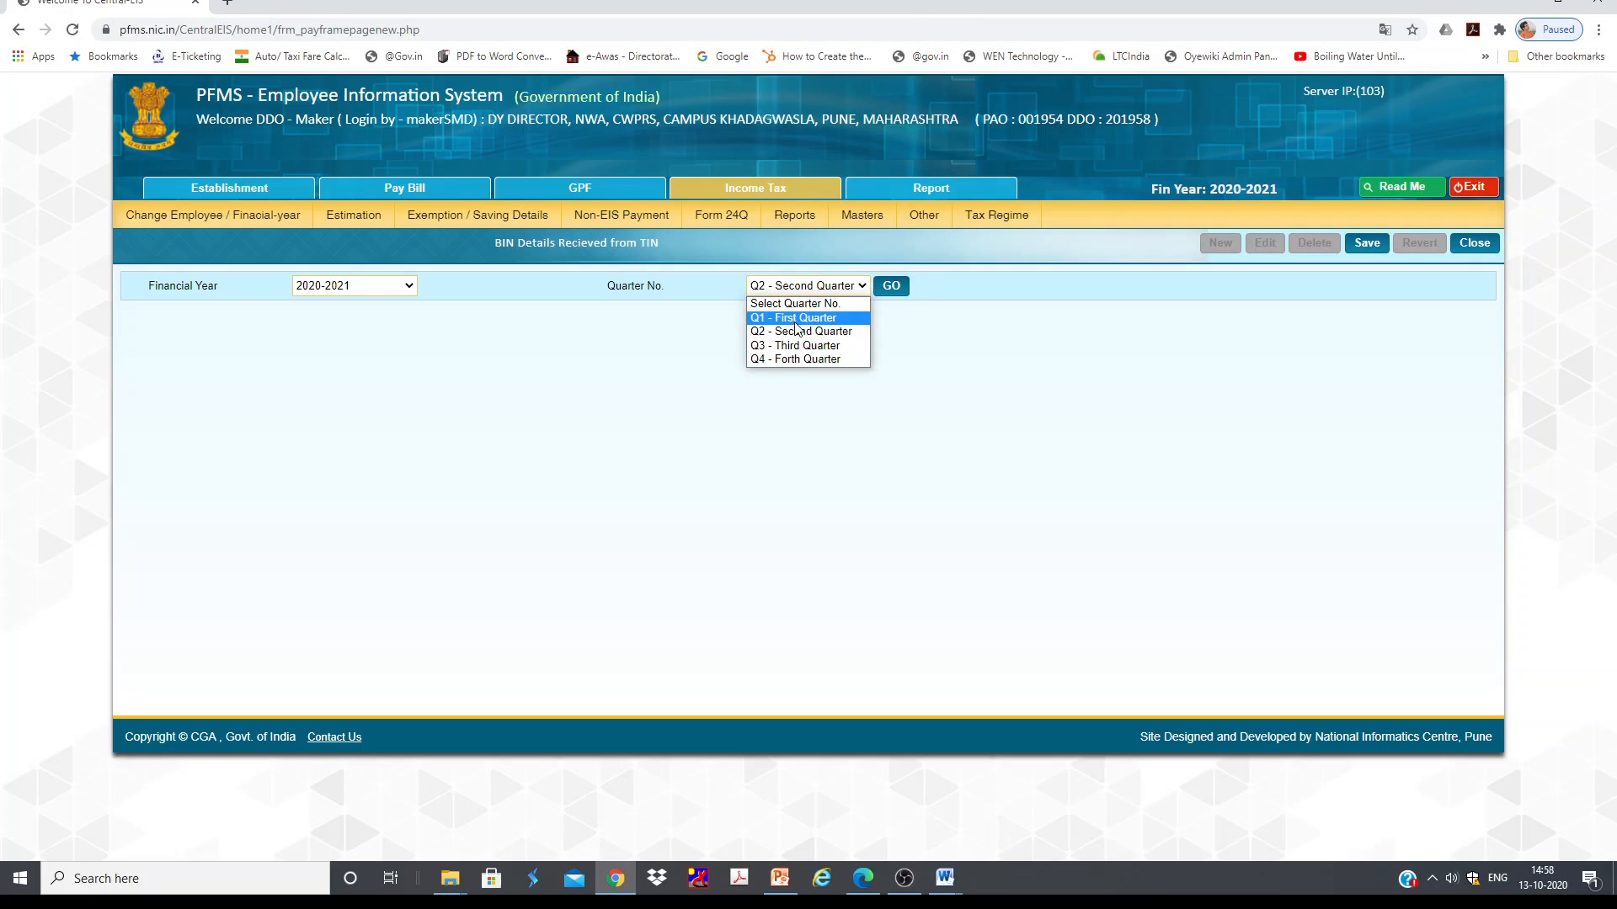
click(797, 320)
click(891, 286)
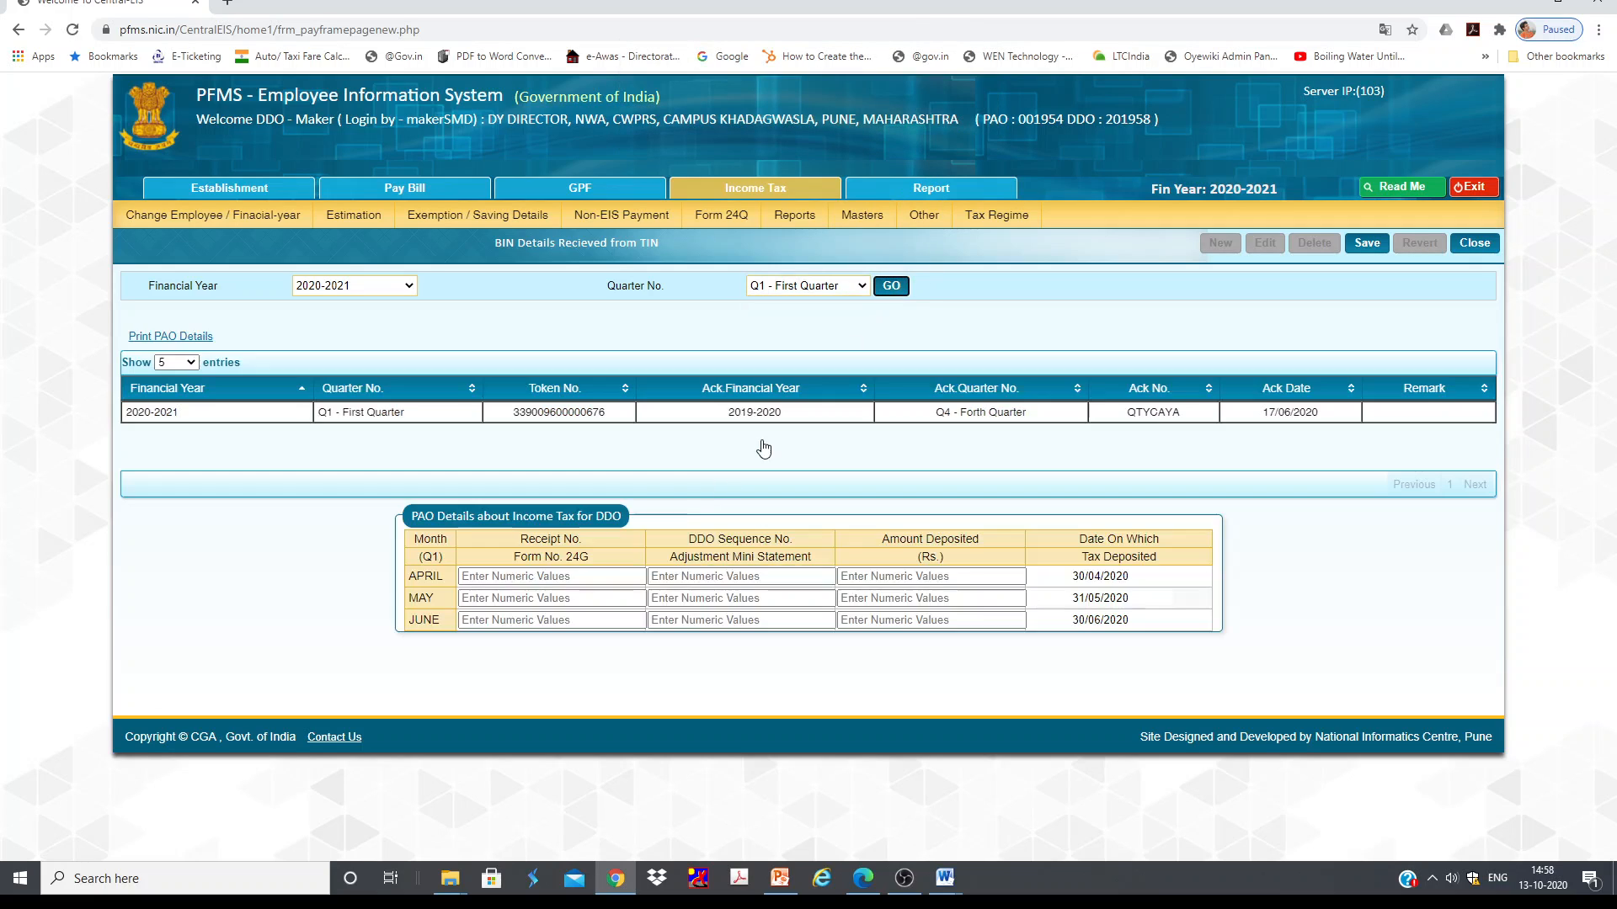
click(539, 577)
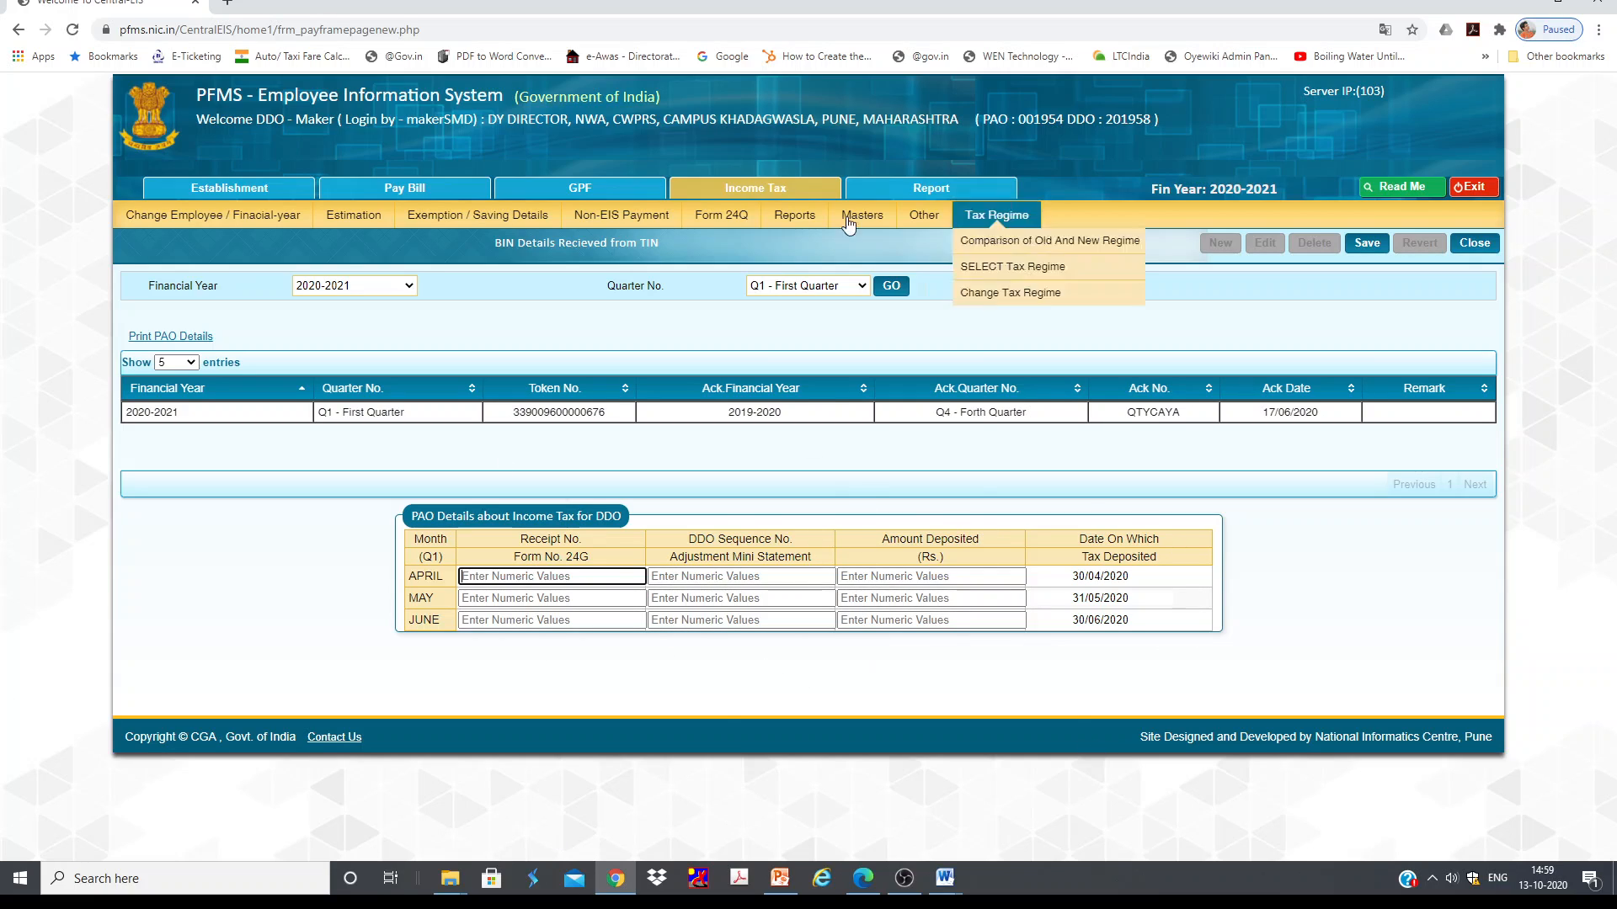
Step: Open the Form 24Q Create File page and choose the quarter to process for 2020-2021
mouse_move(729, 221)
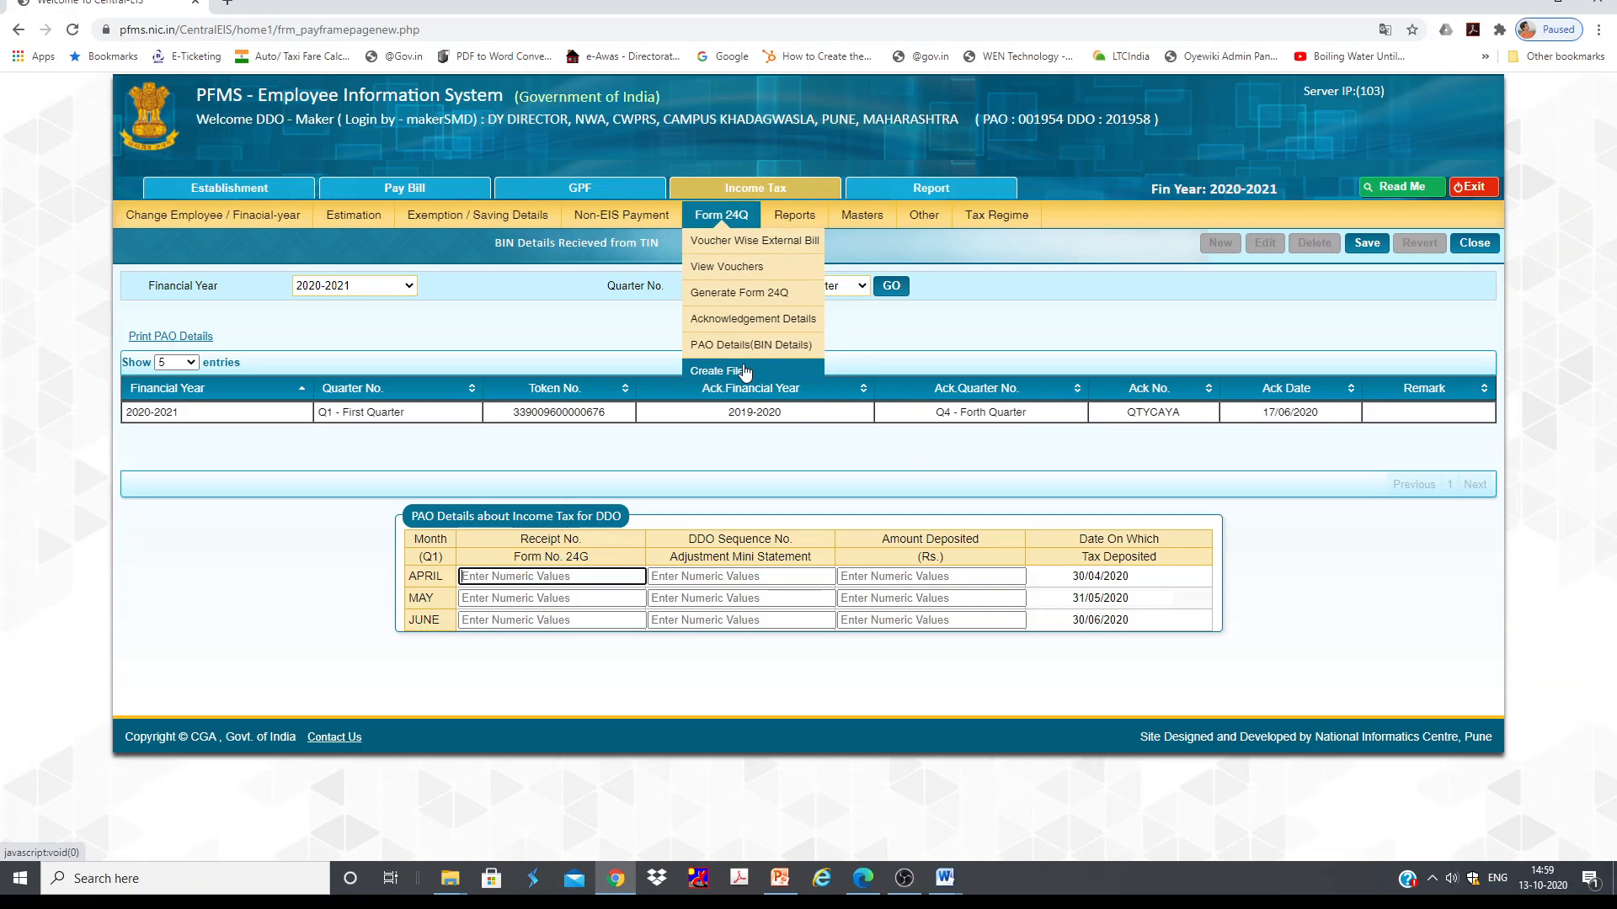
click(744, 371)
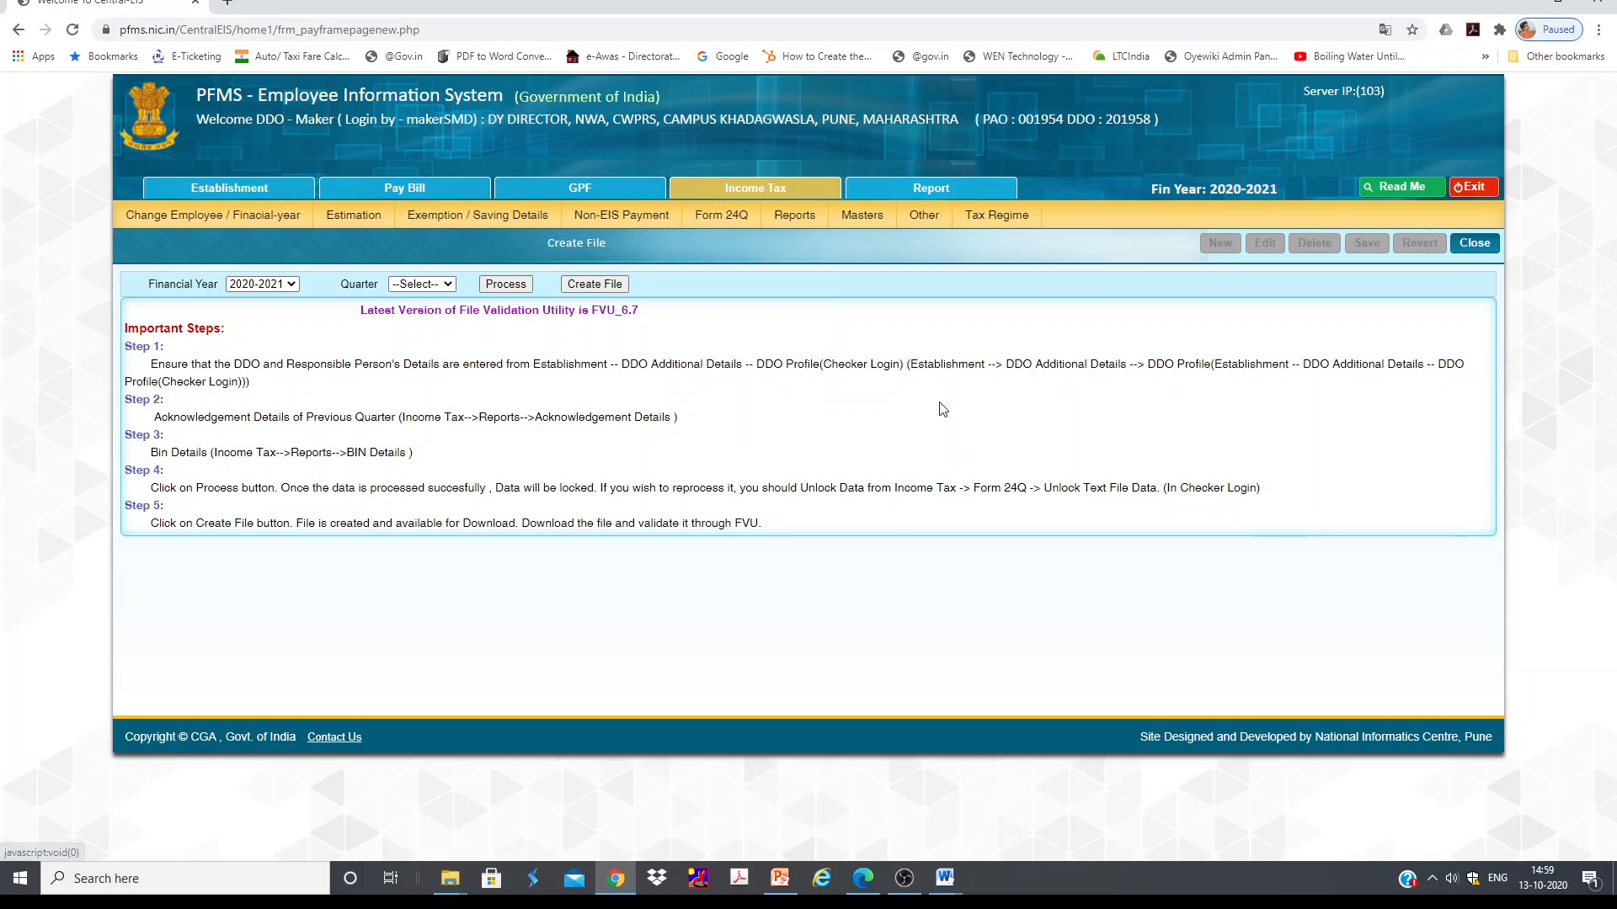
click(424, 284)
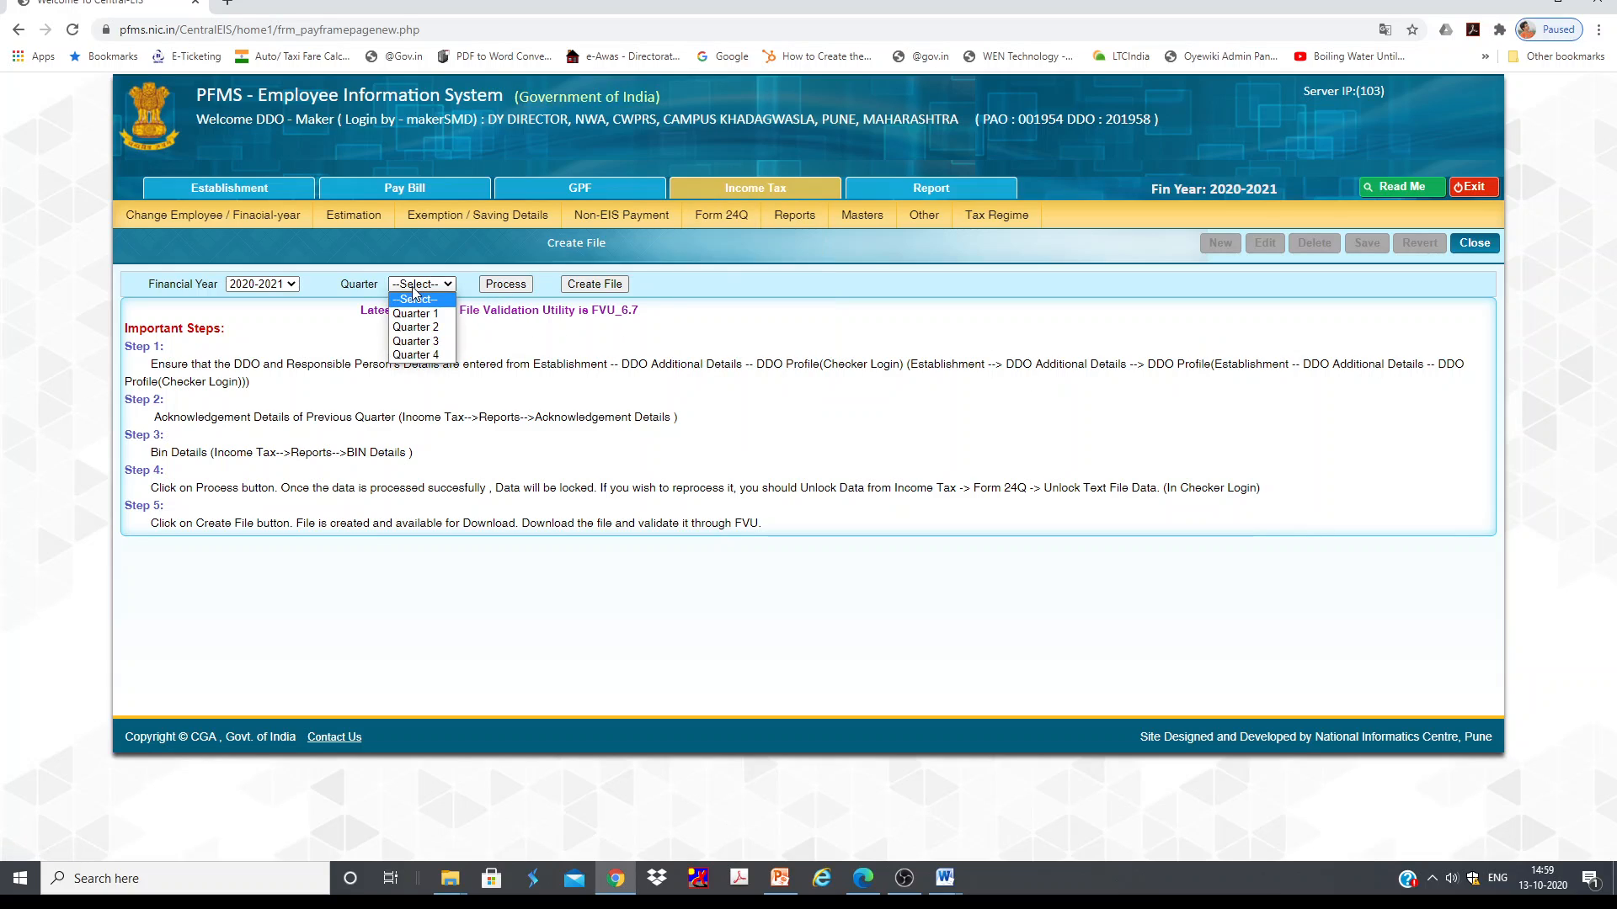